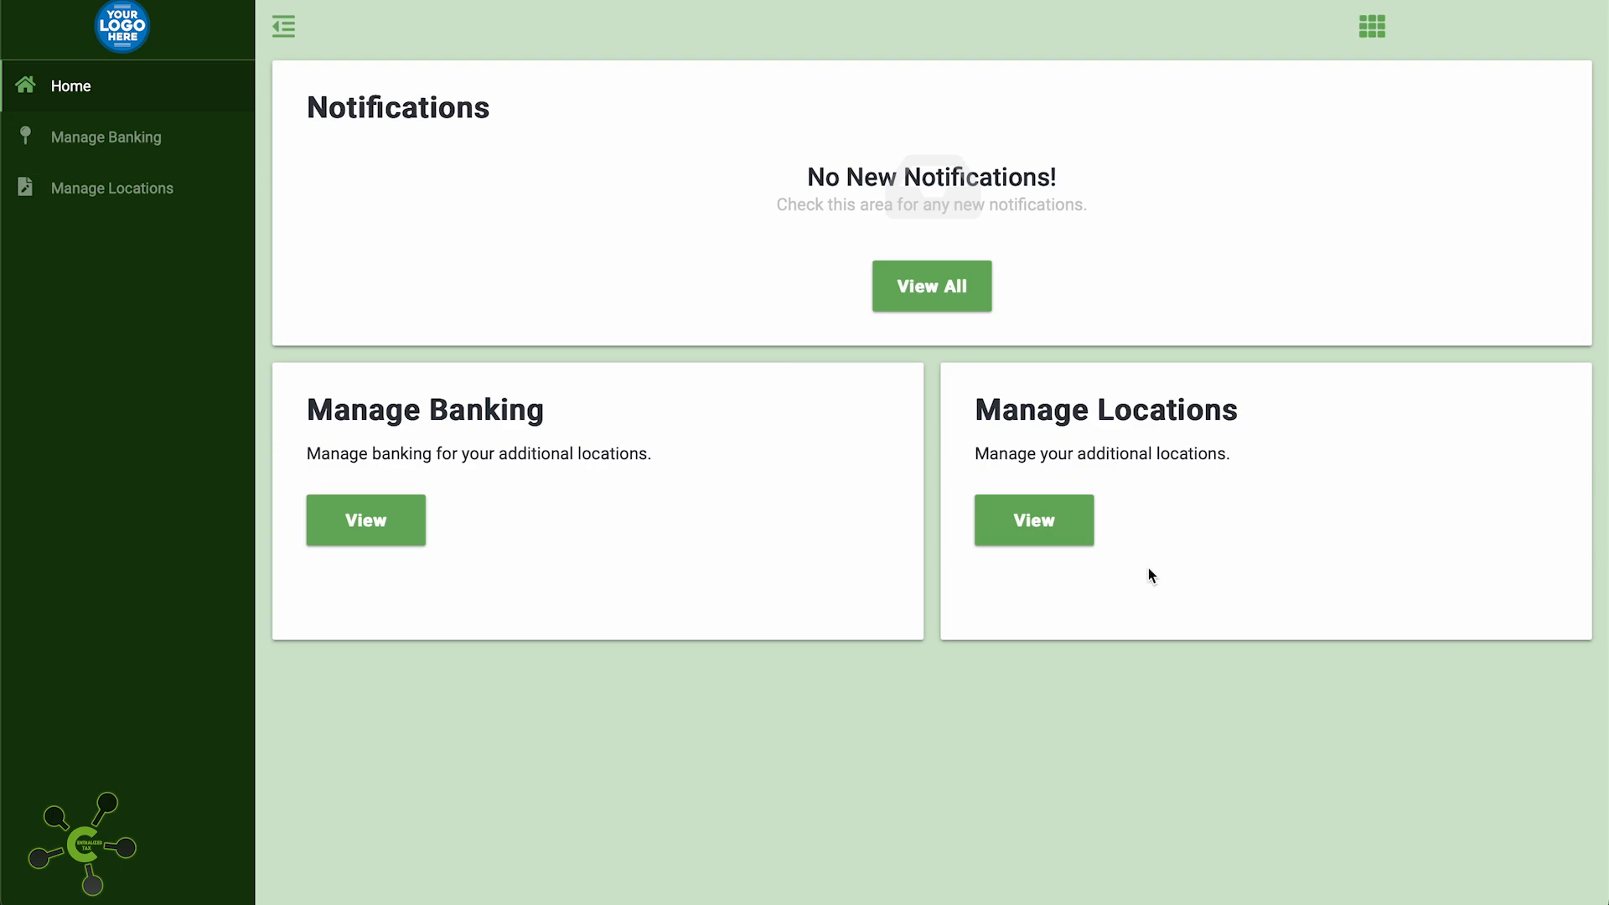
Go to the Manage Locations page from the sidebar
{"action": "left_click", "coordinate": [1075, 526]}
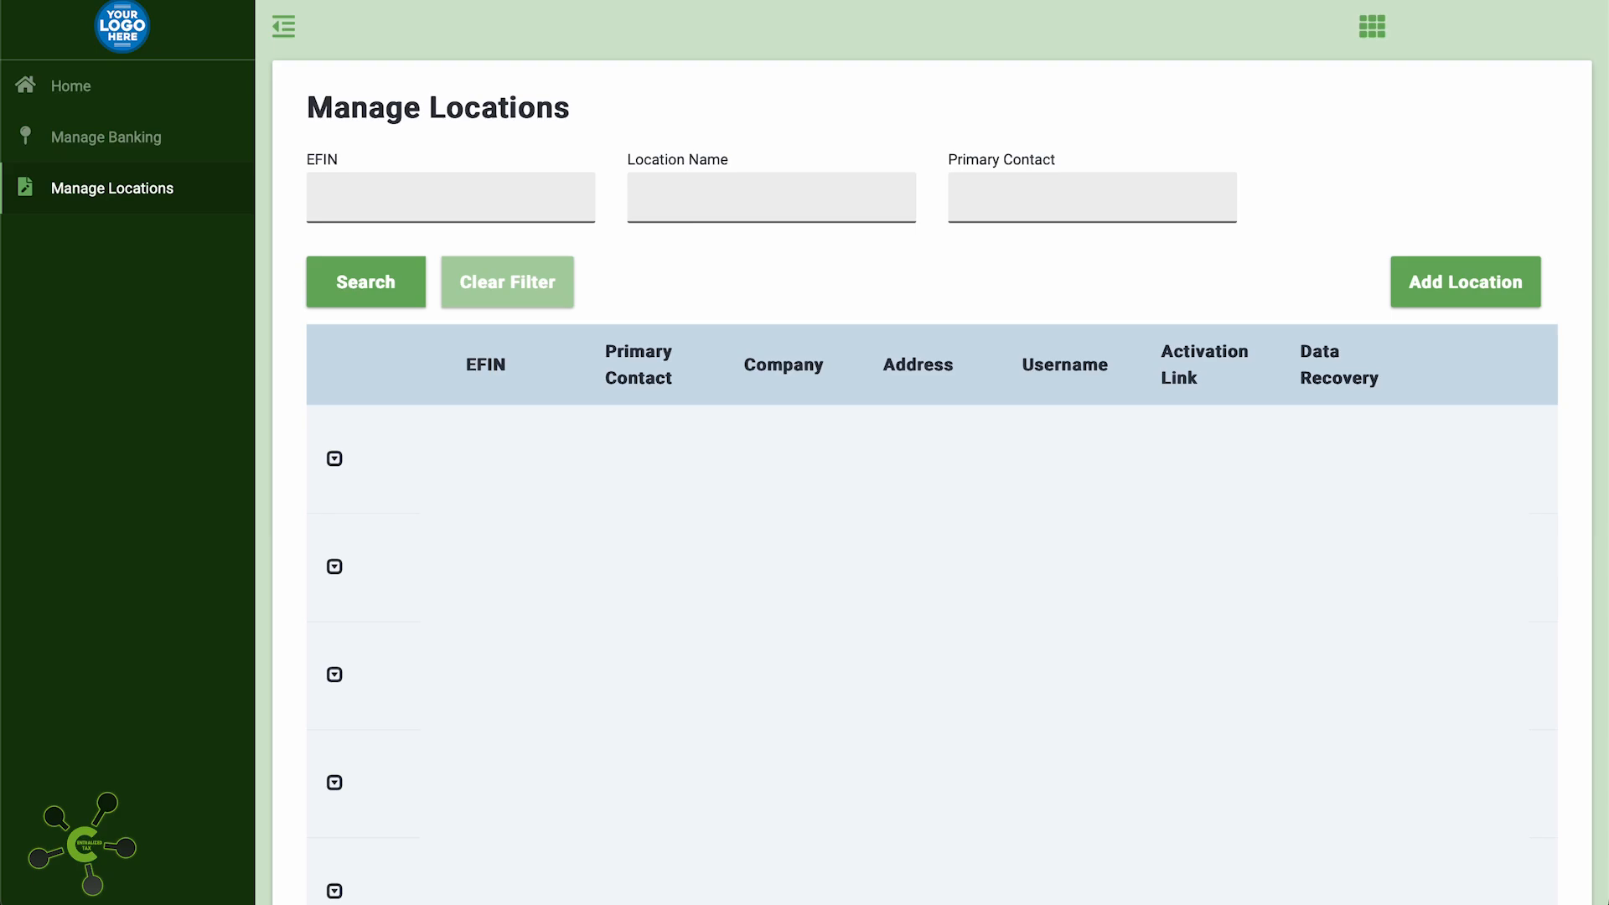
Add a location with company name 'COMPANY NAME', EFIN 000000, and the PTIN and IRS tracking number
{"action": "left_click", "coordinate": [1458, 299]}
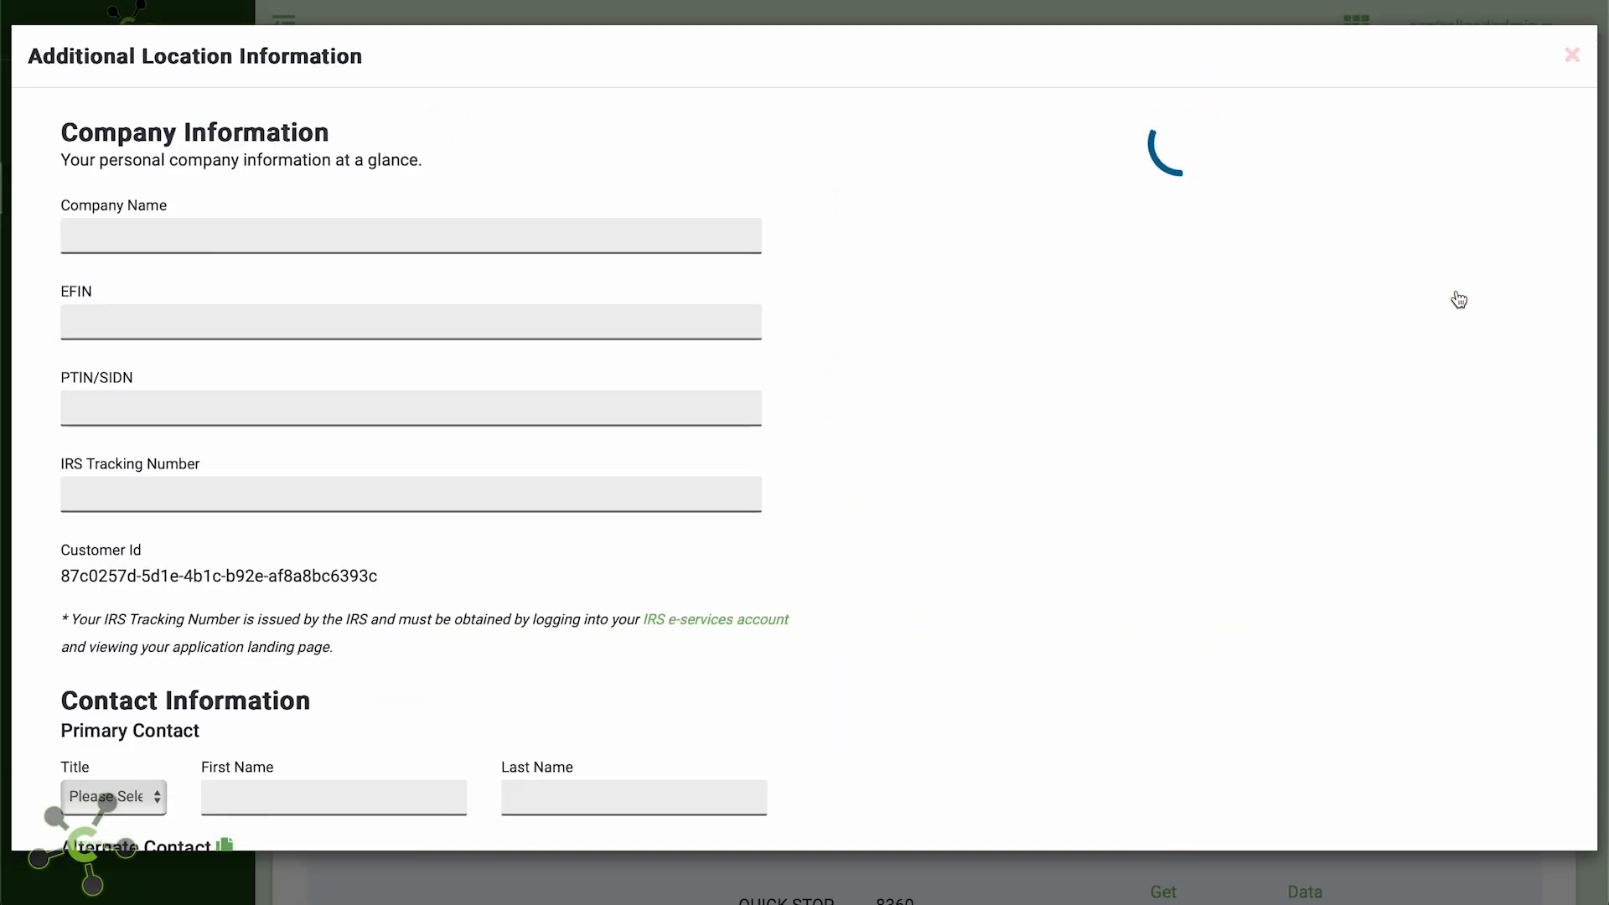
{"action": "left_click", "coordinate": [473, 234]}
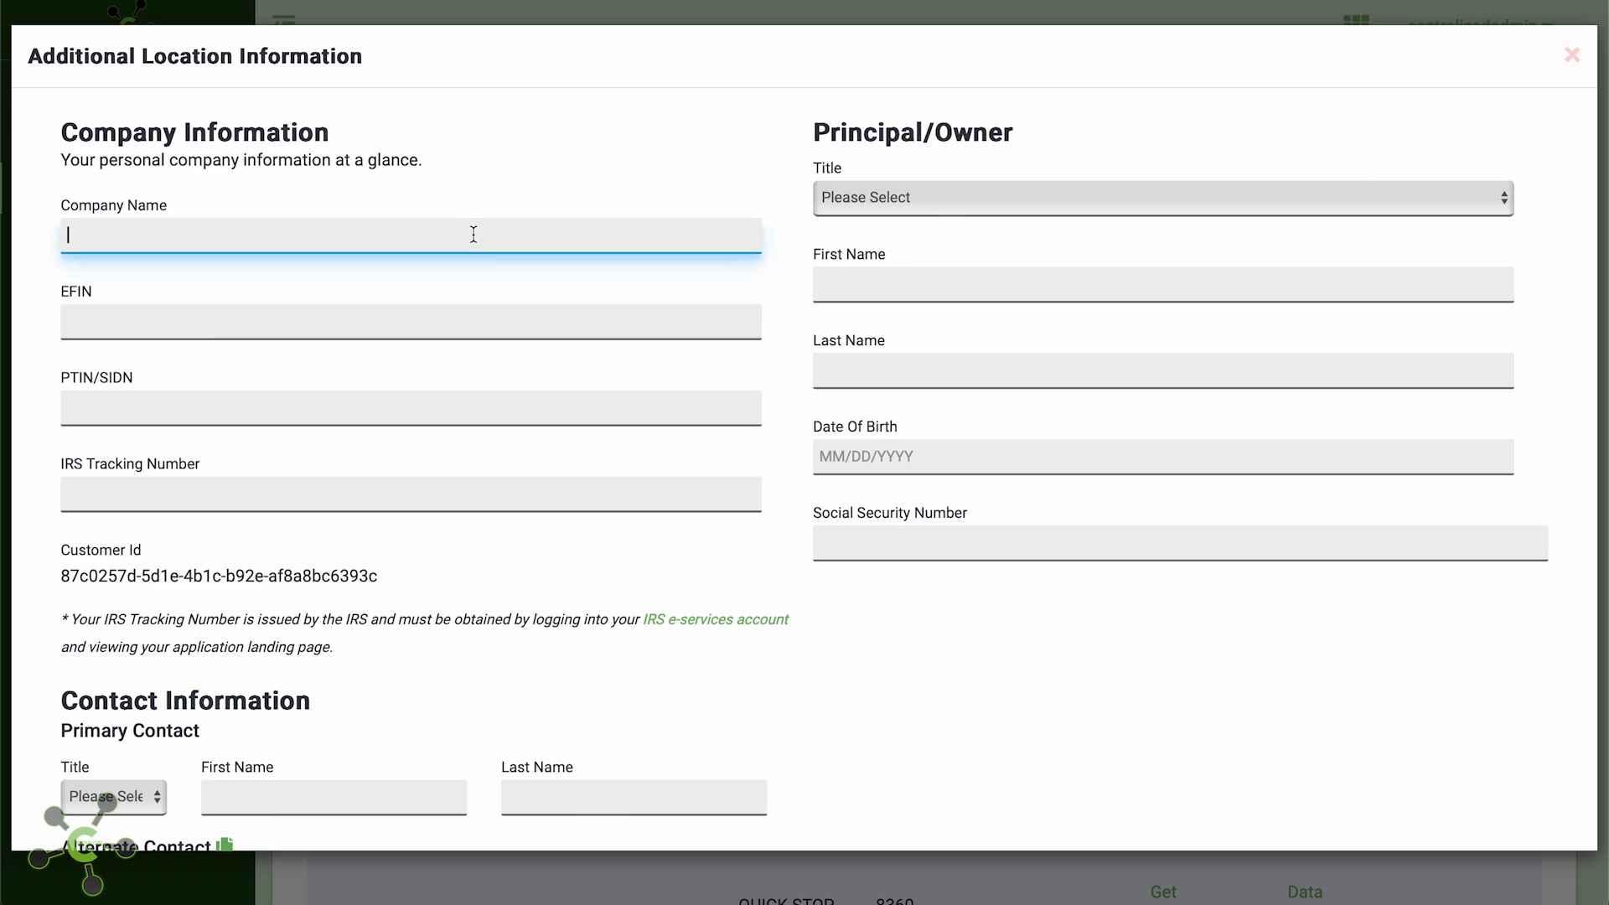
{"action": "type", "text": "COMPANY NAME"}
{"action": "key", "text": "Tab"}
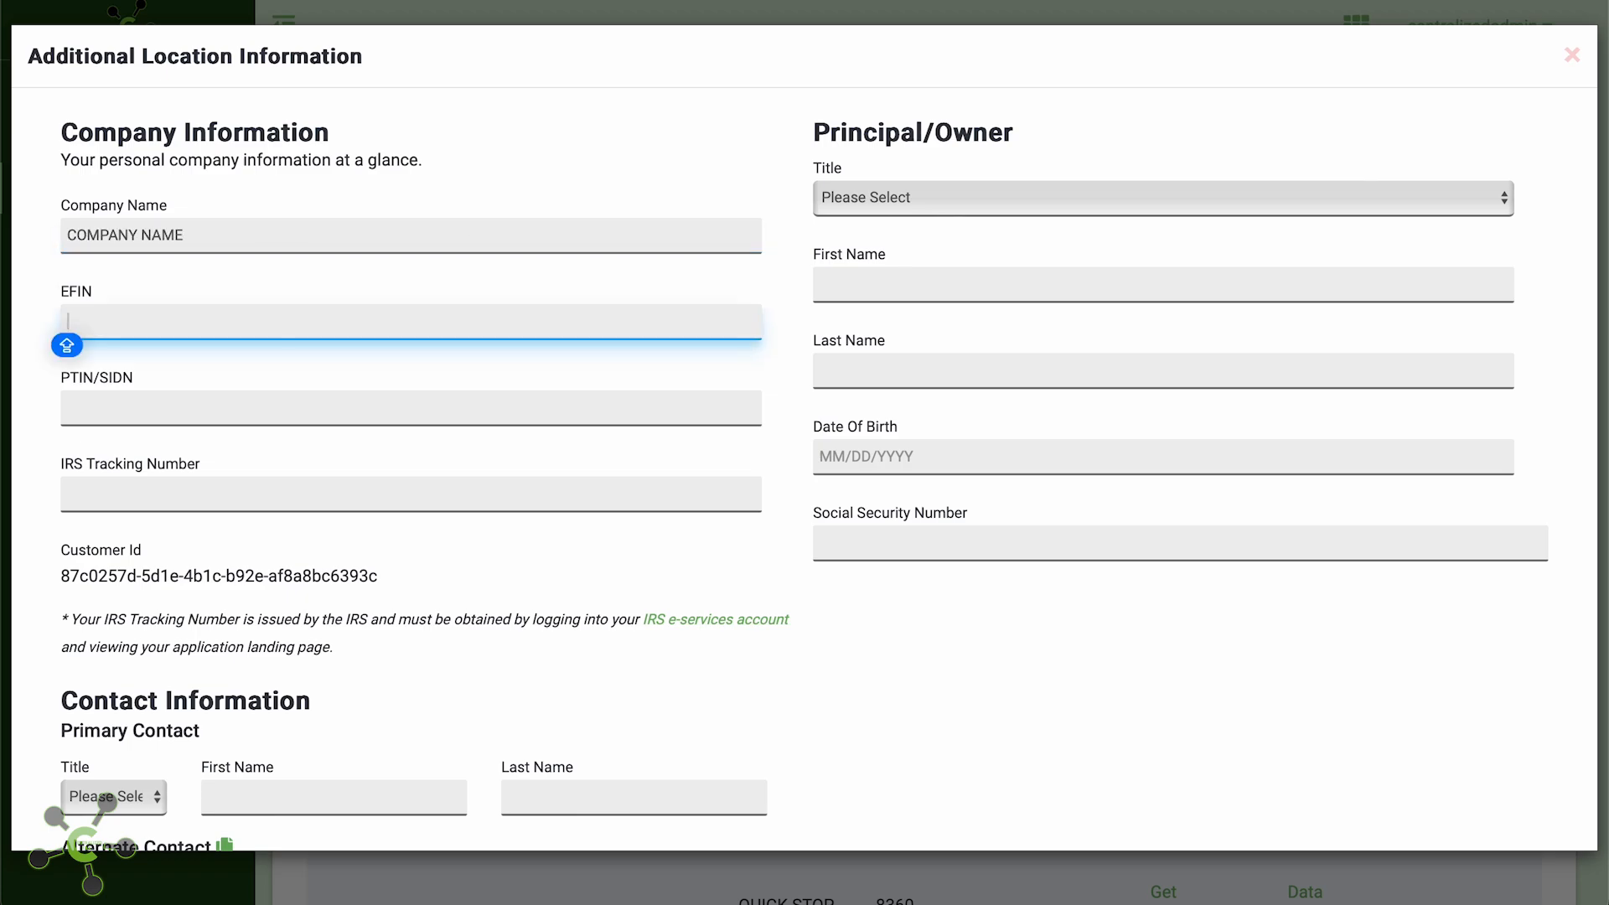
{"action": "type", "text": "0000"}
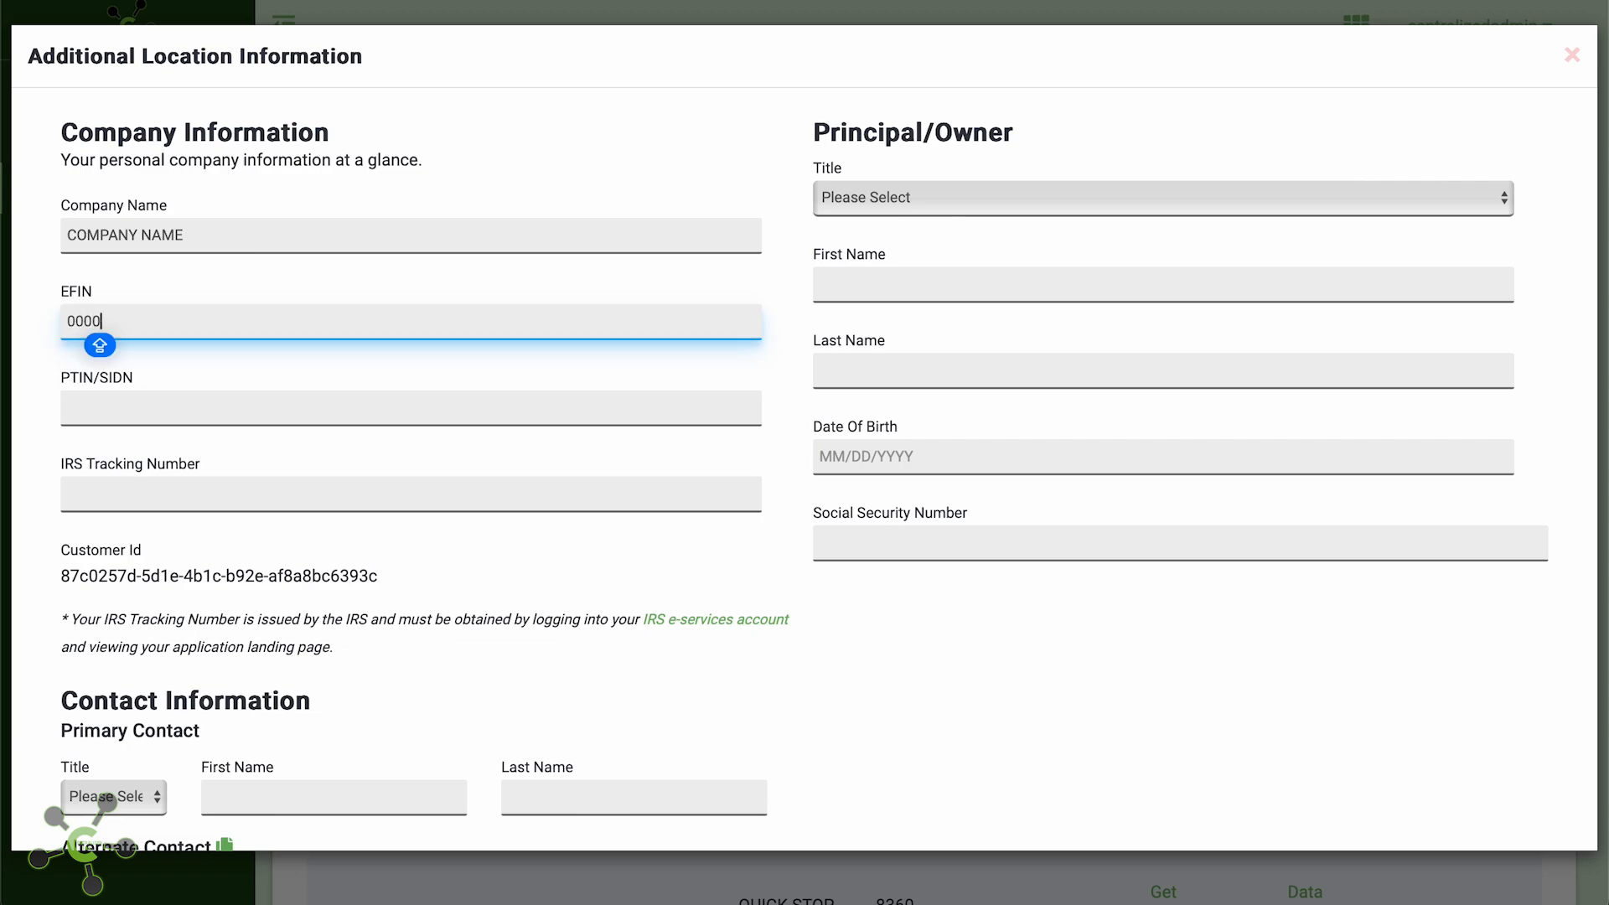
{"action": "type", "text": "00"}
{"action": "key", "text": "Tab"}
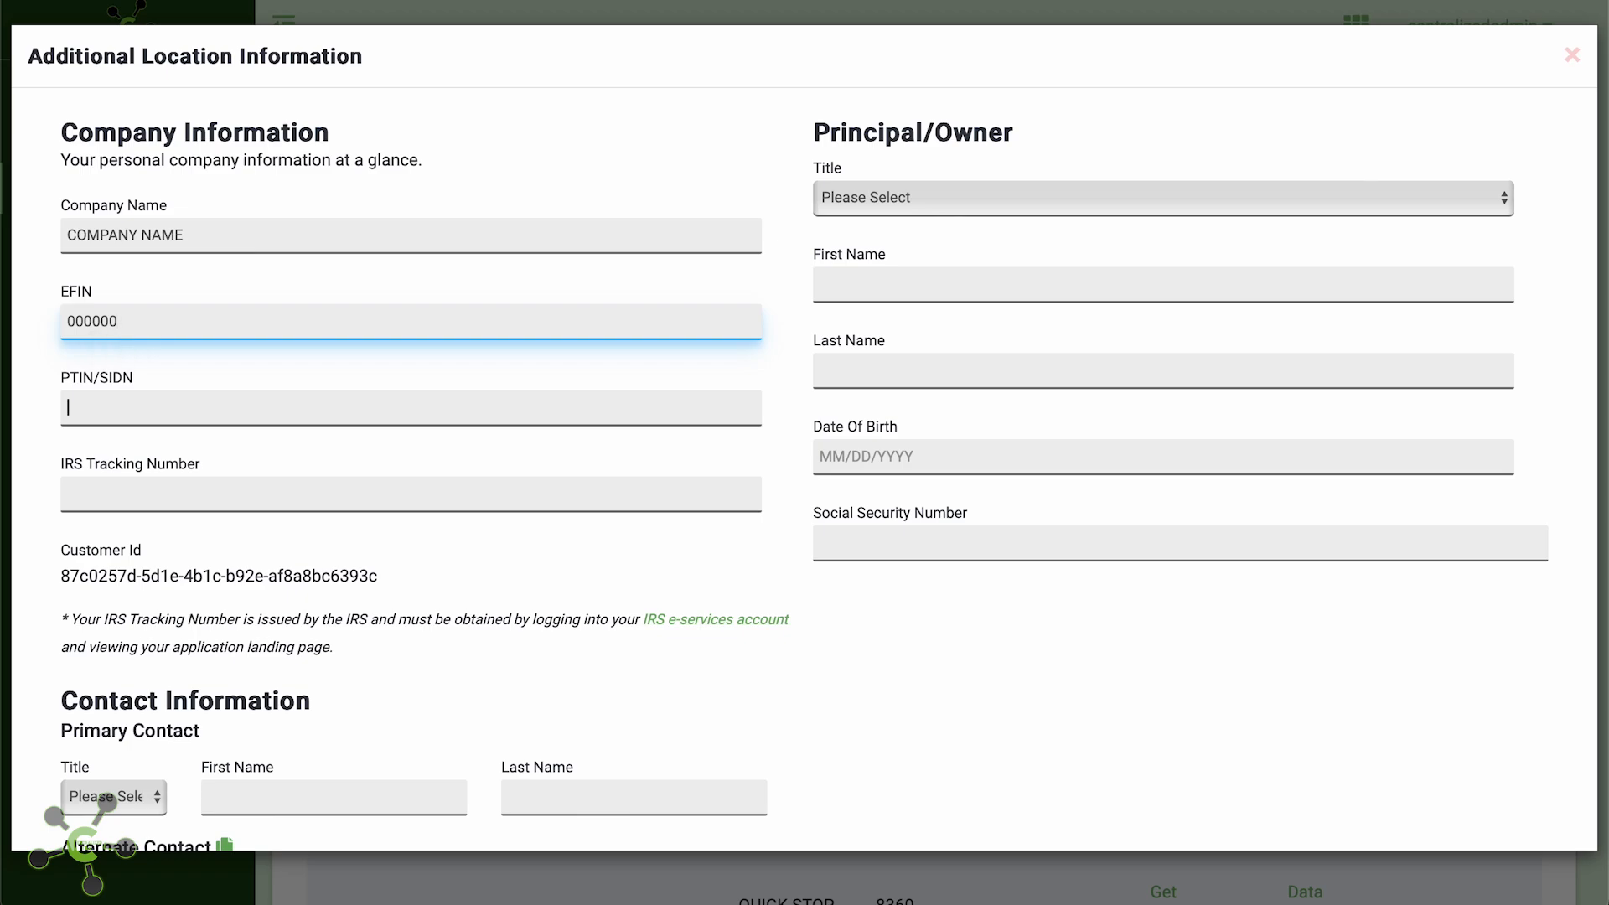
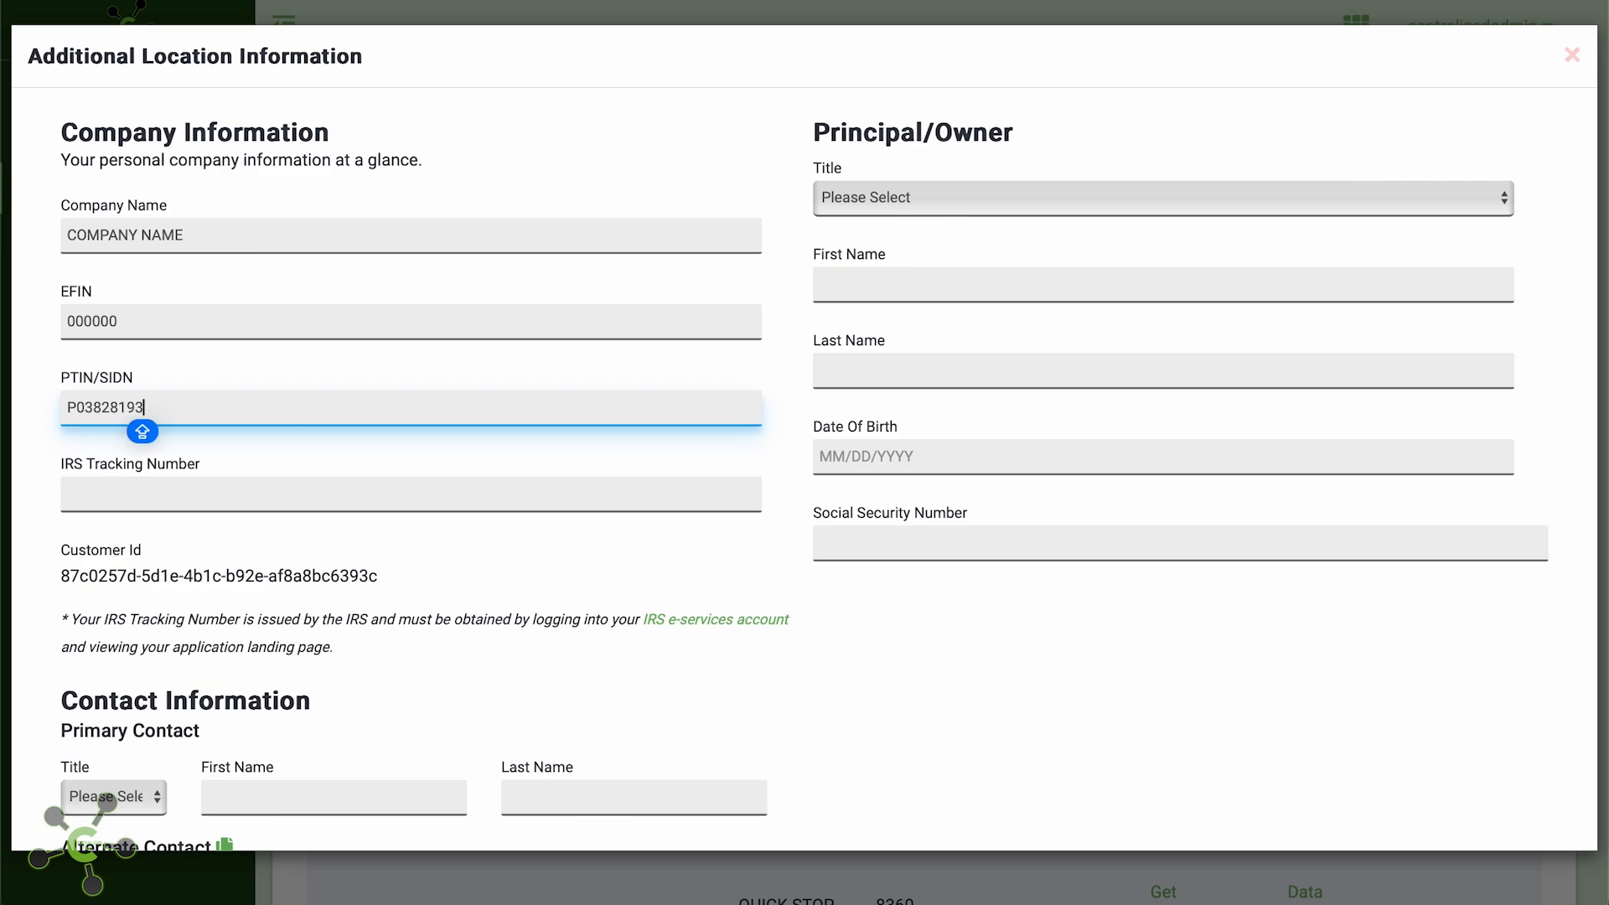
{"action": "key", "text": "Tab"}
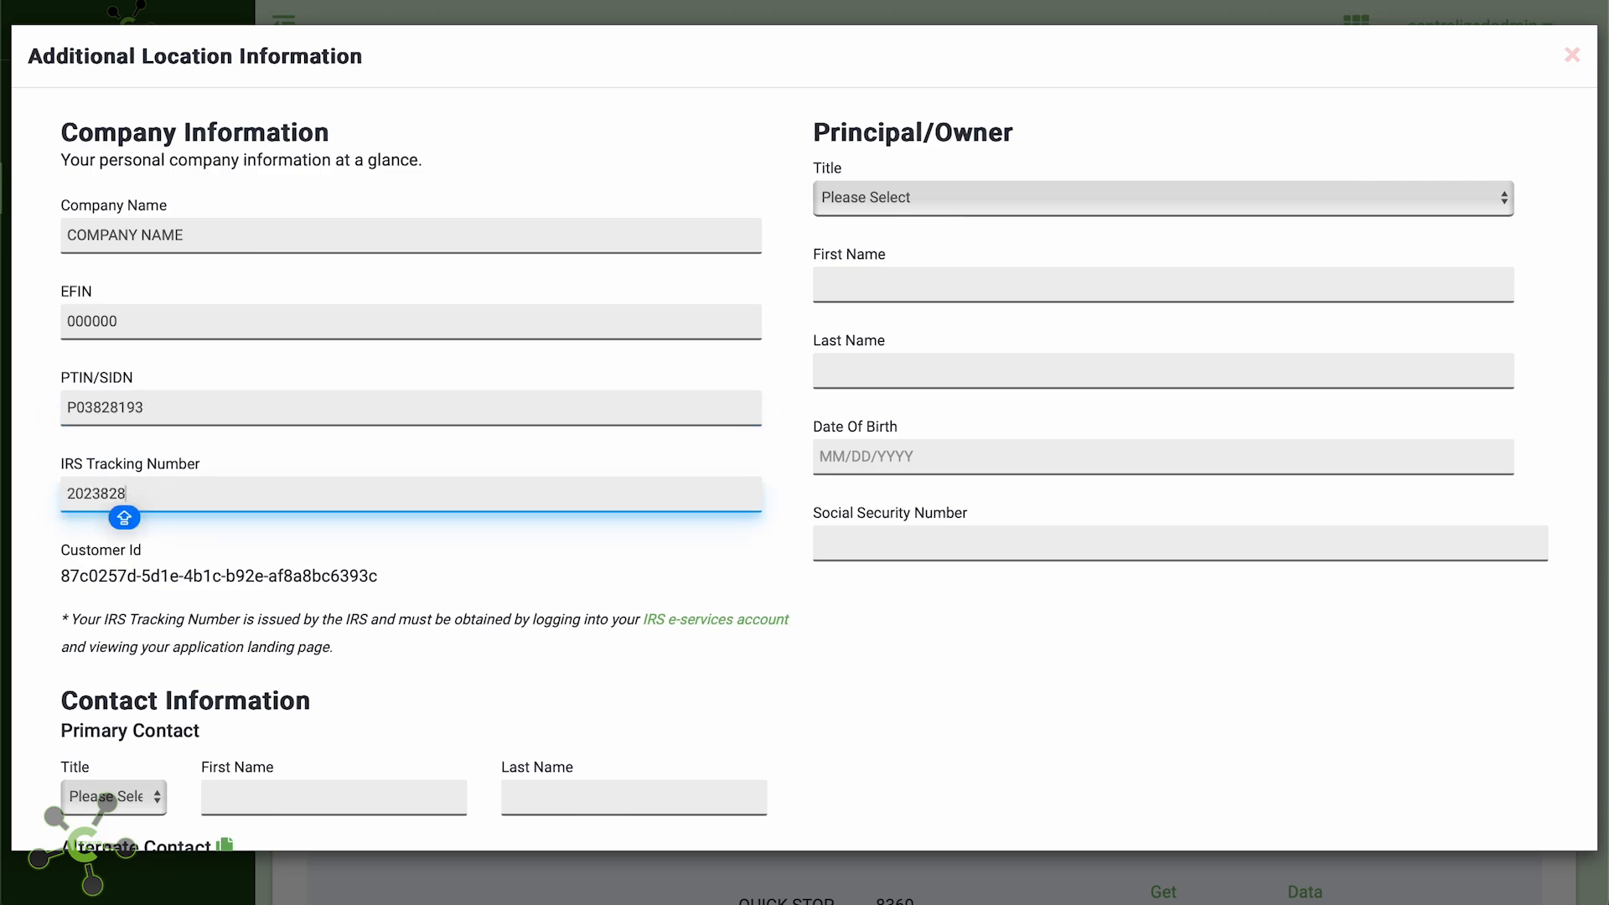
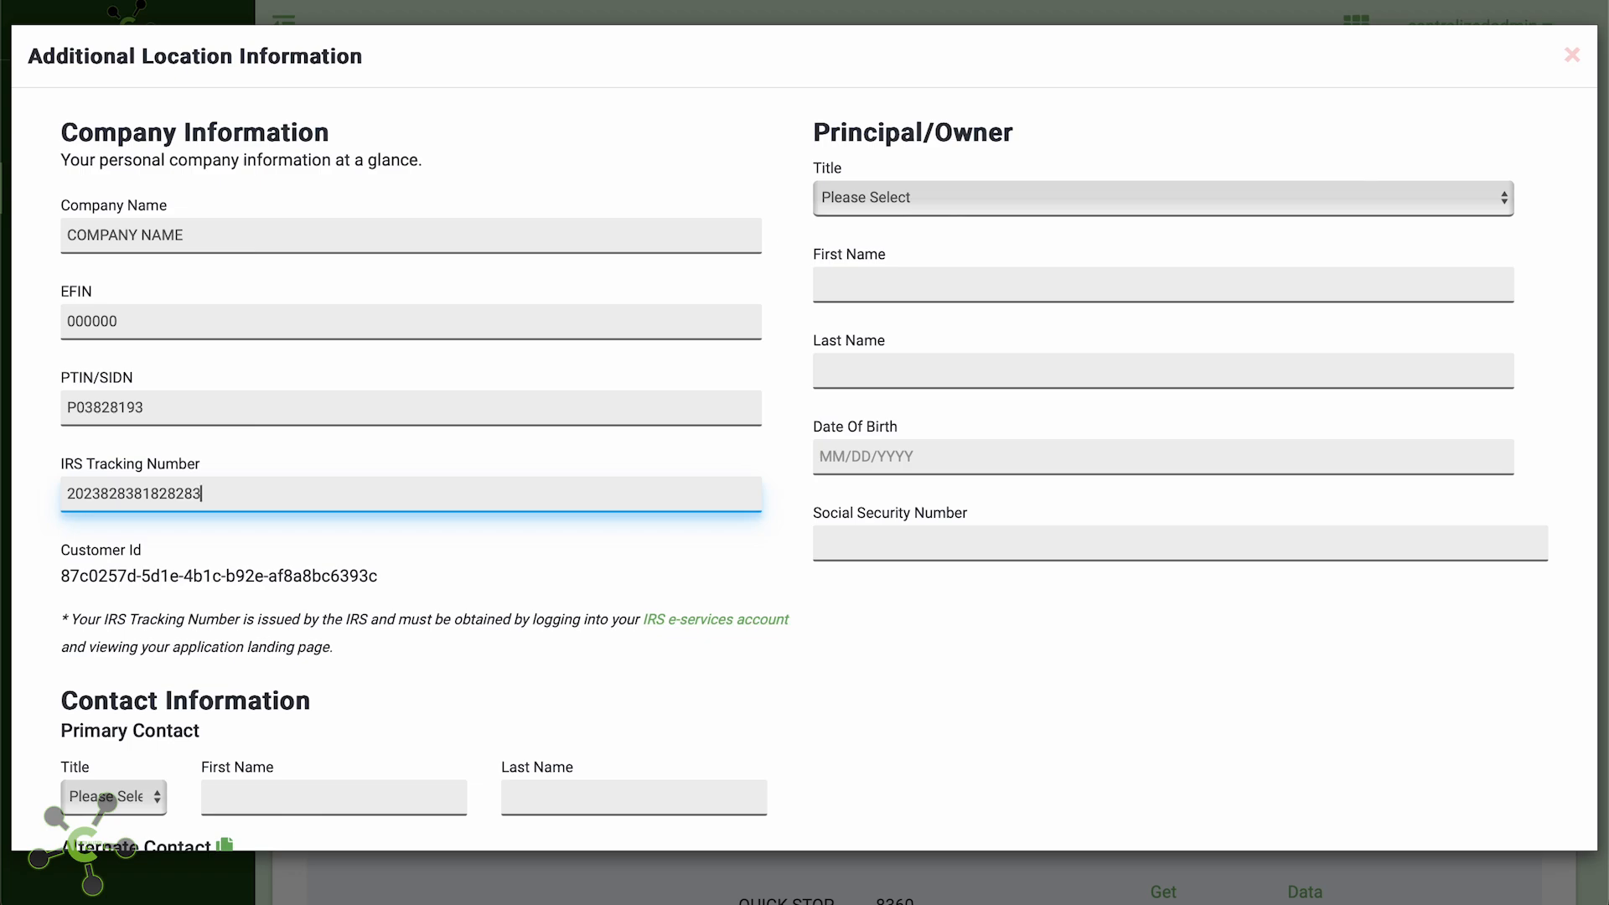
Set the principal owner to Ms. FIRST LAST and enter the owner's birth date and SSN
{"action": "left_click", "coordinate": [1049, 191]}
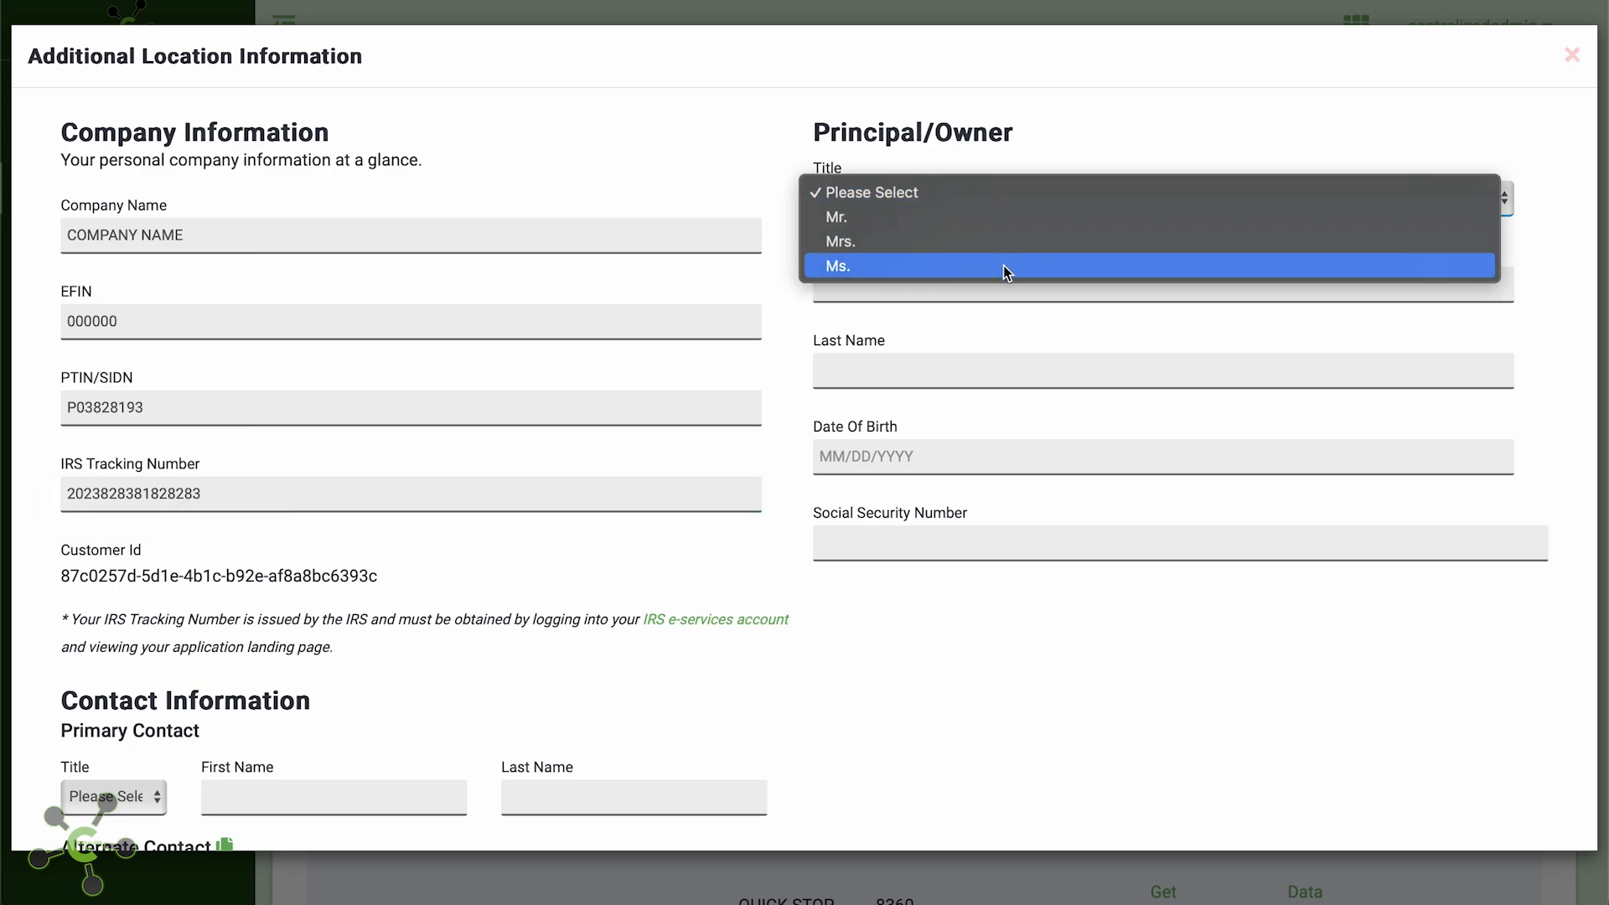
{"action": "left_click", "coordinate": [1003, 265]}
{"action": "left_click", "coordinate": [970, 278]}
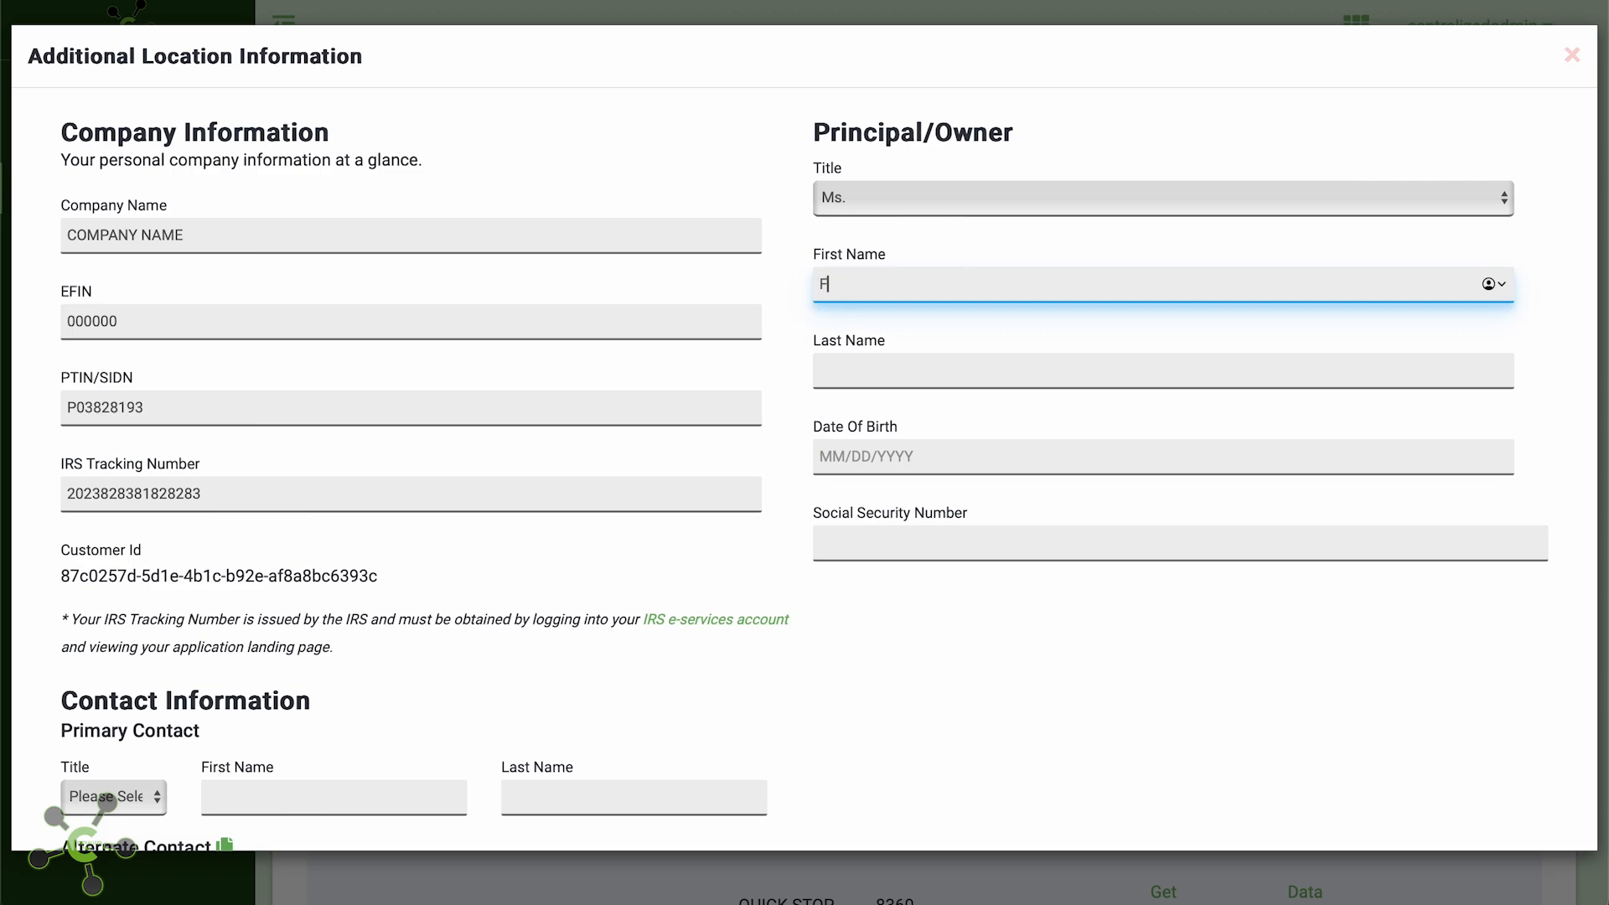
{"action": "type", "text": "FIRST"}
{"action": "key", "text": "Tab"}
{"action": "type", "text": "L"}
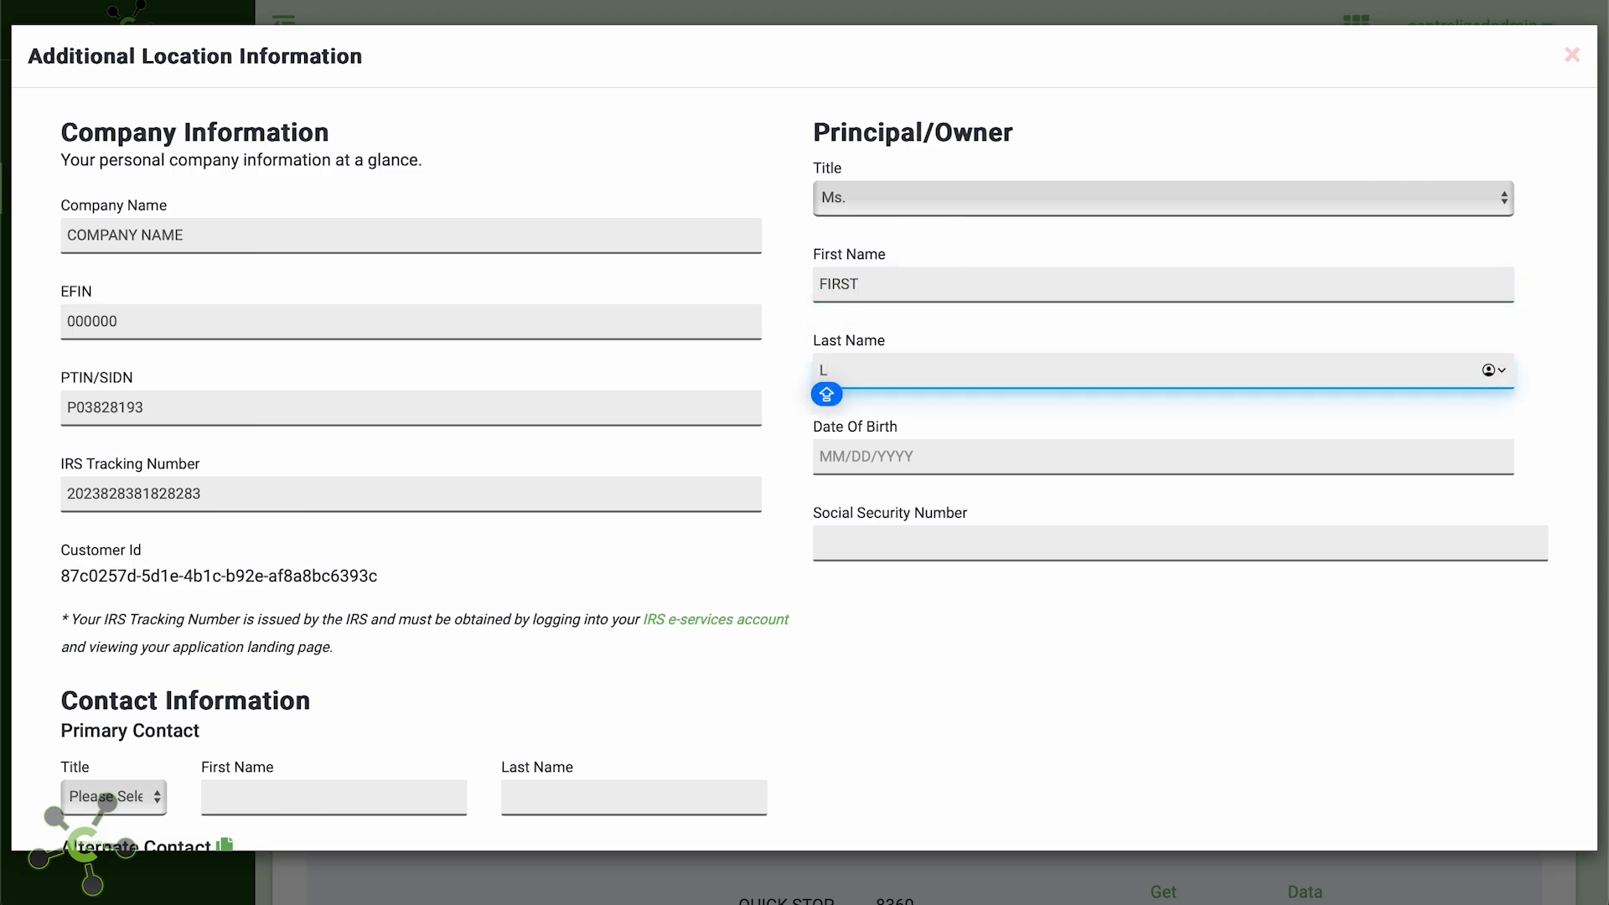
{"action": "type", "text": "AST"}
{"action": "key", "text": "Tab"}
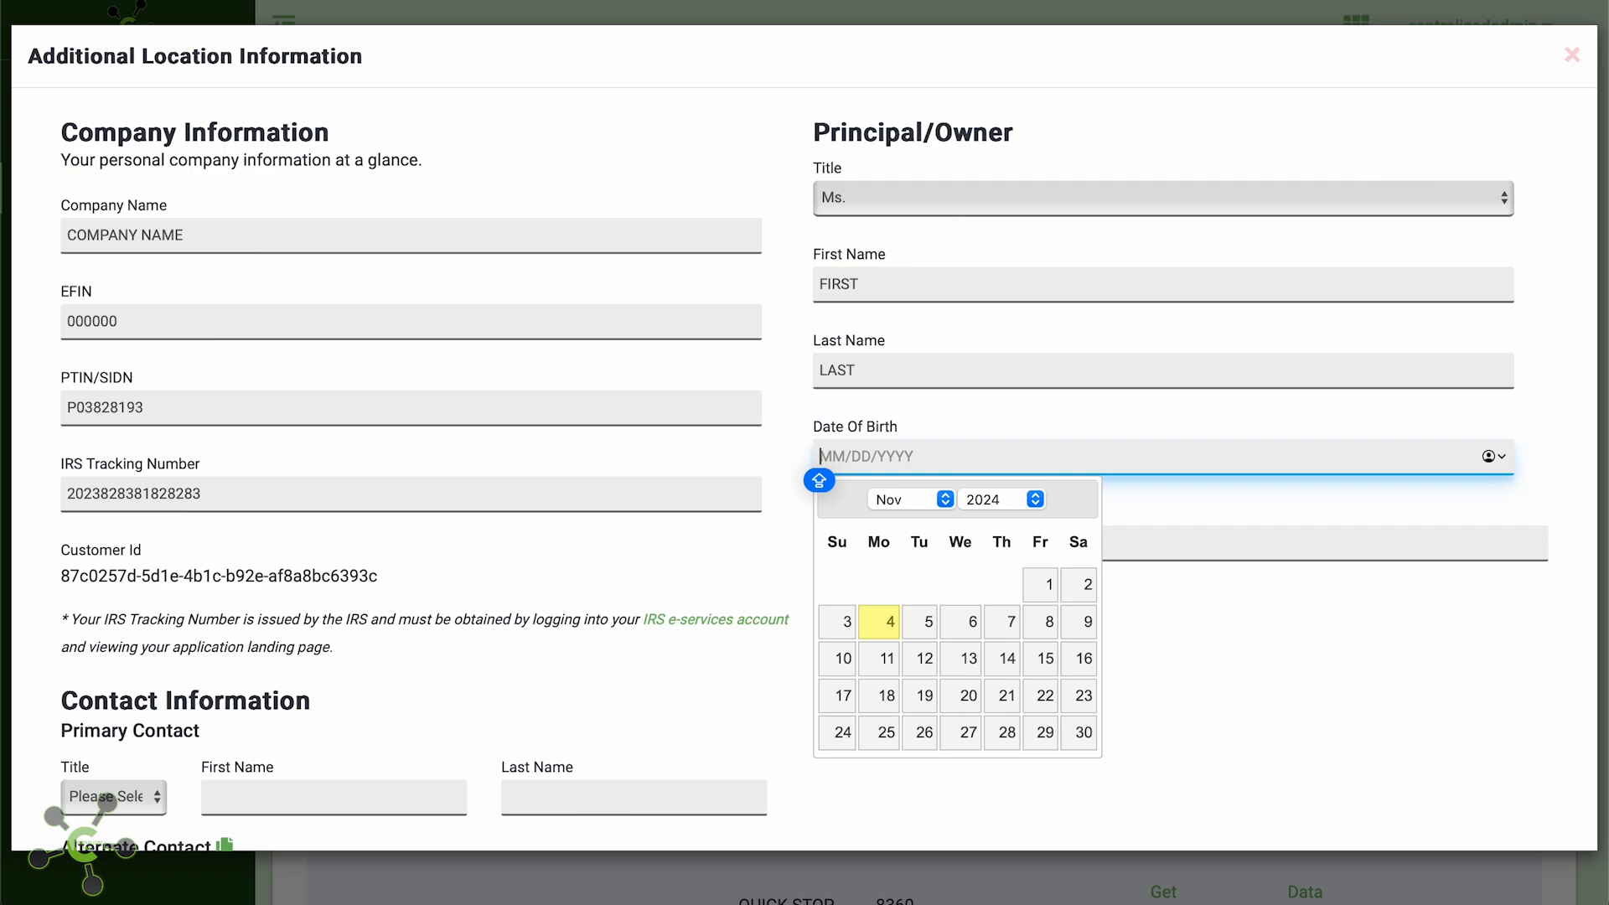
{"action": "type", "text": "08/"}
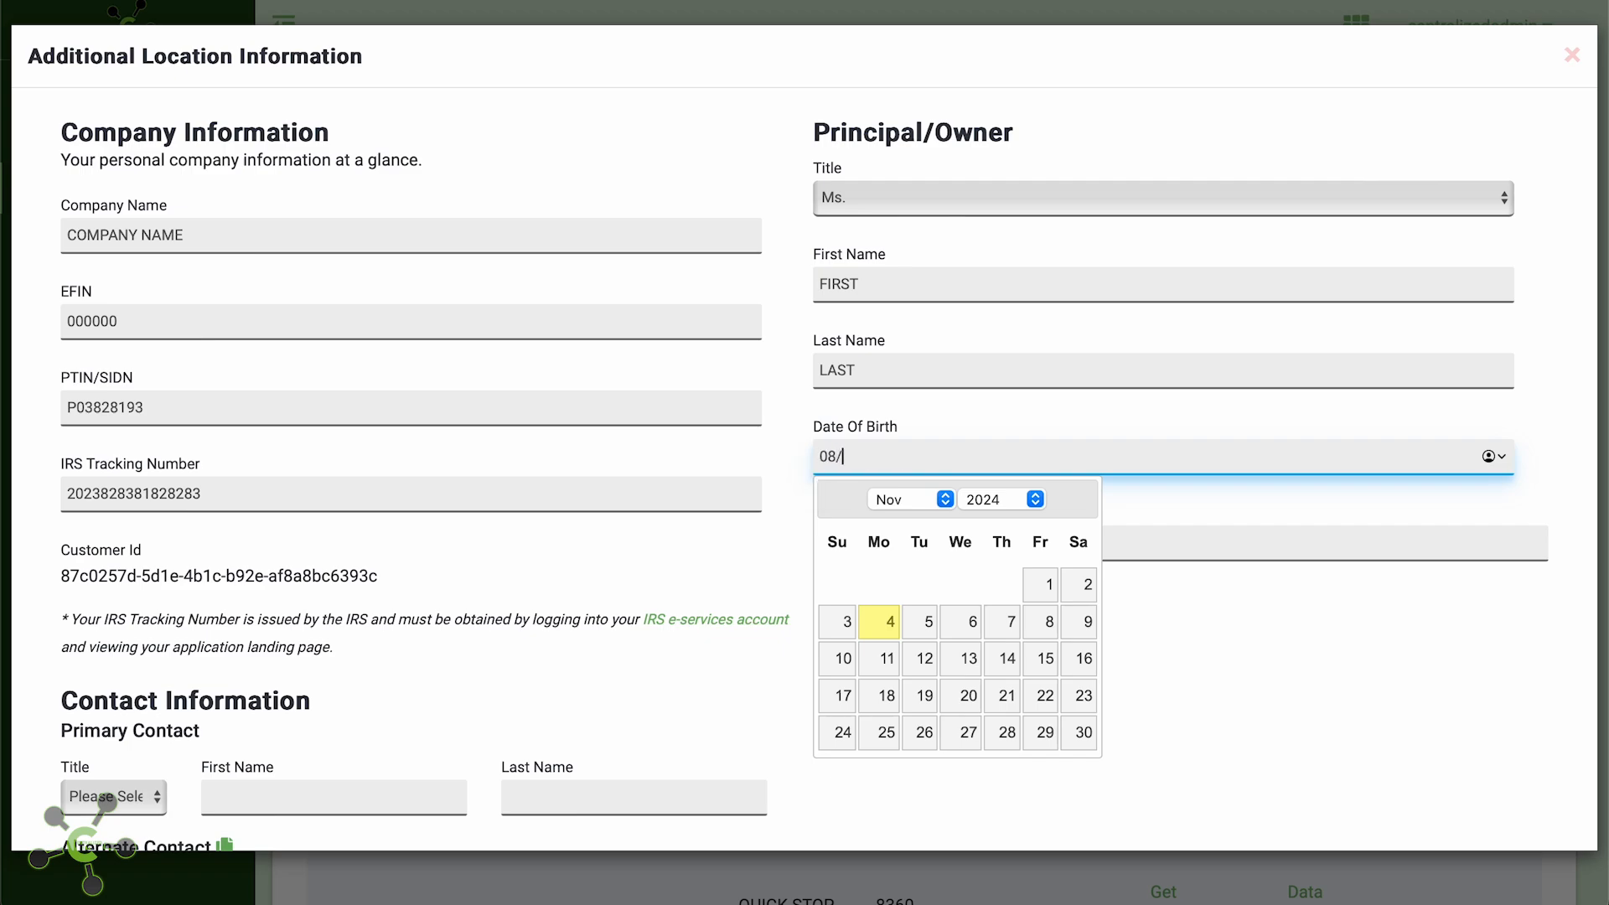
{"action": "type", "text": "24/1996"}
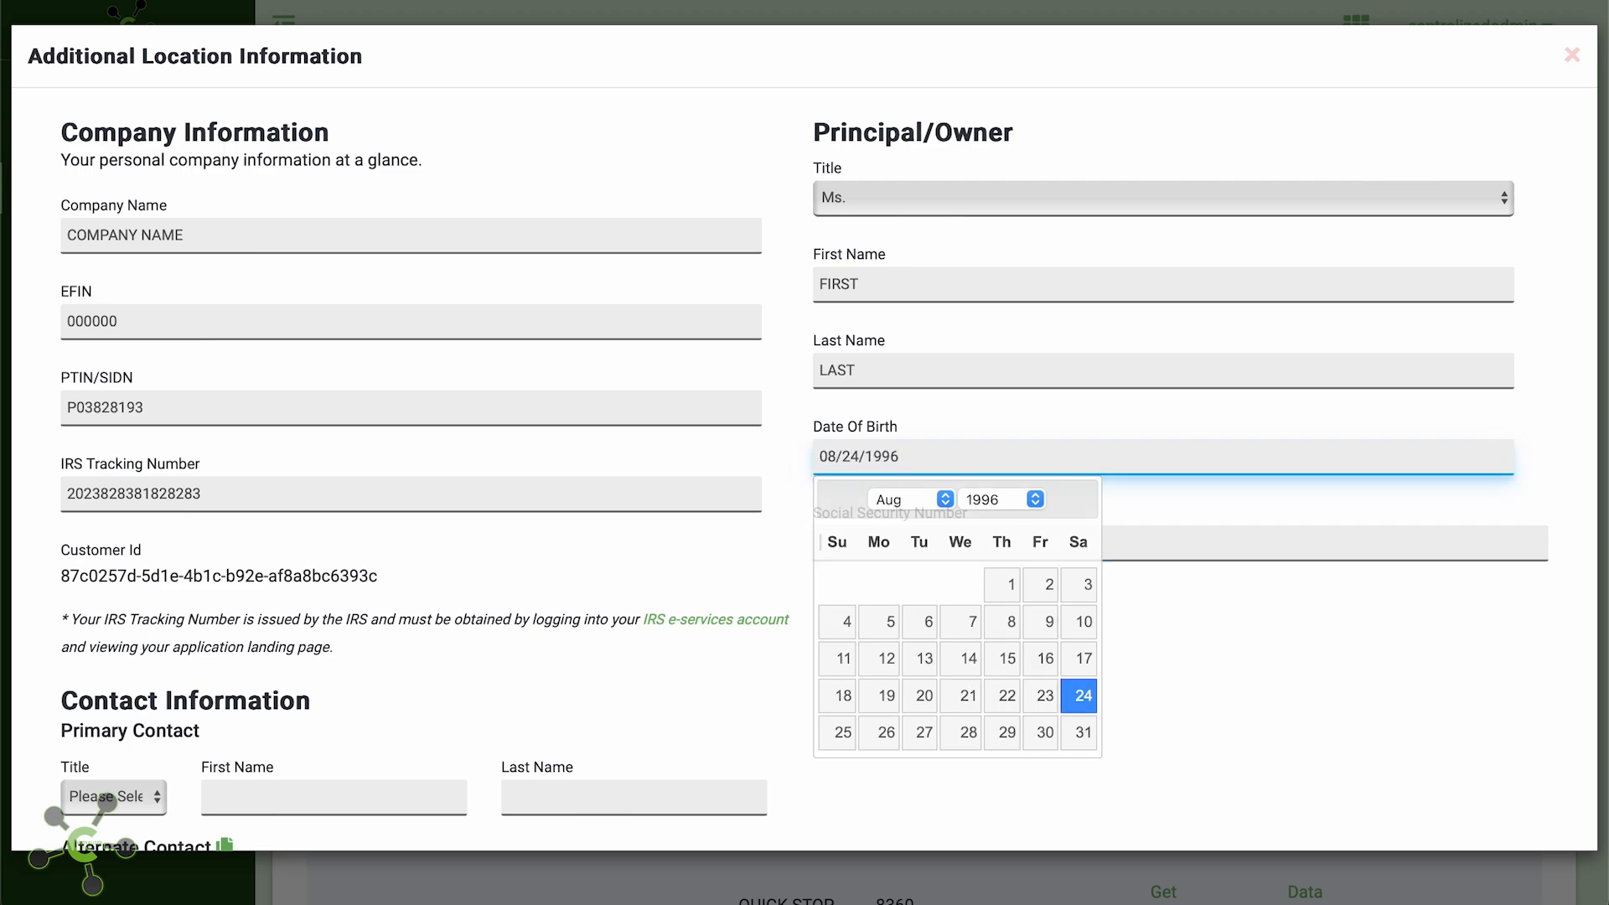
{"action": "key", "text": "Tab"}
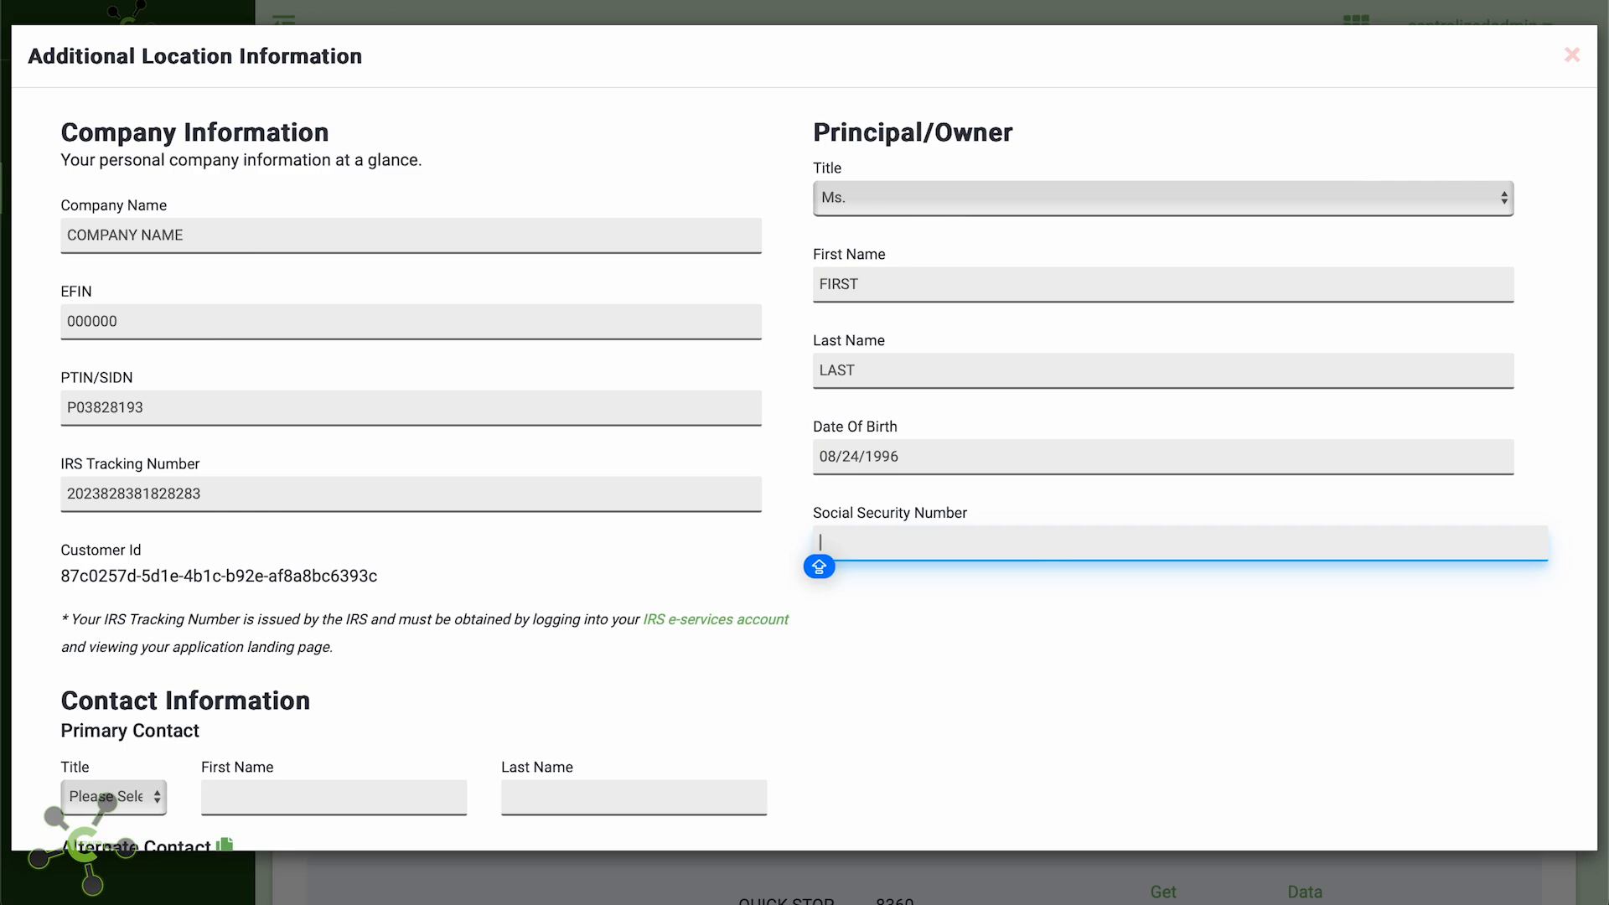
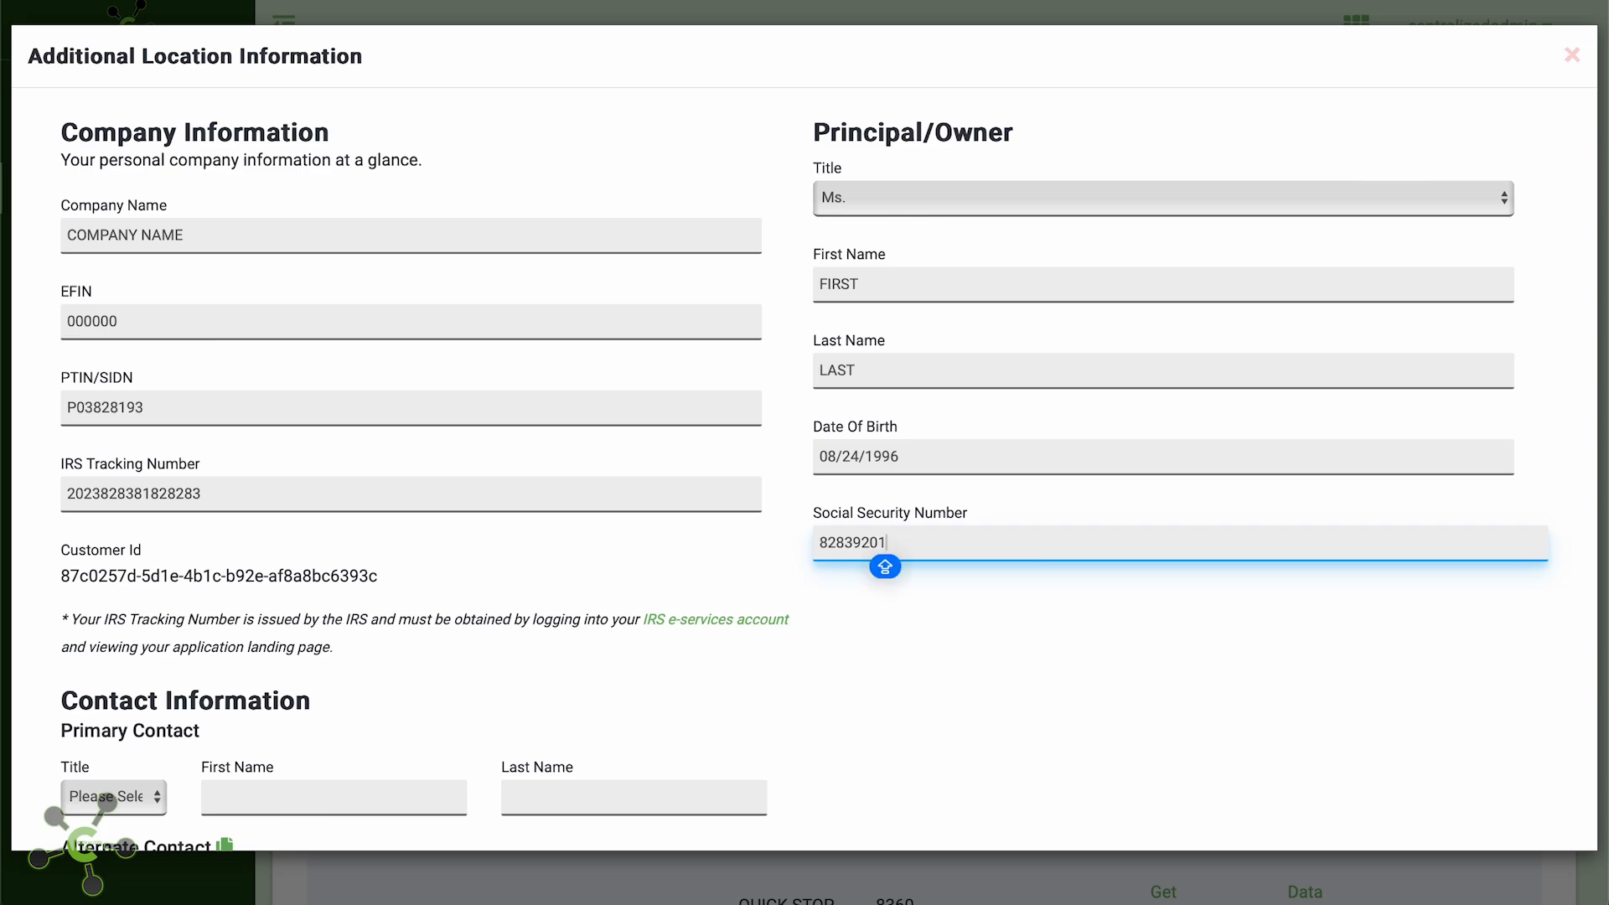
Set the primary contact to Ms. FIRST LAST
{"action": "scroll", "coordinate": [161, 645], "scroll_direction": "down", "scroll_amount": 4}
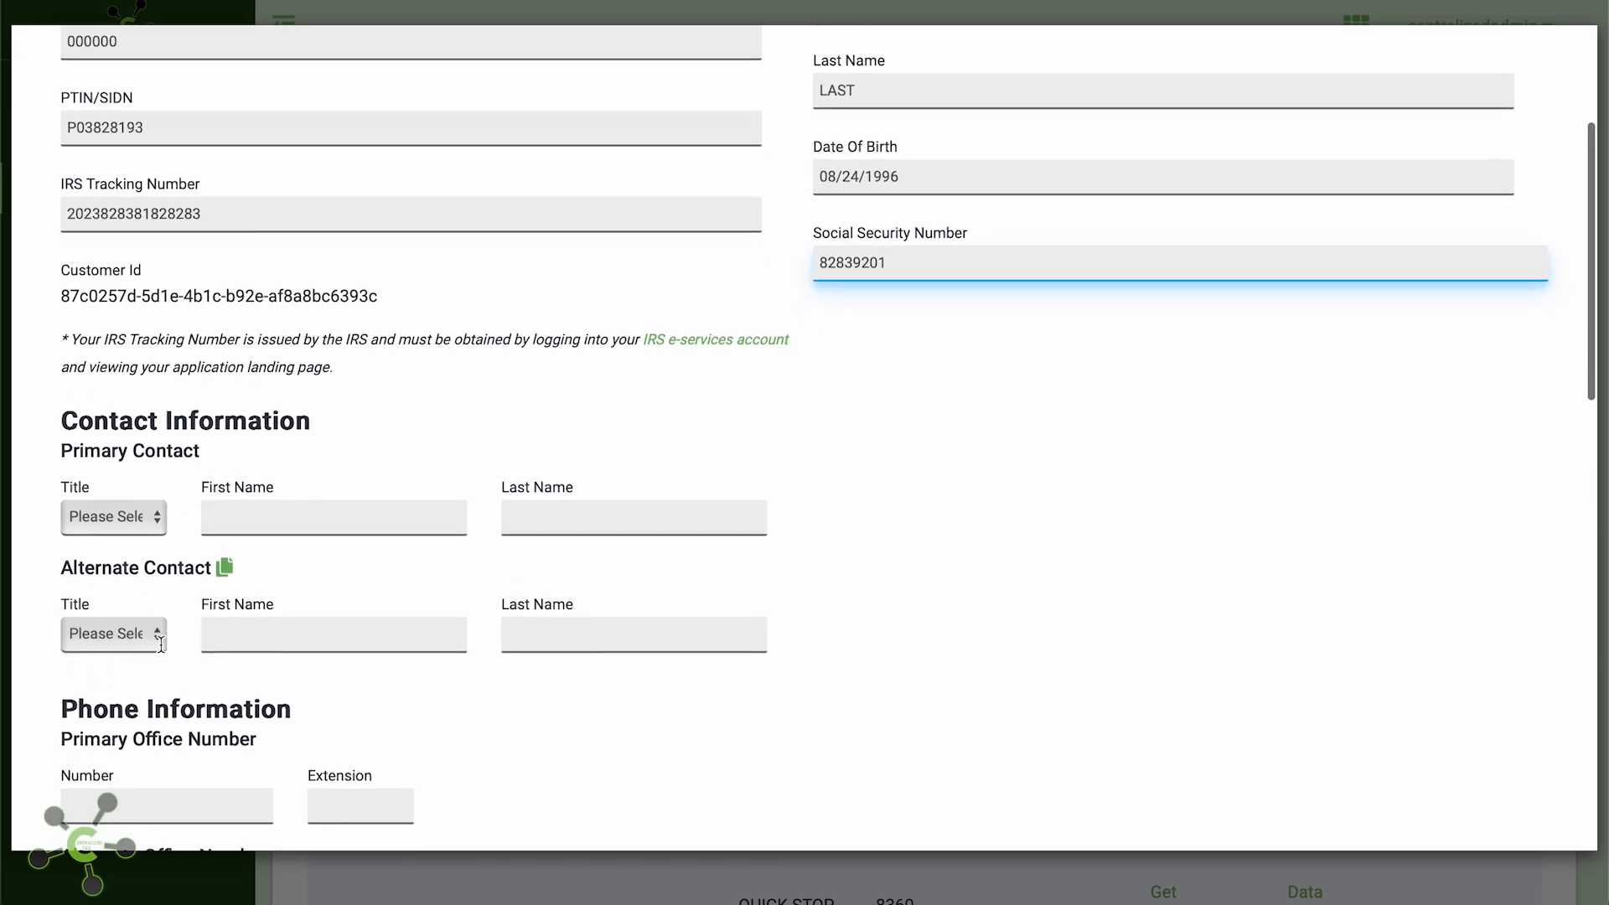
{"action": "scroll", "coordinate": [161, 652], "scroll_direction": "down", "scroll_amount": 4}
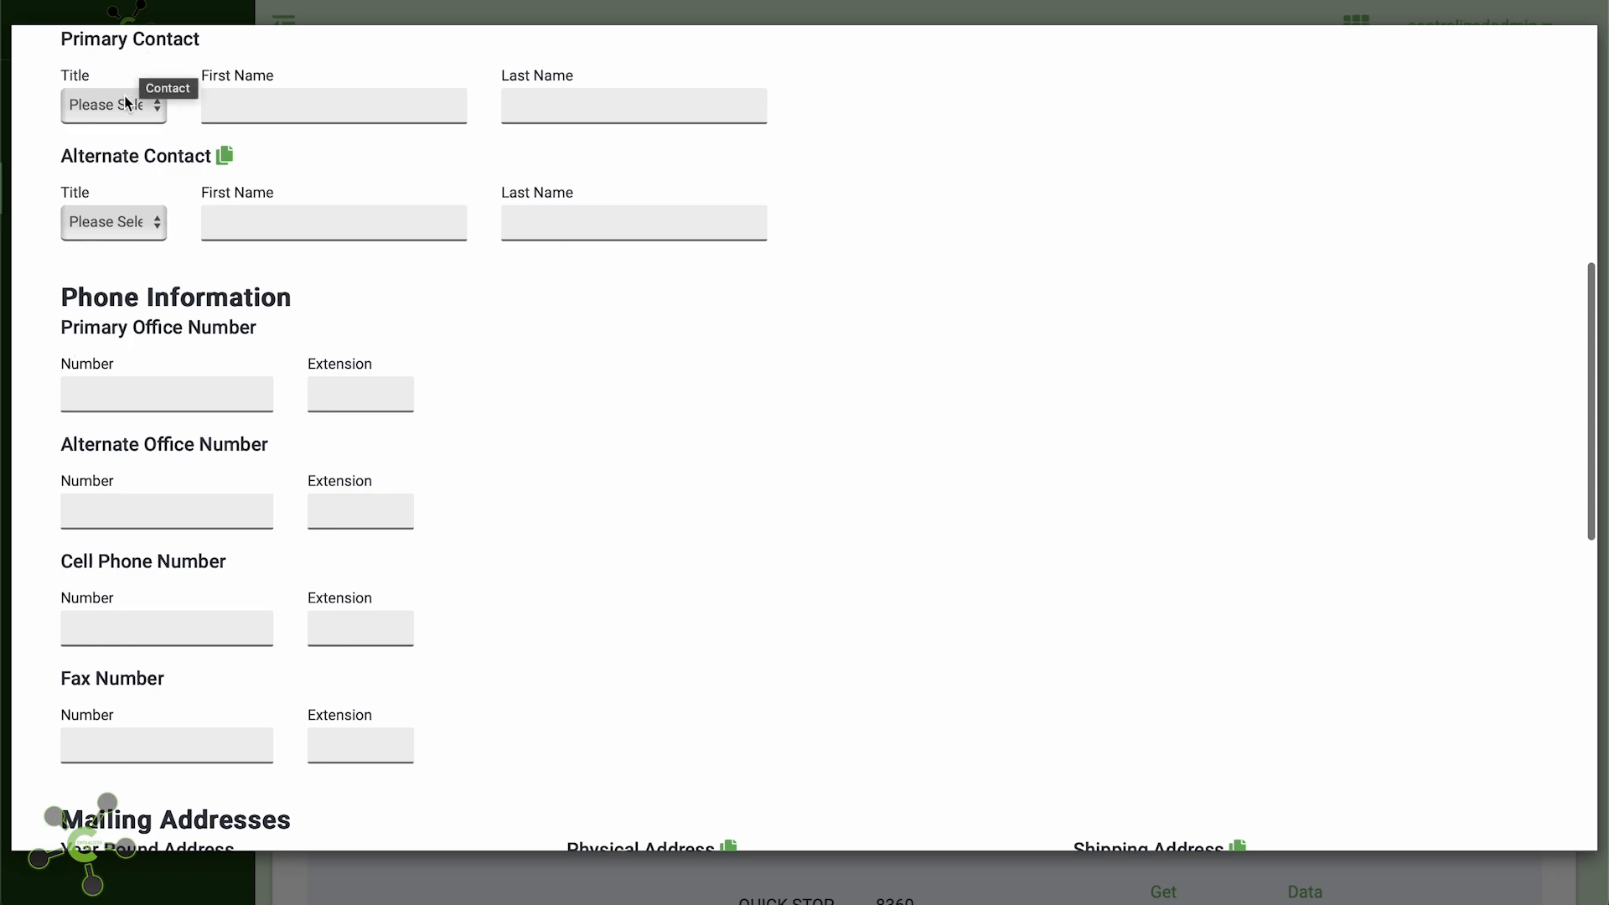
{"action": "left_click", "coordinate": [130, 102]}
{"action": "left_click", "coordinate": [125, 173]}
{"action": "left_click", "coordinate": [255, 92]}
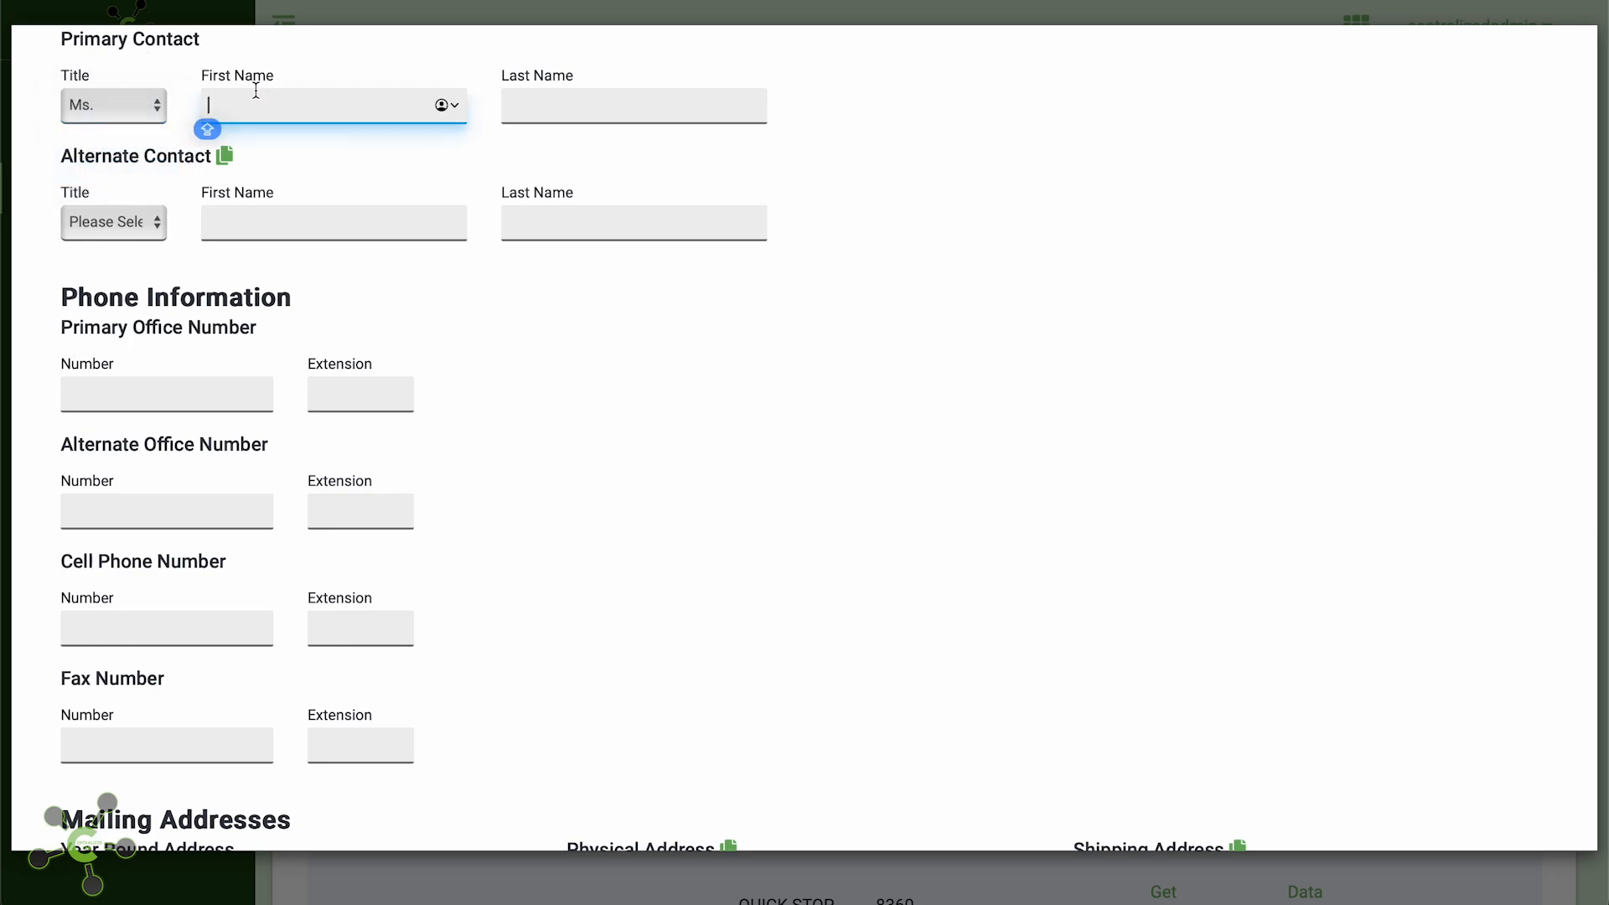
{"action": "type", "text": "FIRST"}
{"action": "key", "text": "BackSpace"}
{"action": "key", "text": "BackSpace"}
{"action": "type", "text": "ST"}
{"action": "key", "text": "BackSpace"}
{"action": "key", "text": "BackSpace"}
{"action": "type", "text": "ST"}
{"action": "key", "text": "Tab"}
{"action": "type", "text": "K"}
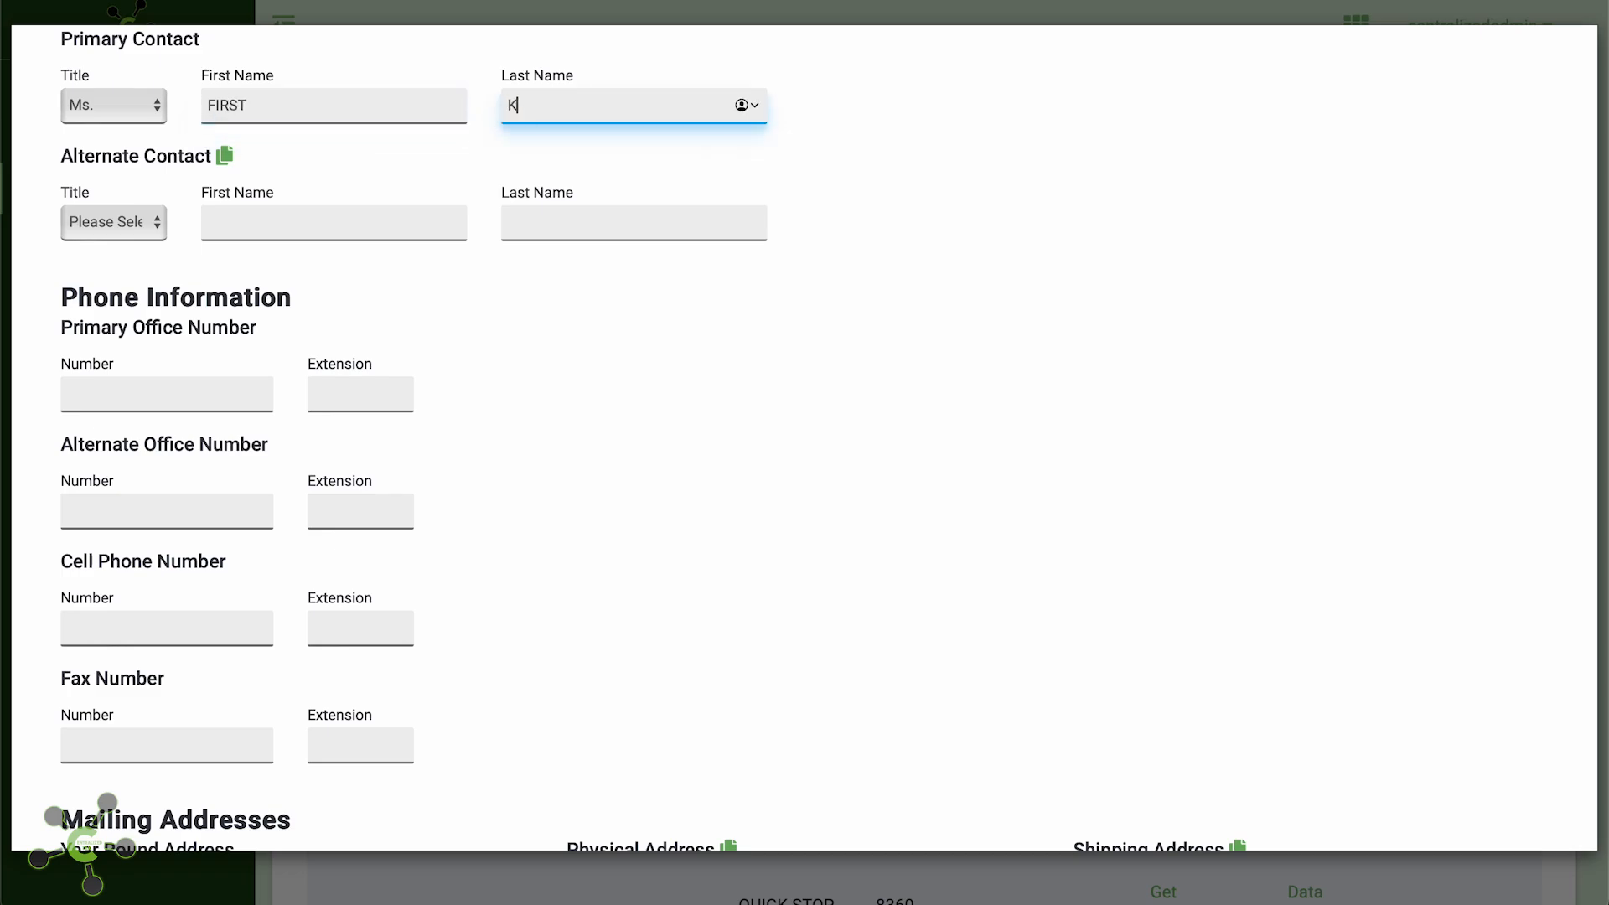
{"action": "key", "text": "BackSpace"}
{"action": "type", "text": "LAST"}
{"action": "key", "text": "Tab"}
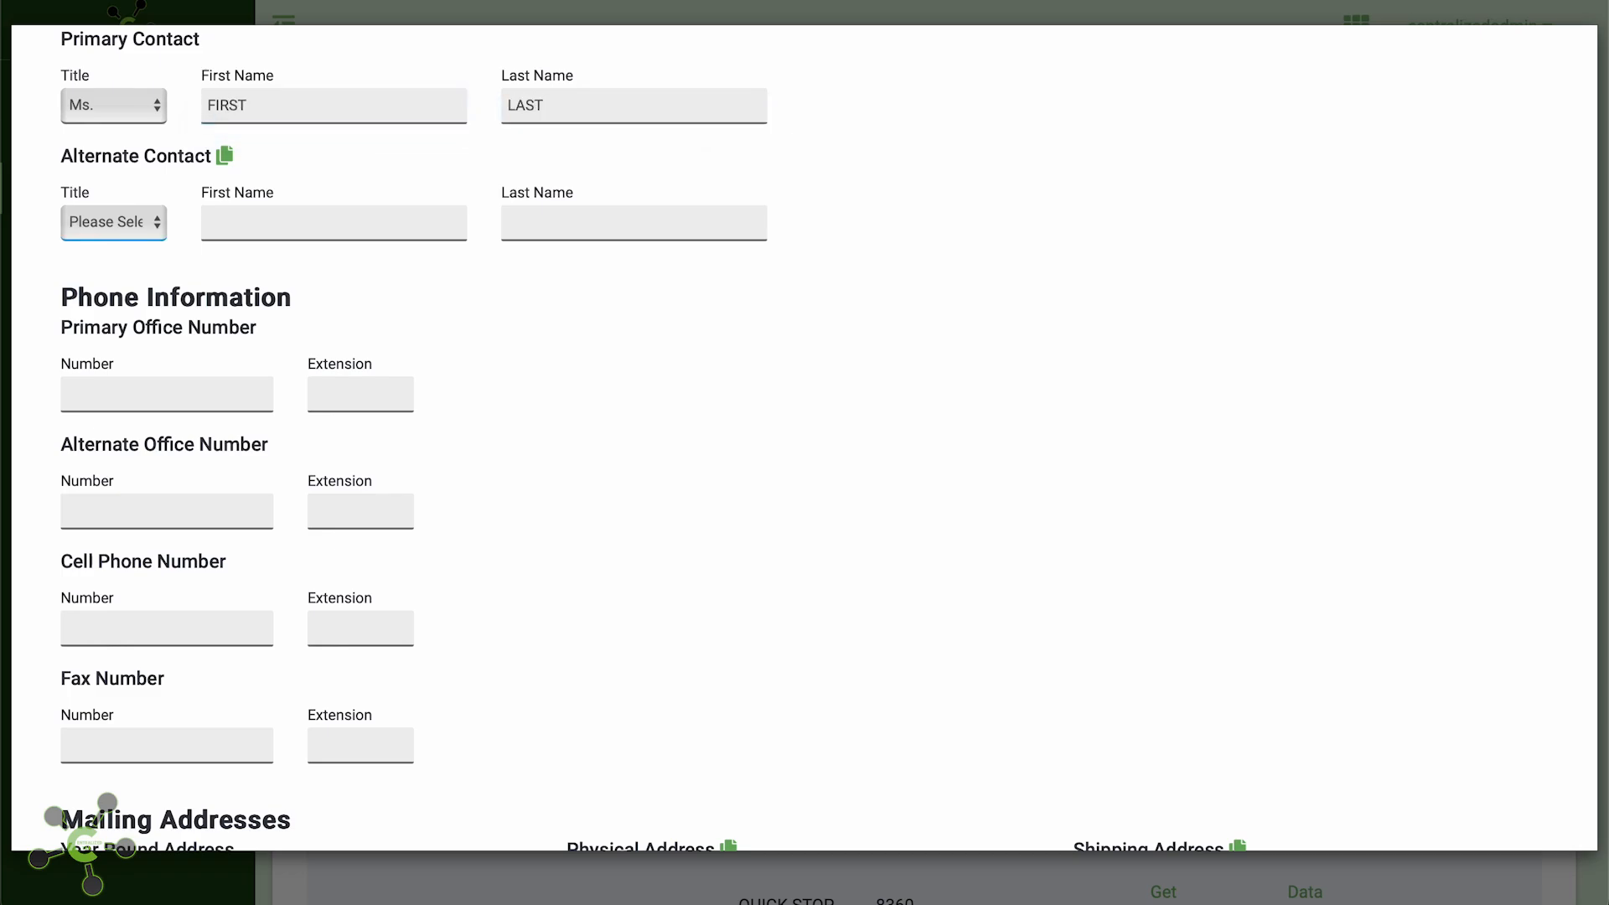
Copy the primary contact to the alternate contact and enter the primary office phone number
{"action": "left_click", "coordinate": [224, 158]}
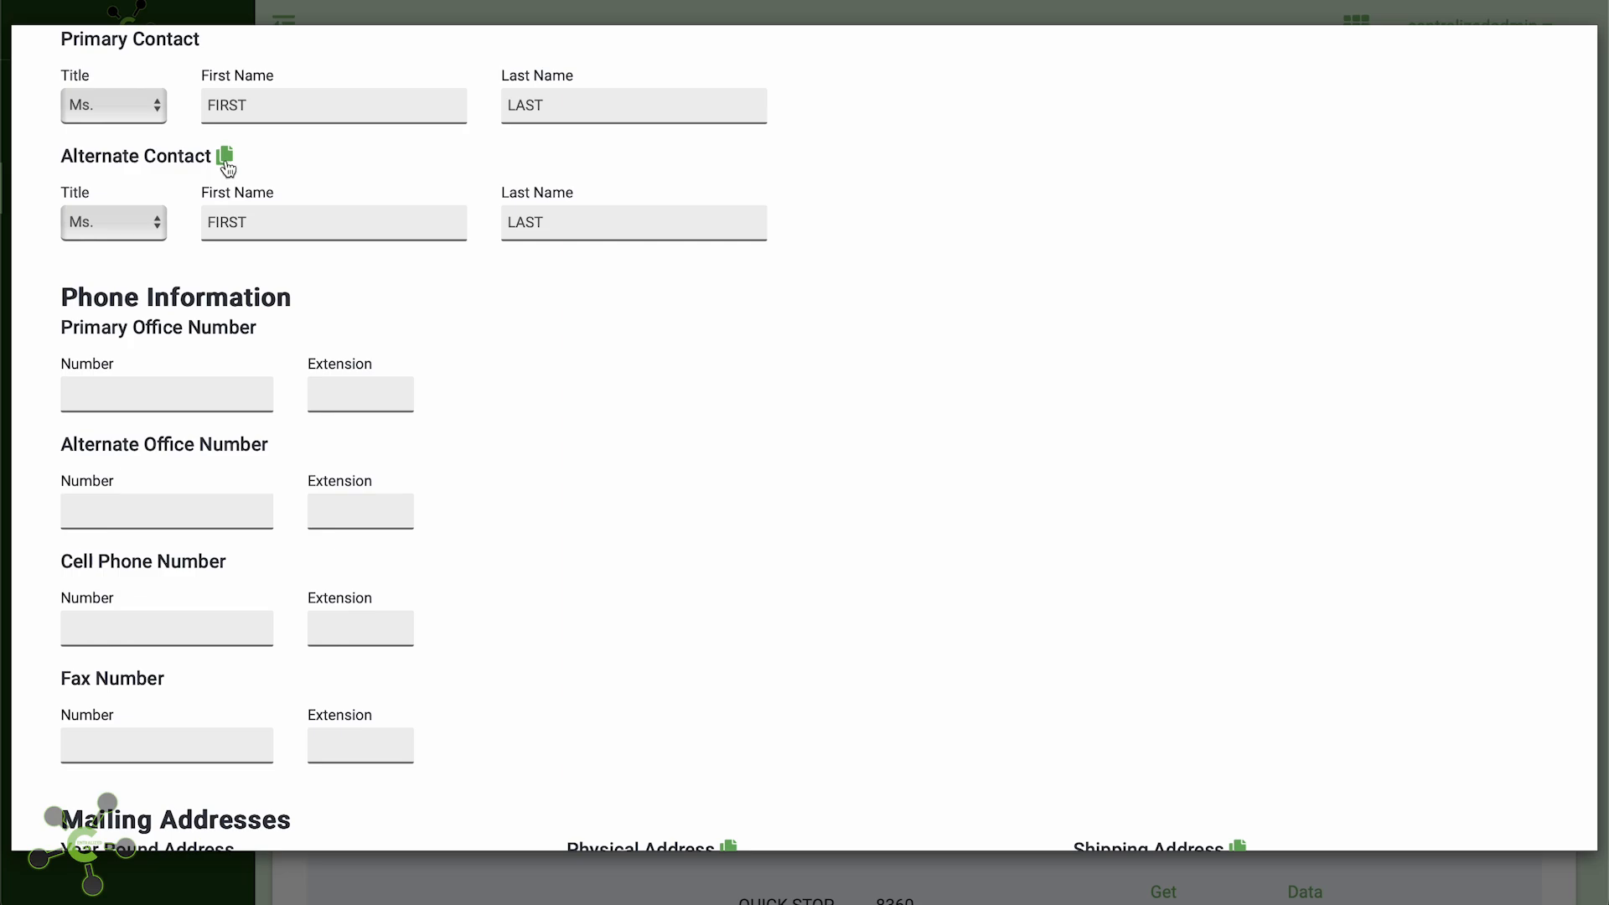
{"action": "left_click", "coordinate": [198, 401]}
{"action": "type", "text": "3"}
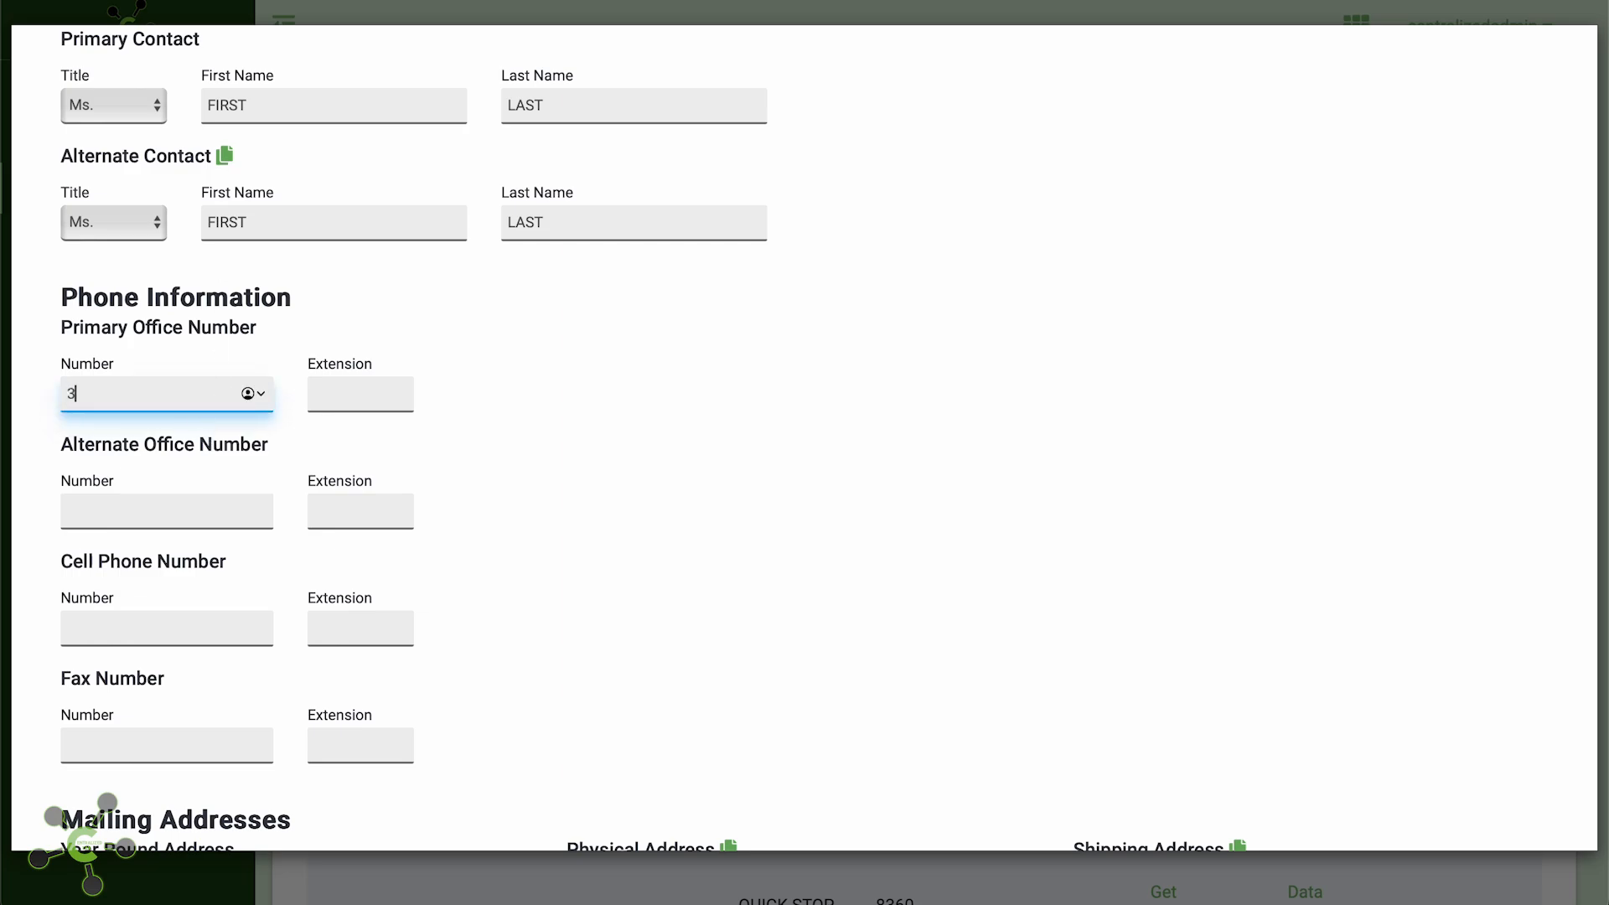
{"action": "type", "text": "135555555"}
Enter the year-round address ADDRESS, APT, zip 48239, and copy it to the Physical and Shipping addresses
{"action": "scroll", "coordinate": [165, 543], "scroll_direction": "down", "scroll_amount": 2}
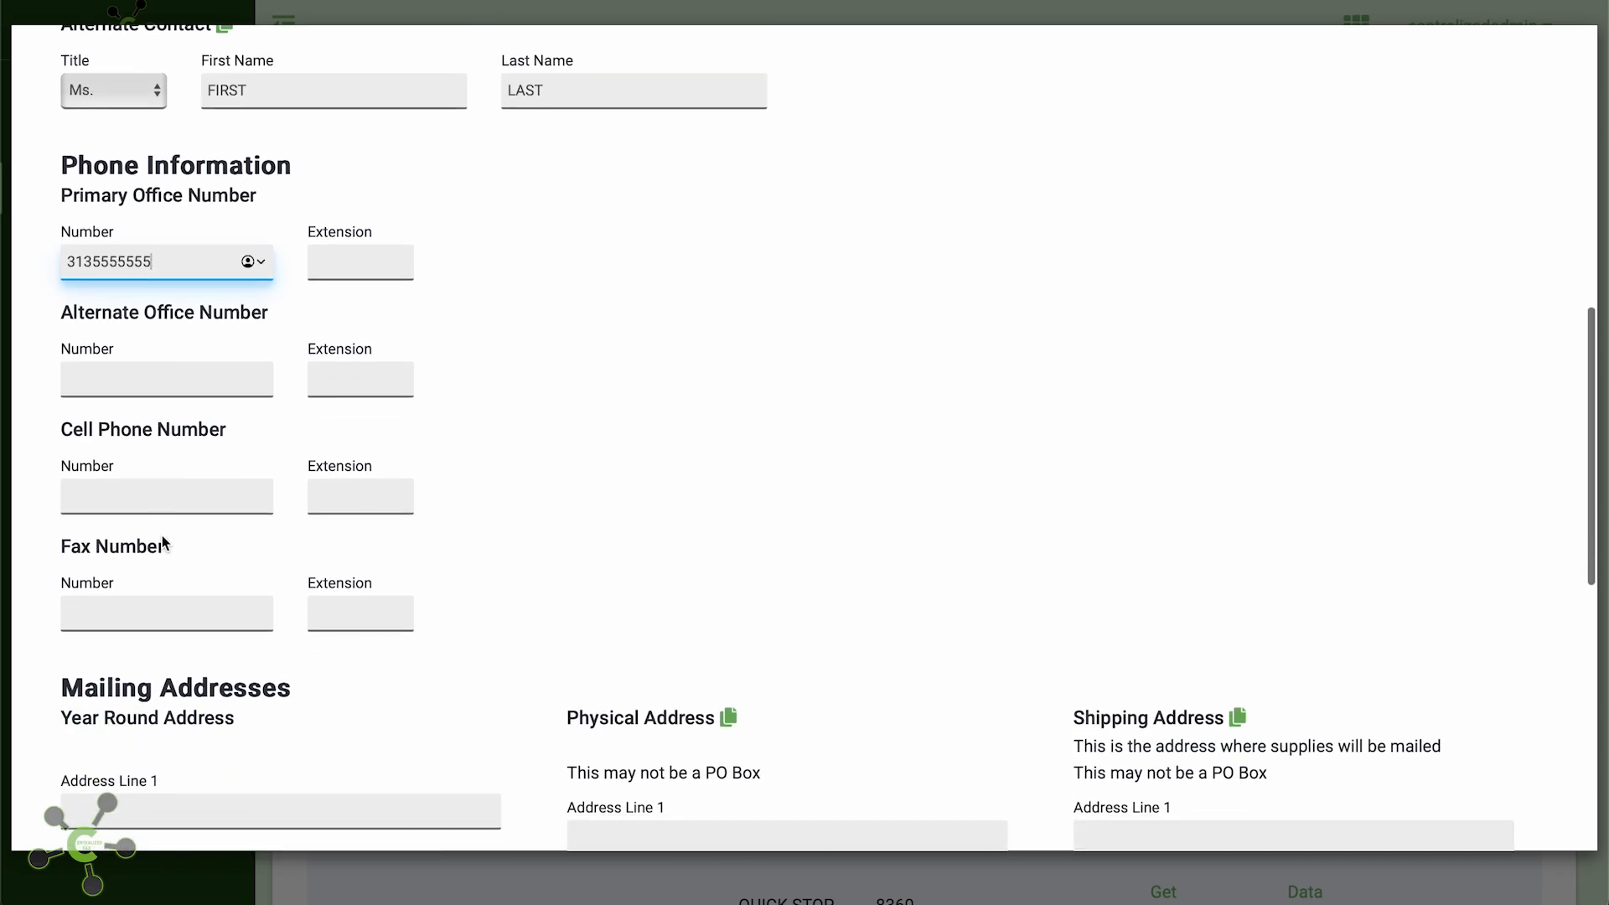
{"action": "scroll", "coordinate": [164, 543], "scroll_direction": "down", "scroll_amount": 3}
{"action": "left_click", "coordinate": [151, 503]}
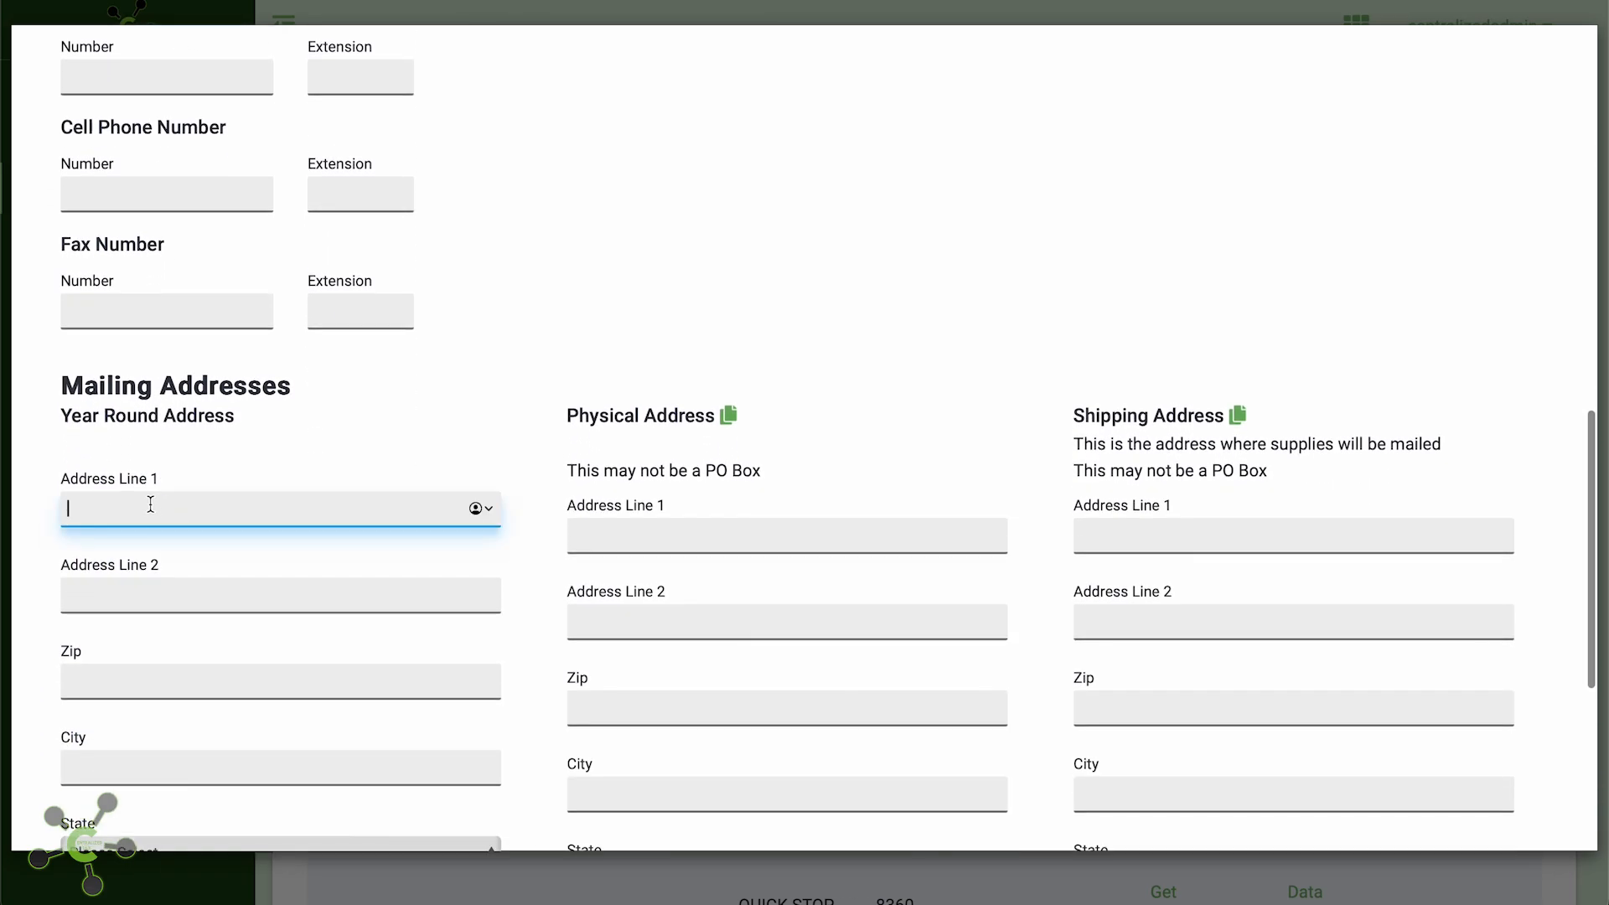
{"action": "type", "text": "ADDRESS"}
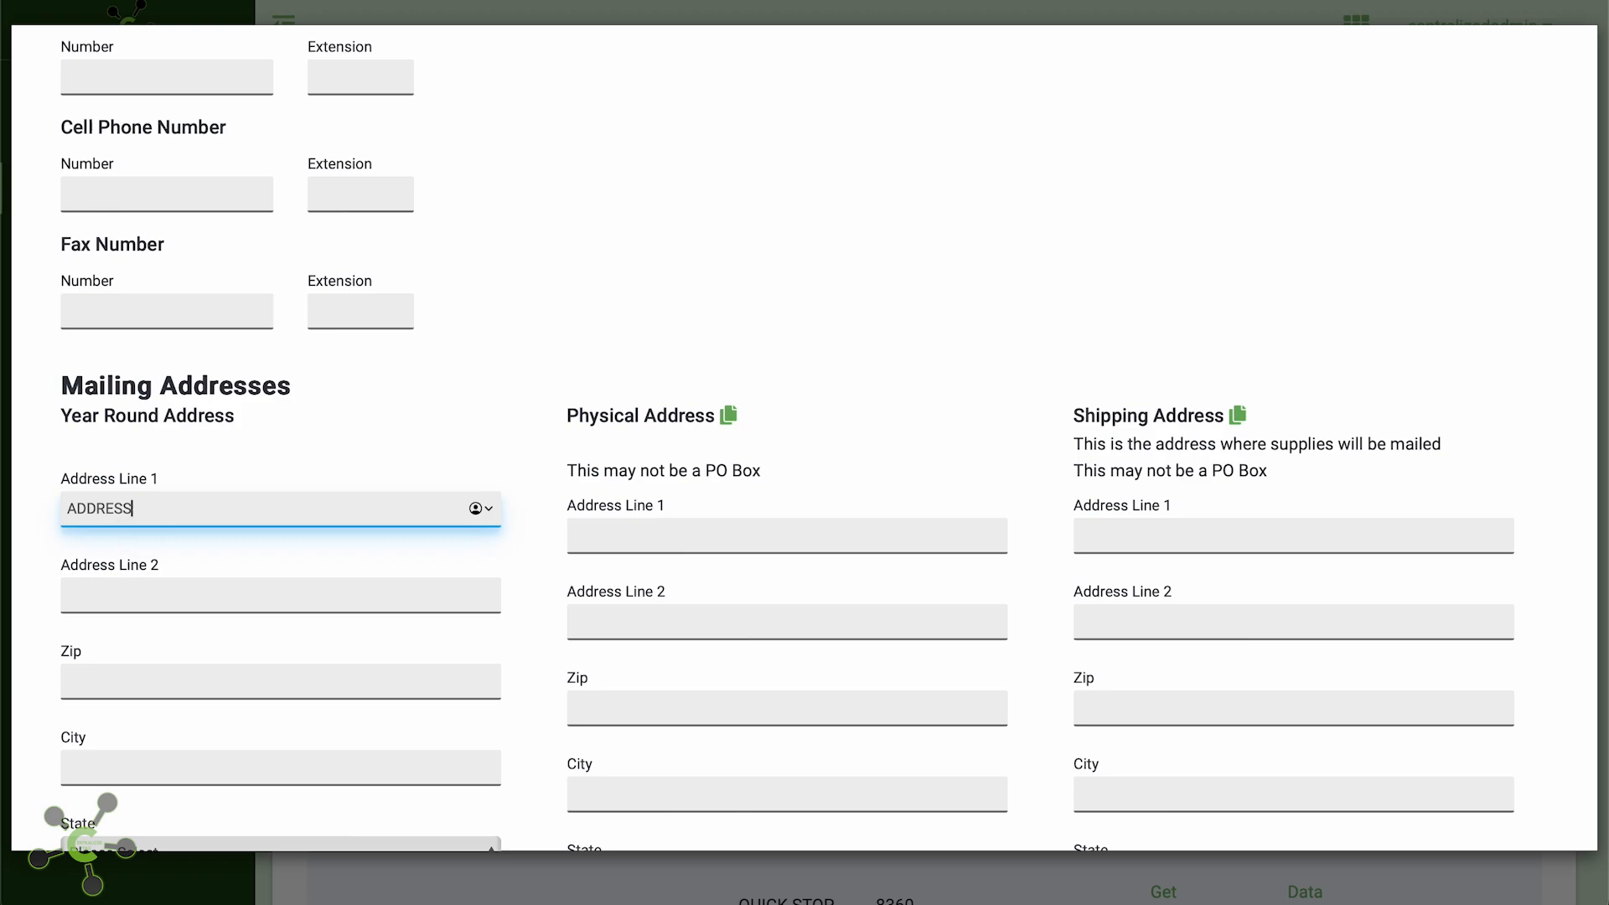
{"action": "key", "text": "Tab"}
{"action": "type", "text": "APT"}
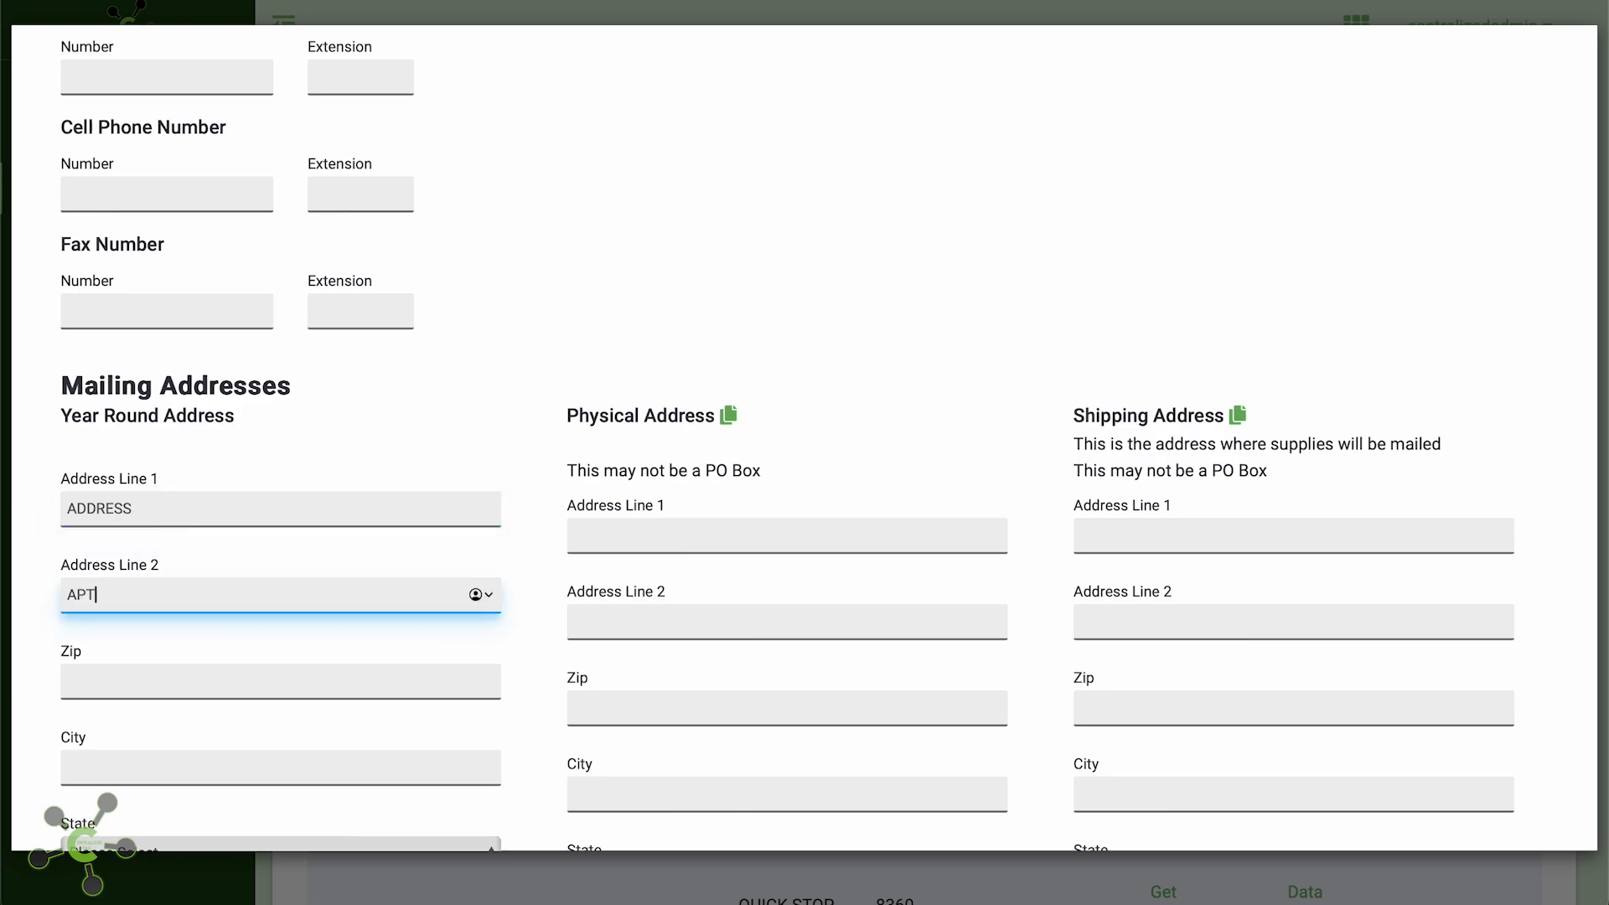
{"action": "key", "text": "Tab"}
{"action": "type", "text": "48"}
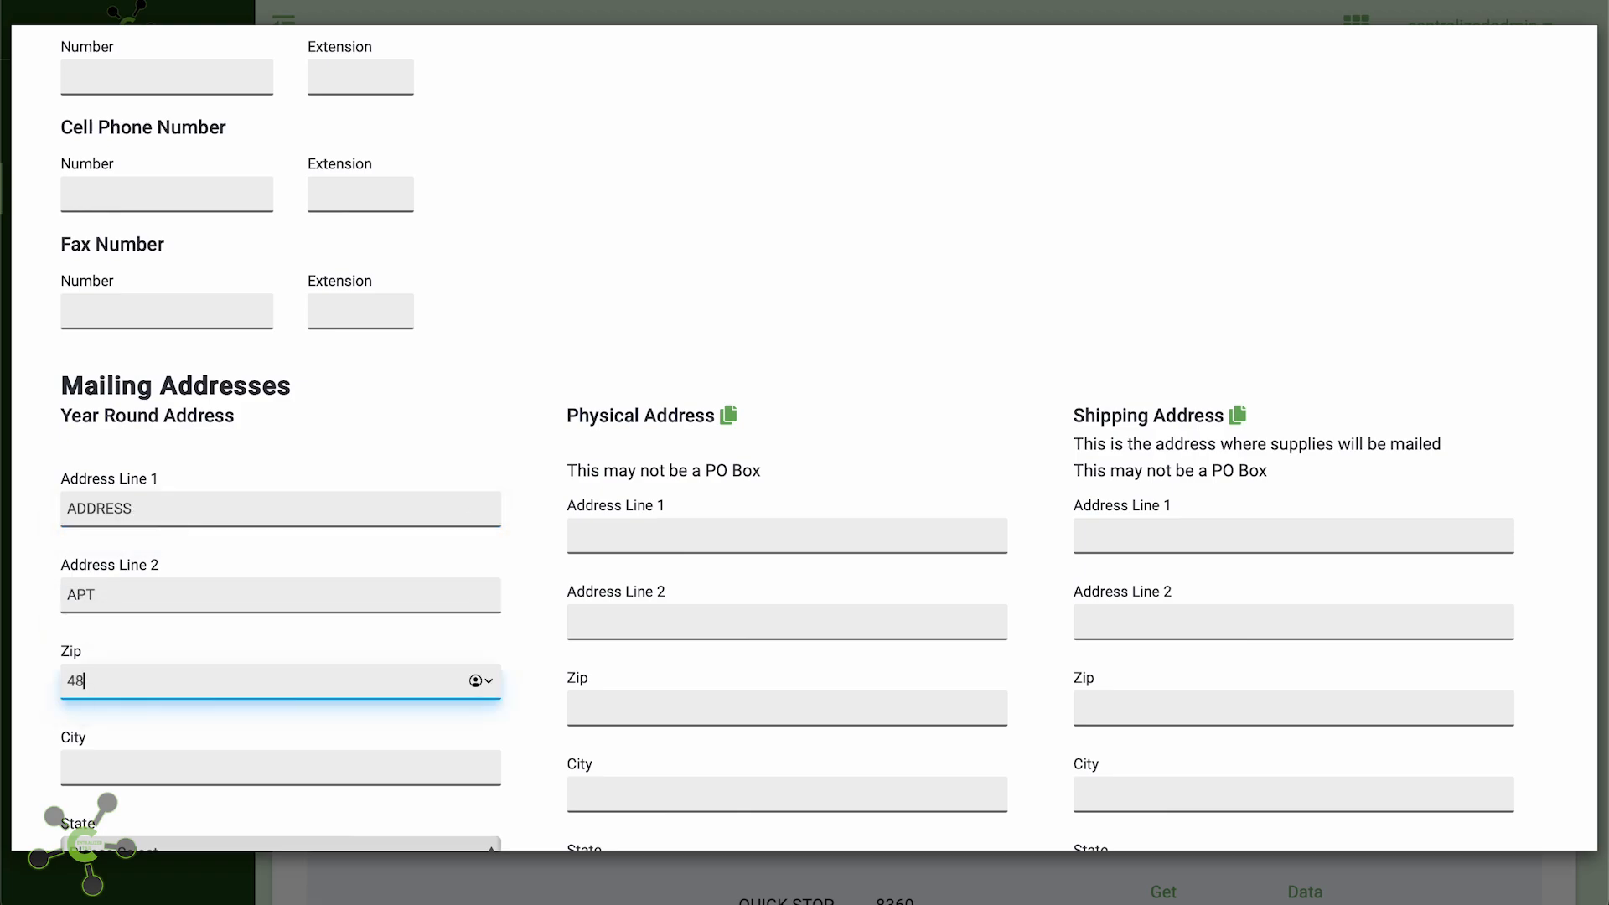
{"action": "type", "text": "239"}
{"action": "key", "text": "Tab"}
{"action": "scroll", "coordinate": [804, 437], "scroll_direction": "down", "scroll_amount": 3}
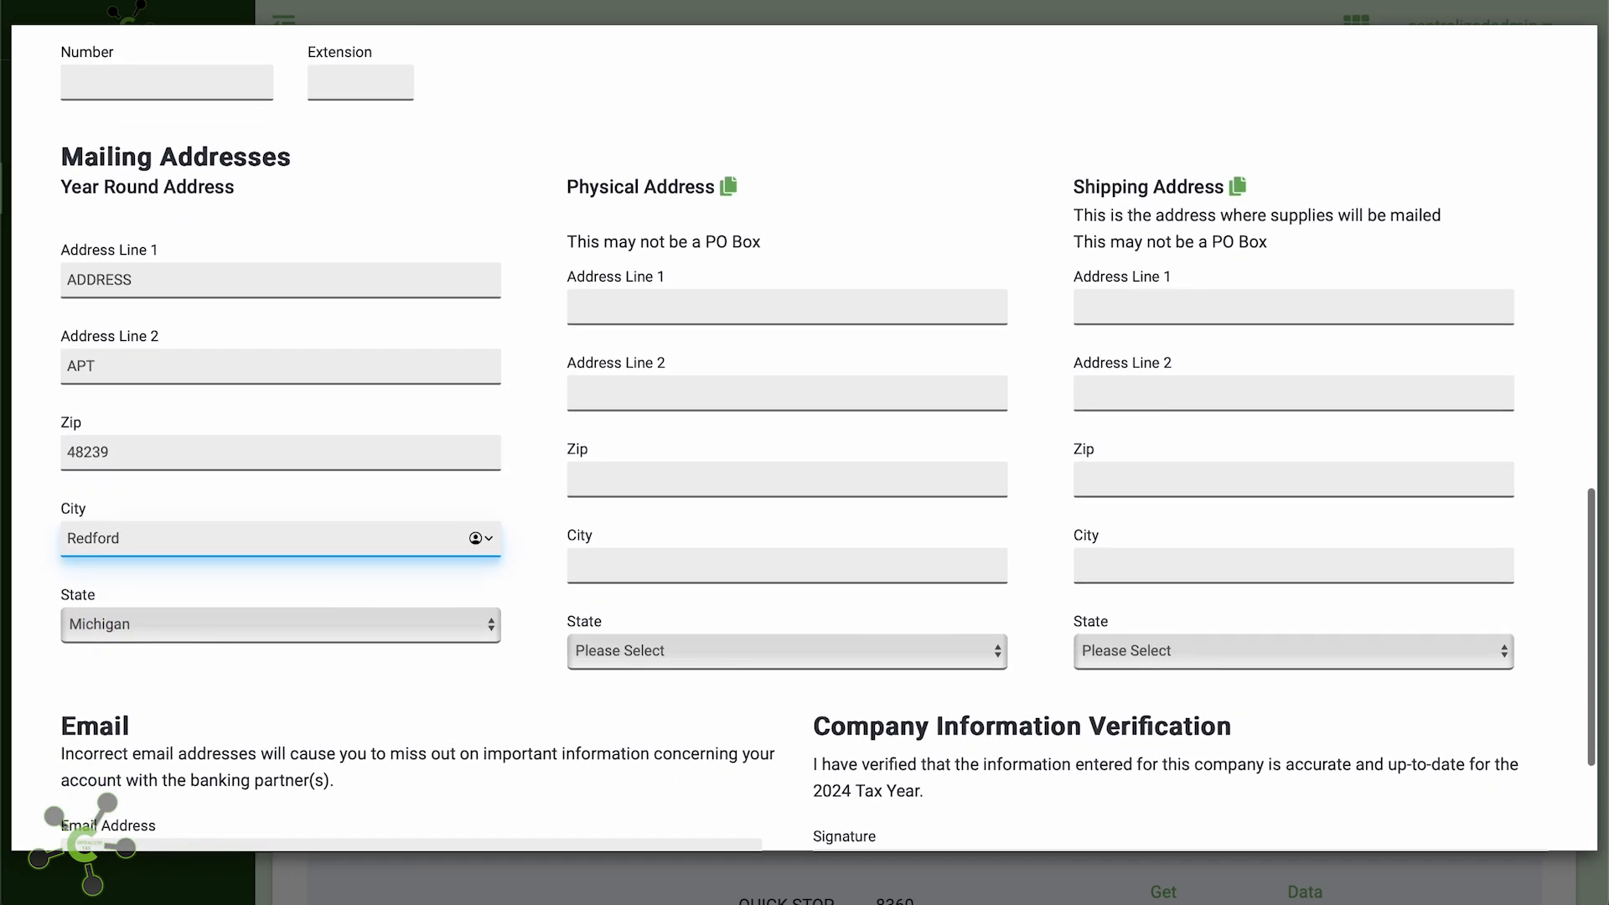
{"action": "left_click", "coordinate": [729, 188]}
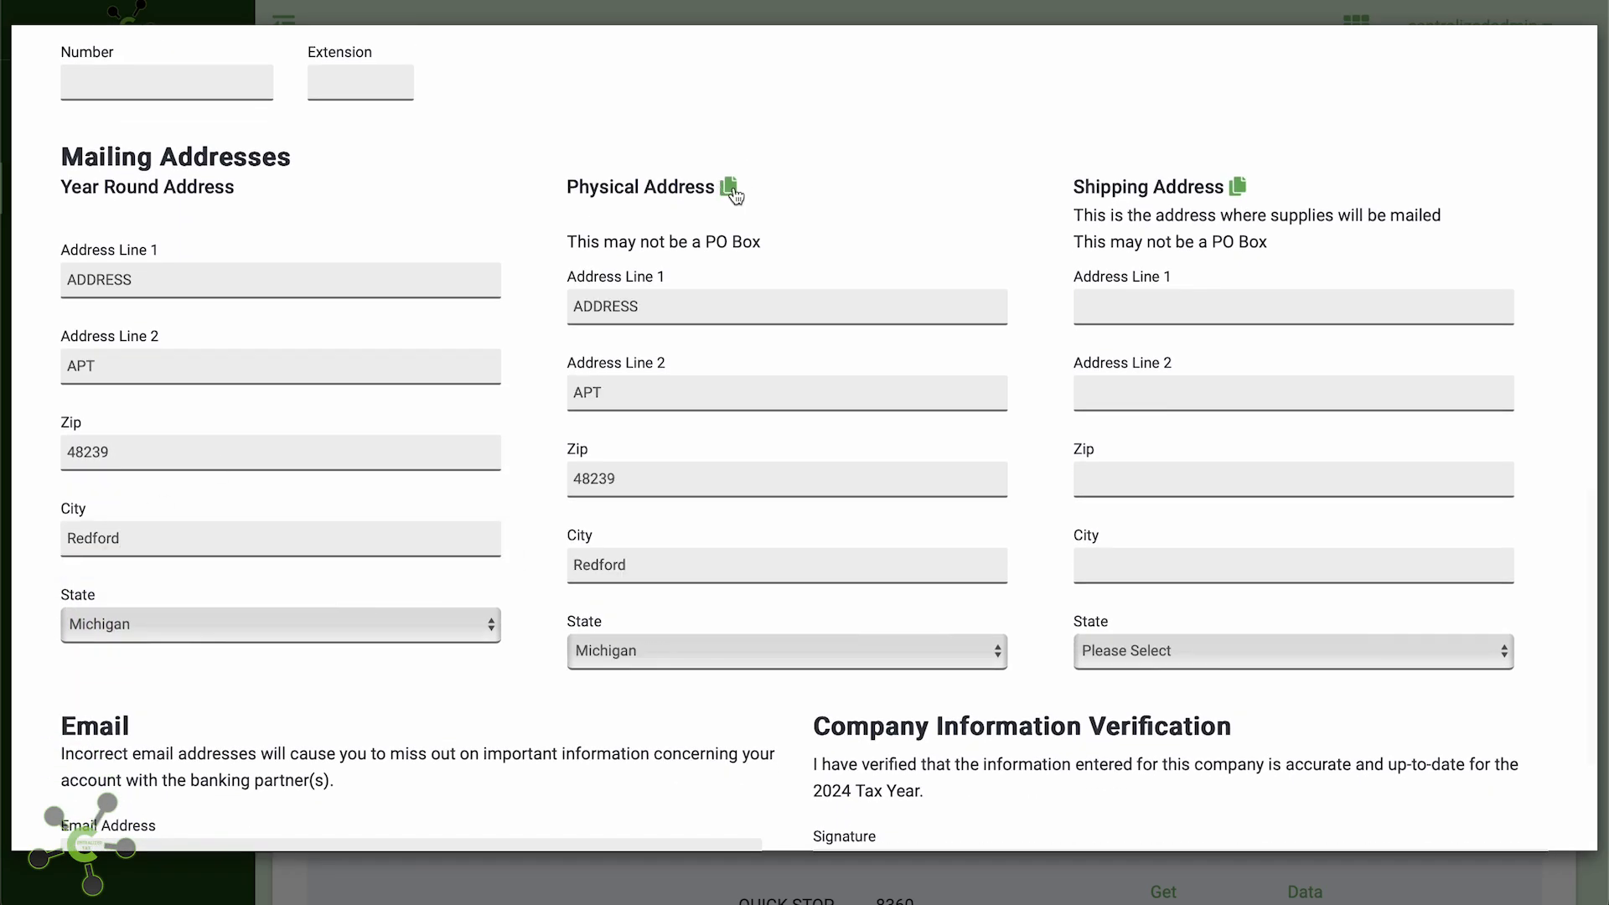
{"action": "left_click", "coordinate": [1239, 188]}
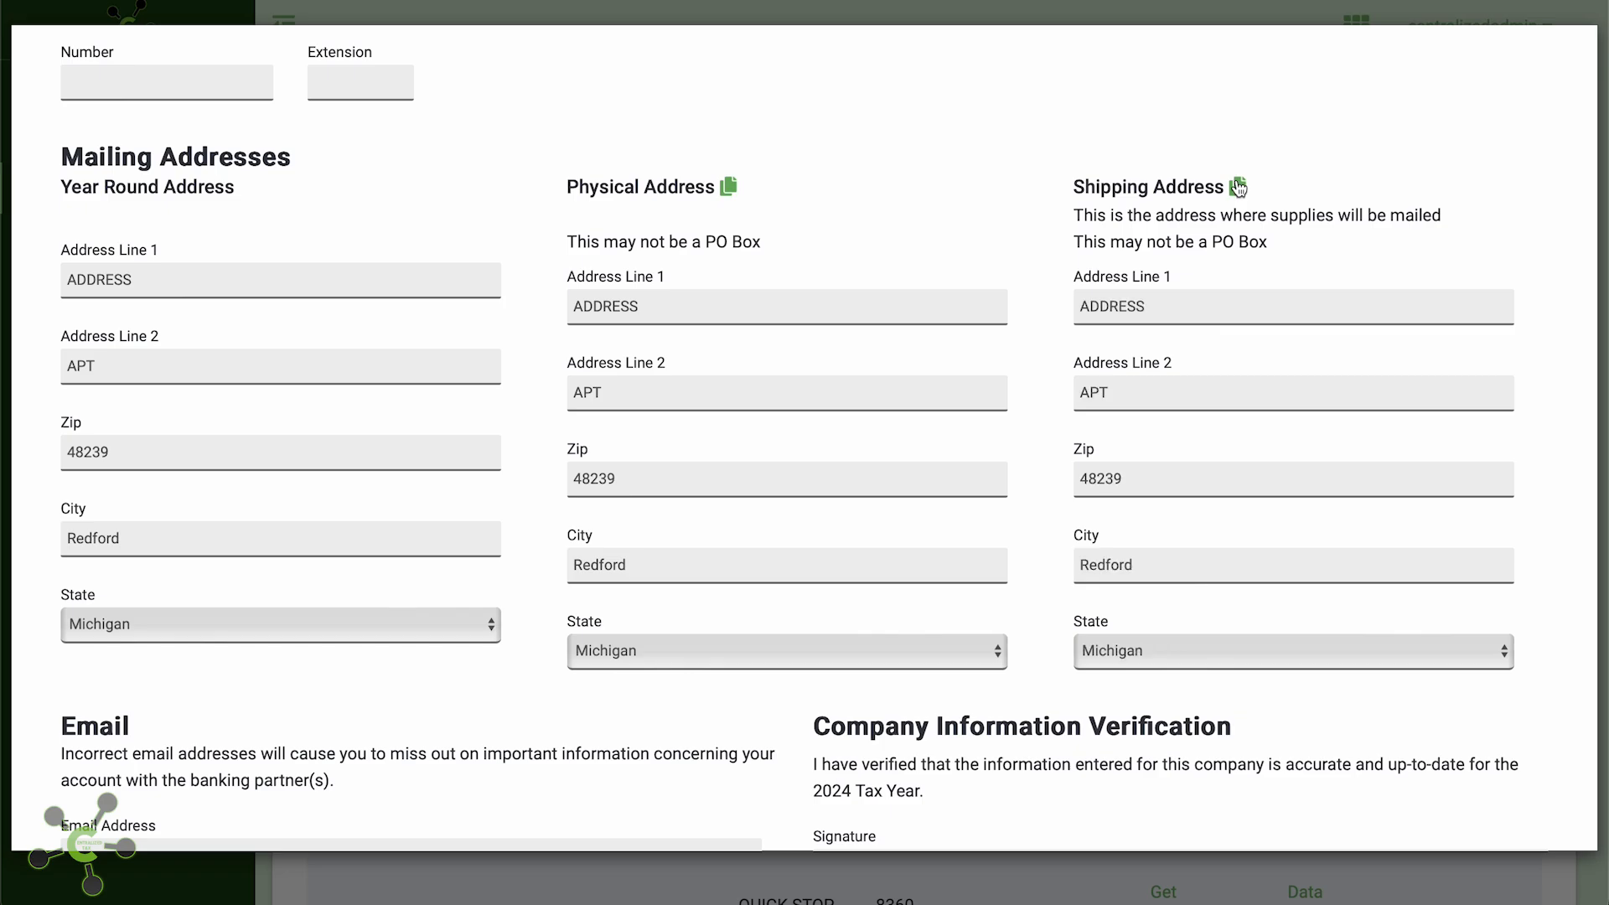
Enter and confirm the office e-mail address, then sign with the preparer's name
{"action": "scroll", "coordinate": [676, 626], "scroll_direction": "down", "scroll_amount": 3}
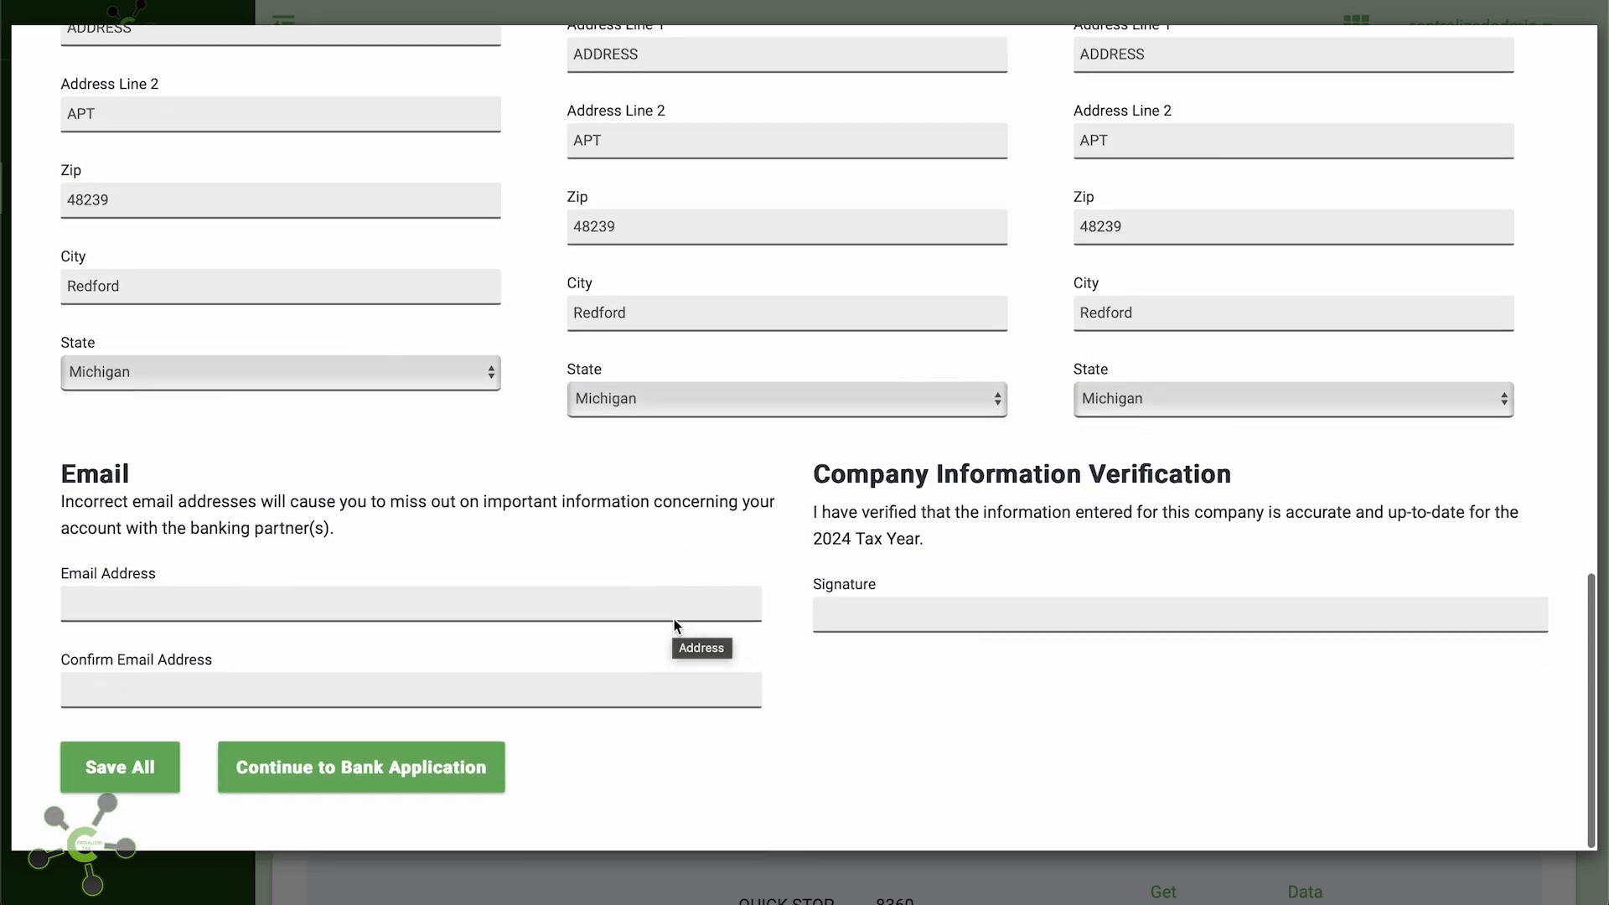
{"action": "left_click", "coordinate": [593, 618]}
{"action": "type", "text": "M"}
{"action": "key", "text": "BackSpace"}
{"action": "type", "text": "EM"}
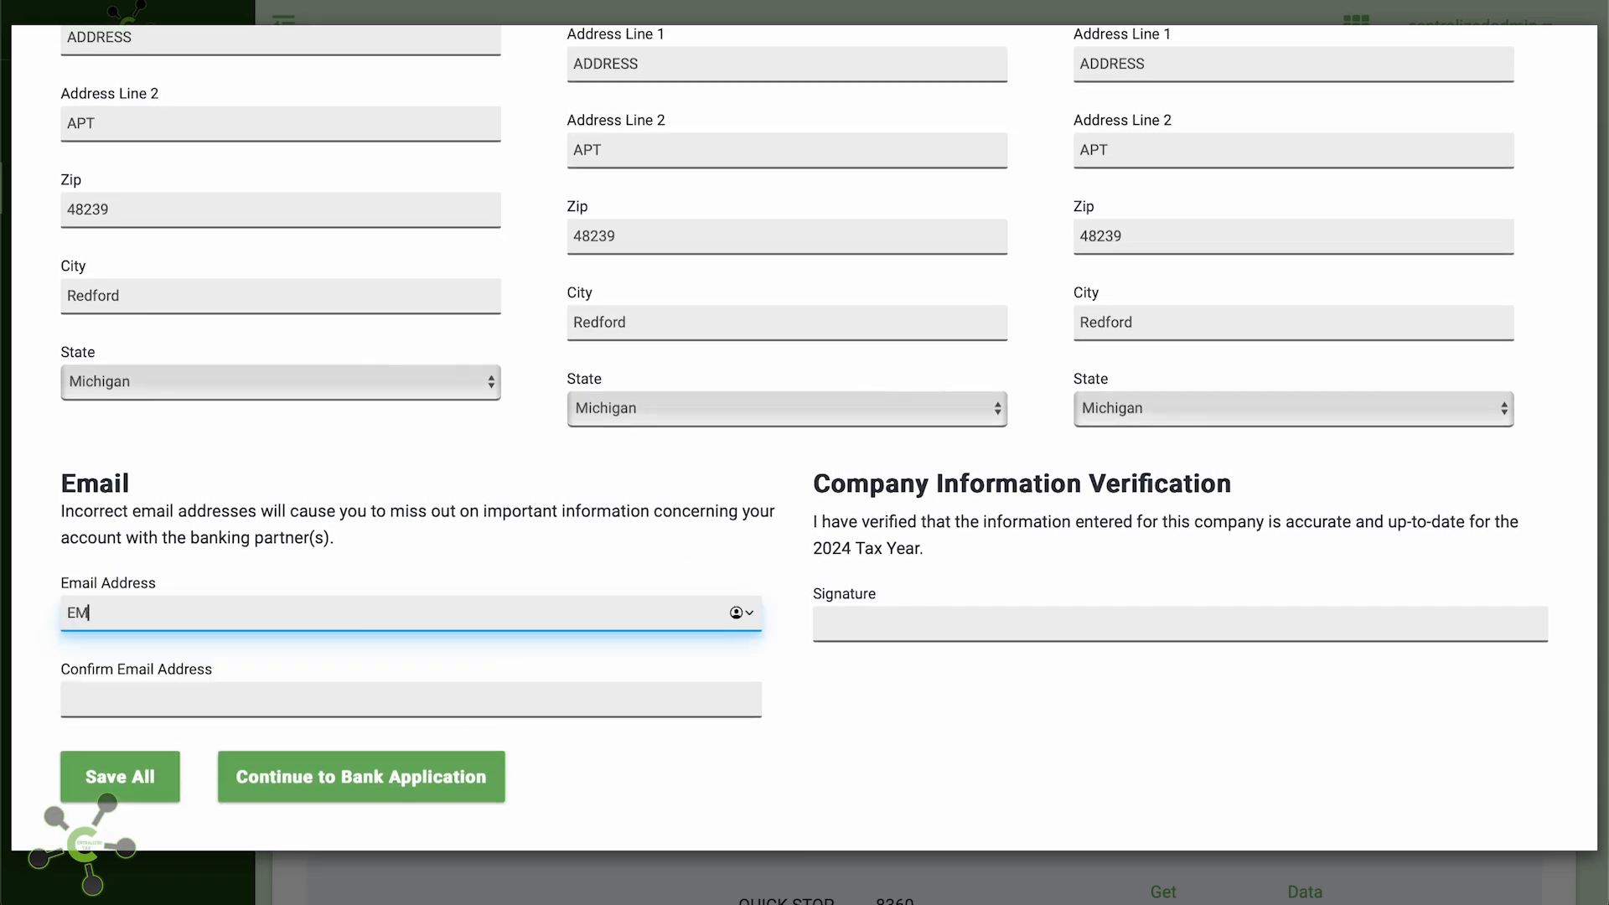
{"action": "type", "text": "AIL@MAIL.COM"}
{"action": "key", "text": "Tab"}
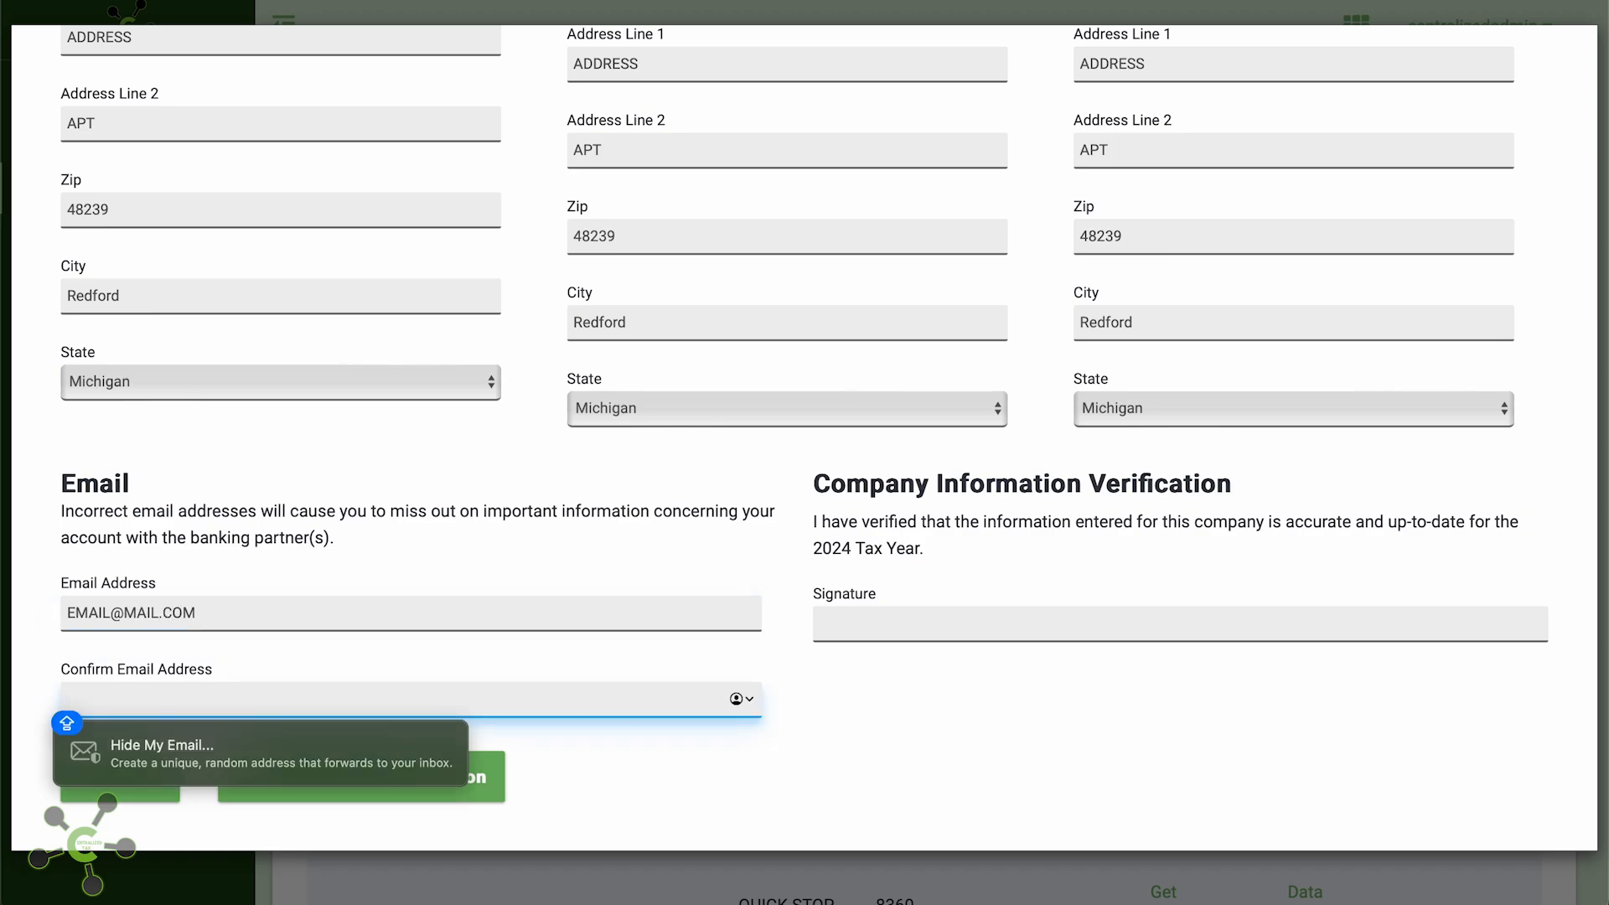
{"action": "type", "text": "EMAIL."}
{"action": "key", "text": "BackSpace"}
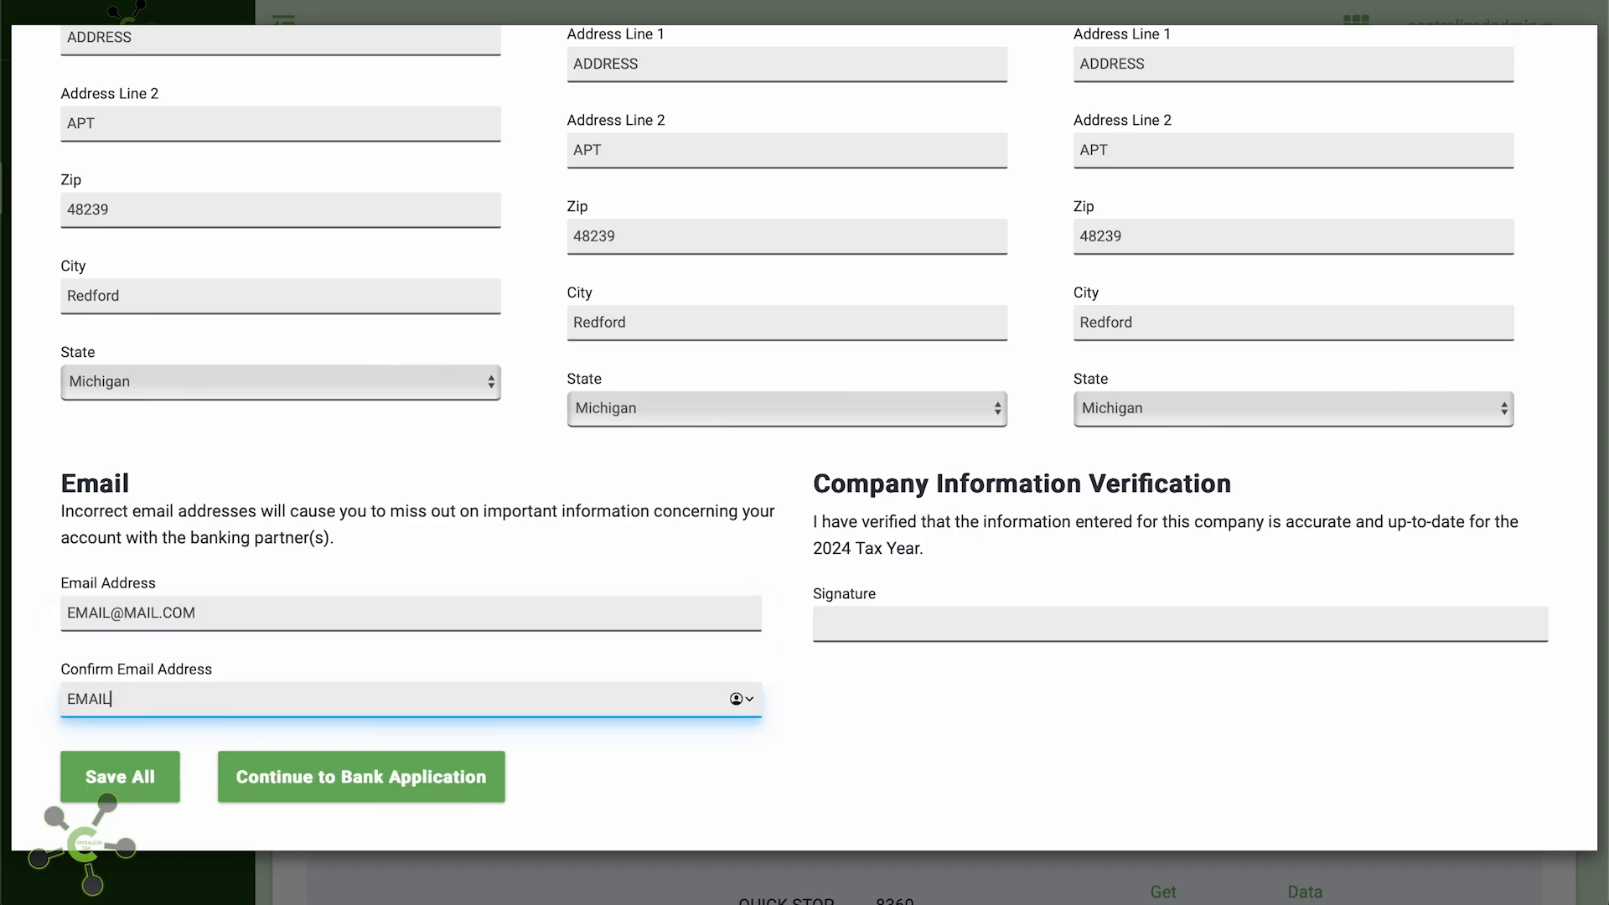
{"action": "type", "text": "@MAIL.COM"}
{"action": "key", "text": "Tab"}
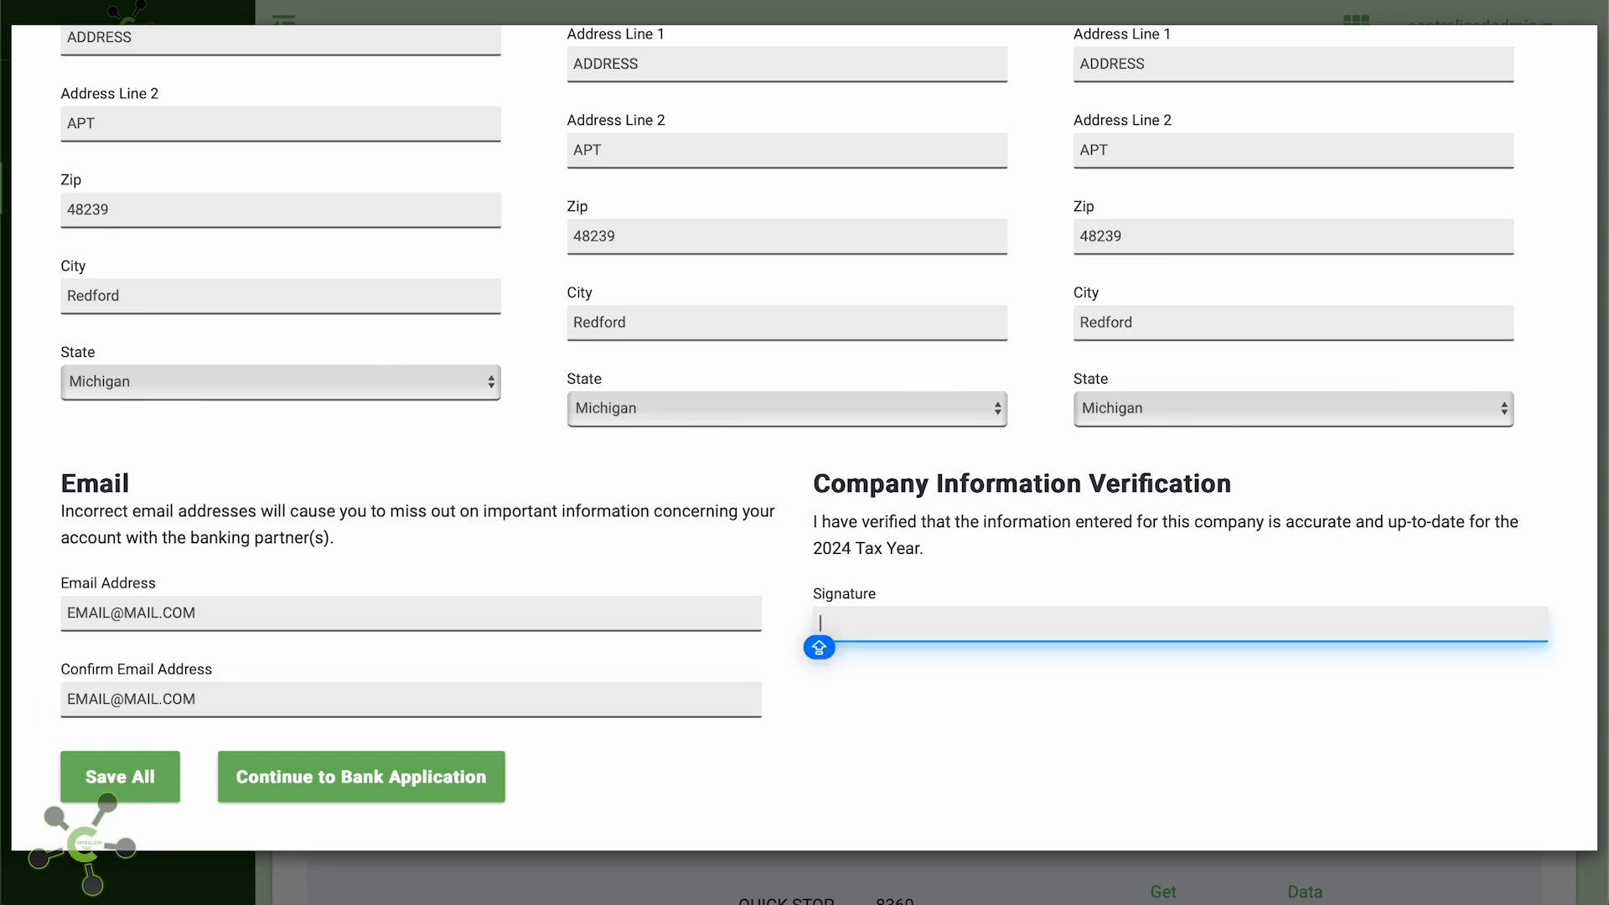
{"action": "type", "text": "YOUR NAME"}
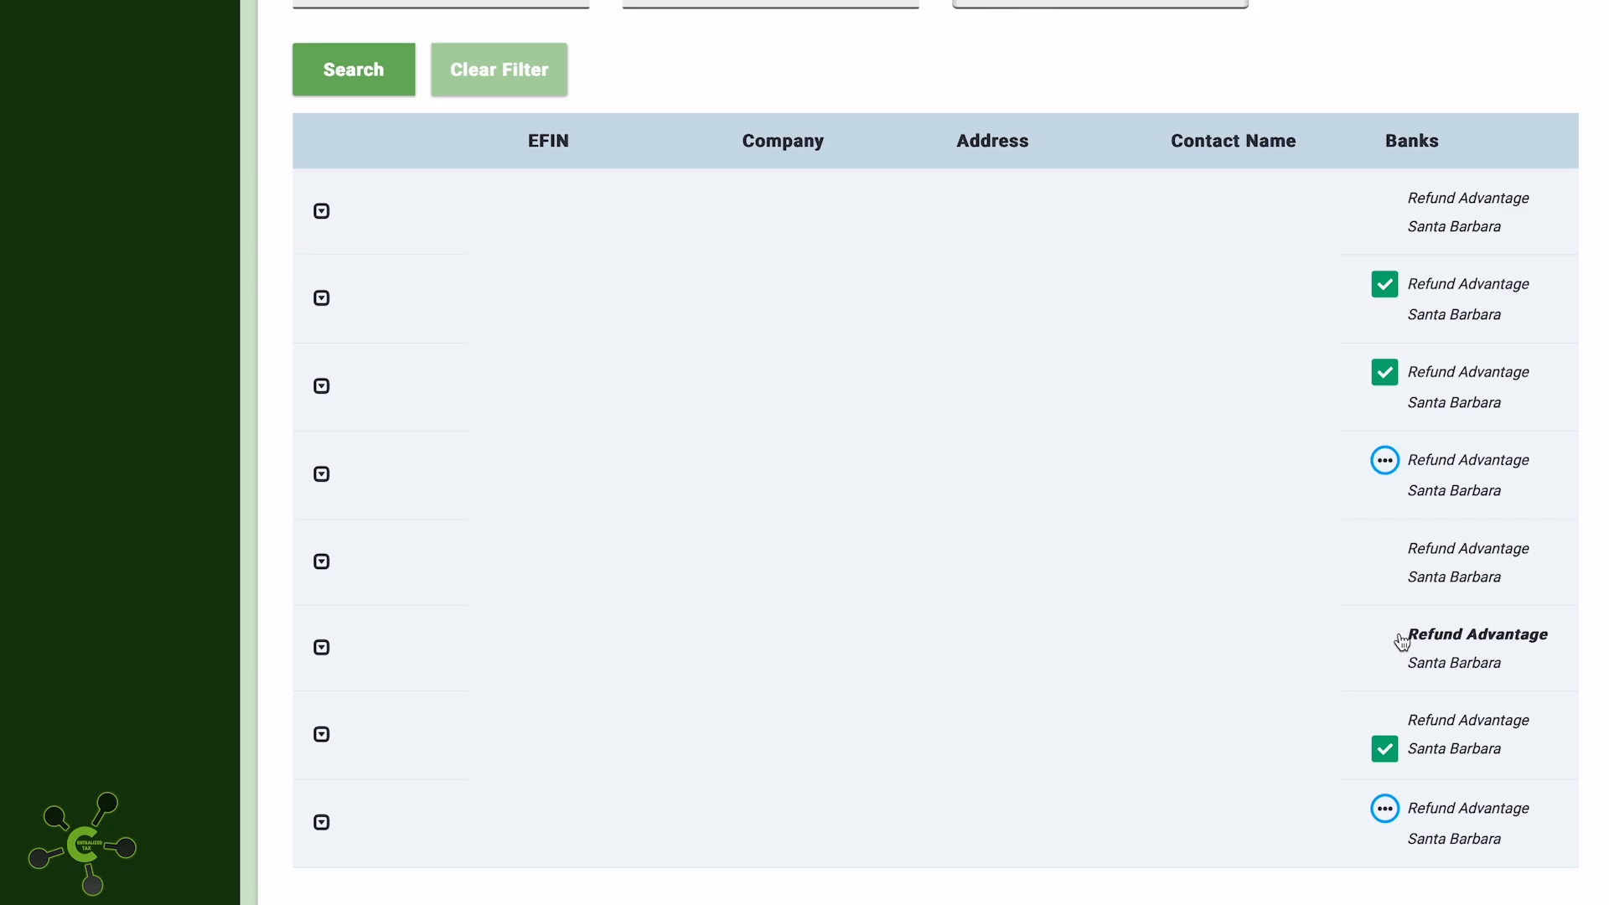
In the Refund Advantage enrollment, enter bank name 'BANK NAME' and routing number 072000326, confirmed
{"action": "left_click", "coordinate": [1404, 555]}
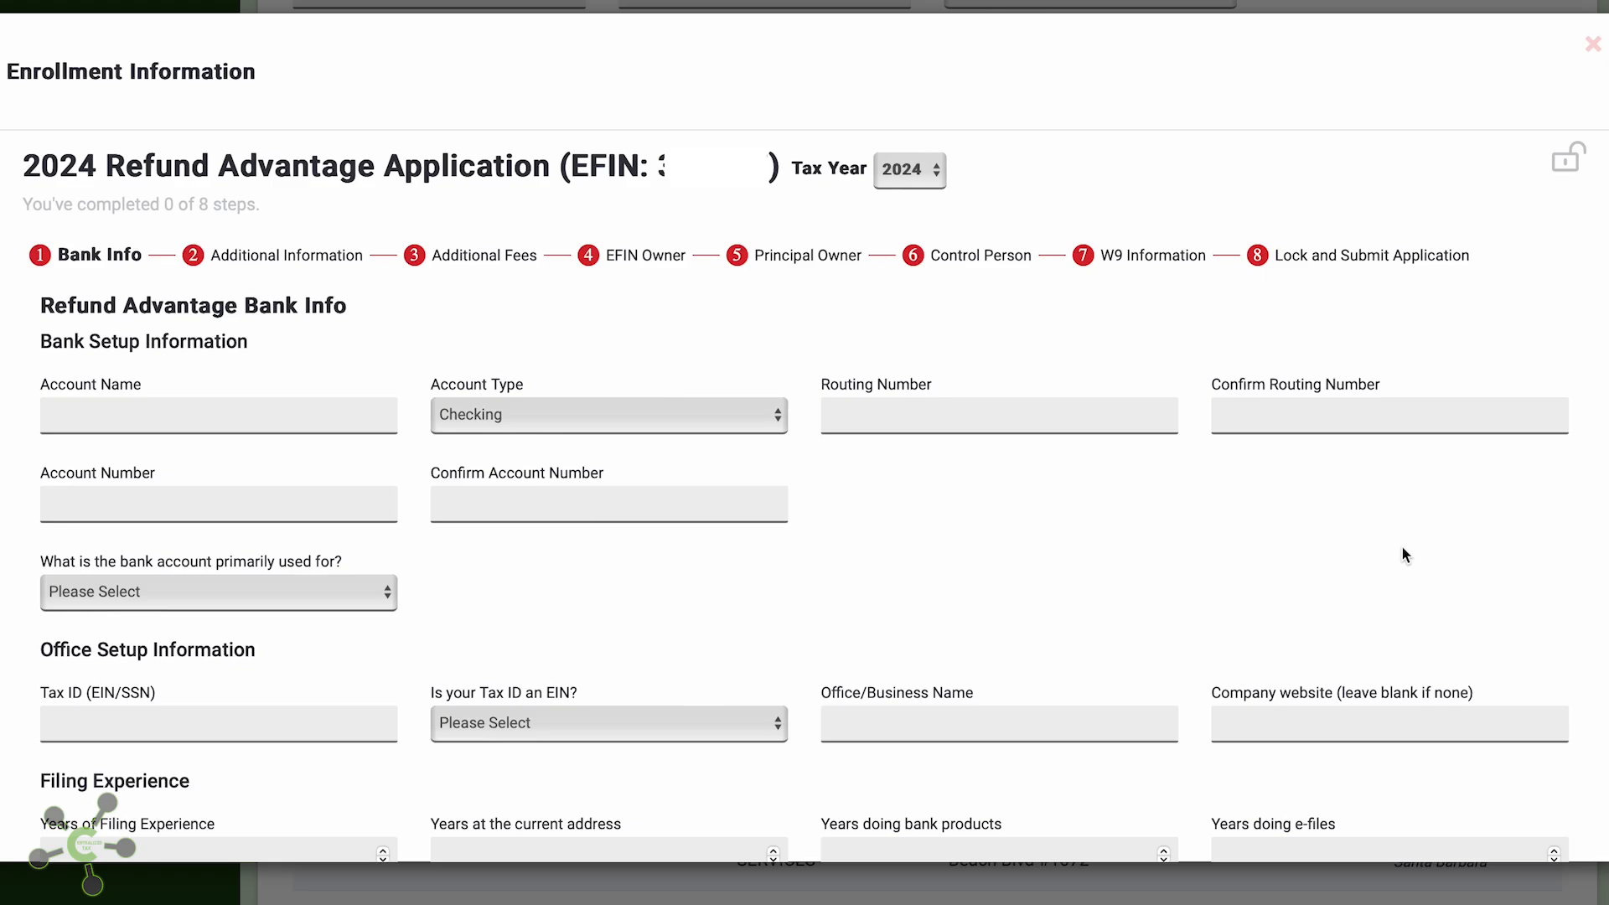
{"action": "scroll", "coordinate": [1403, 550], "scroll_direction": "down", "scroll_amount": 2}
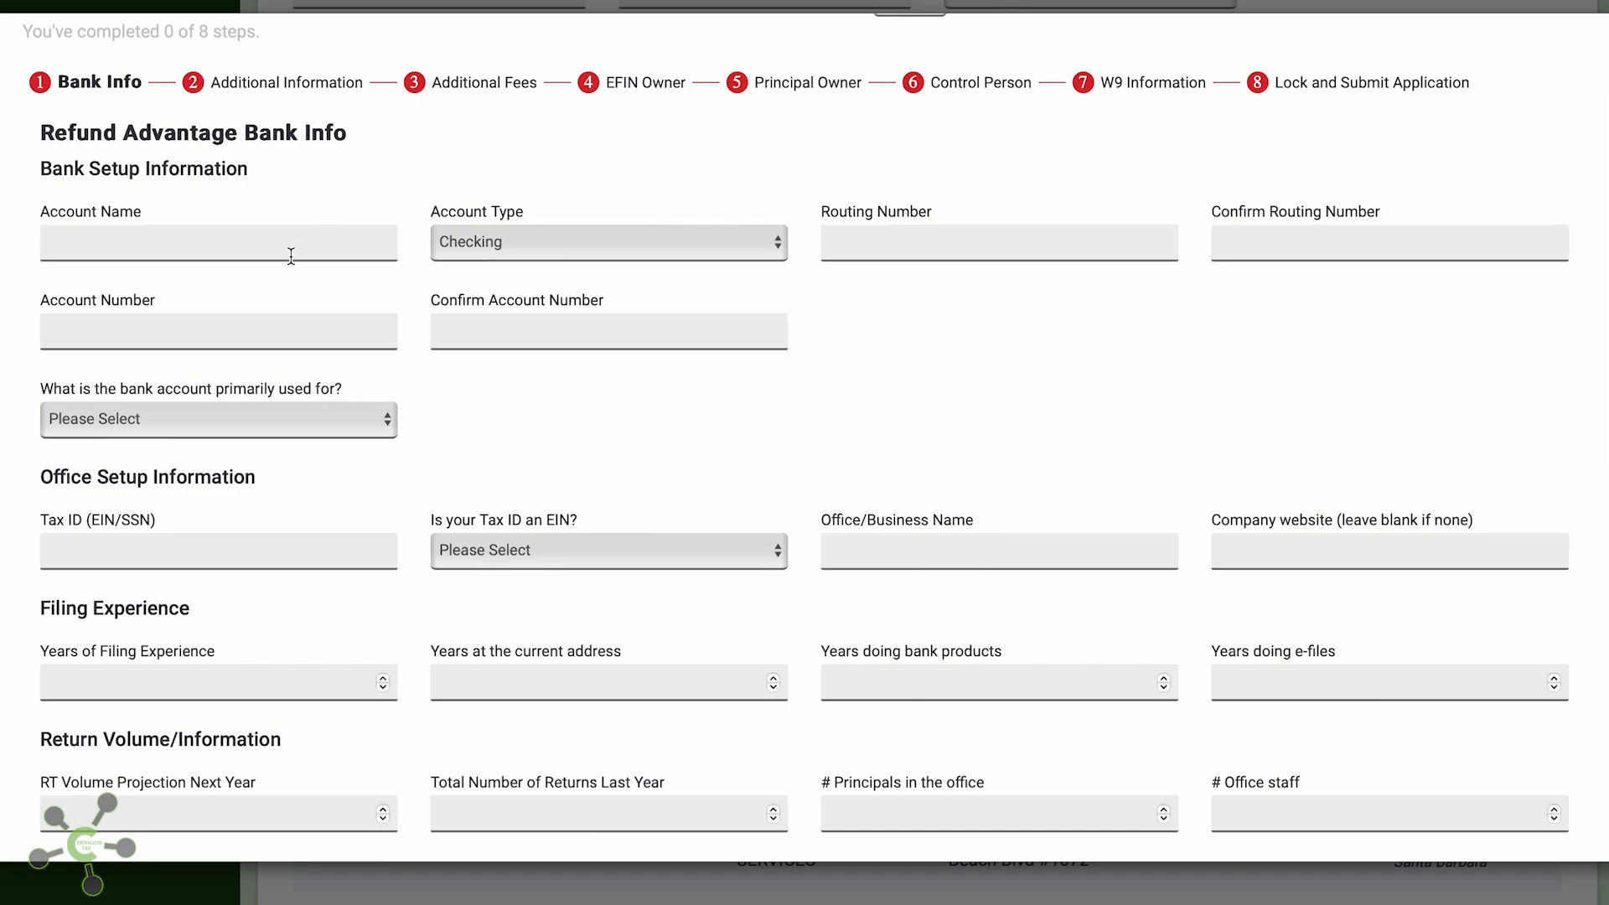
{"action": "left_click", "coordinate": [290, 246]}
{"action": "type", "text": "BA"}
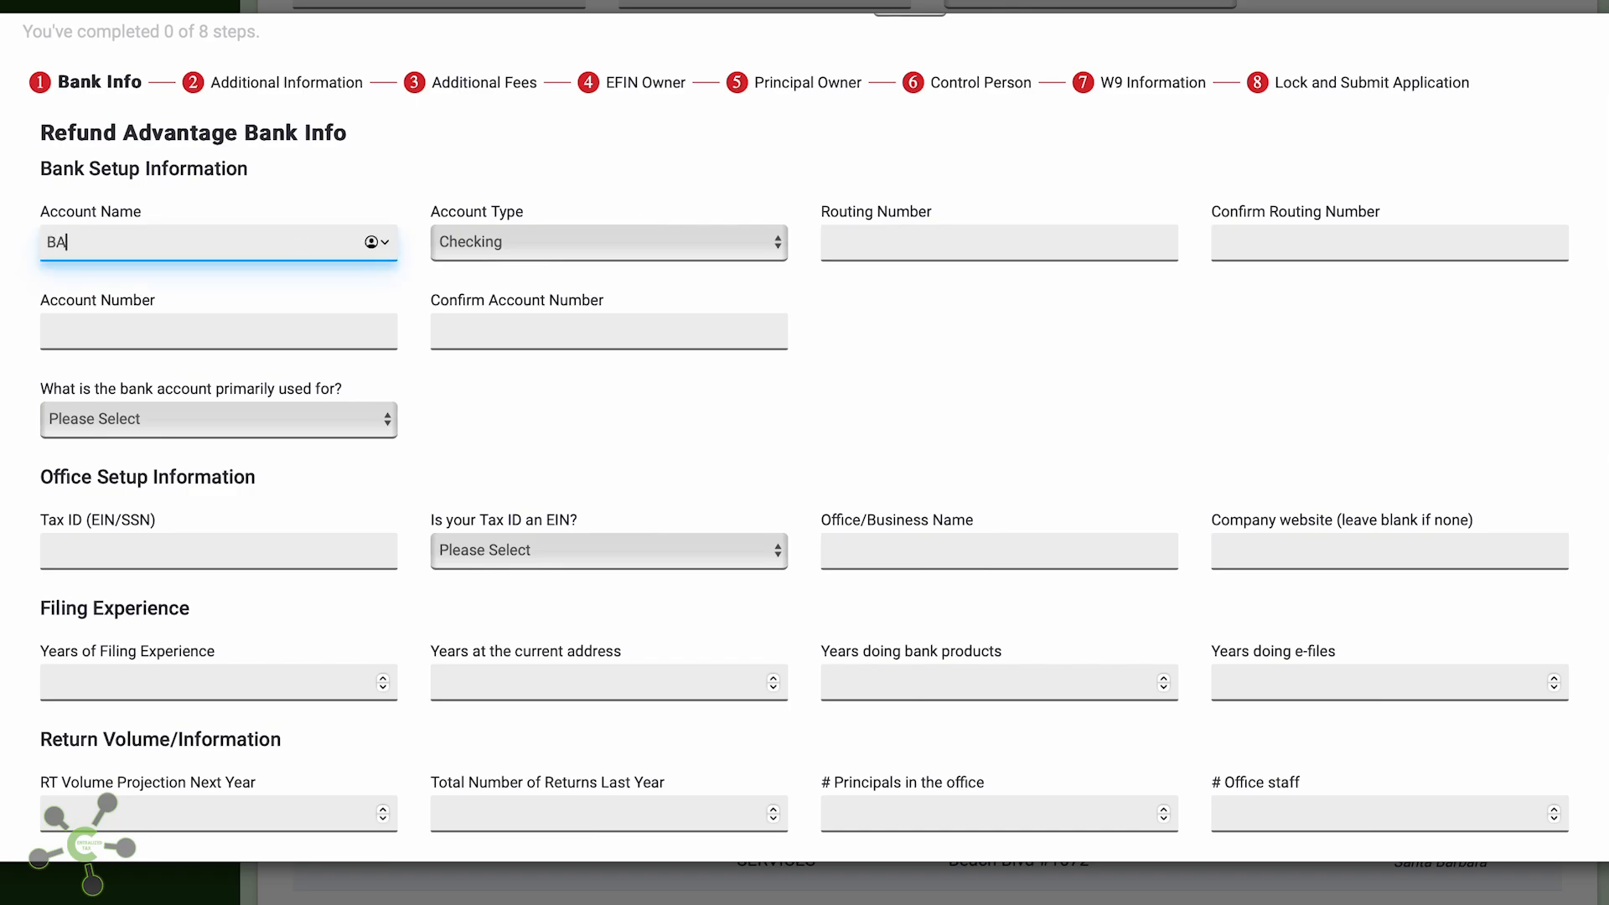
{"action": "type", "text": "NK NAME"}
{"action": "key", "text": "Tab"}
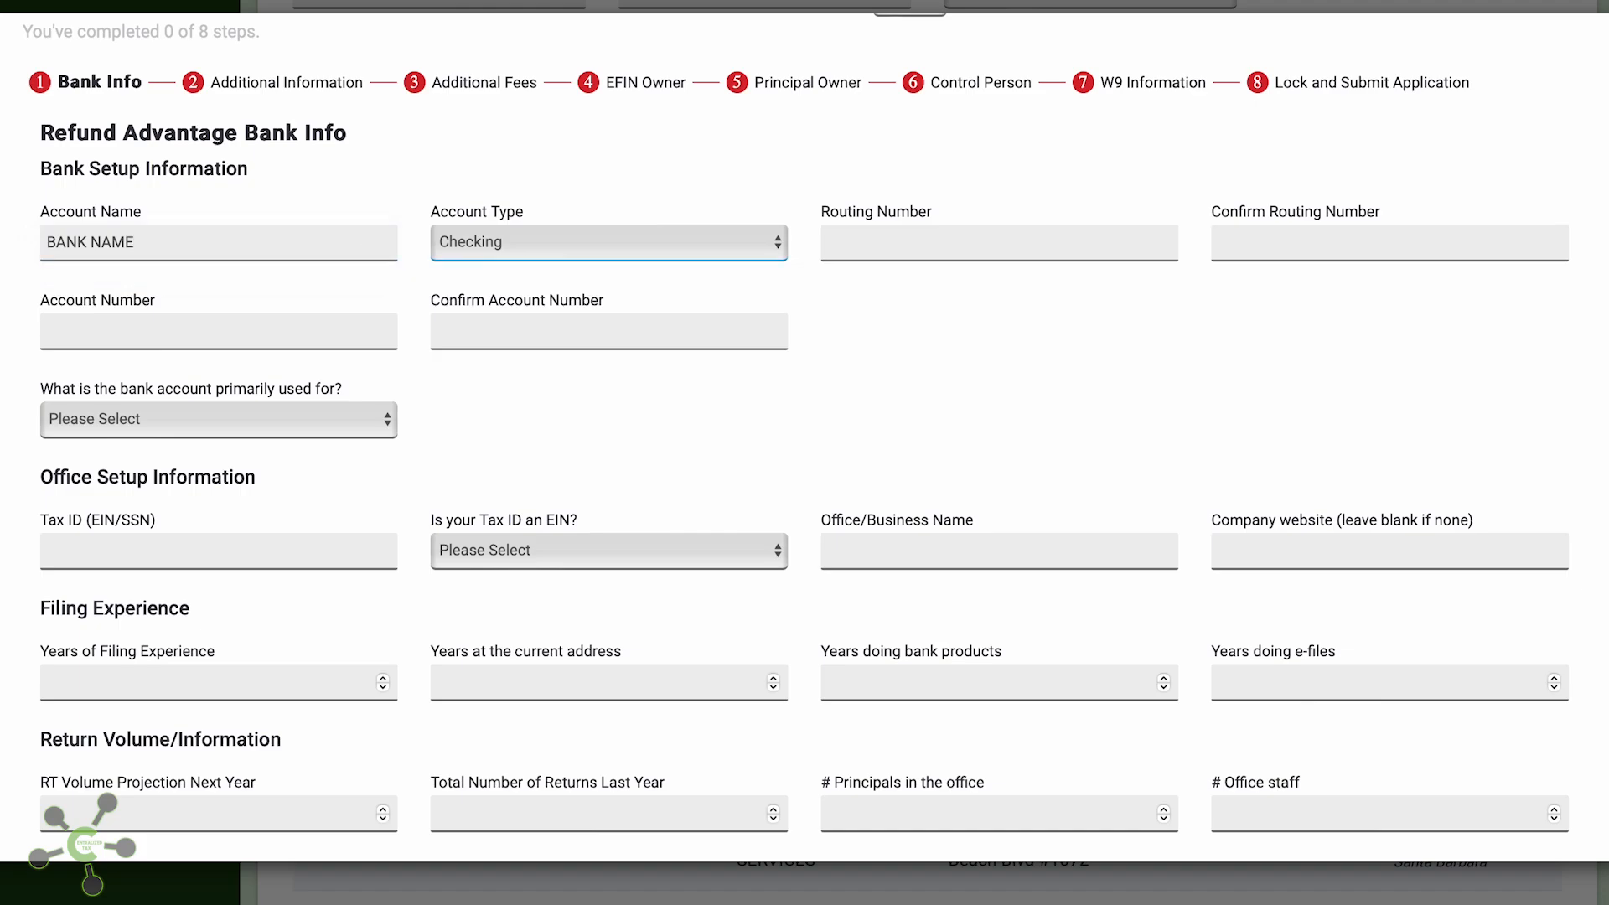
{"action": "type", "text": "07"}
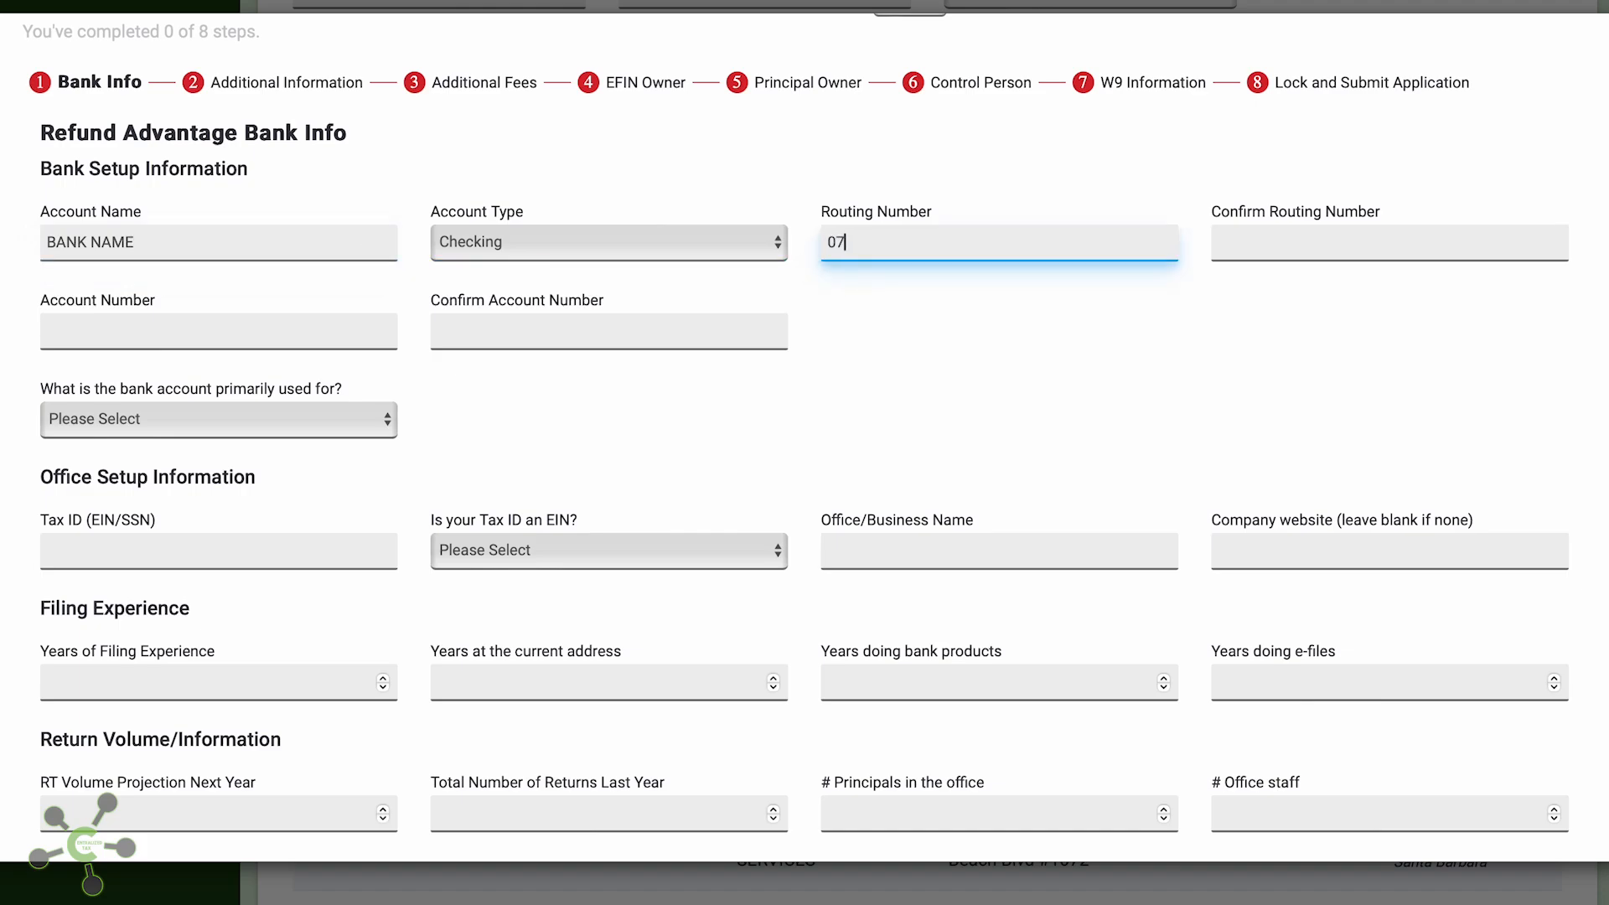
{"action": "type", "text": "2000"}
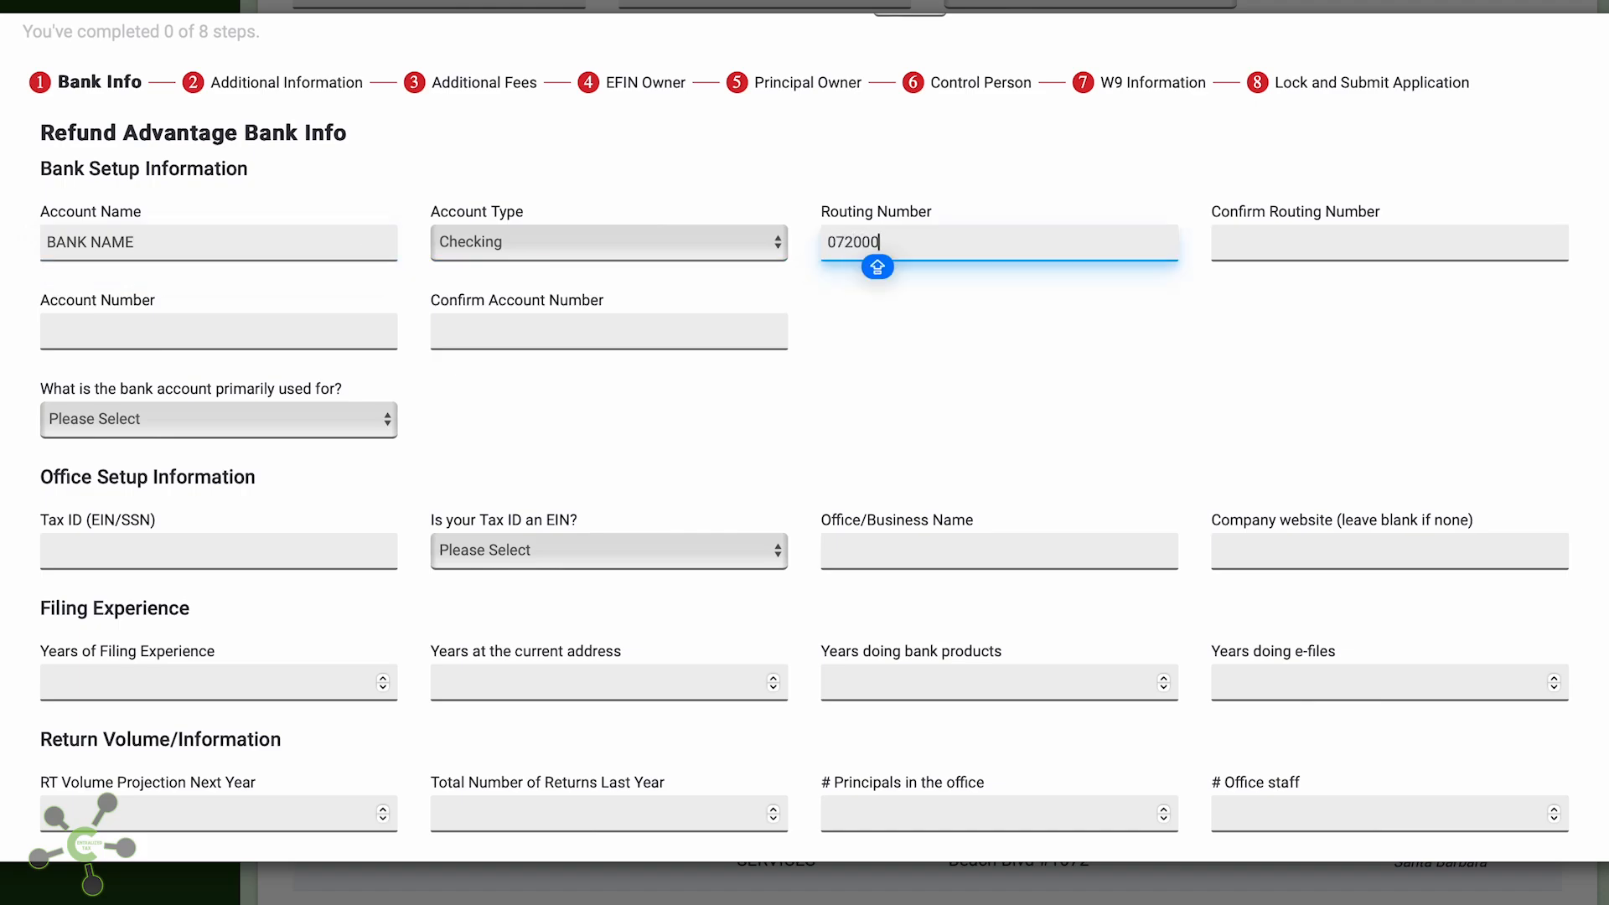
{"action": "type", "text": "326"}
{"action": "key", "text": "Tab"}
{"action": "type", "text": "0"}
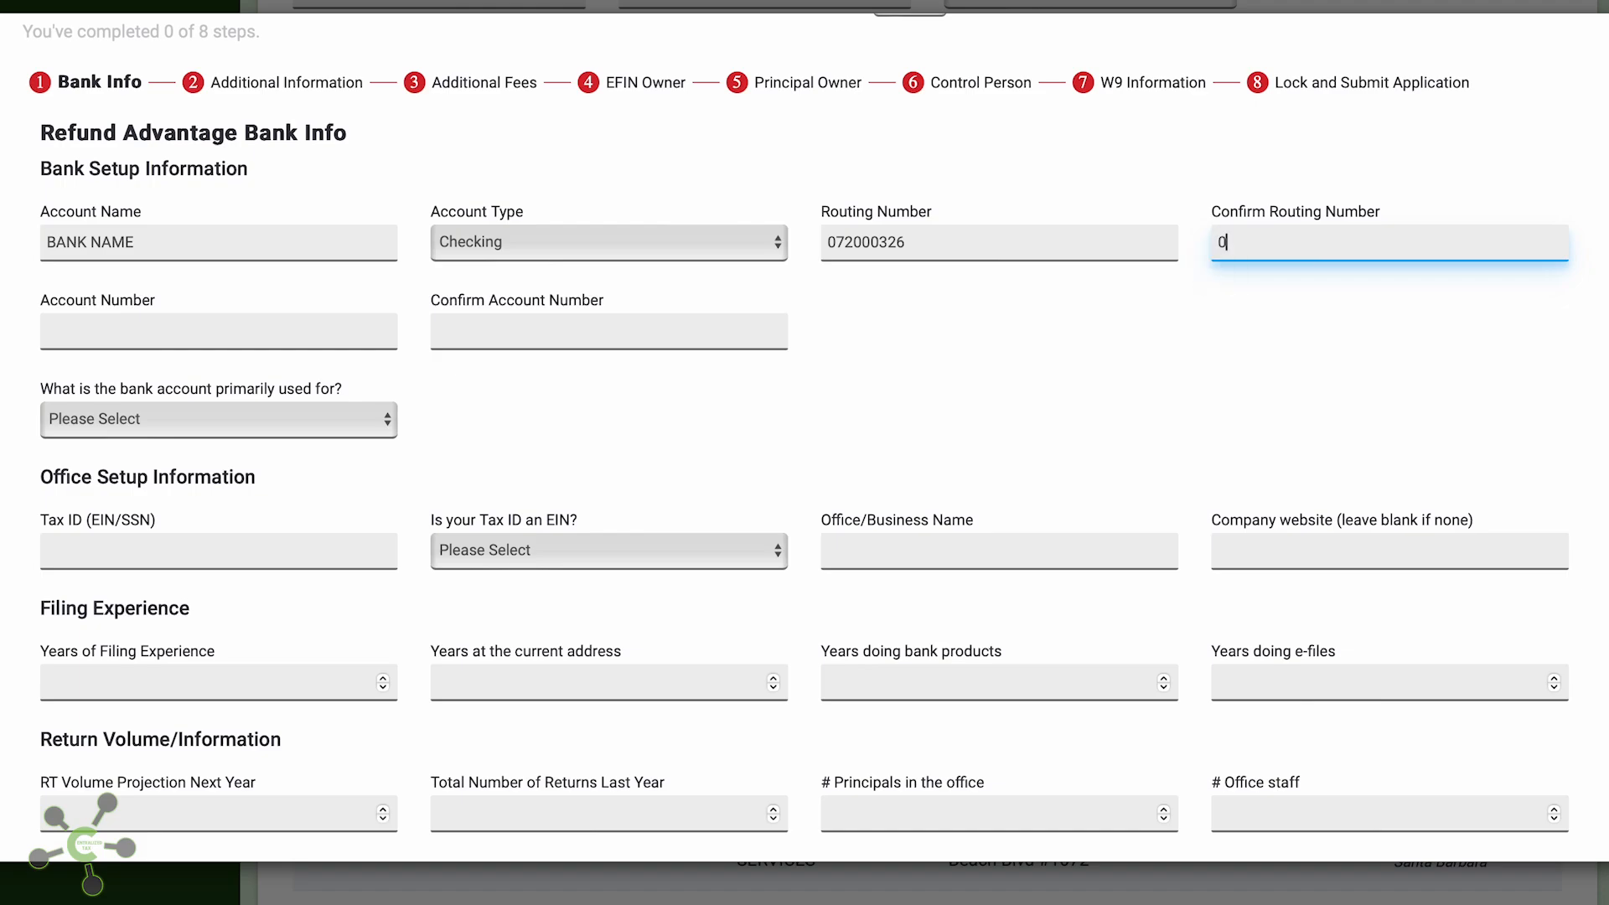
{"action": "type", "text": "72000326"}
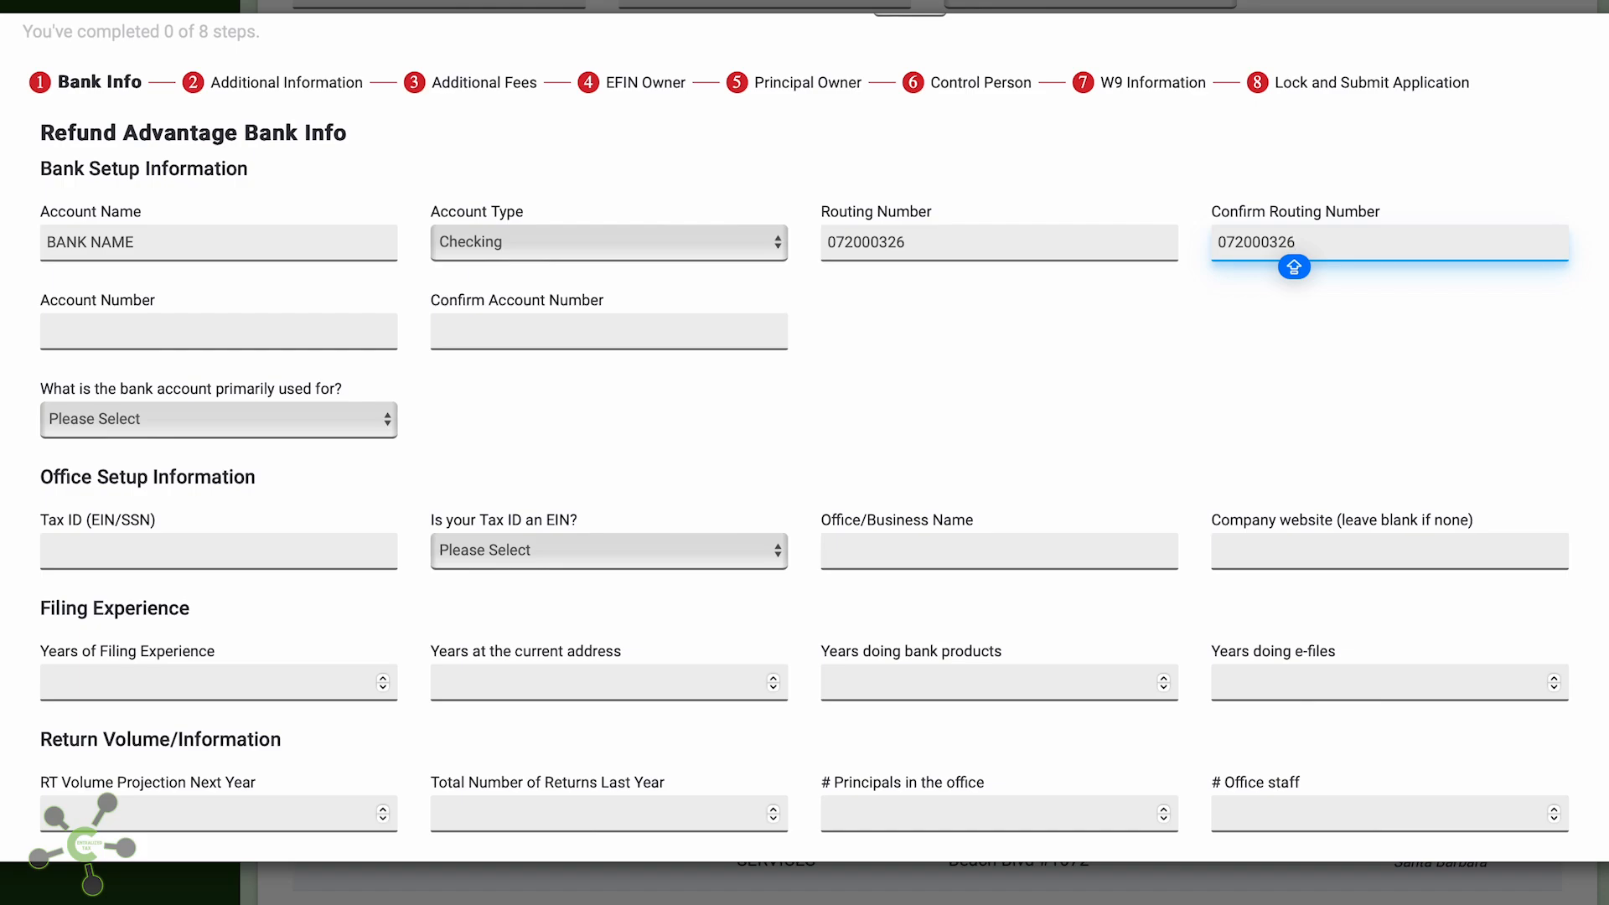
Enter and confirm the bank account number, and mark the account as Personal use
{"action": "left_click", "coordinate": [140, 333]}
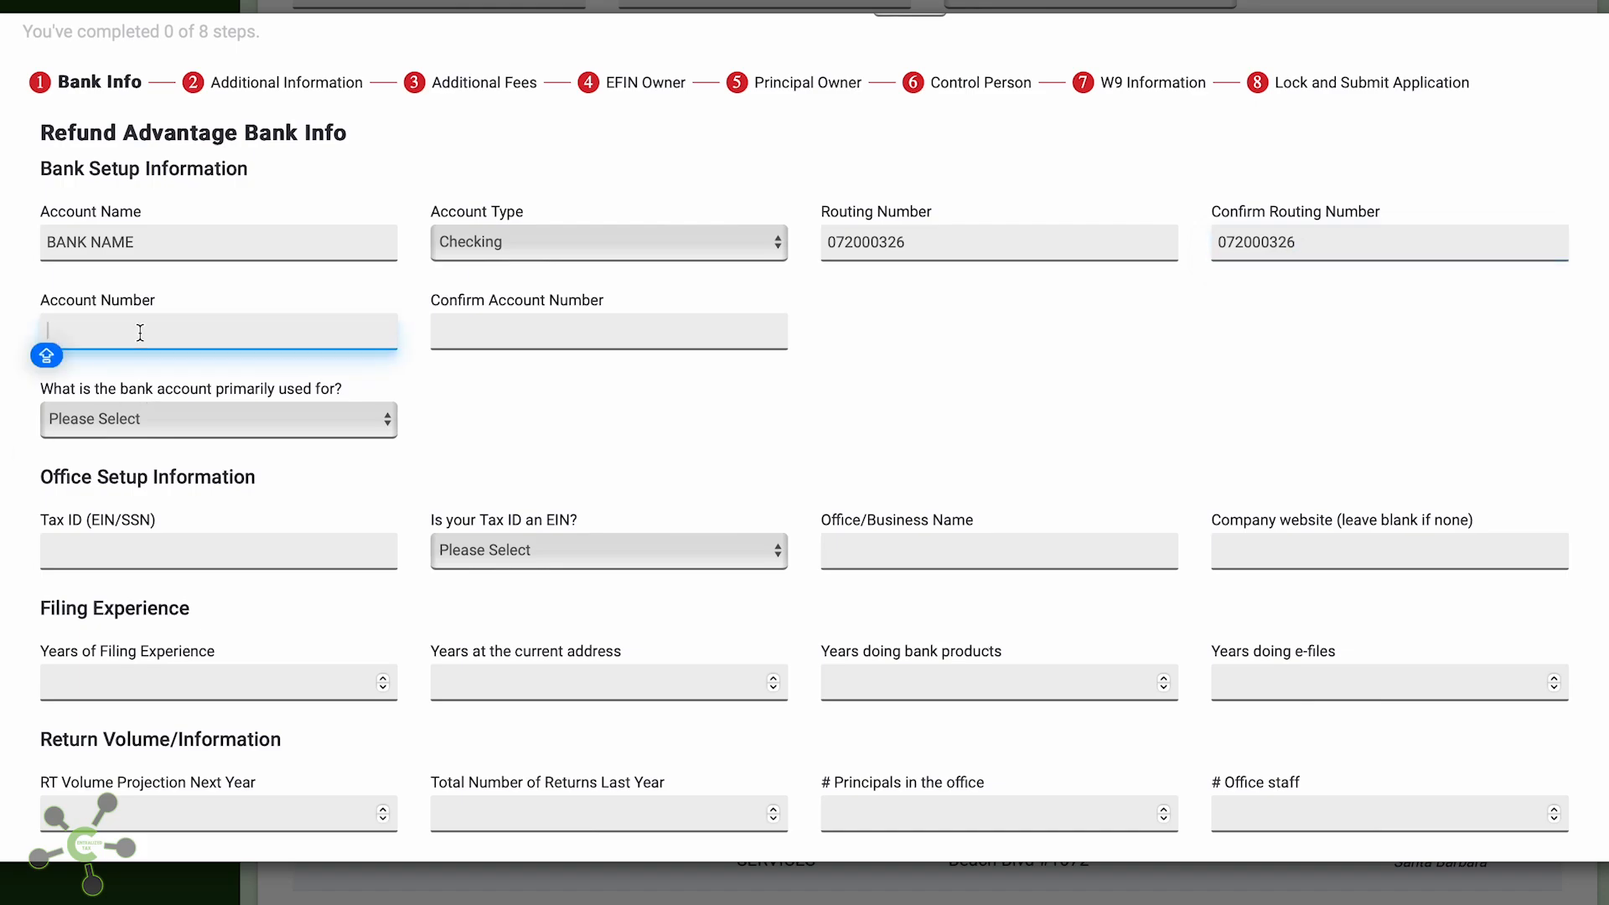
{"action": "type", "text": "111"}
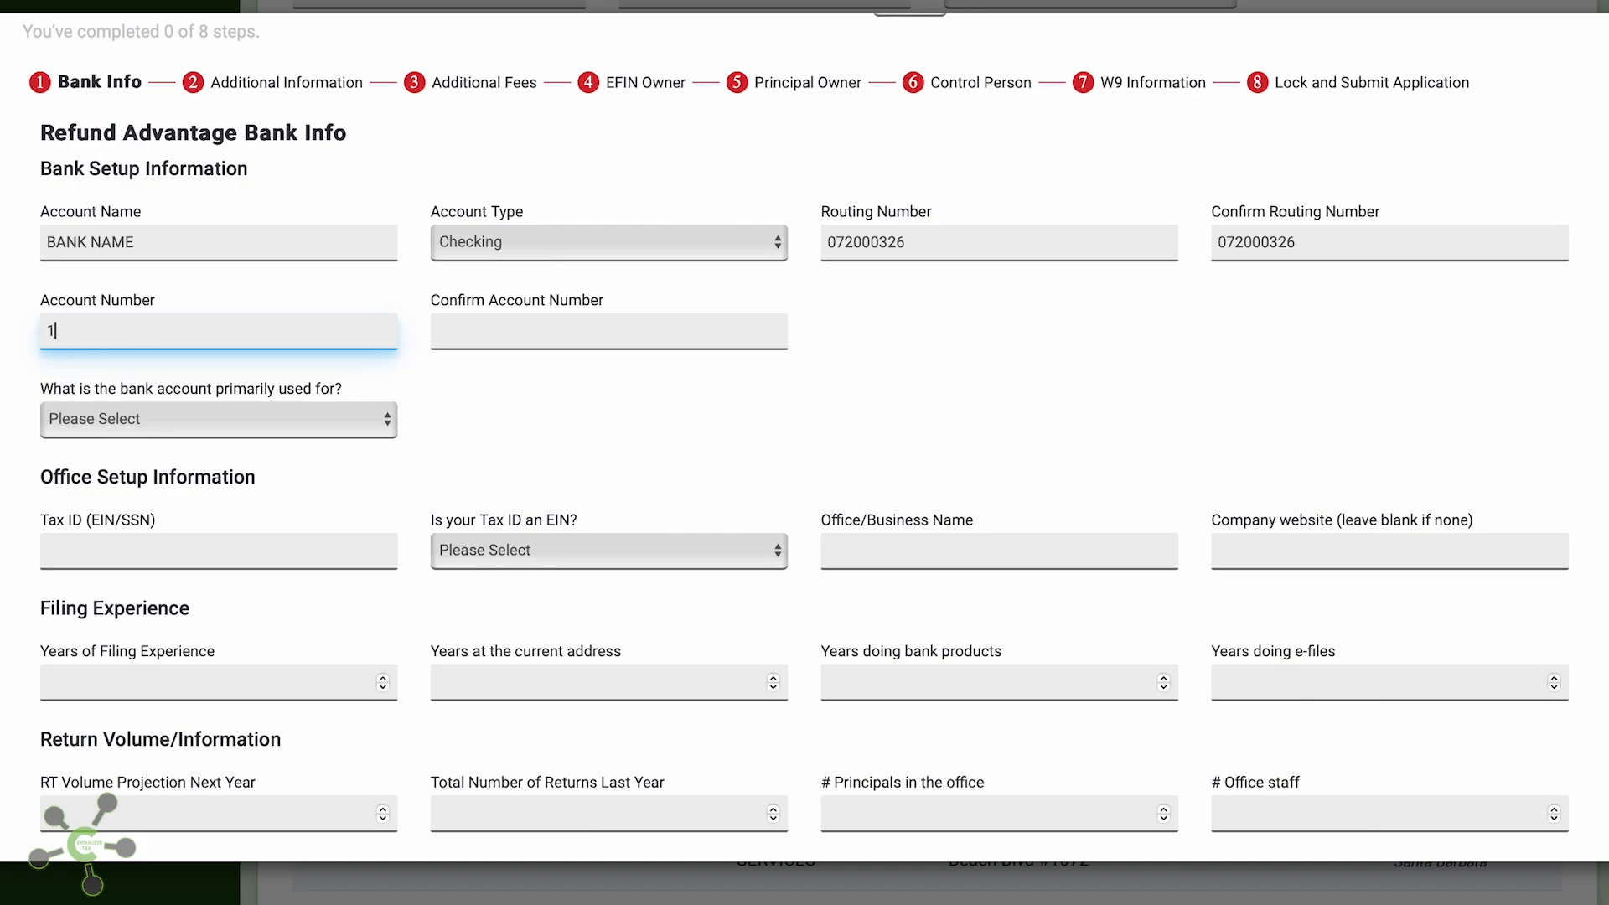
{"action": "type", "text": "11"}
{"action": "key", "text": "Caps_Lock"}
{"action": "key", "text": "Caps_Lock"}
{"action": "key", "text": "Tab"}
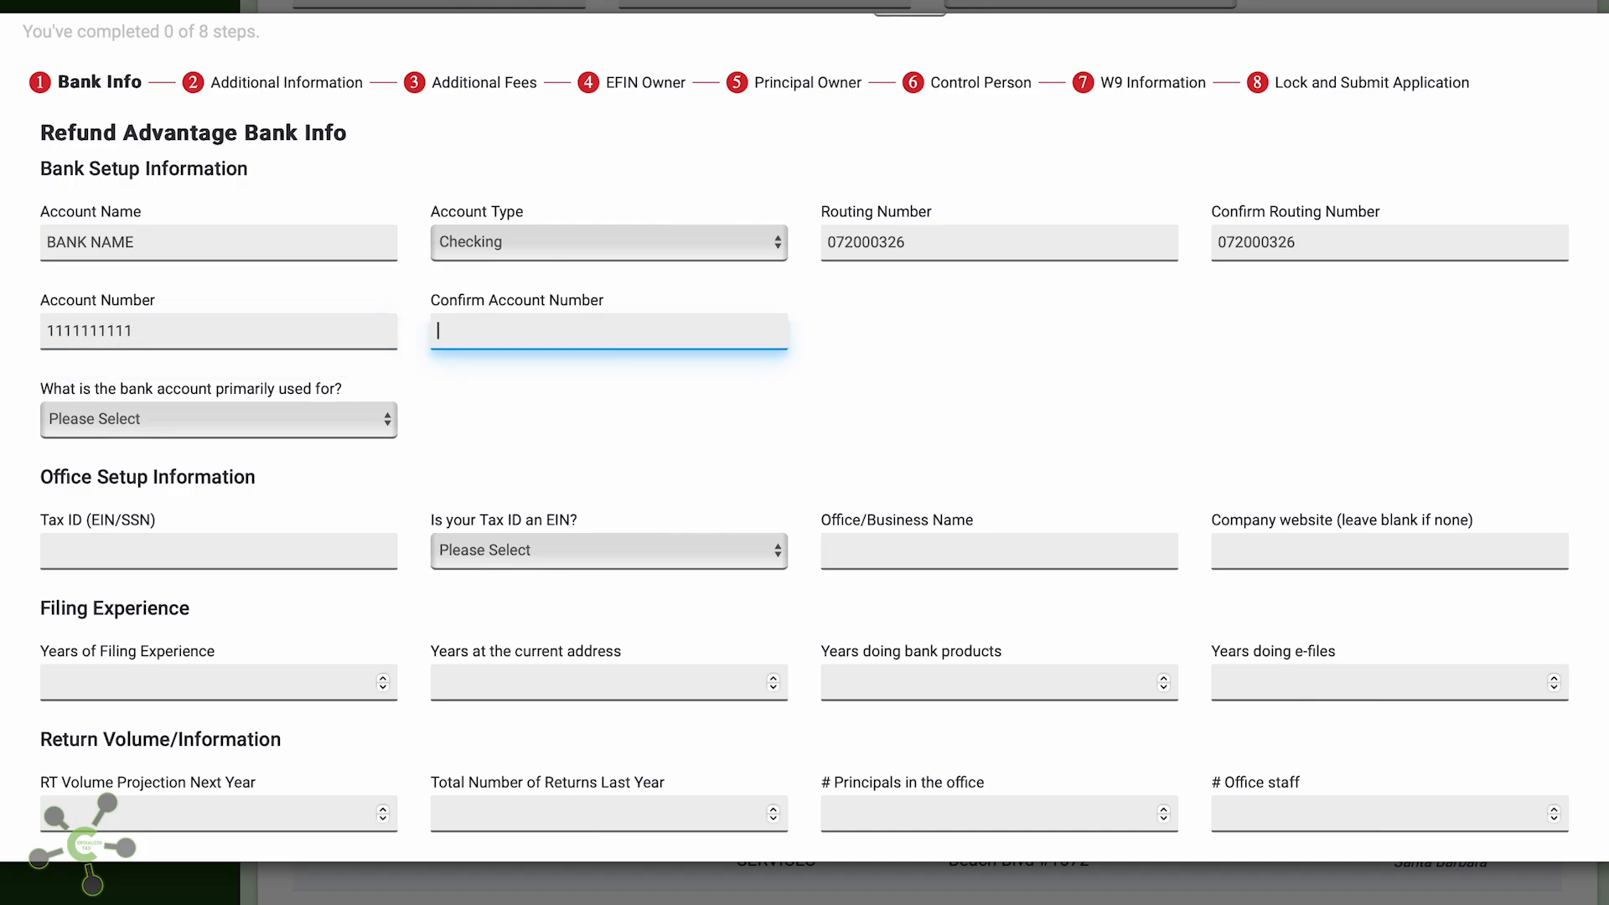
{"action": "type", "text": "11111111111"}
{"action": "key", "text": "Caps_Lock"}
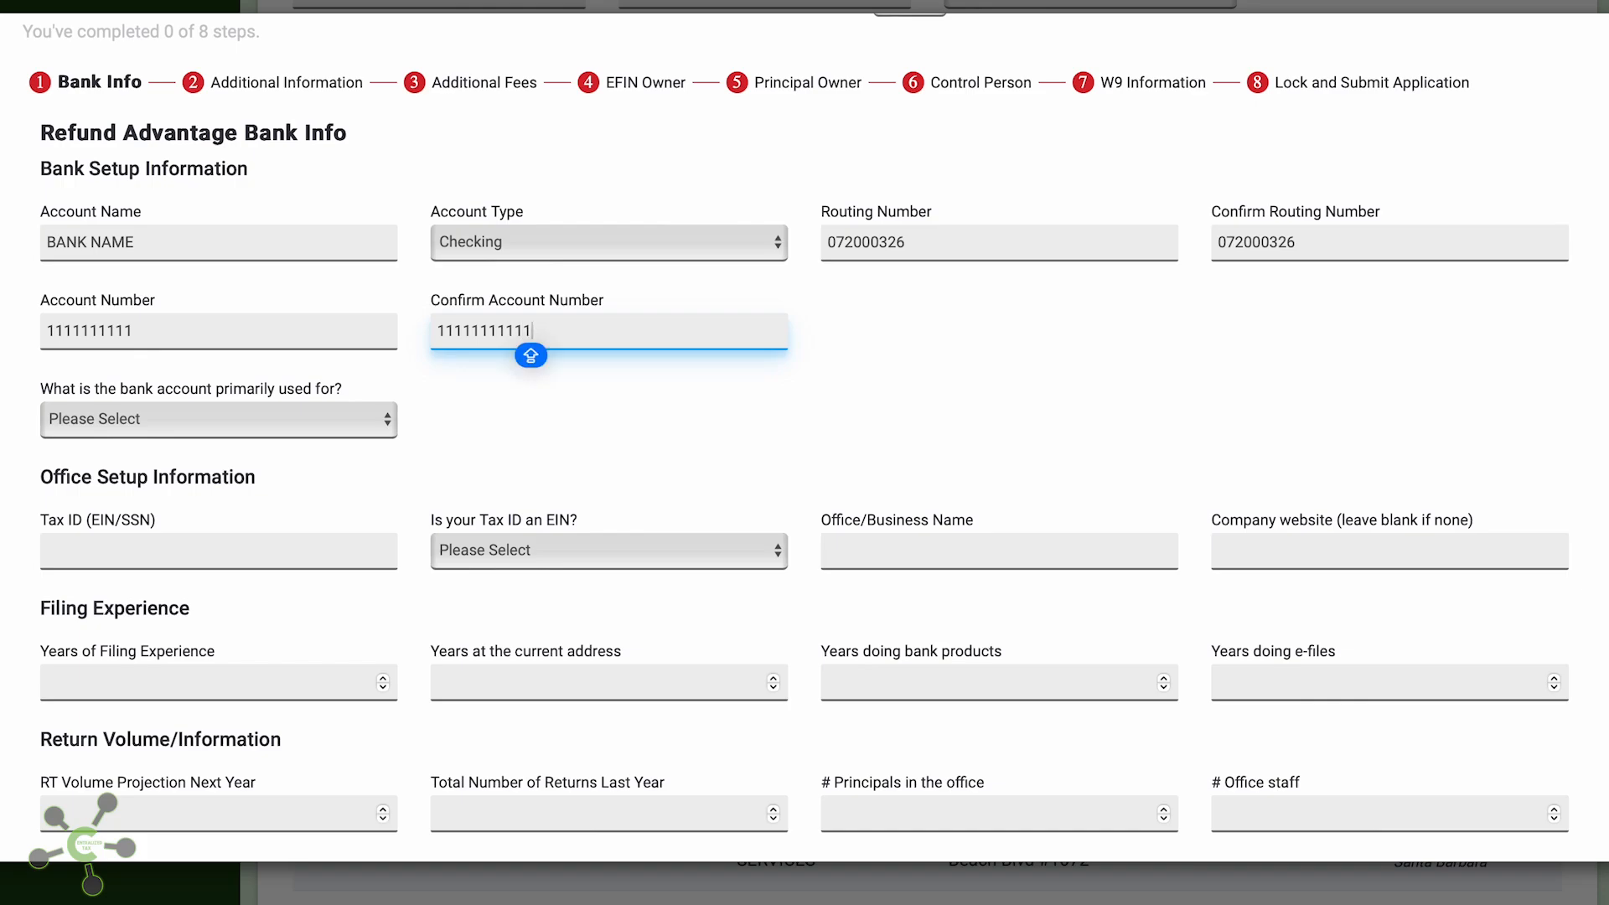
{"action": "left_click", "coordinate": [222, 419]}
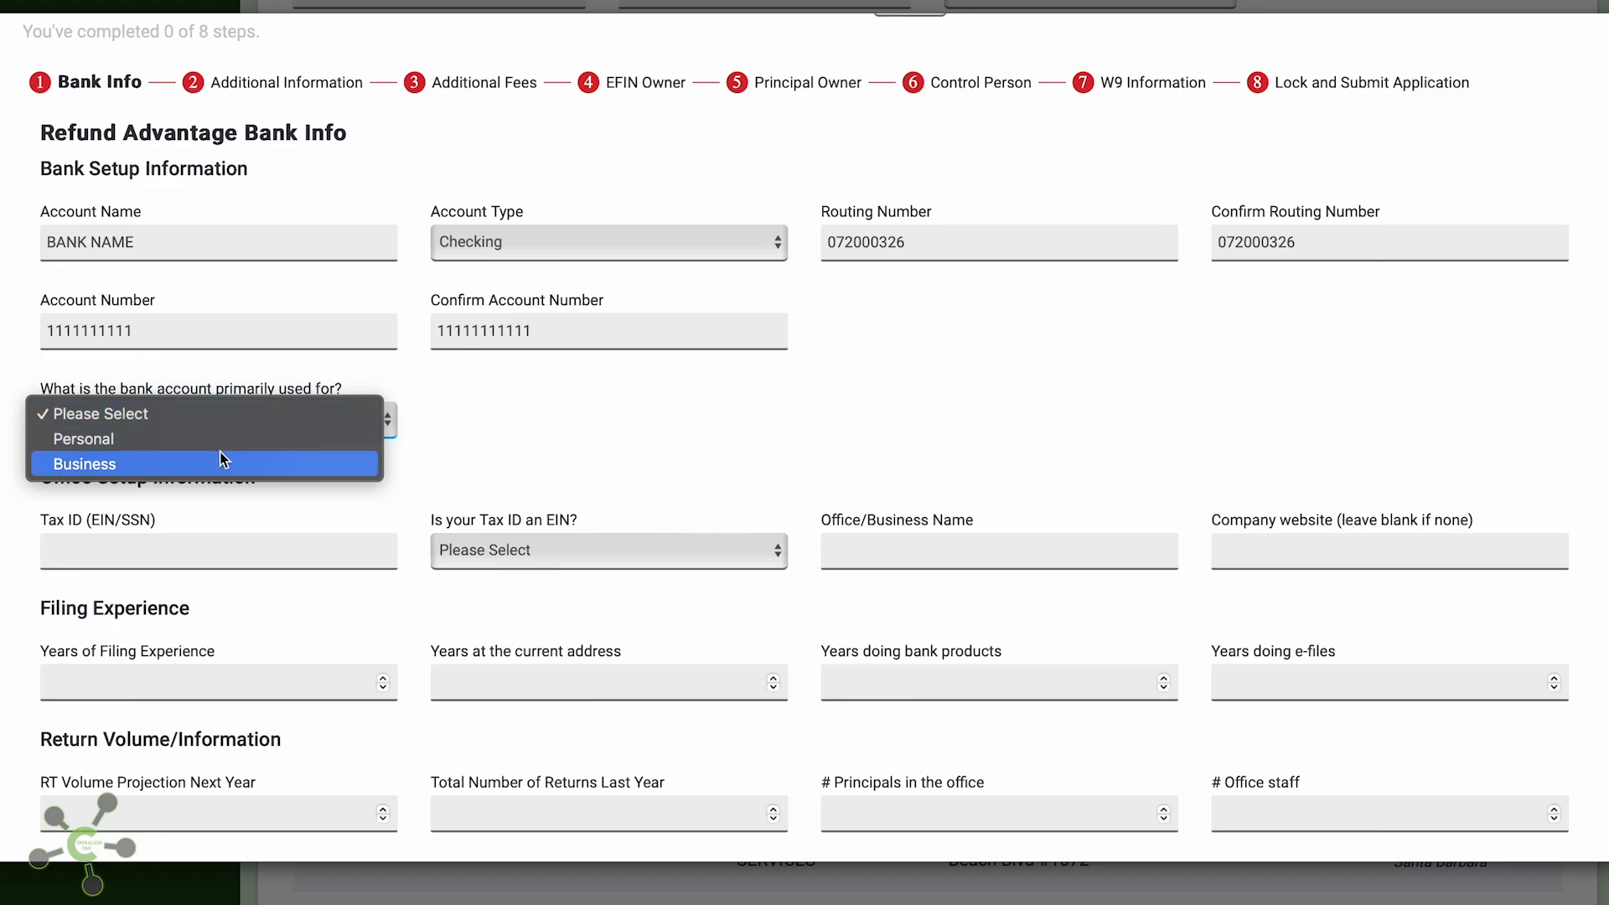
{"action": "left_click", "coordinate": [217, 444]}
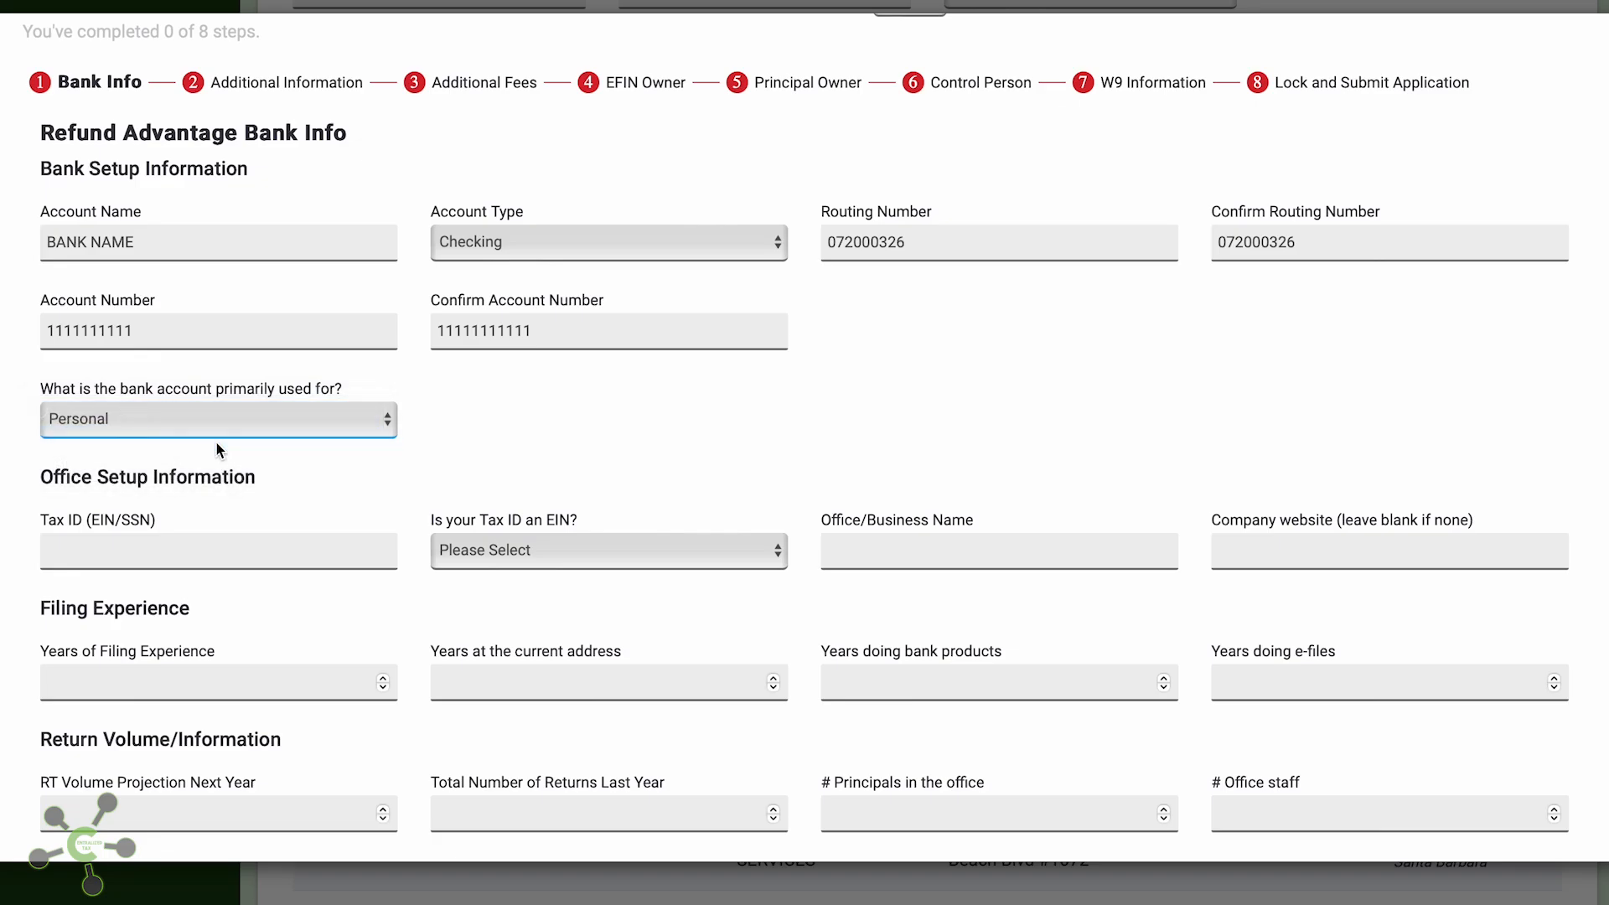
Set the Tax ID to 470000000 and answer Yes that it is an EIN
{"action": "scroll", "coordinate": [216, 444], "scroll_direction": "down", "scroll_amount": 2}
{"action": "left_click", "coordinate": [201, 380]}
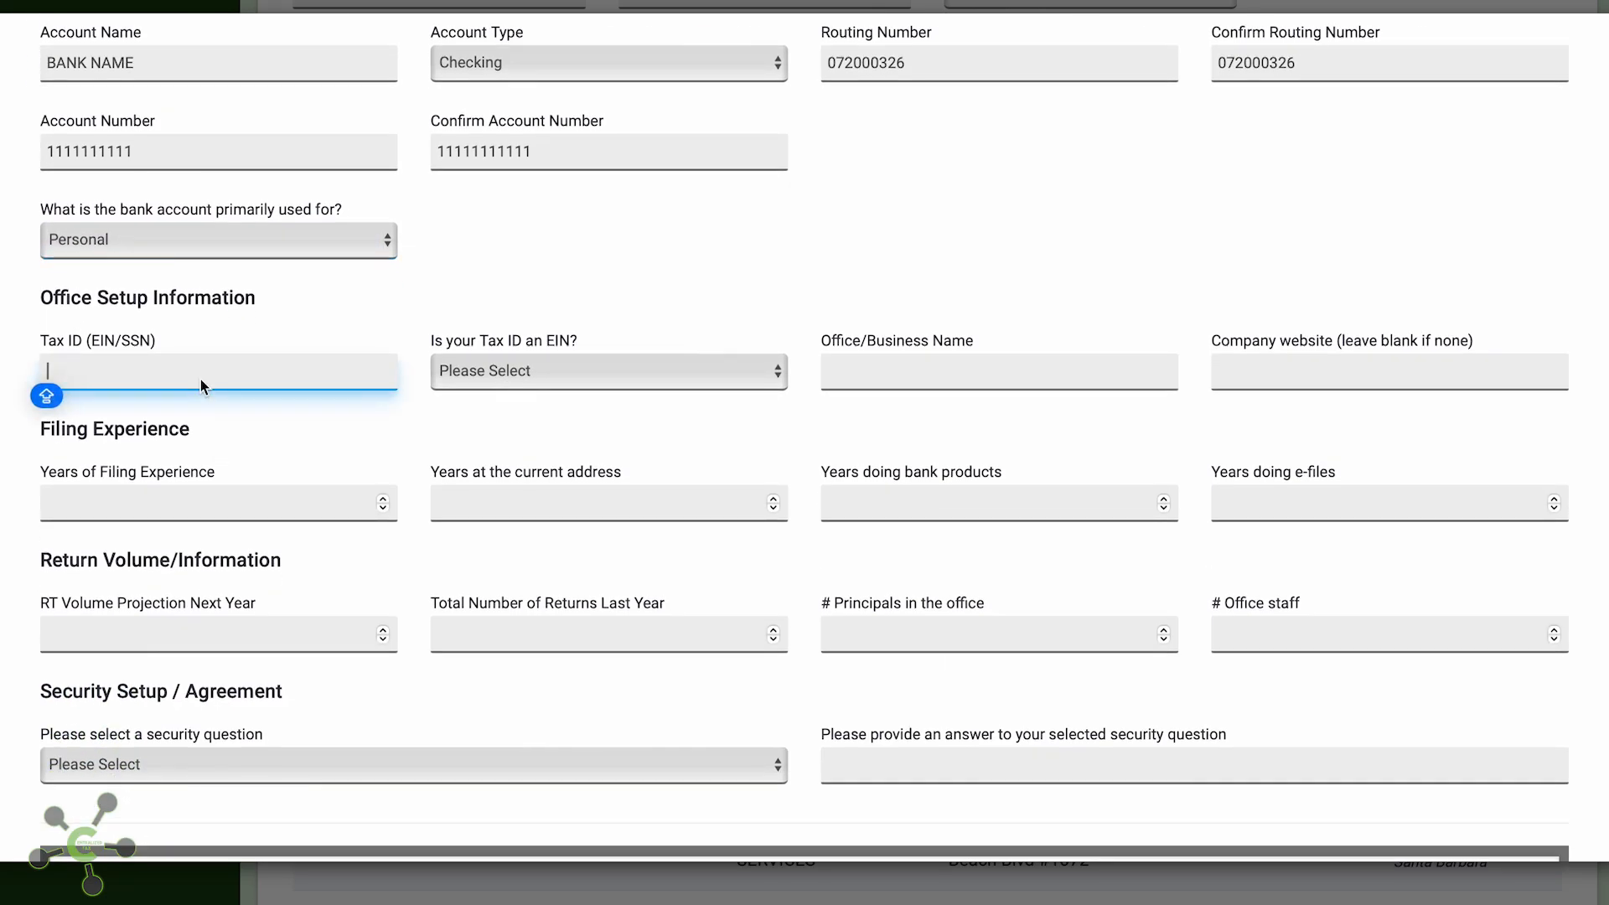
{"action": "type", "text": "4"}
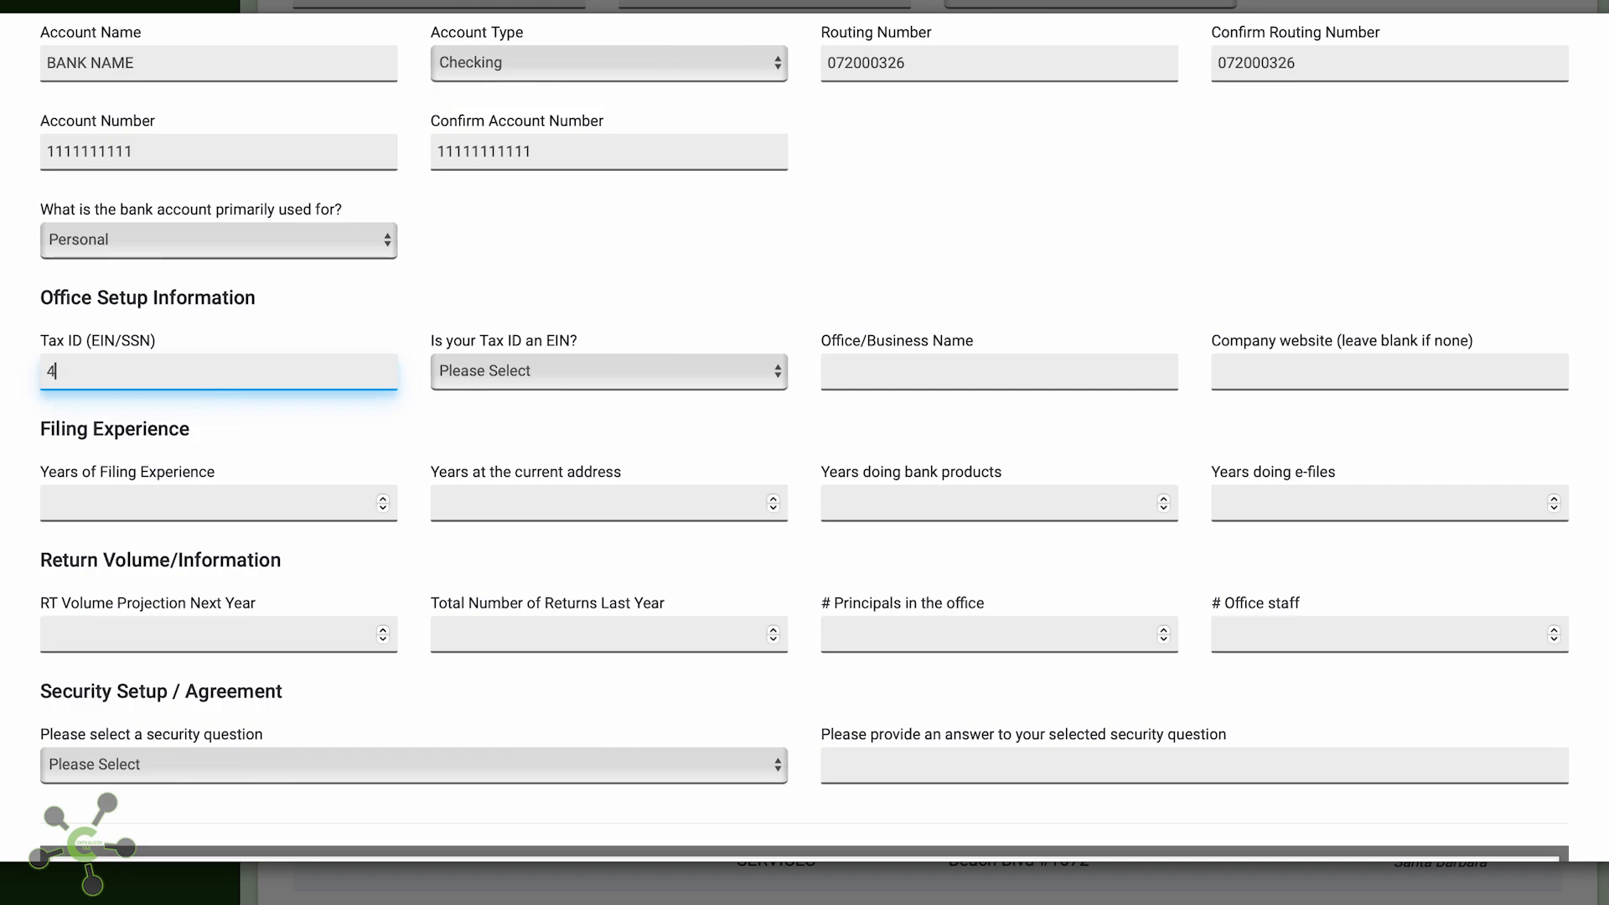
{"action": "type", "text": "7-000000"}
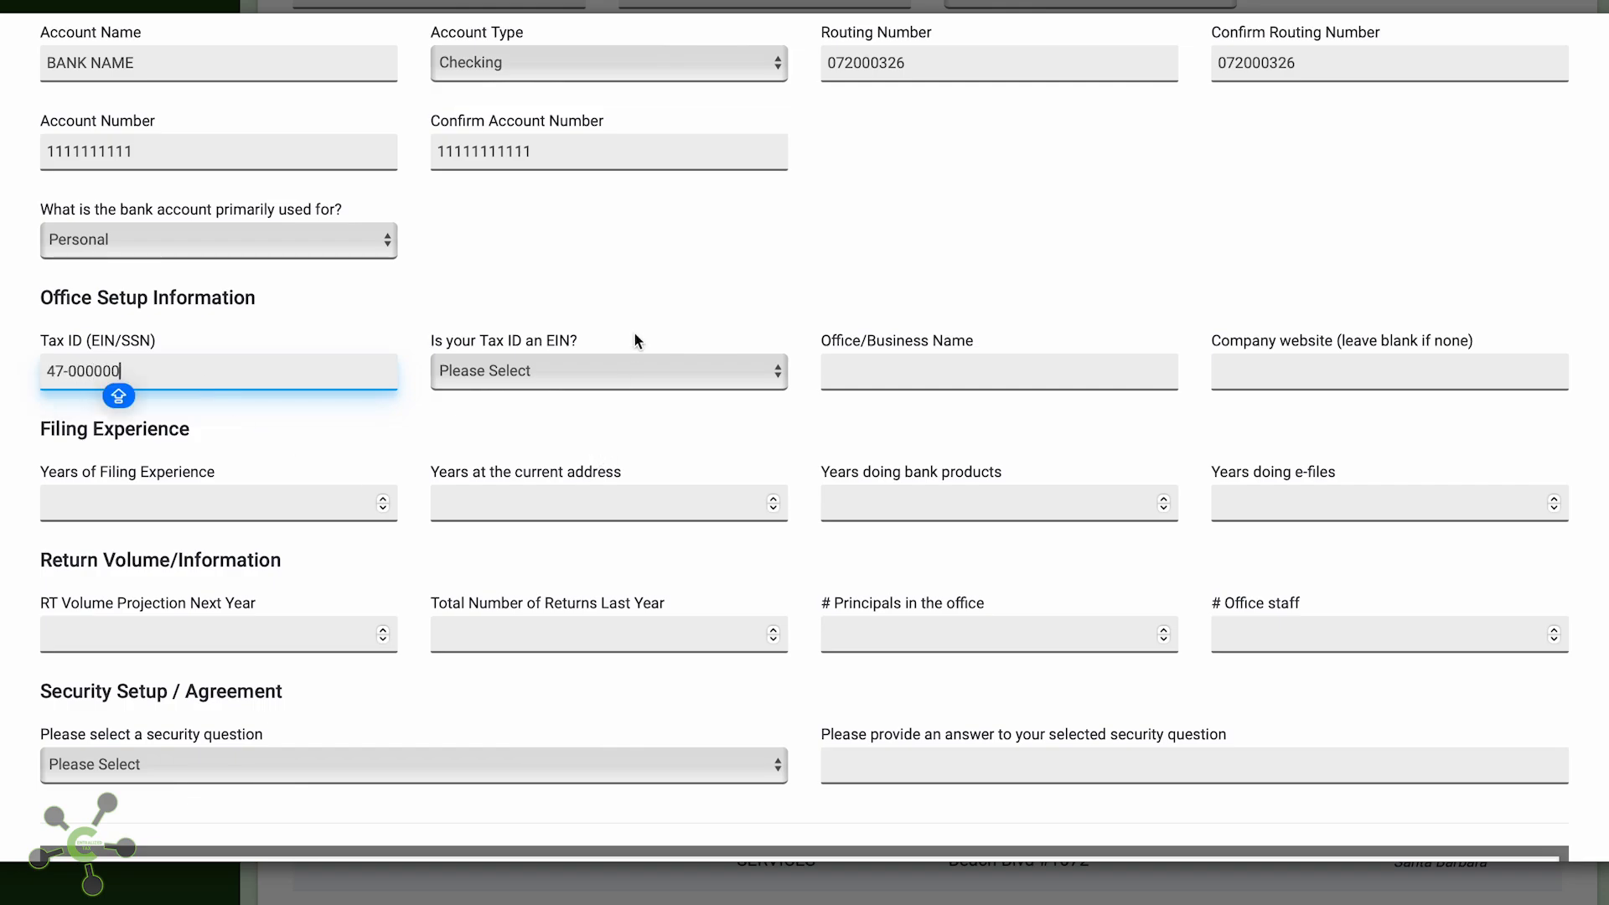
{"action": "left_click", "coordinate": [595, 377]}
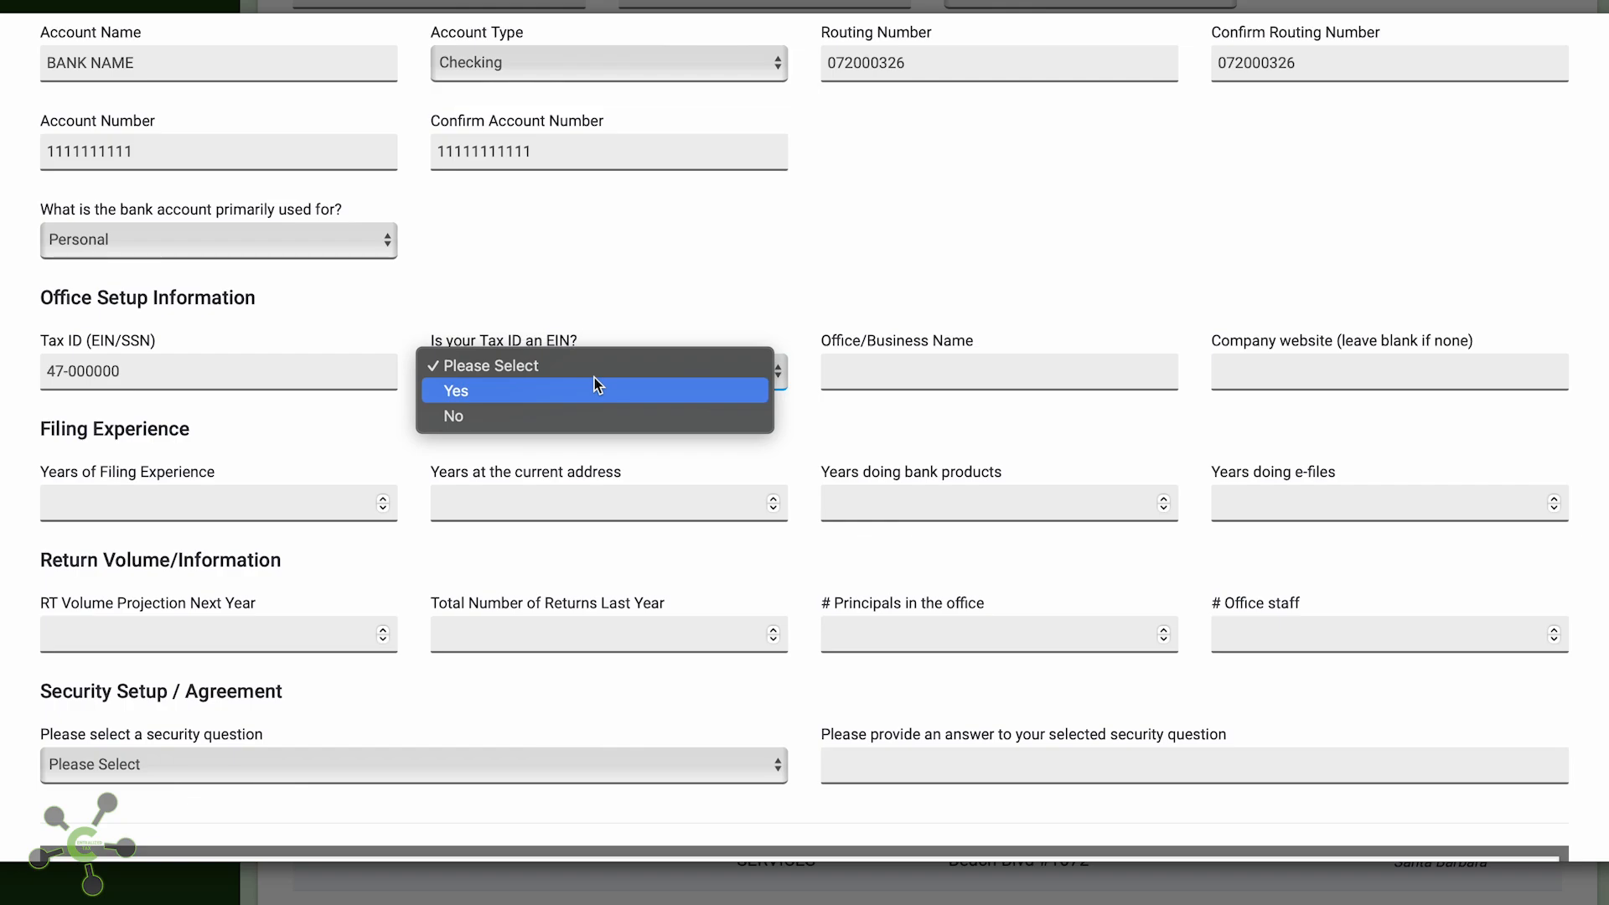
{"action": "left_click", "coordinate": [67, 383]}
{"action": "left_click", "coordinate": [70, 373]}
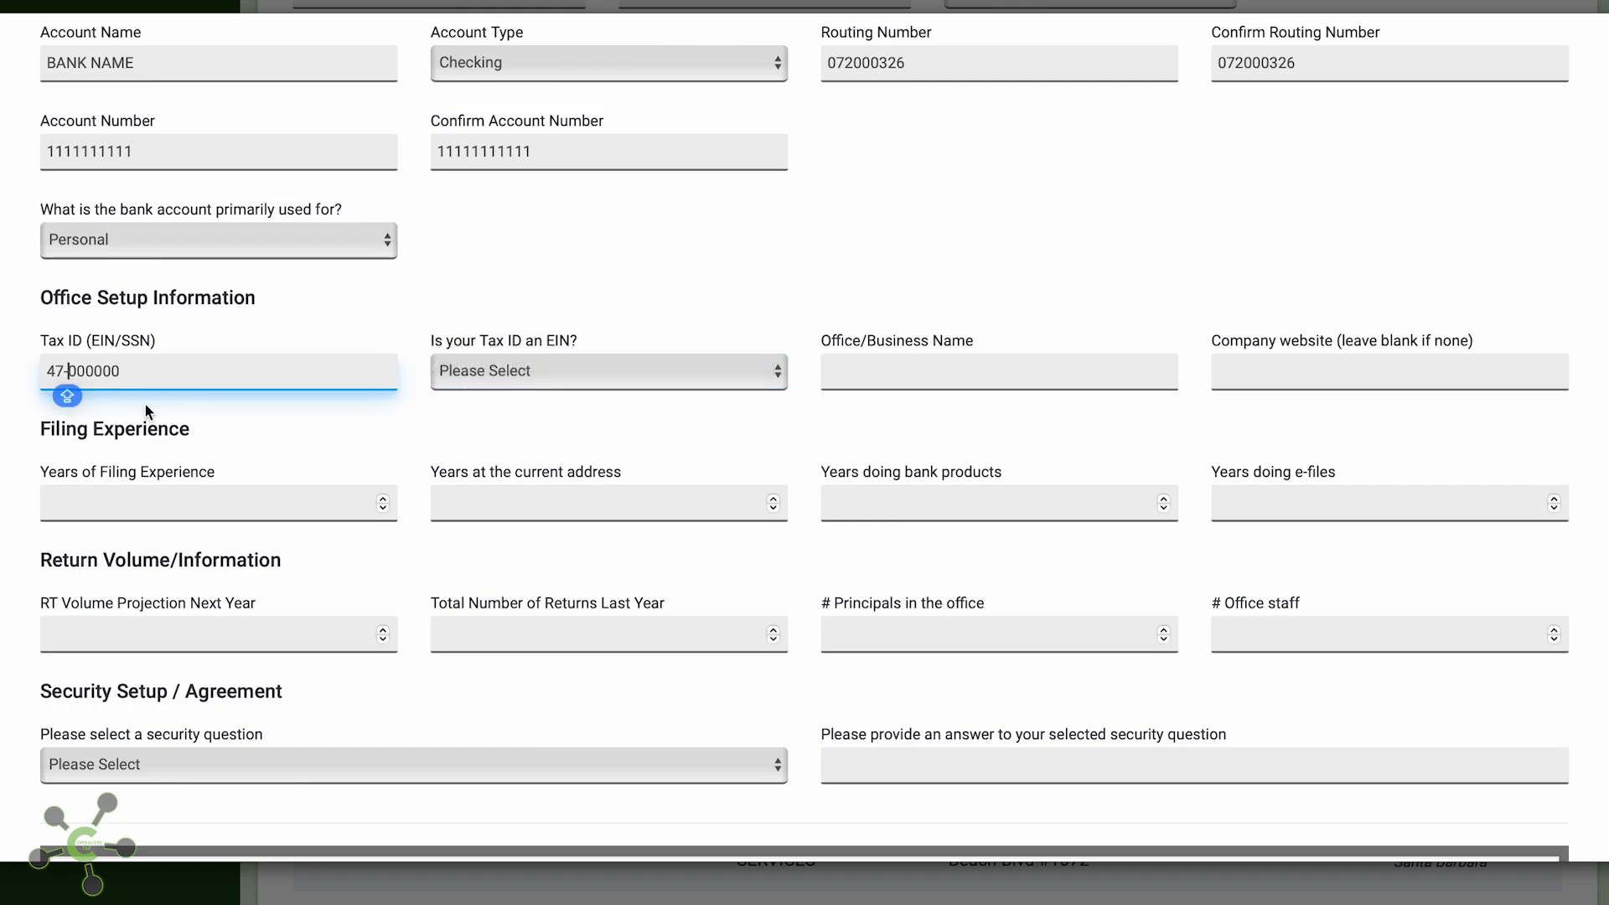
{"action": "key", "text": "BackSpace"}
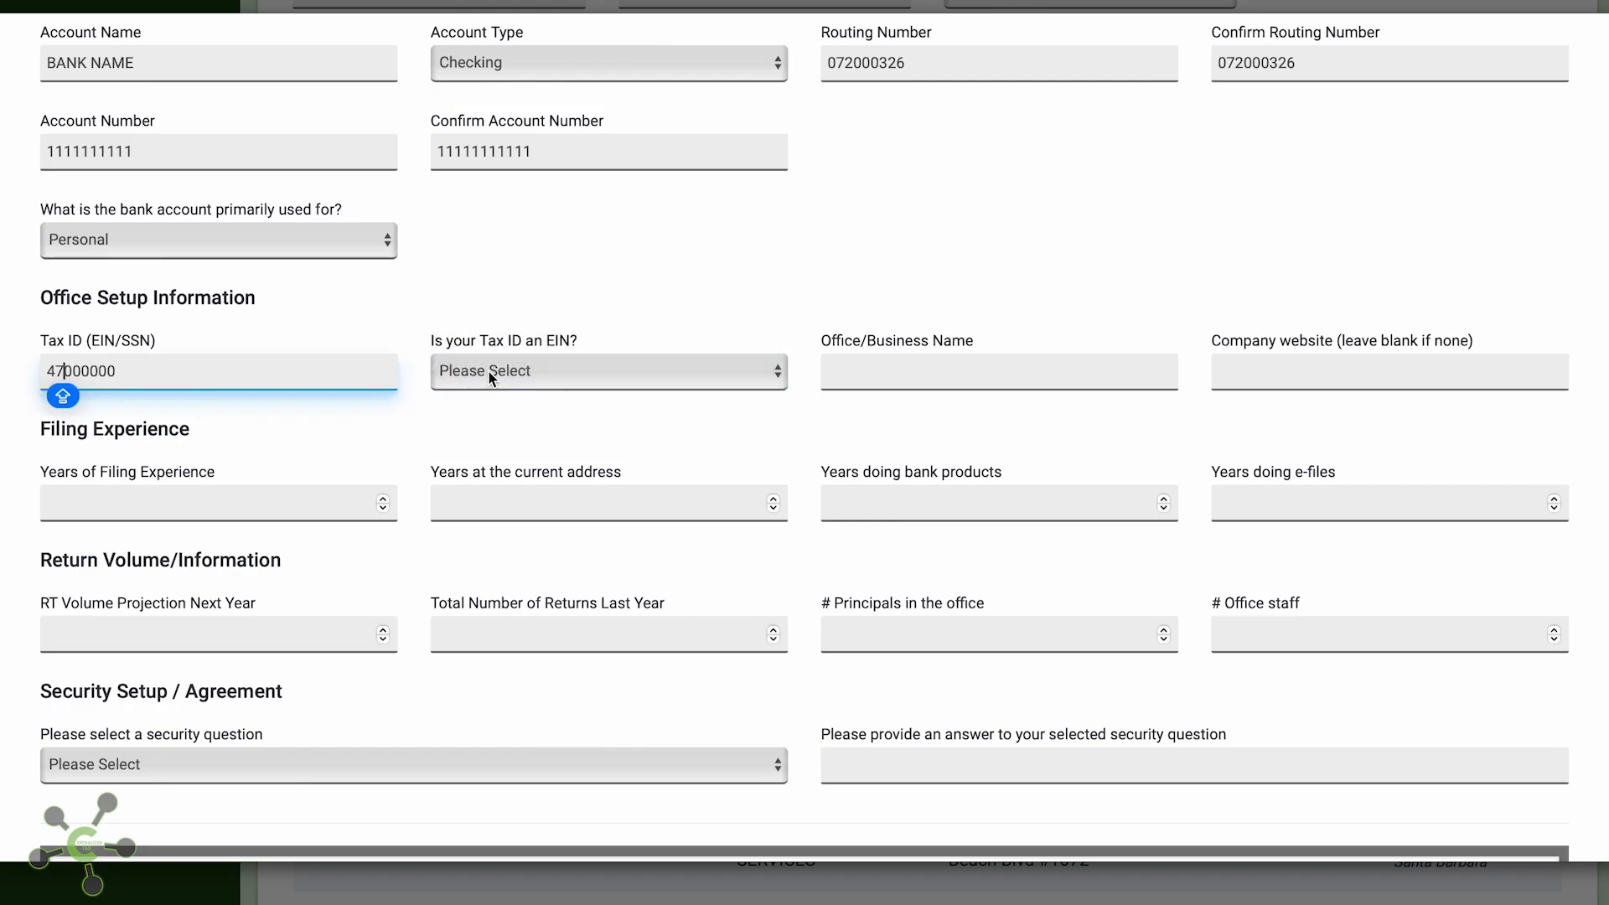
{"action": "left_click", "coordinate": [323, 376]}
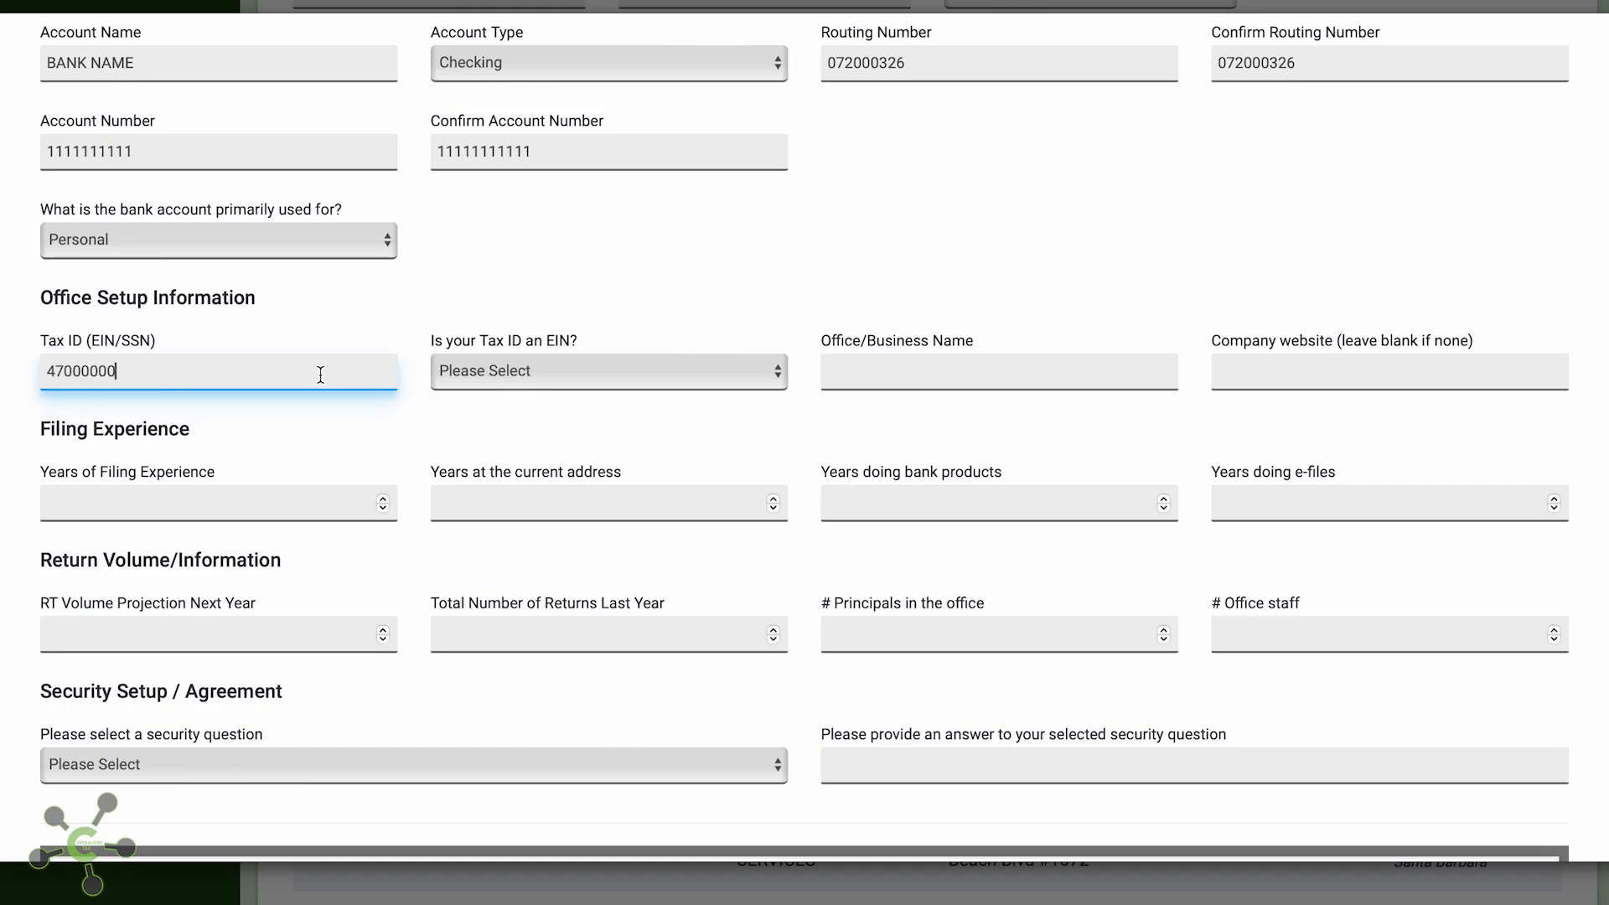
{"action": "type", "text": "0"}
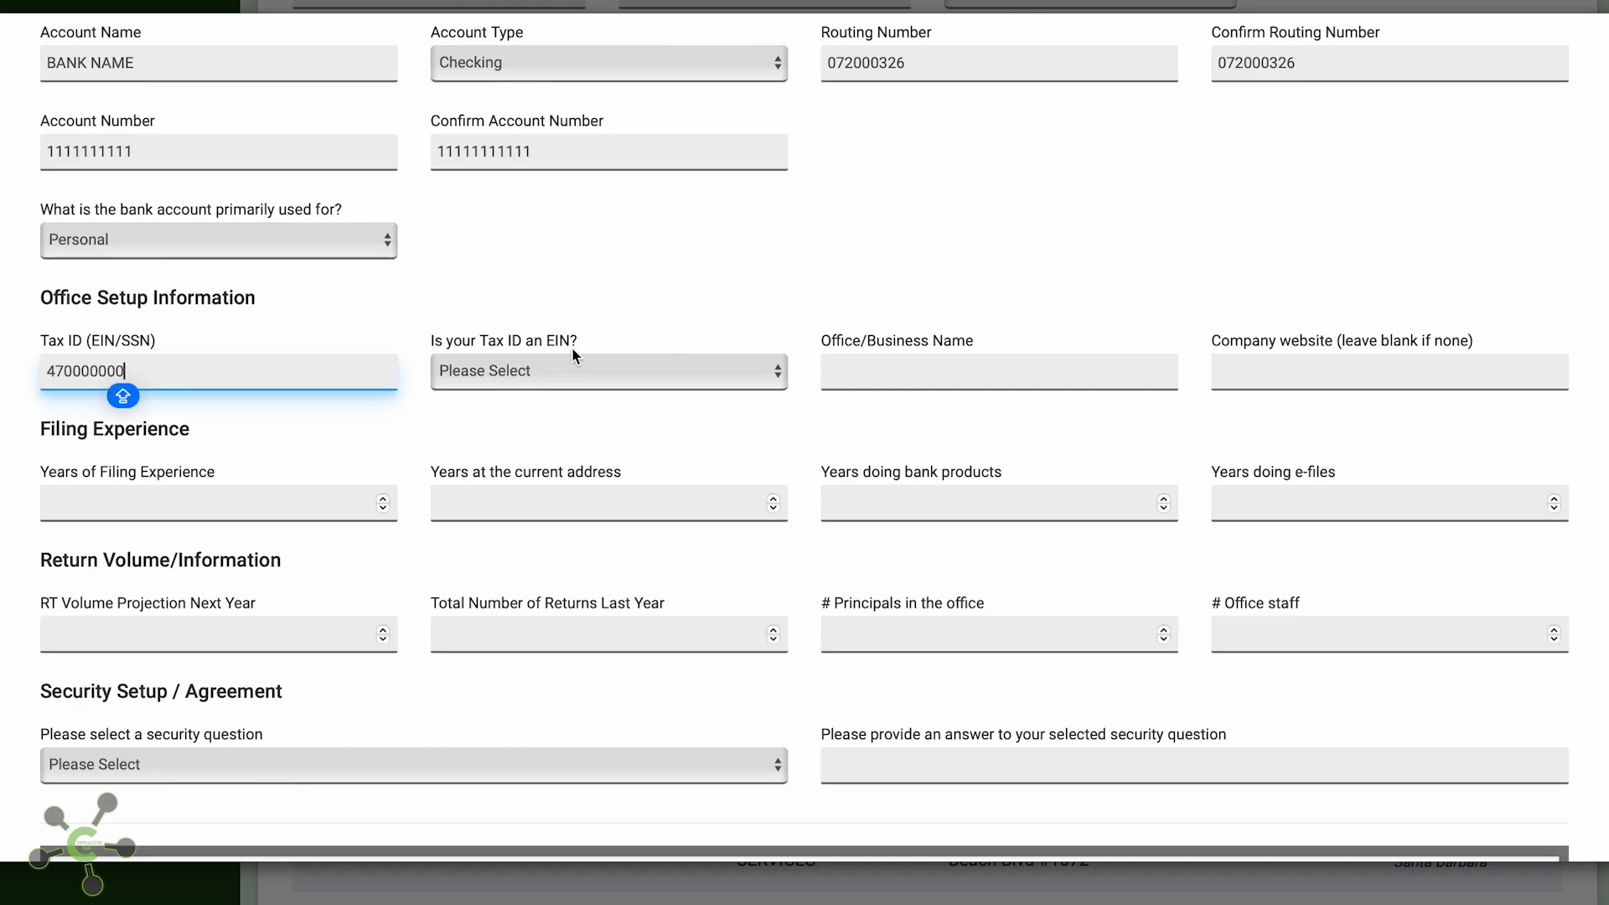
{"action": "left_click", "coordinate": [567, 364]}
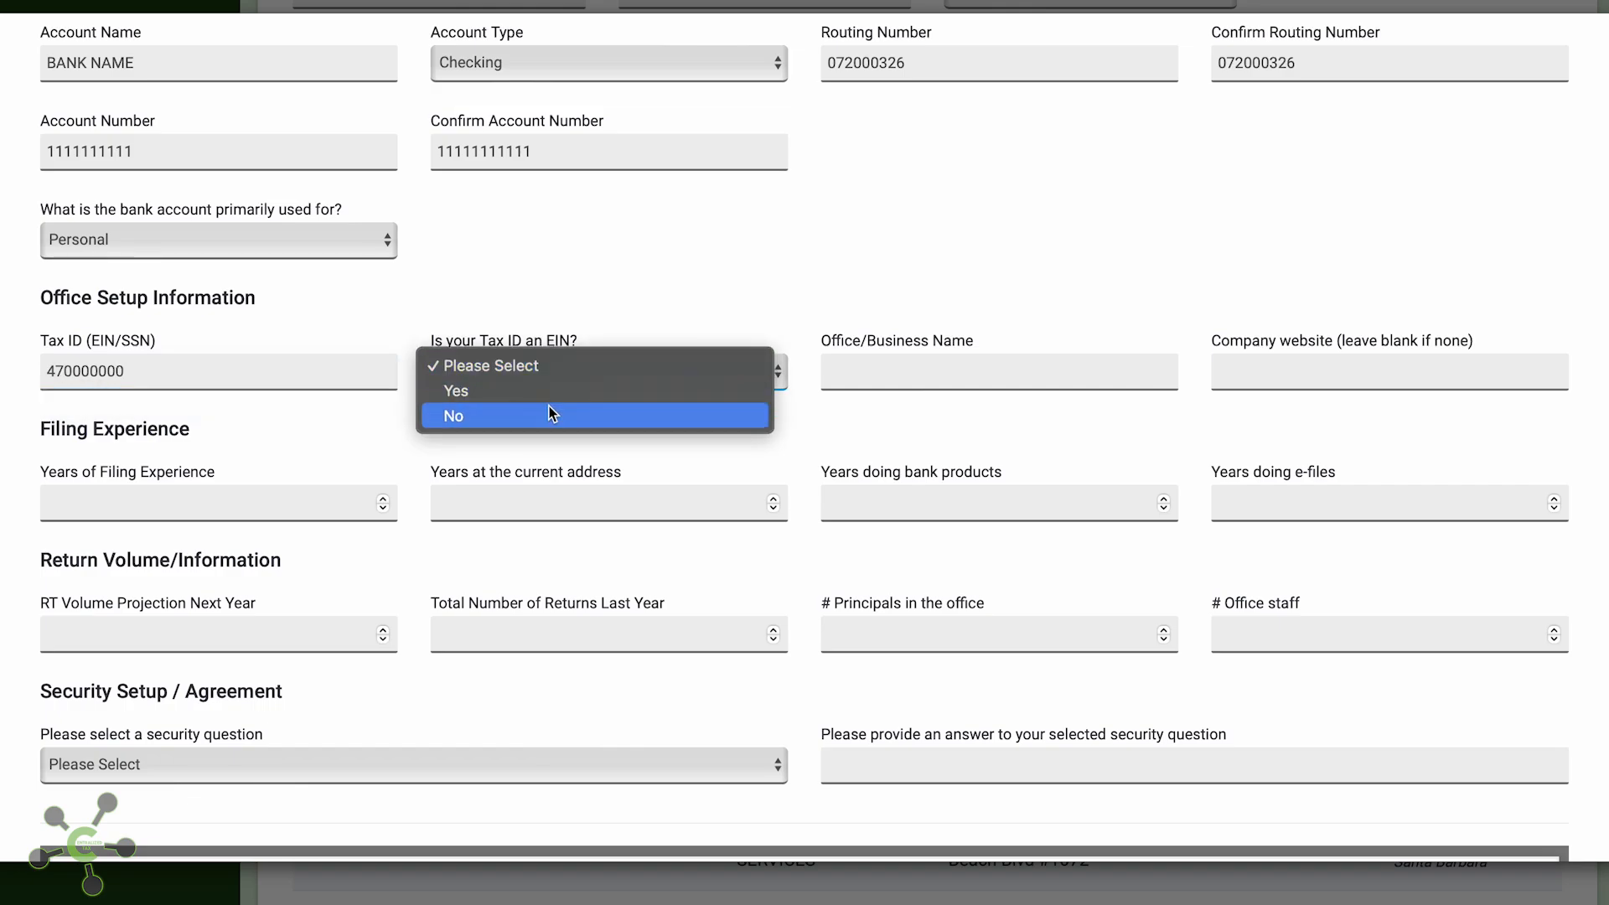
{"action": "left_click", "coordinate": [546, 391]}
Enter business name NAME and company website WEBSITE.COM
{"action": "left_click", "coordinate": [893, 376]}
{"action": "type", "text": "N"}
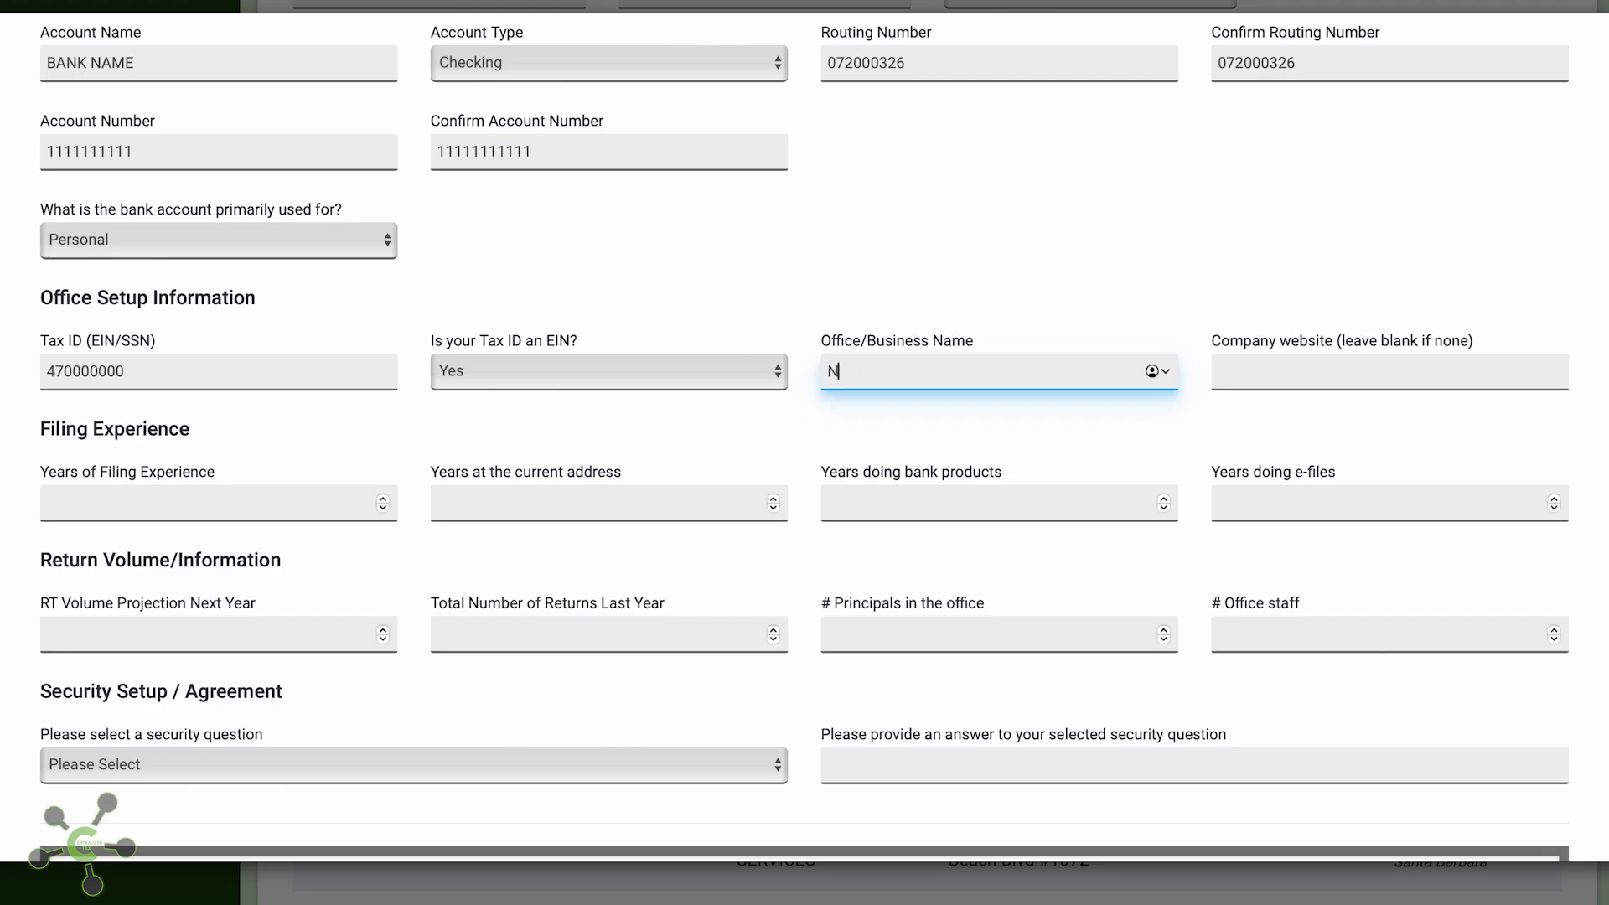
{"action": "type", "text": "AME"}
{"action": "key", "text": "Tab"}
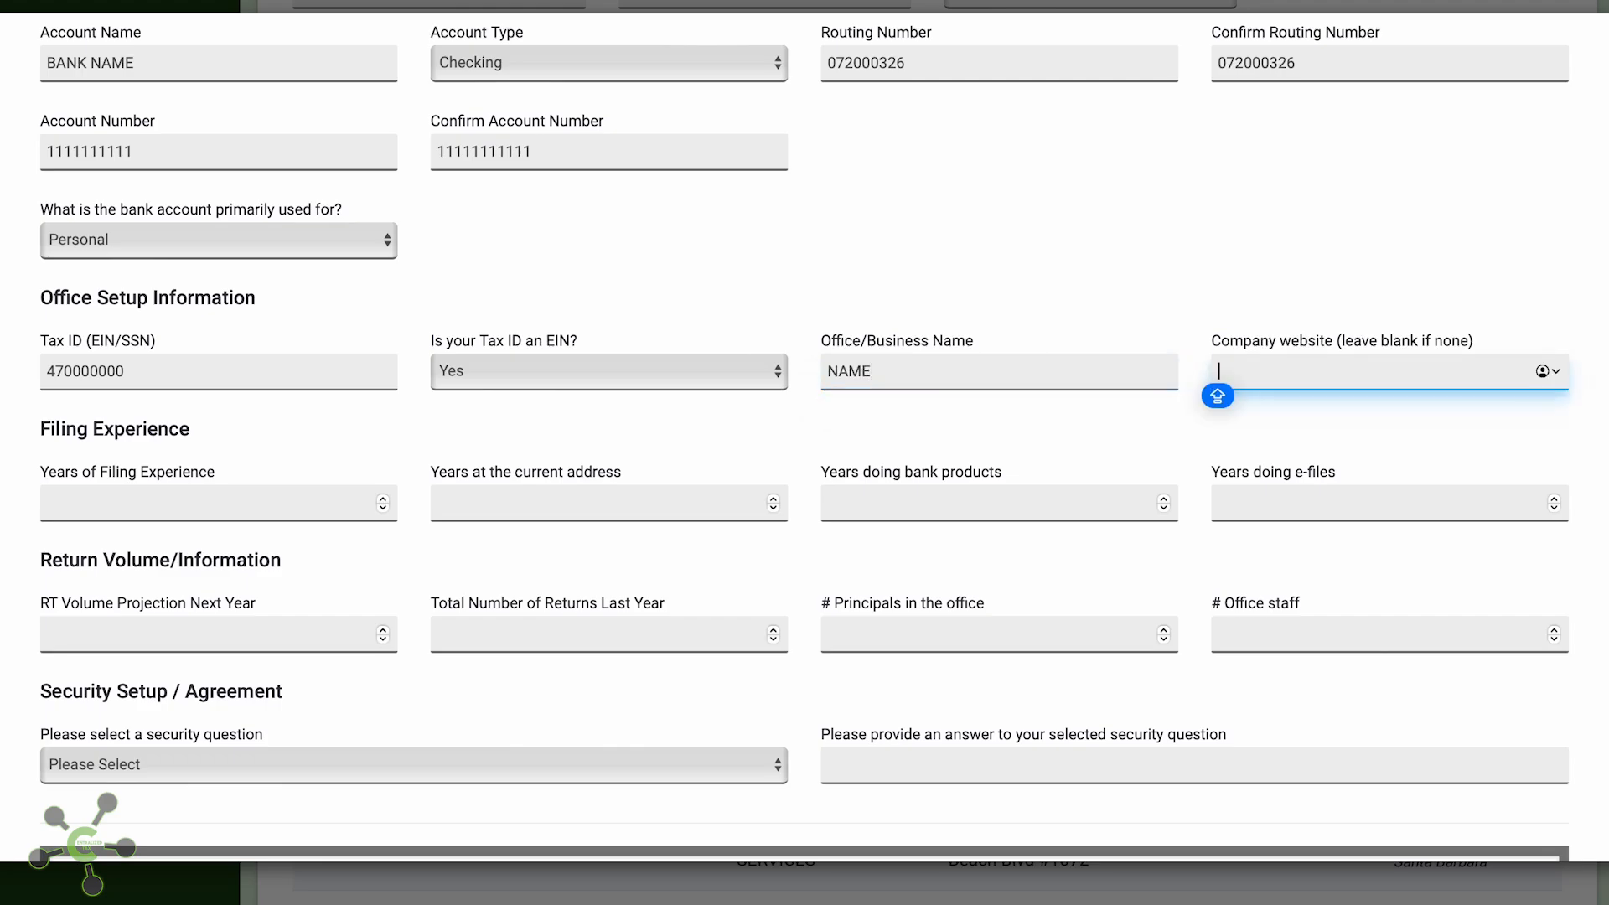
{"action": "scroll", "coordinate": [239, 626], "scroll_direction": "down", "scroll_amount": 3}
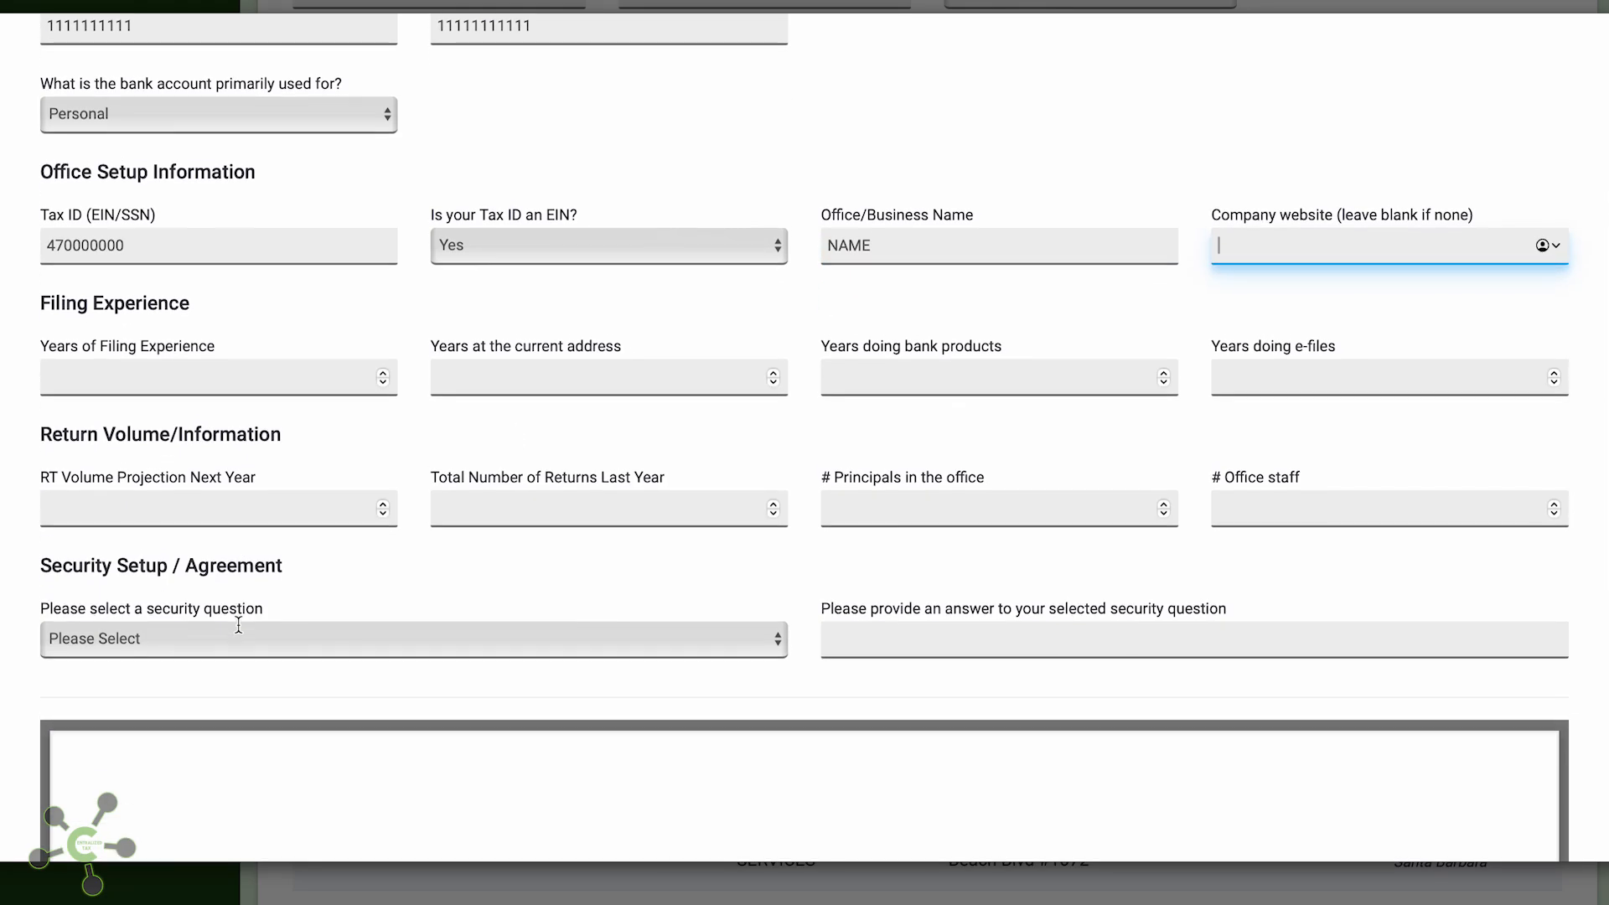
{"action": "type", "text": "WEB"}
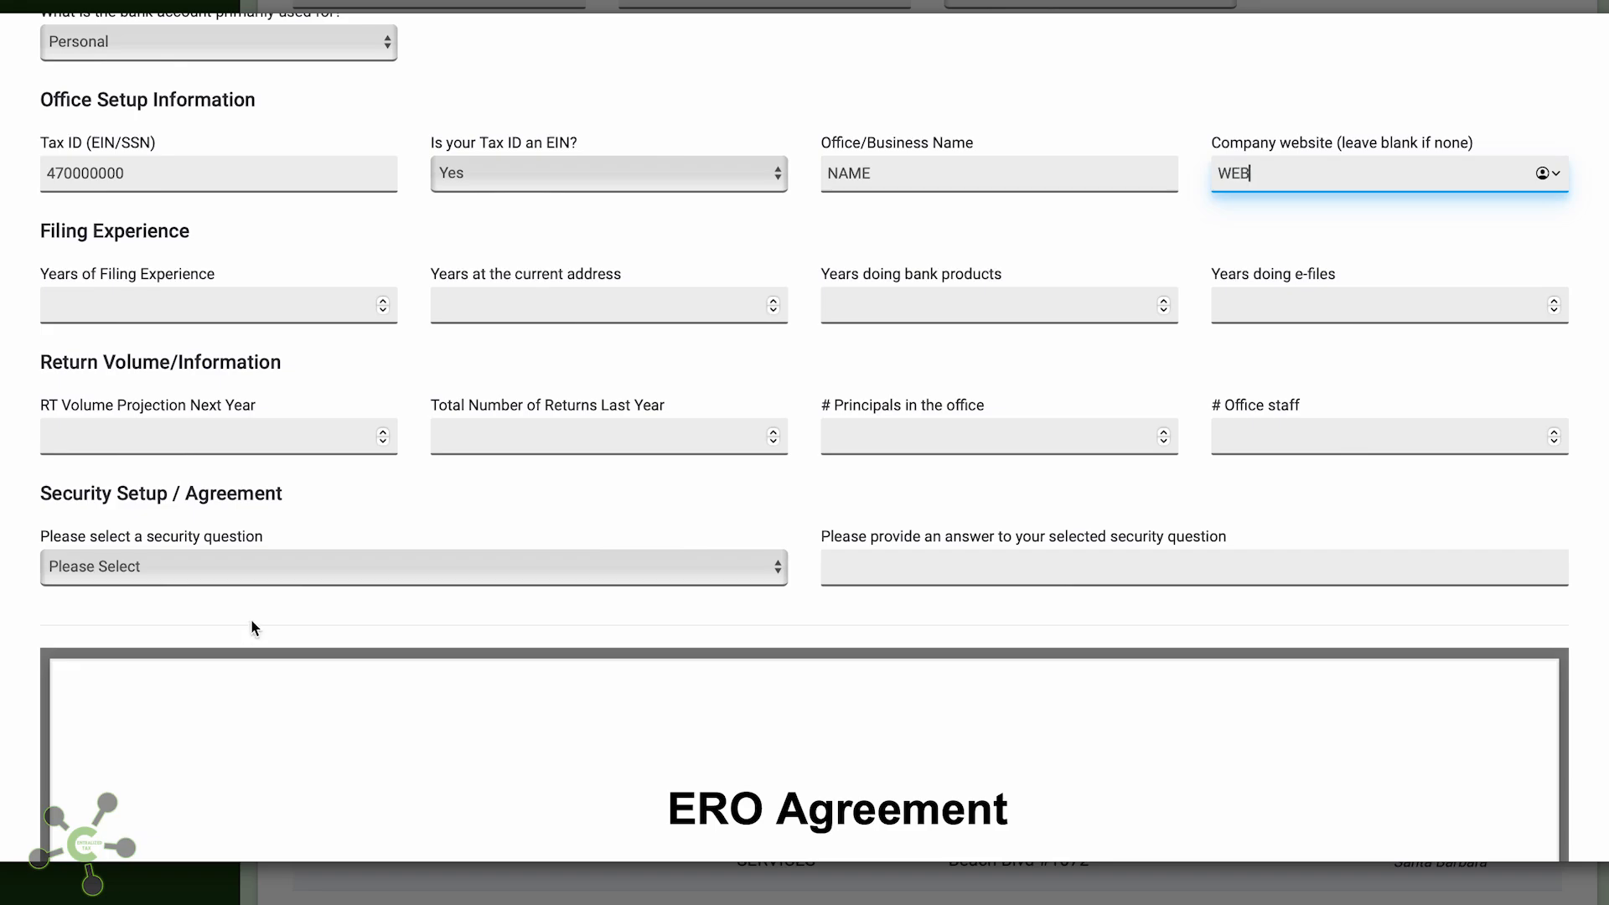
{"action": "type", "text": "SITE.COM"}
Enter 2 for all four experience fields, 45 for both return volumes, 1 principal and 1 staff
{"action": "left_click", "coordinate": [191, 302]}
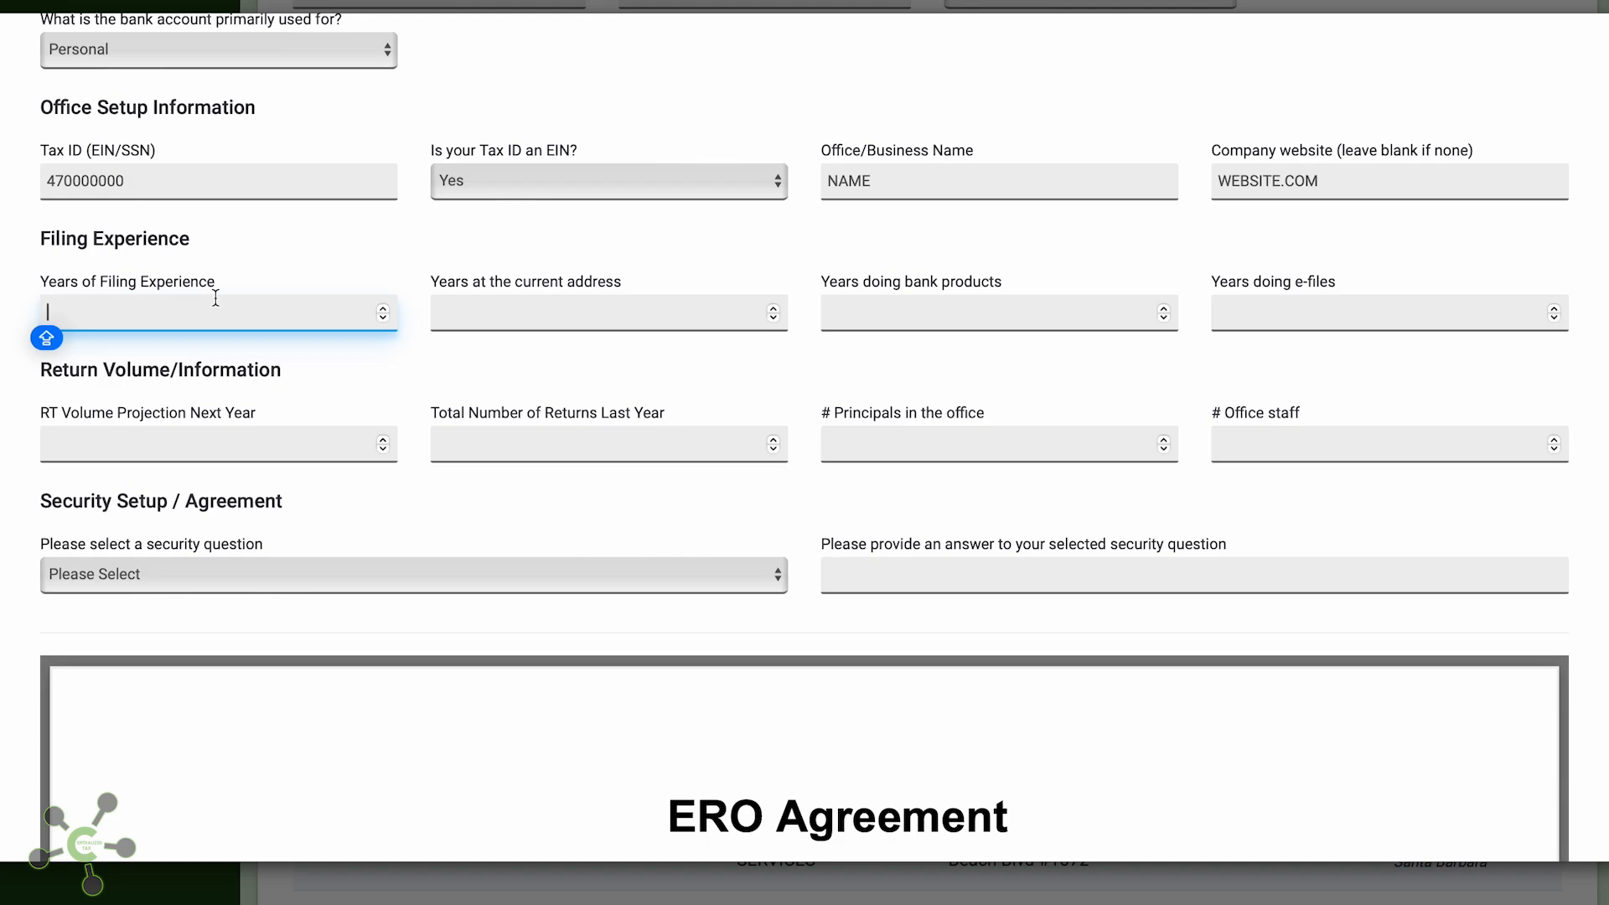
{"action": "type", "text": "2"}
{"action": "key", "text": "Tab"}
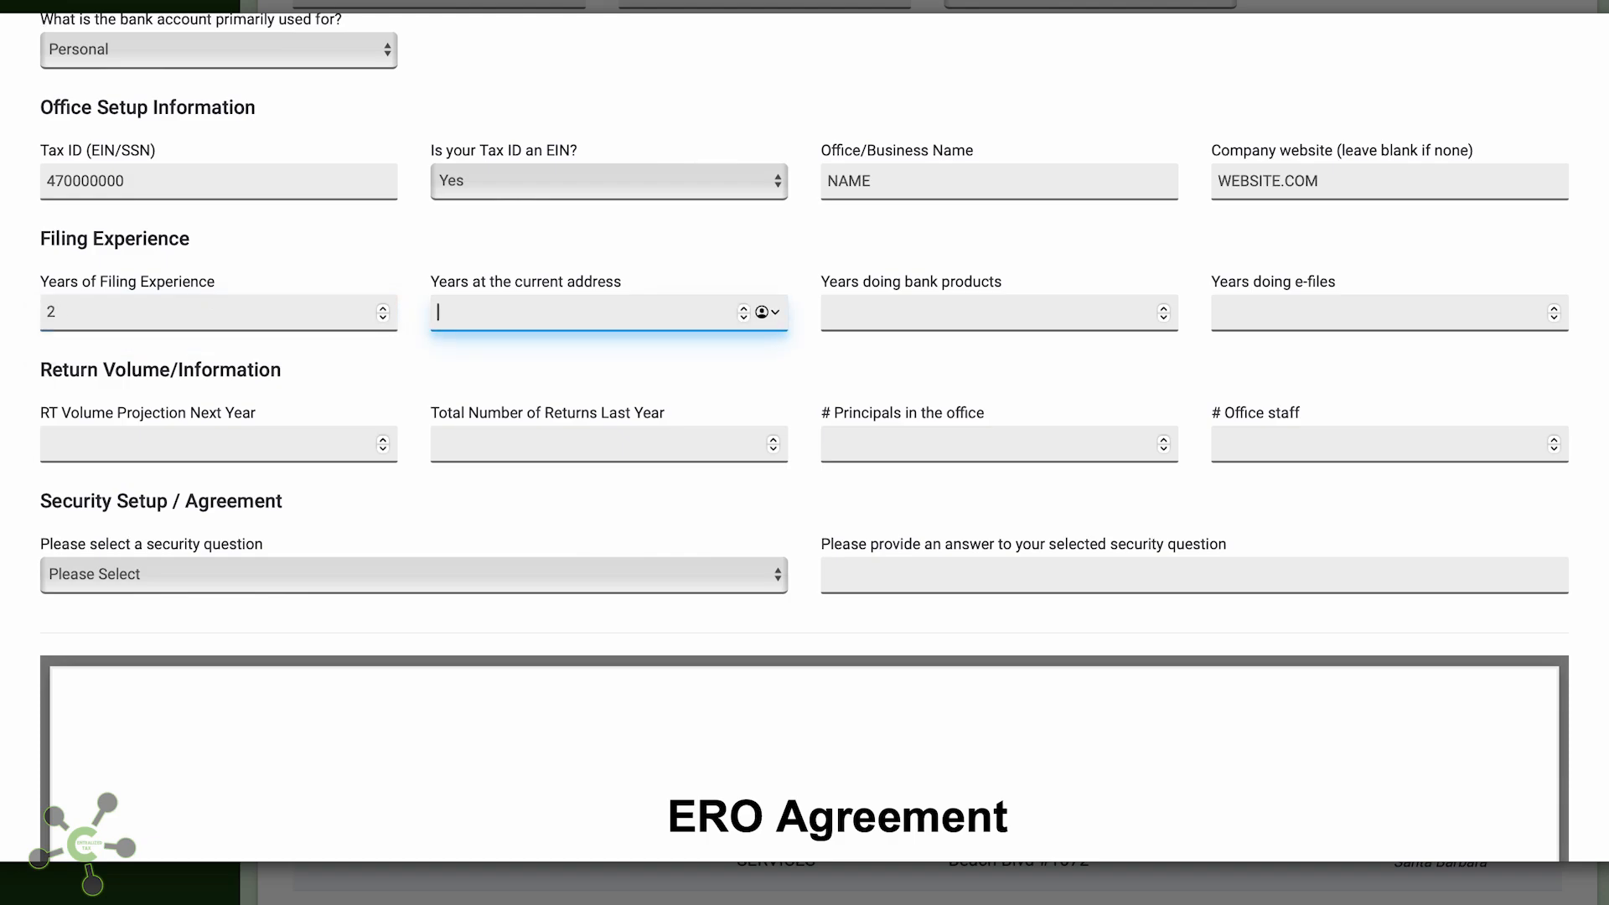
{"action": "type", "text": "2"}
{"action": "key", "text": "Tab"}
{"action": "type", "text": "2"}
{"action": "key", "text": "Tab"}
{"action": "type", "text": "2"}
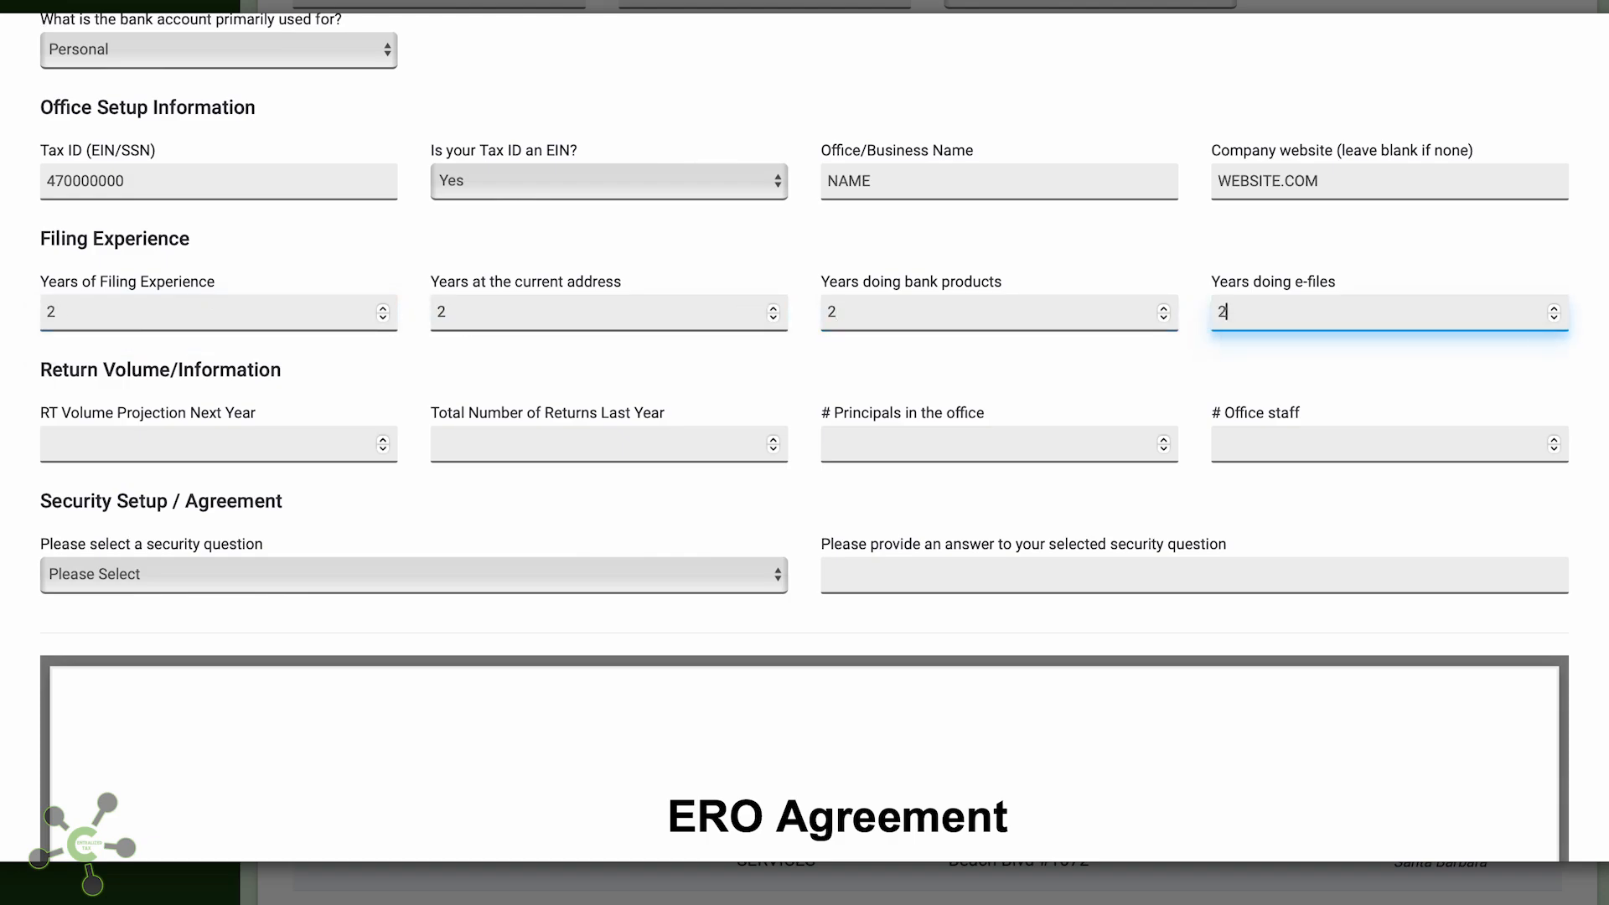
{"action": "key", "text": "Tab"}
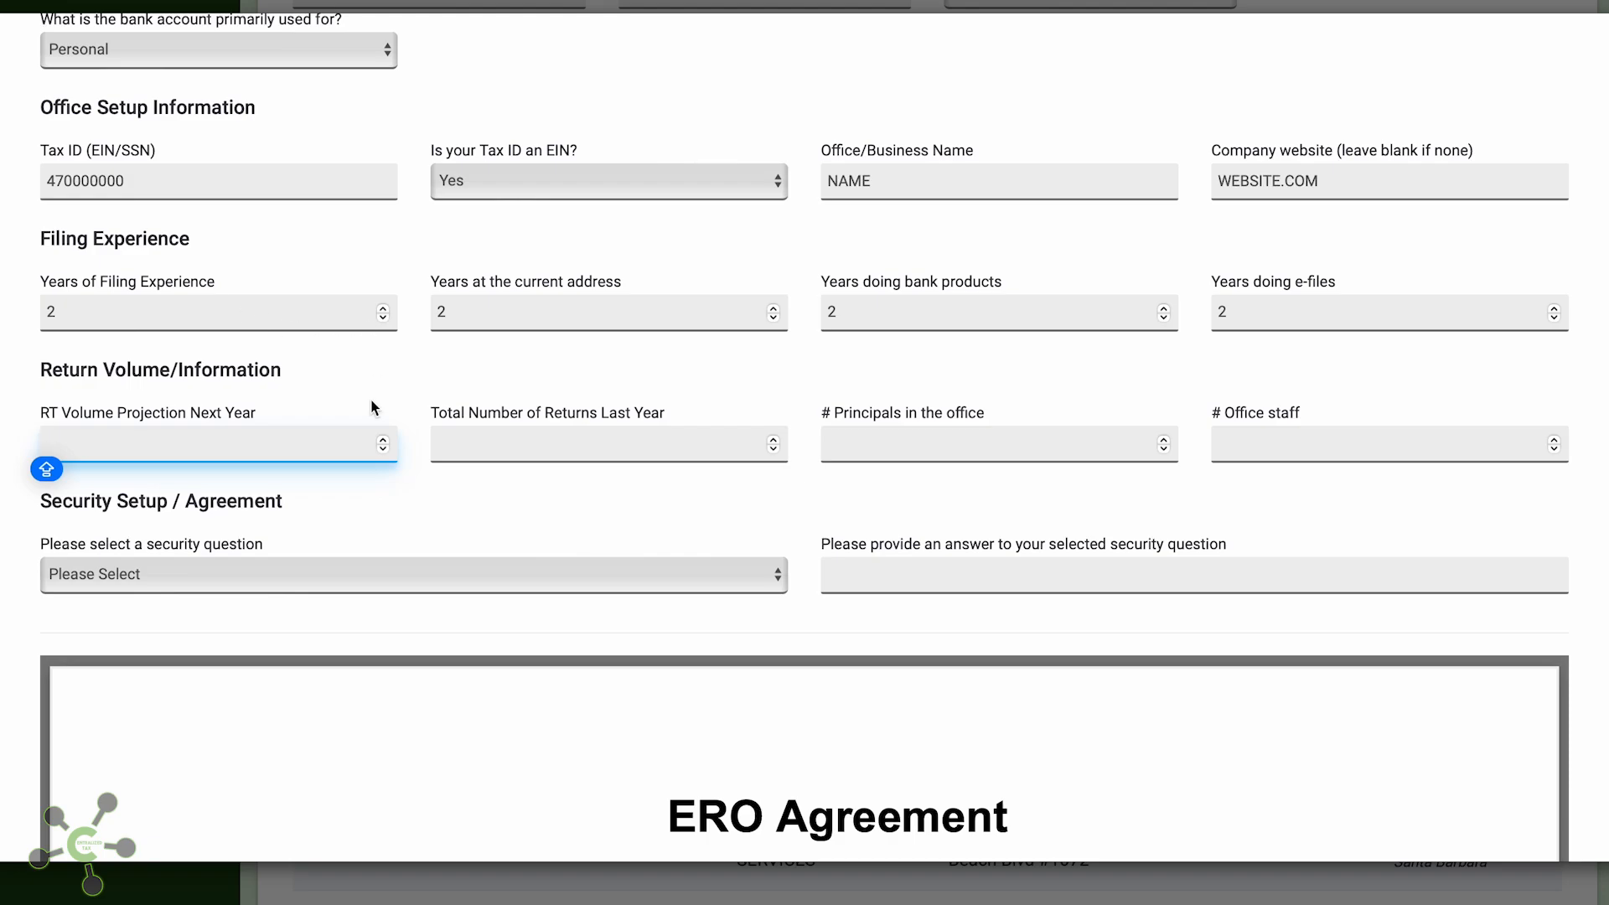
{"action": "type", "text": "45"}
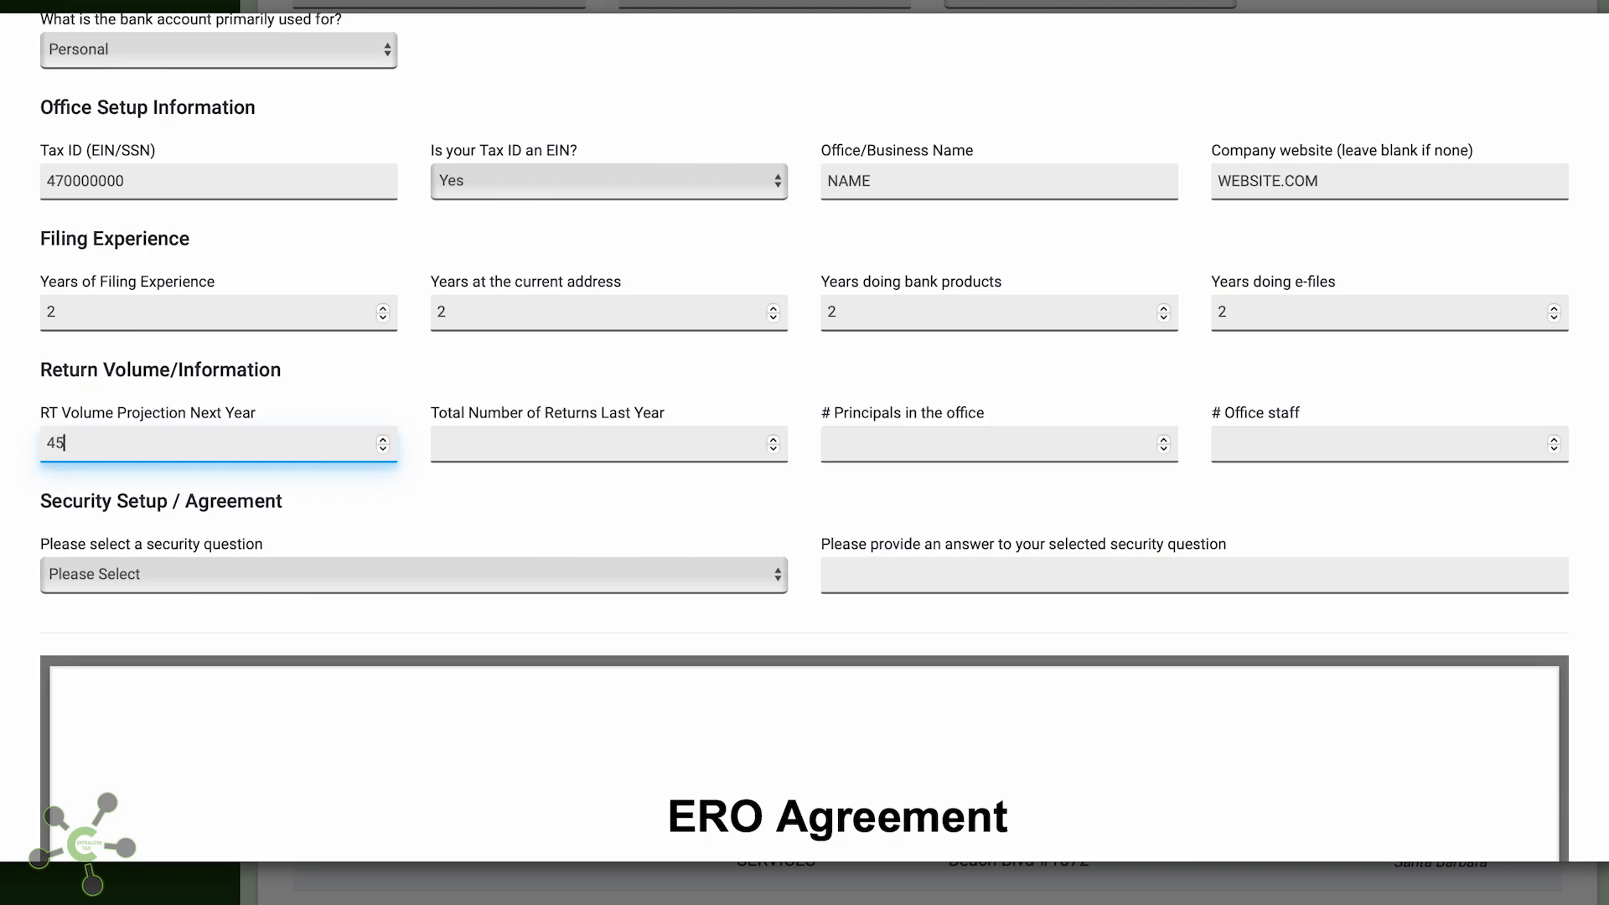
{"action": "type", "text": "45"}
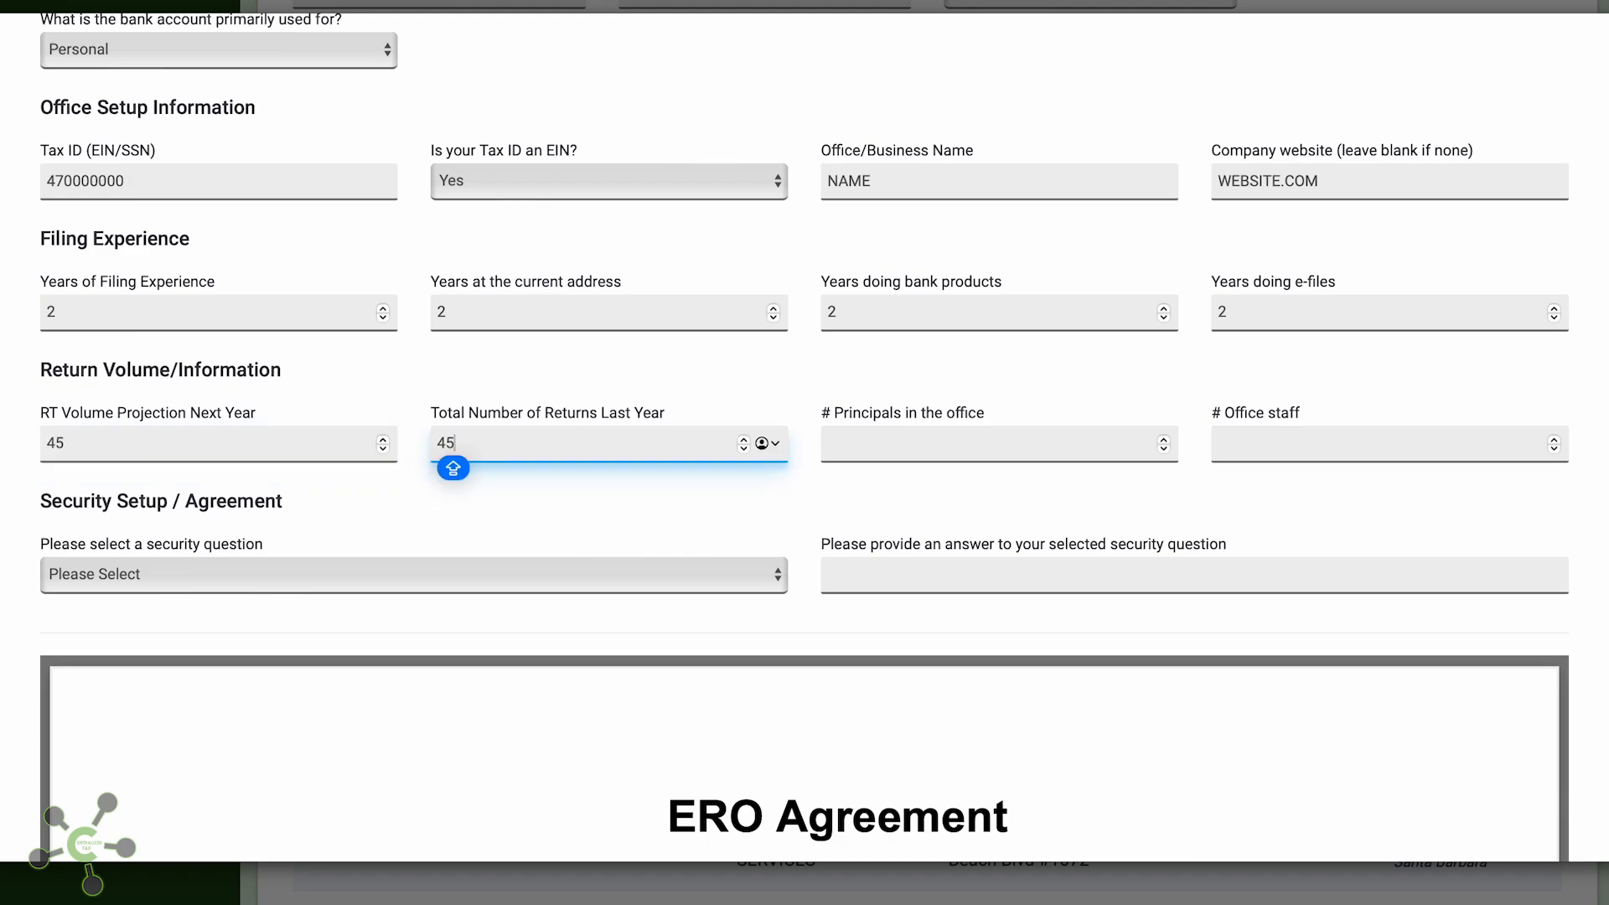
{"action": "key", "text": "Tab"}
{"action": "type", "text": "1"}
{"action": "key", "text": "Tab"}
{"action": "type", "text": "1"}
{"action": "key", "text": "Tab"}
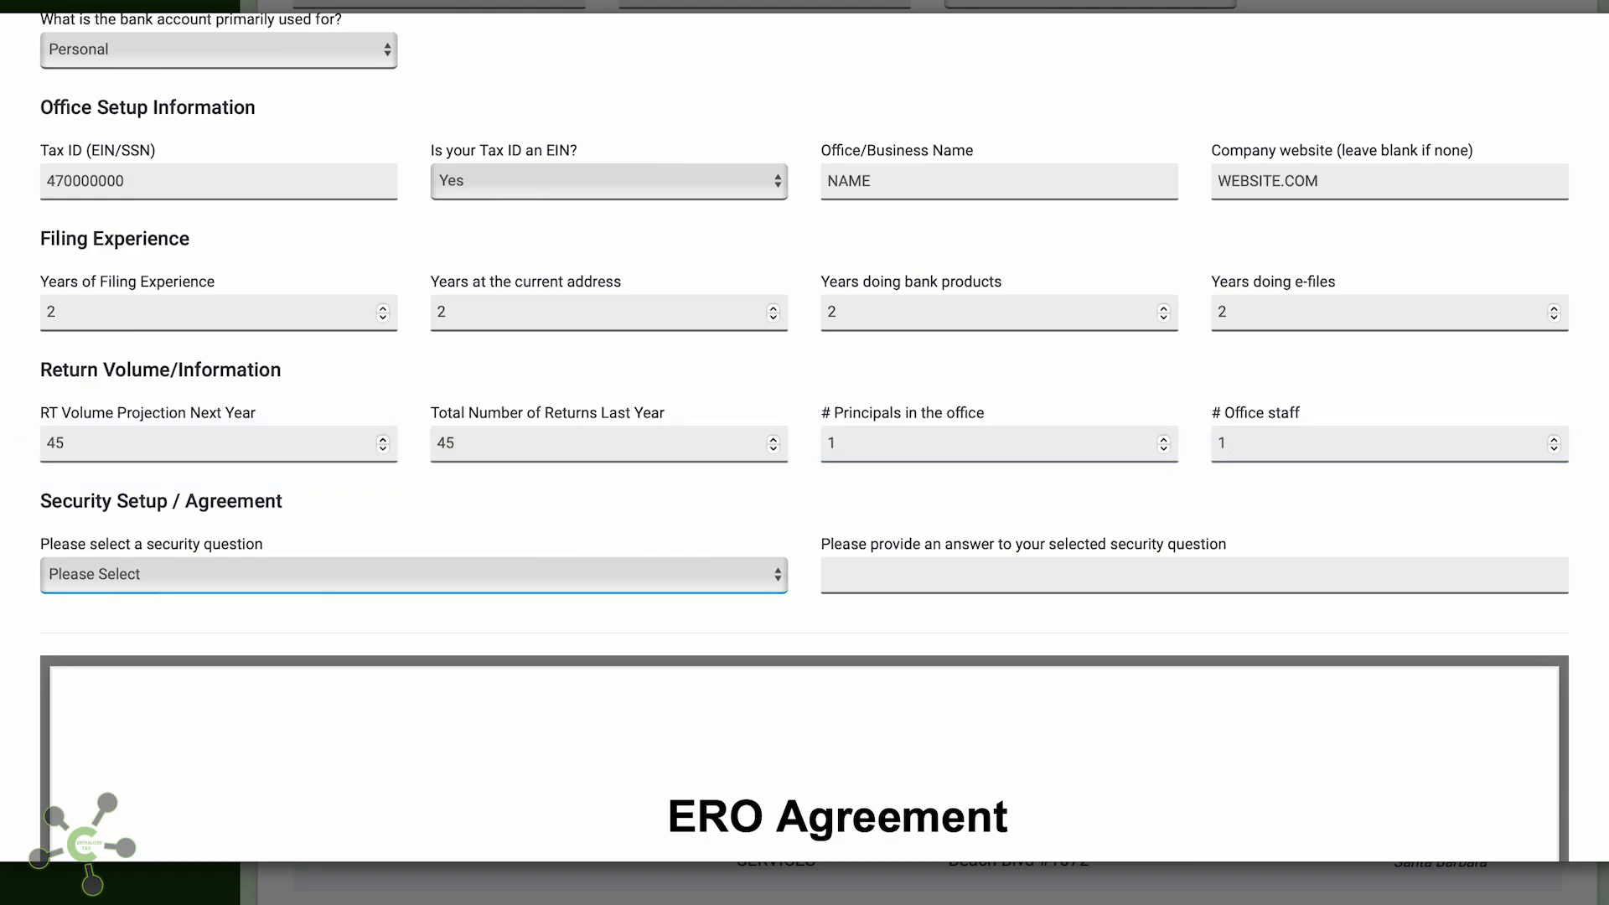
Choose 'What is your Mother's Maiden Name?' as the security question
{"action": "left_click", "coordinate": [303, 590]}
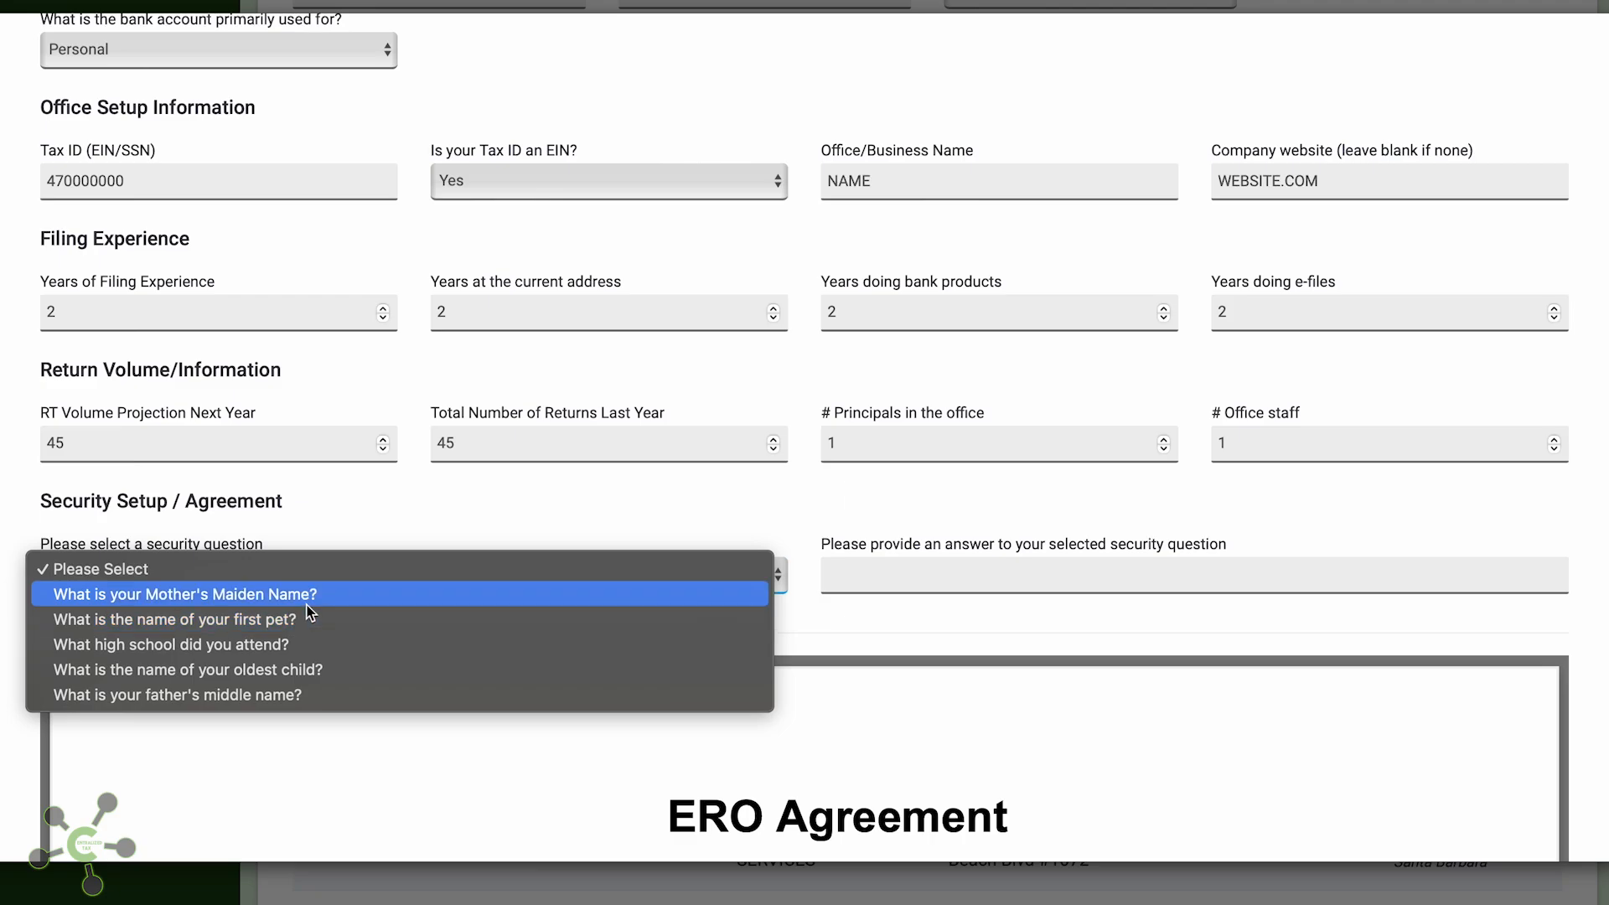
{"action": "left_click", "coordinate": [305, 594]}
{"action": "left_click", "coordinate": [909, 580]}
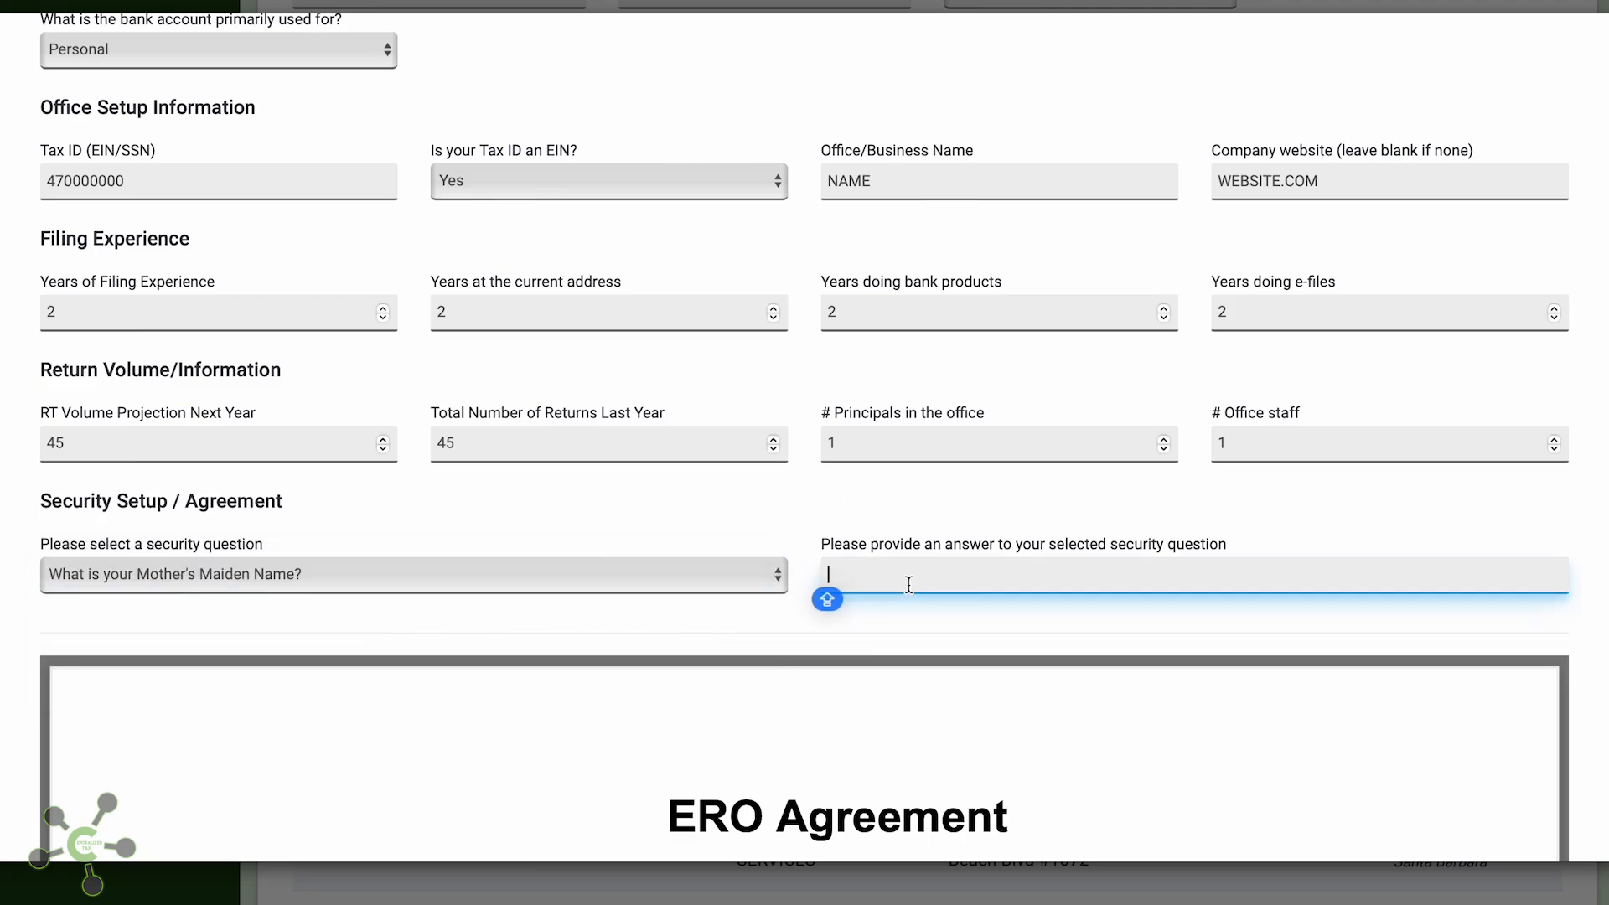
Type the answer to the mother's maiden name security question
{"action": "type", "text": "NAME"}
{"action": "scroll", "coordinate": [1035, 642], "scroll_direction": "down", "scroll_amount": 6}
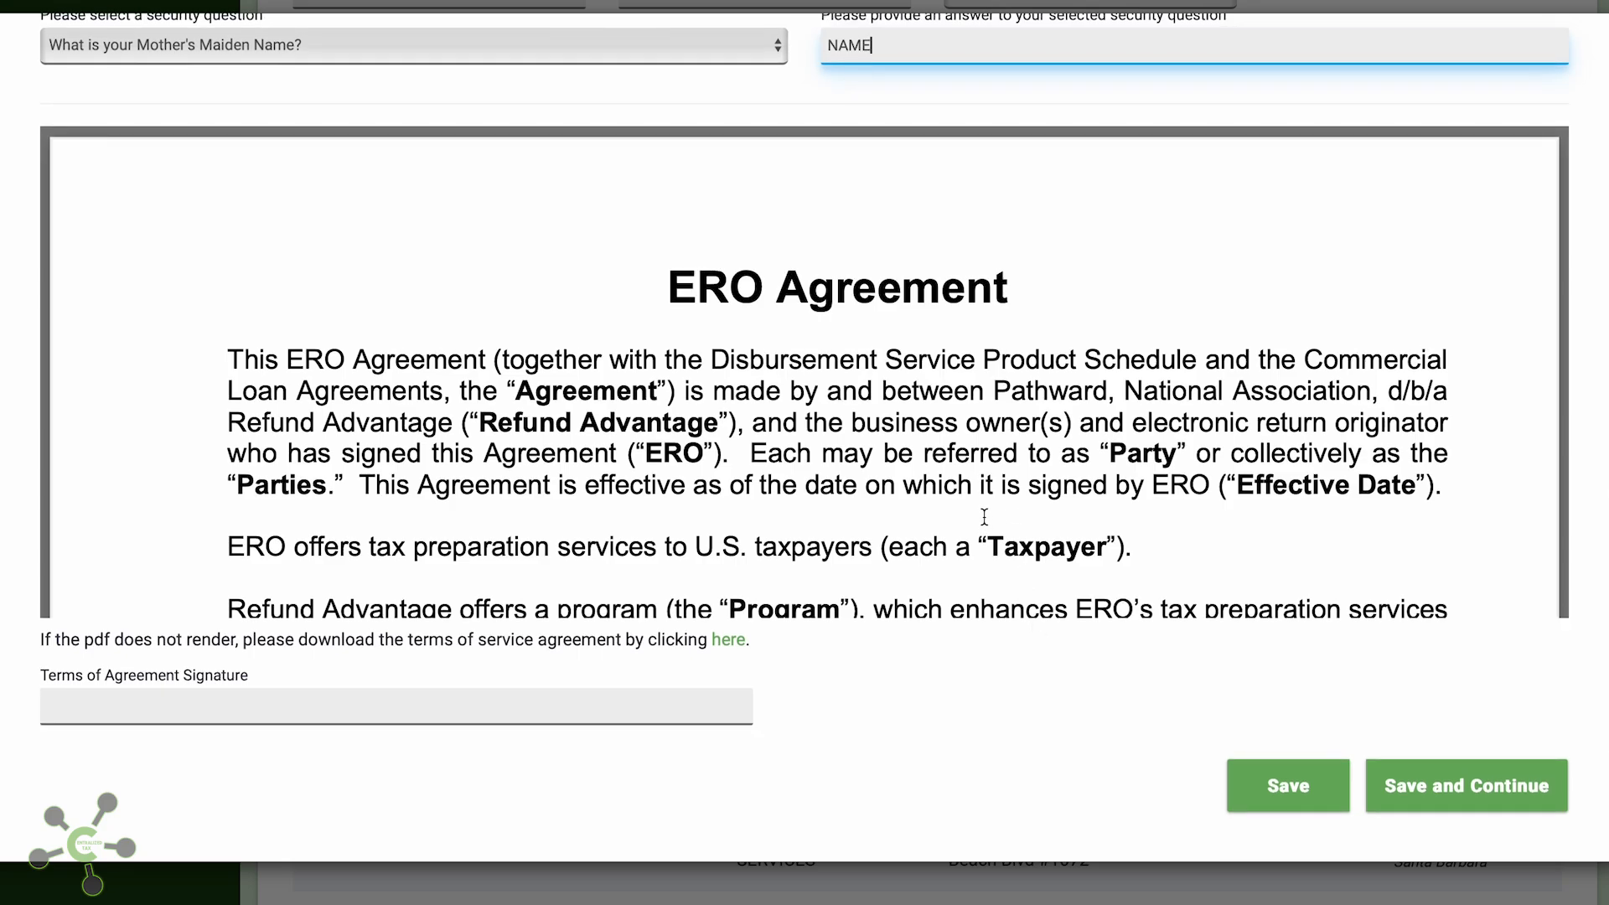
{"action": "left_click", "coordinate": [928, 458]}
Review the ERO Agreement, sign it with the preparer's name, and save to continue
{"action": "scroll", "coordinate": [928, 459], "scroll_direction": "down", "scroll_amount": 1}
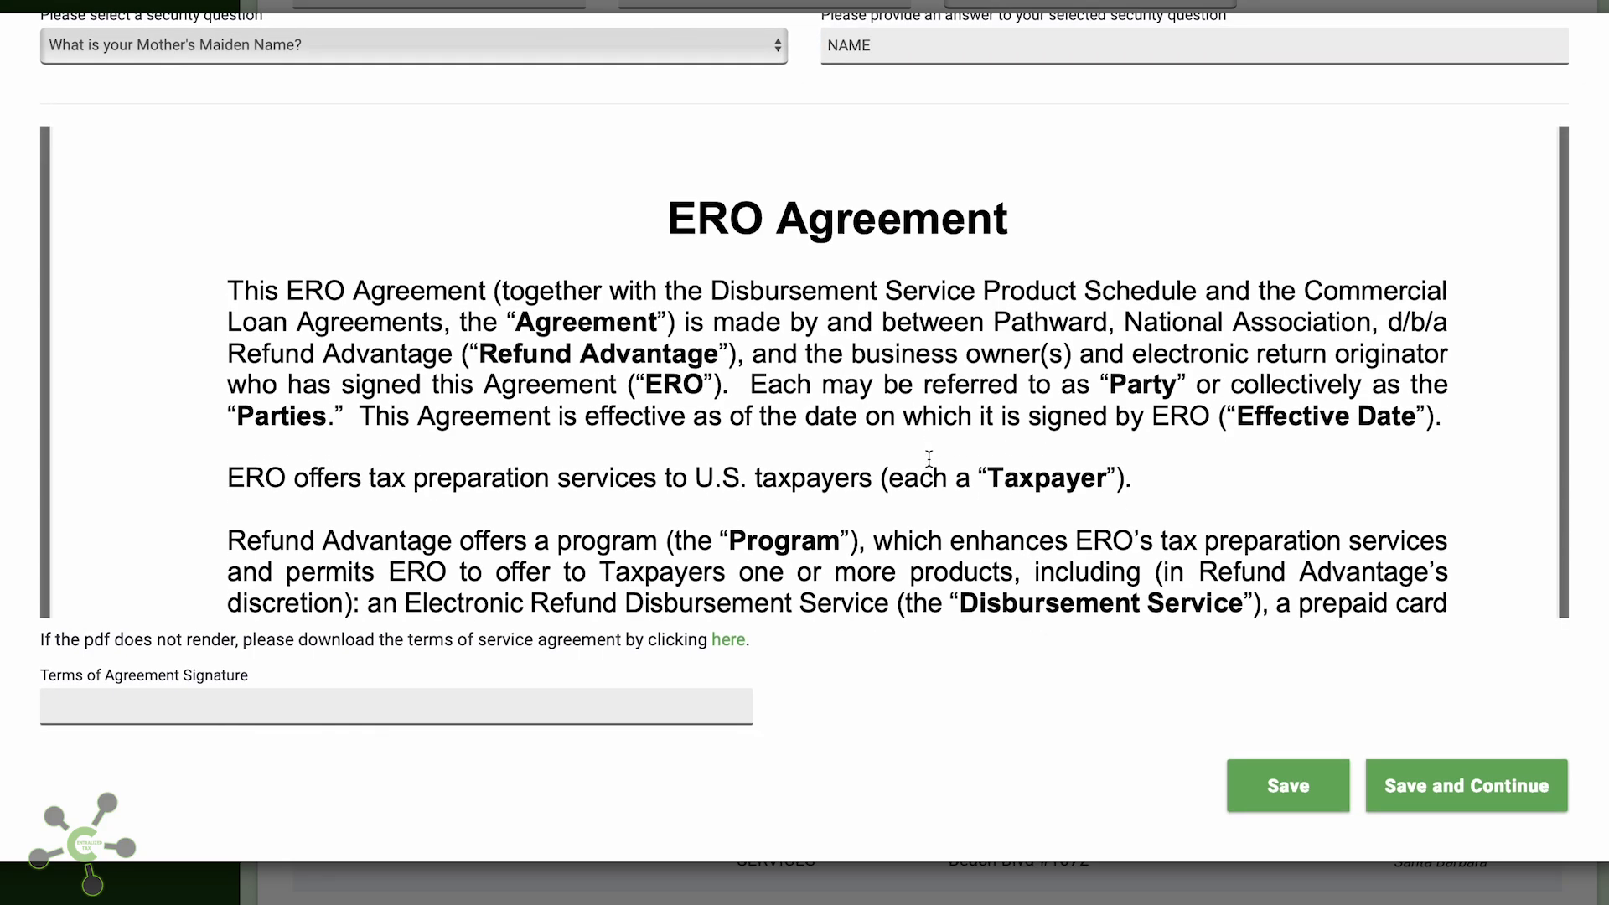
{"action": "scroll", "coordinate": [929, 459], "scroll_direction": "down", "scroll_amount": 20}
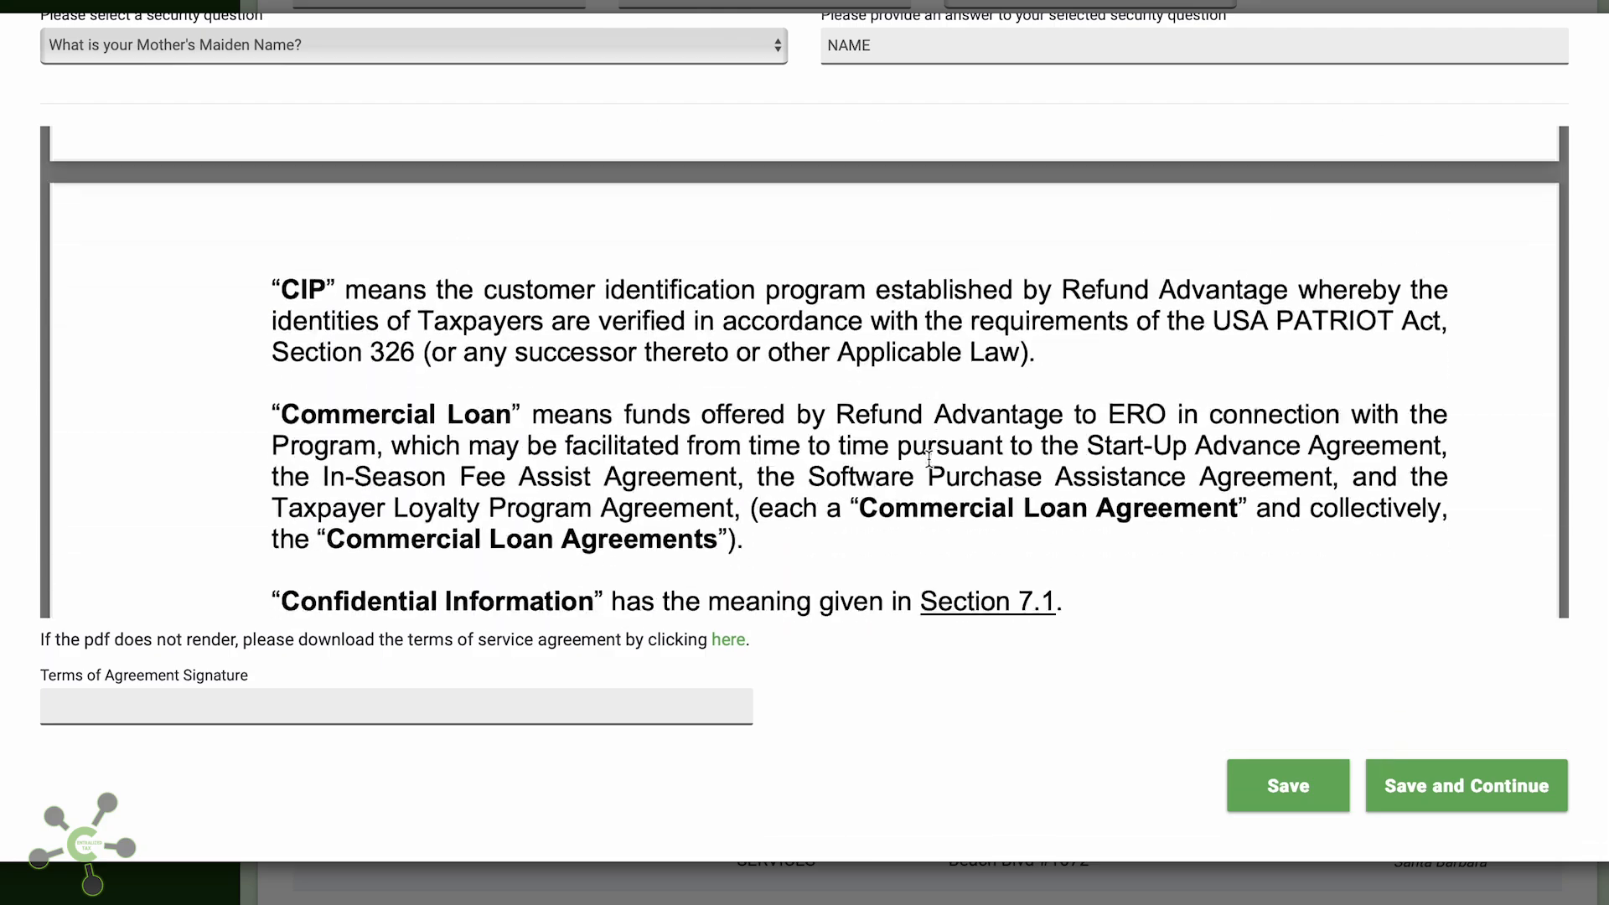
{"action": "scroll", "coordinate": [928, 458], "scroll_direction": "down", "scroll_amount": 5}
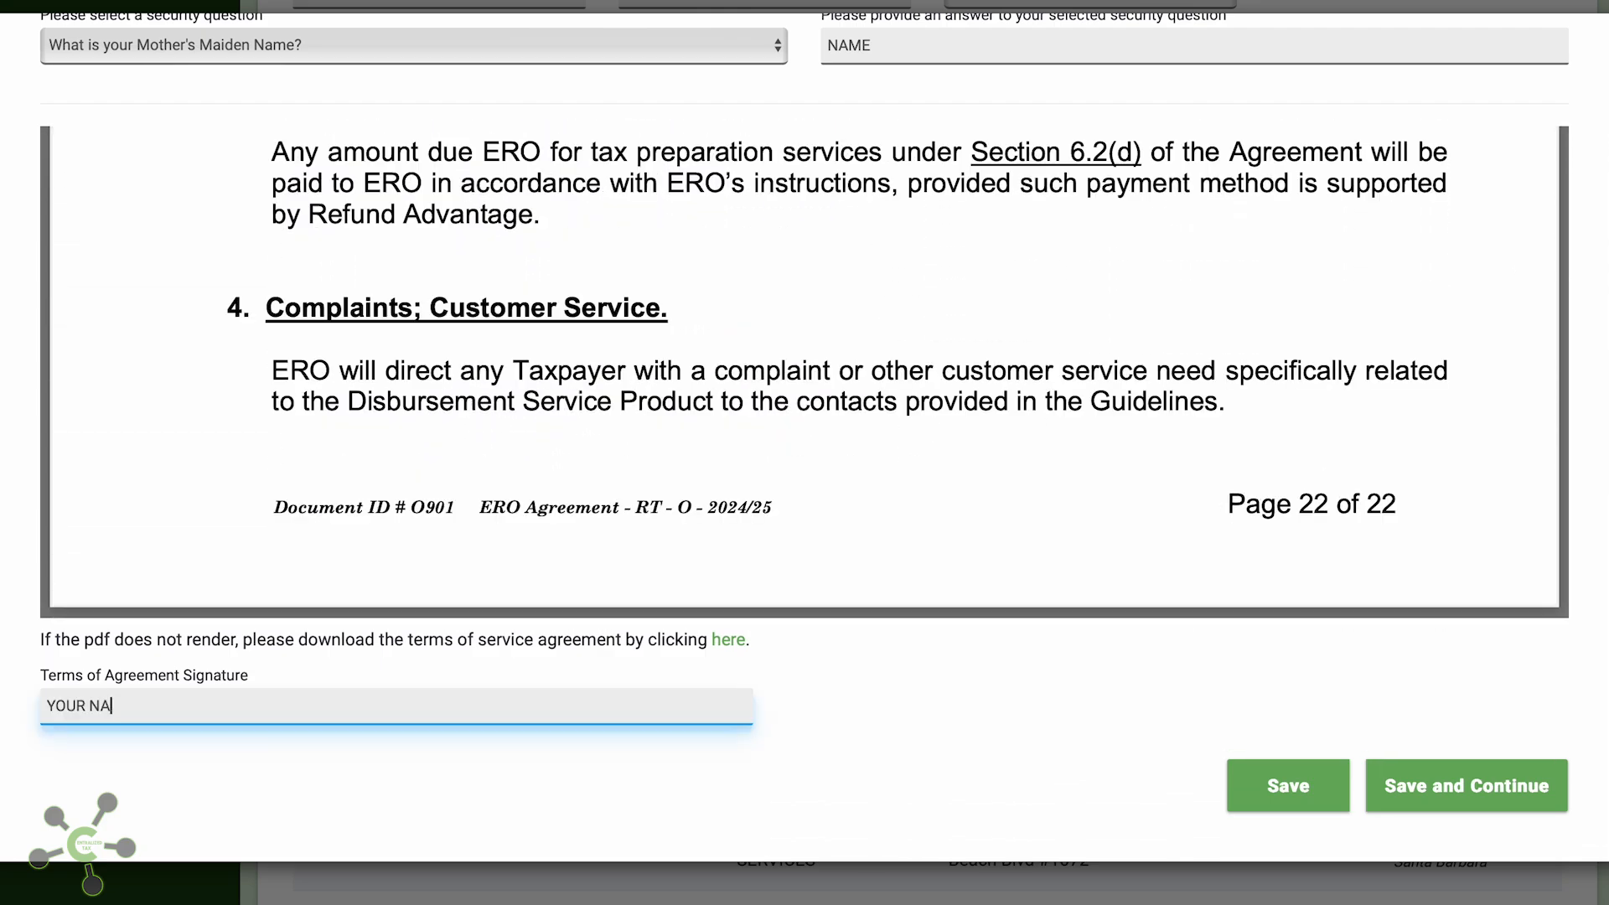
{"action": "type", "text": "W"}
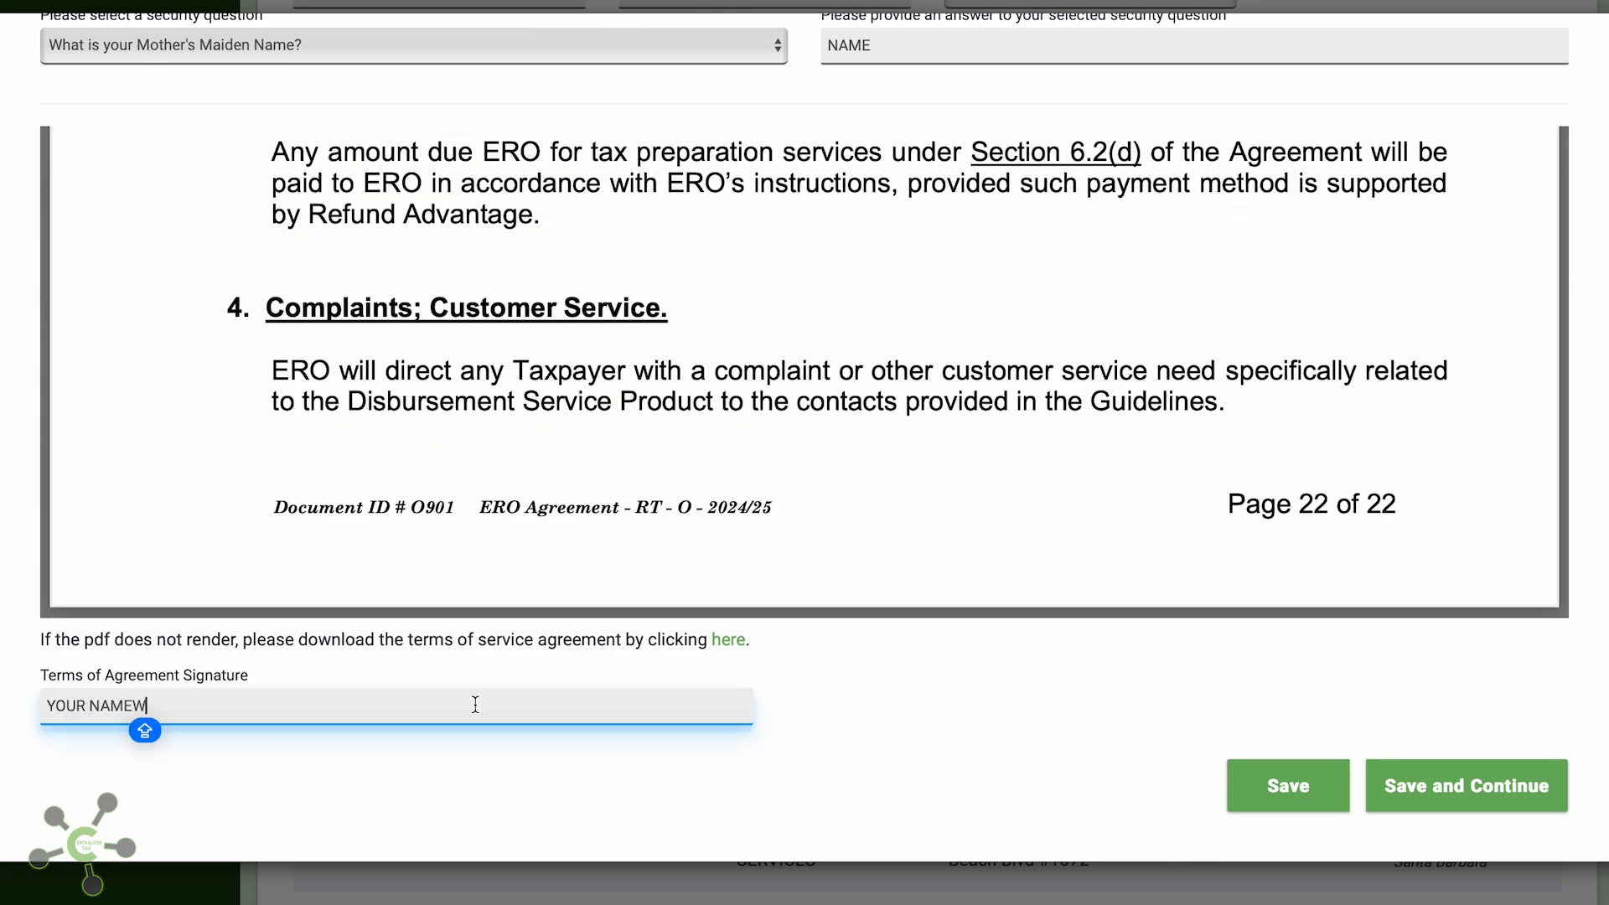
{"action": "key", "text": "BackSpace"}
{"action": "left_click", "coordinate": [1422, 781]}
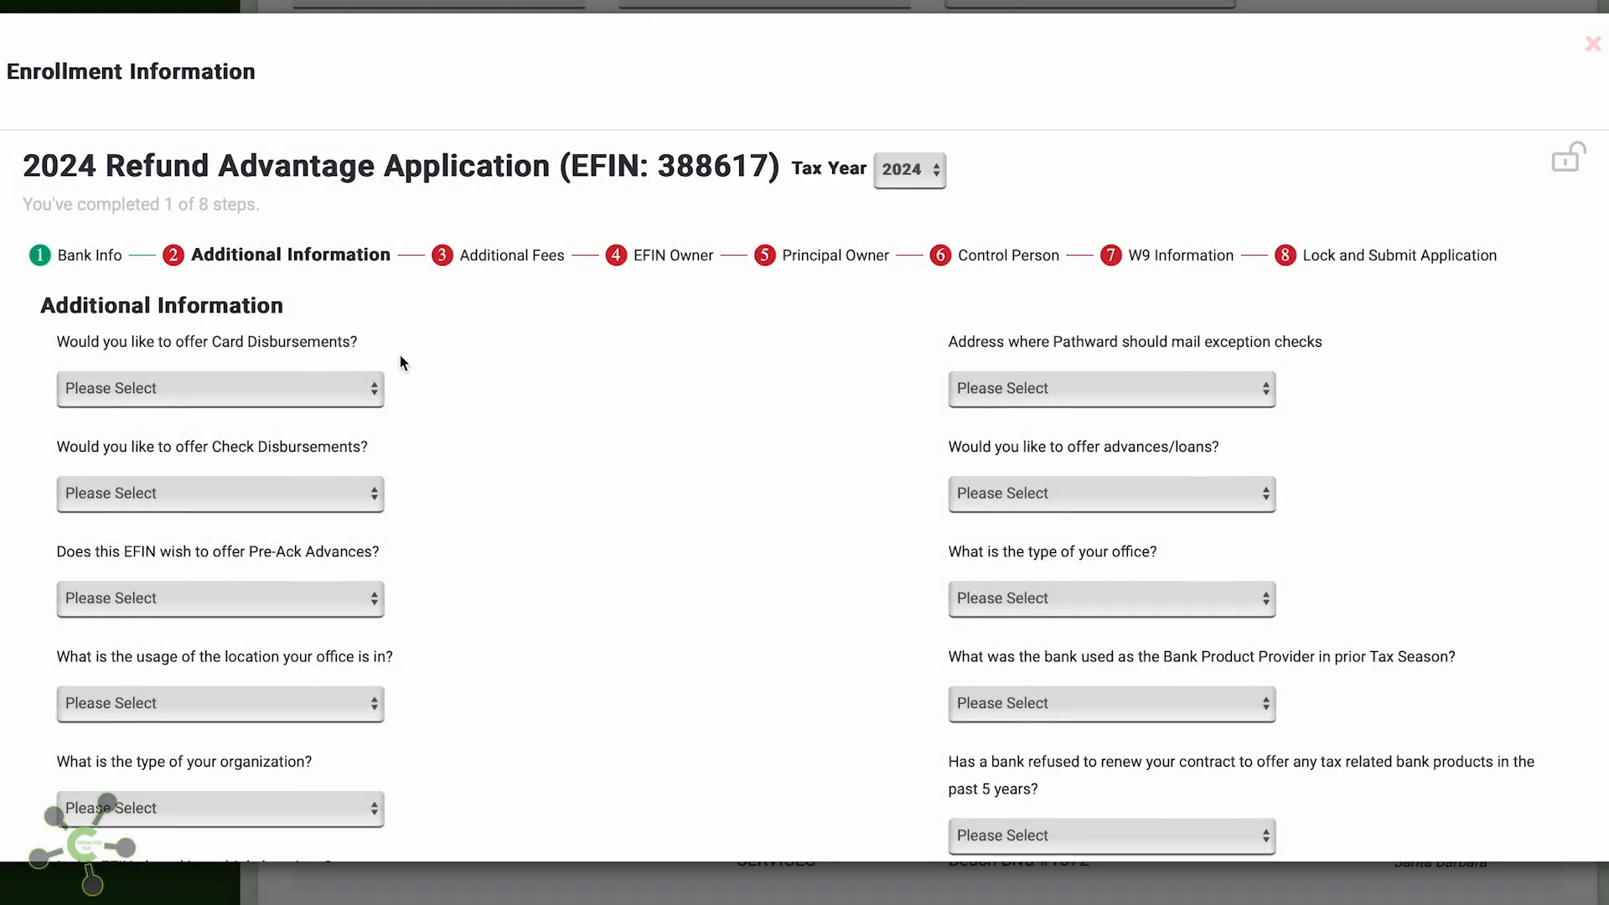
Offer card disbursements, check disbursements and pre-ack advances, and mark the location Residential
{"action": "left_click", "coordinate": [326, 396]}
{"action": "left_click", "coordinate": [327, 409]}
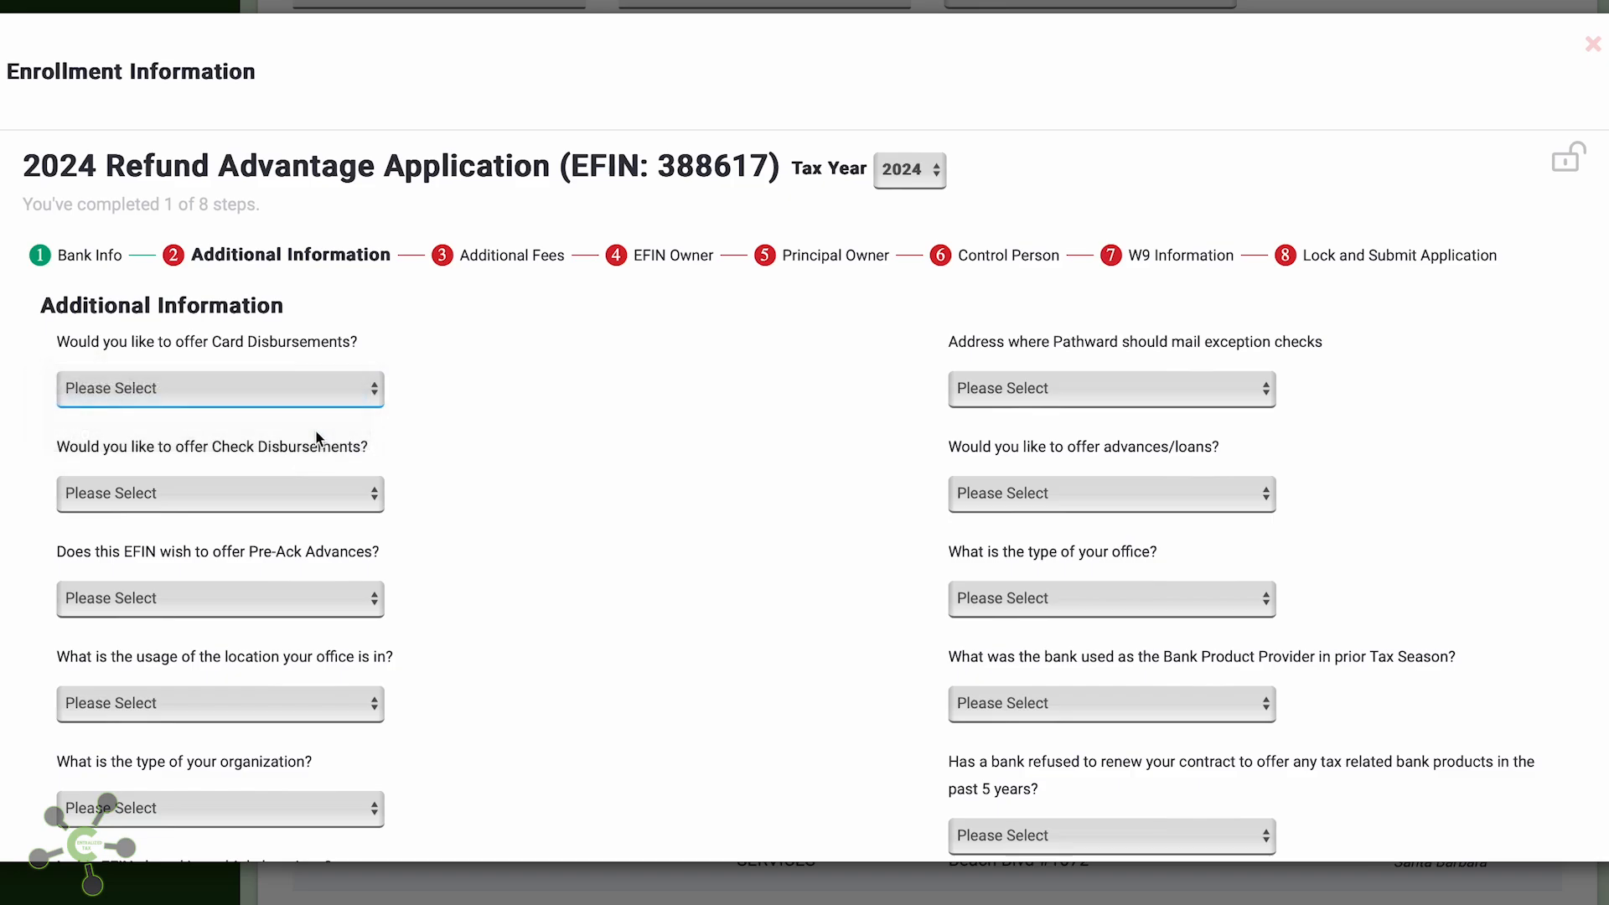
{"action": "scroll", "coordinate": [260, 431], "scroll_direction": "down", "scroll_amount": 1}
{"action": "left_click", "coordinate": [259, 431]}
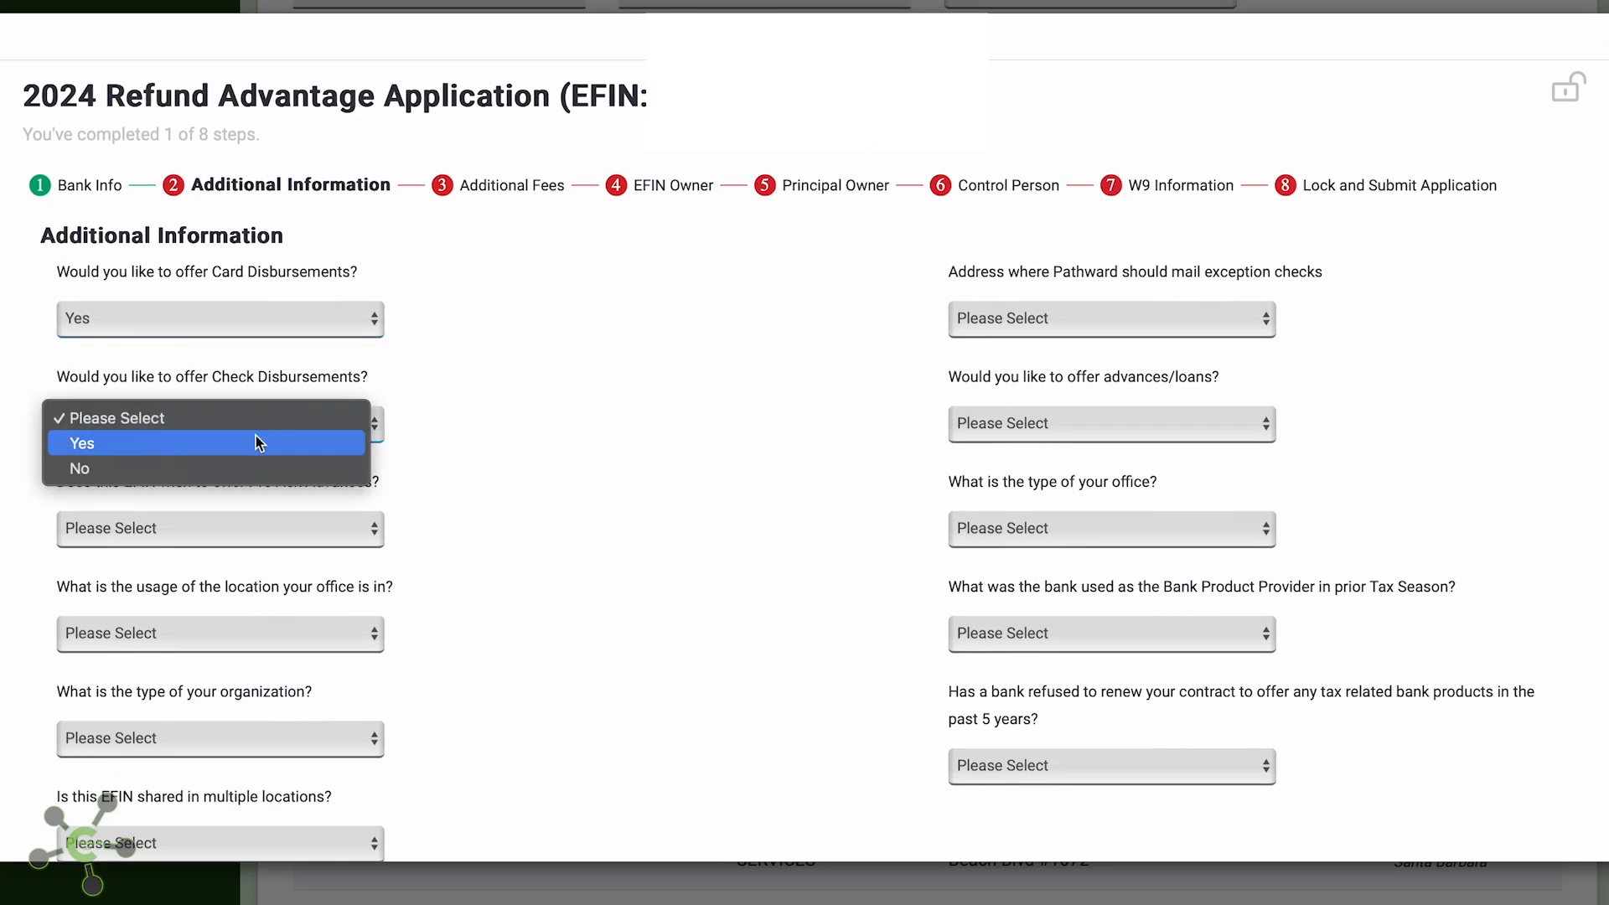
{"action": "left_click", "coordinate": [259, 442]}
{"action": "left_click", "coordinate": [240, 536]}
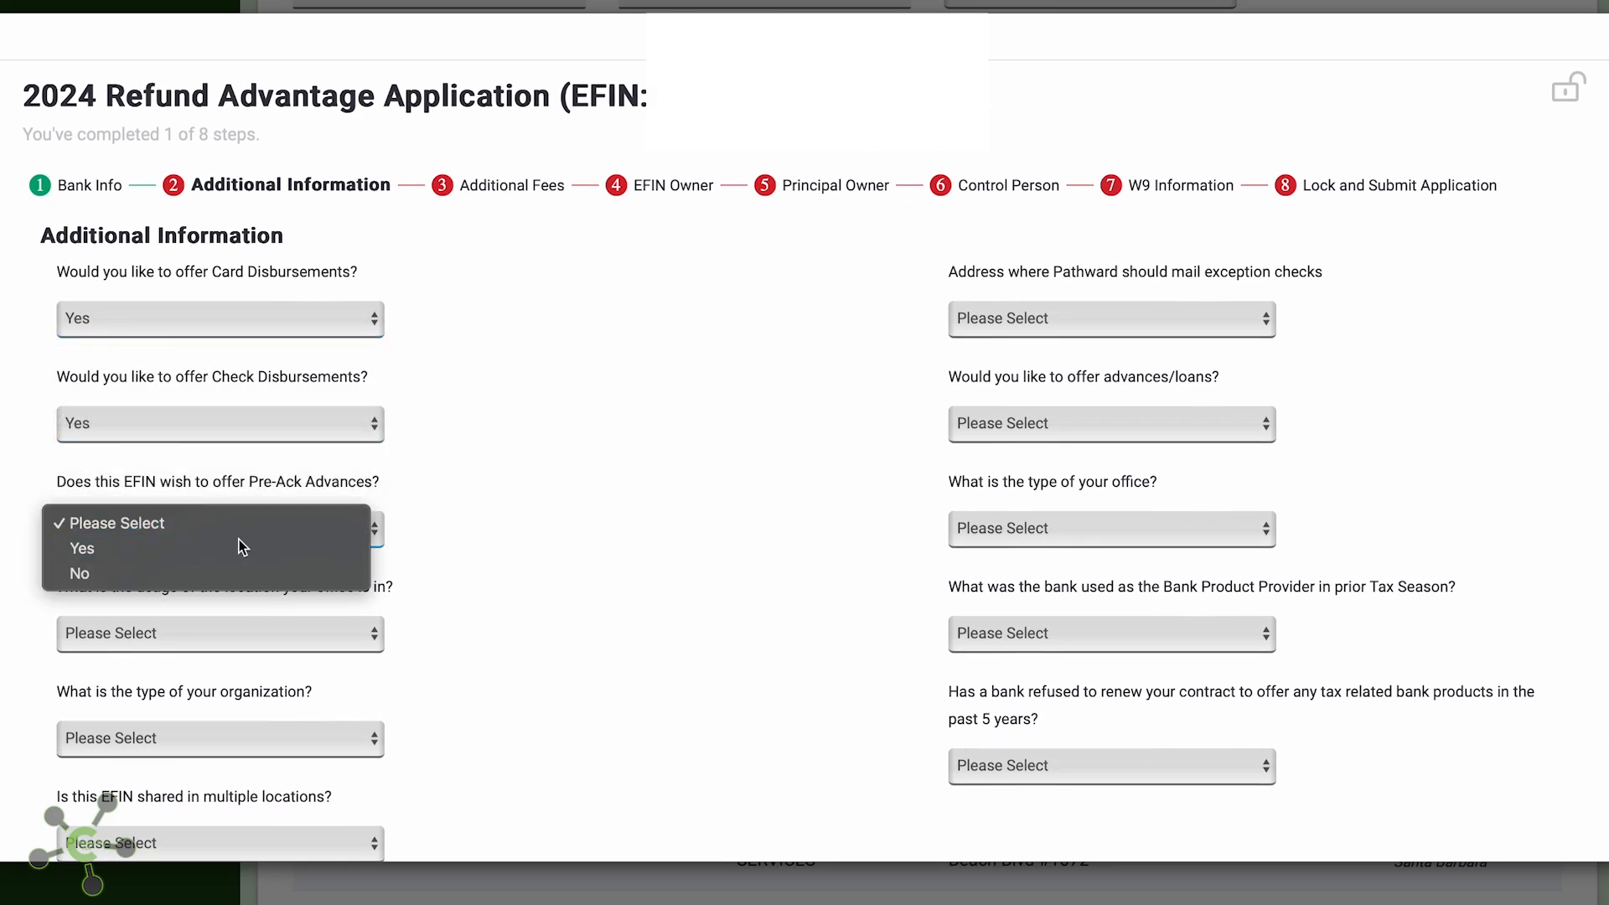
{"action": "left_click", "coordinate": [240, 548]}
{"action": "left_click", "coordinate": [205, 642]}
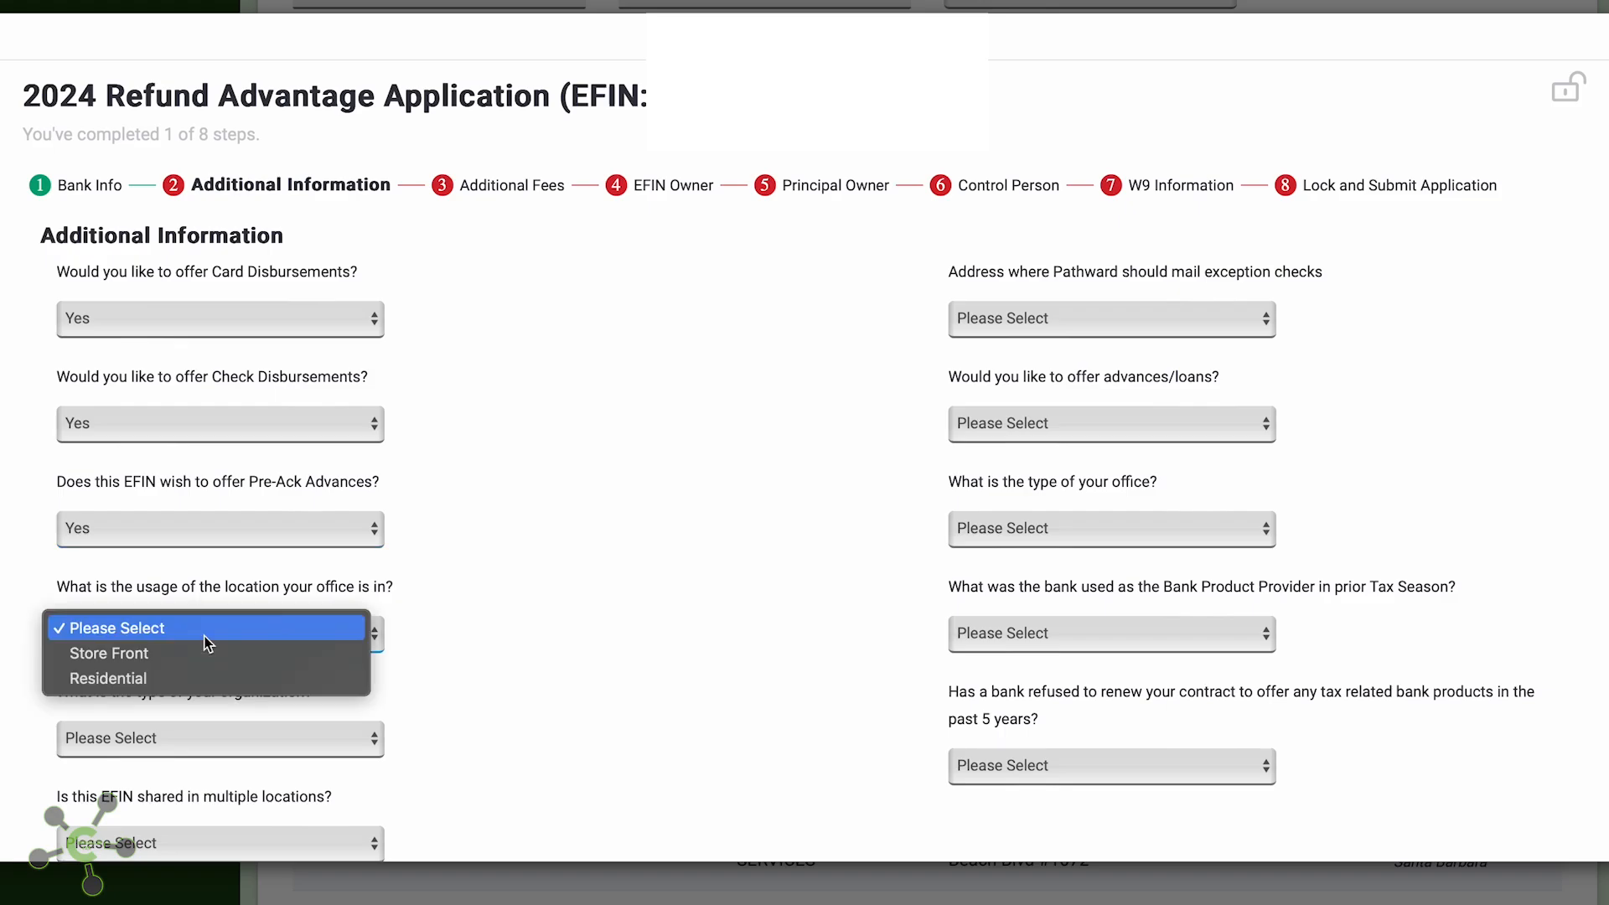
{"action": "left_click", "coordinate": [197, 674]}
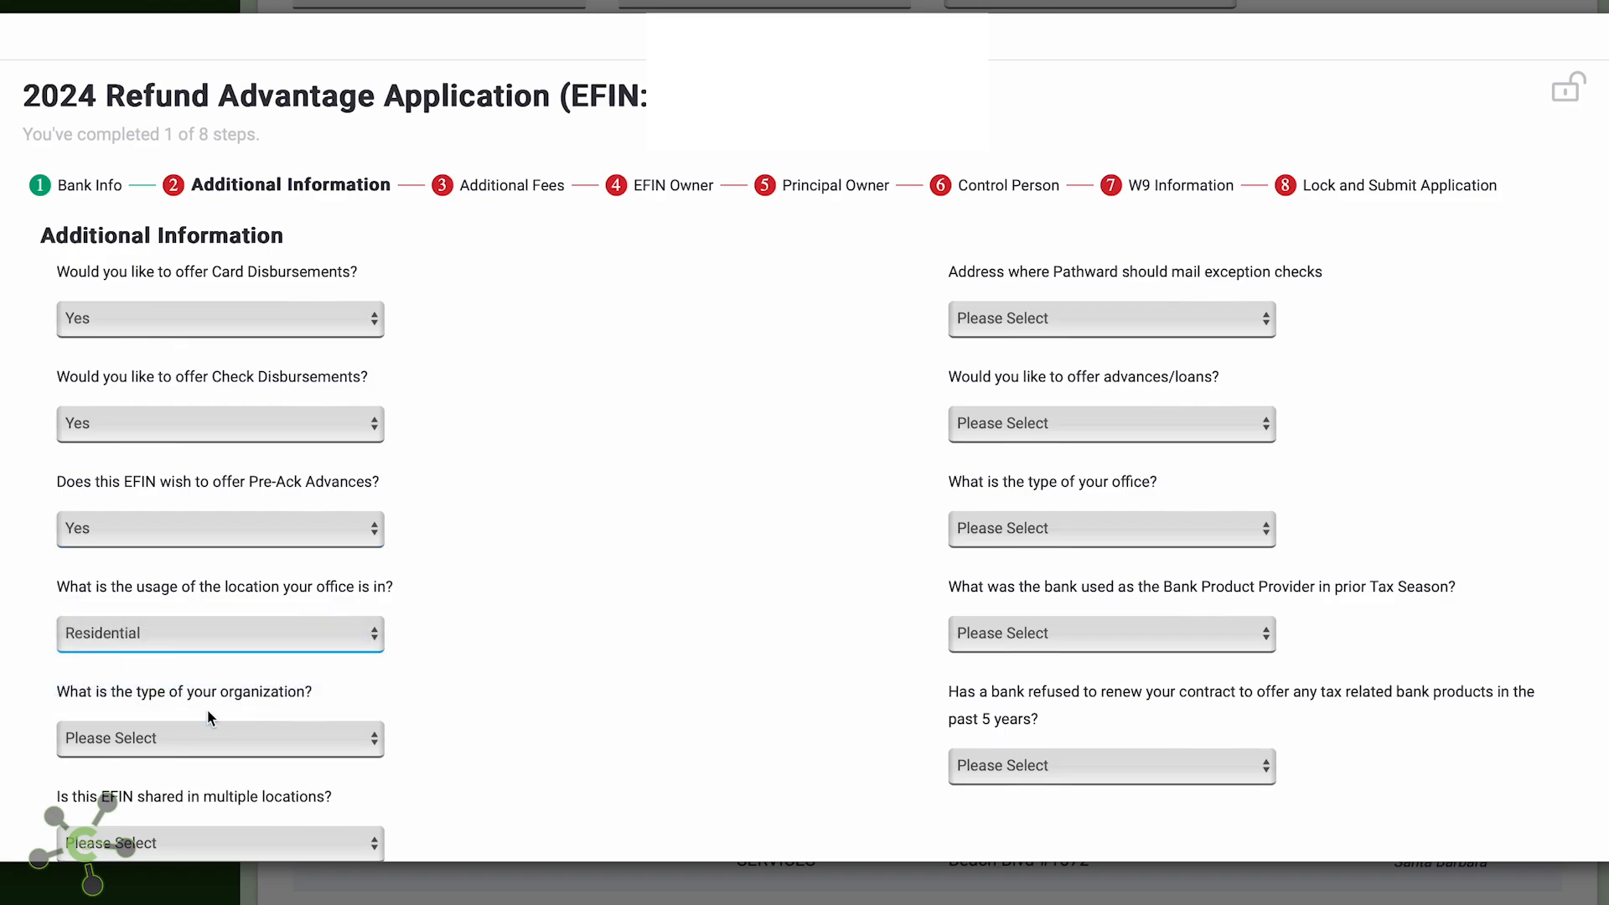
Set organization type to LLC, EFIN not shared, and exception checks mailed to Office Address
{"action": "scroll", "coordinate": [208, 708], "scroll_direction": "down", "scroll_amount": 2}
{"action": "left_click", "coordinate": [208, 645]}
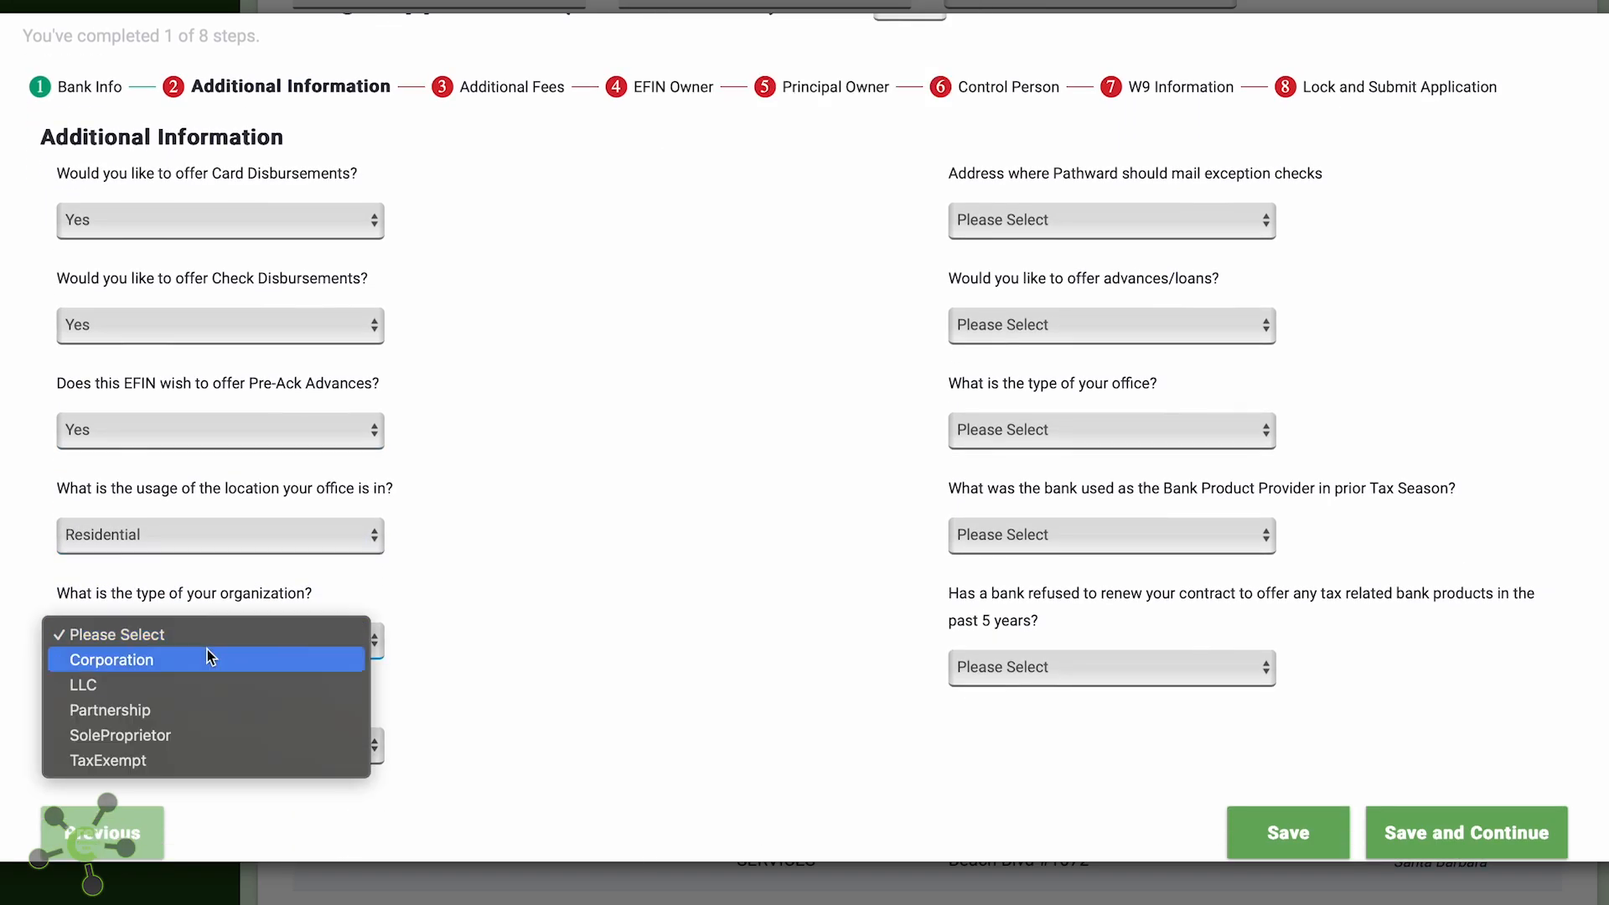
{"action": "left_click", "coordinate": [205, 685]}
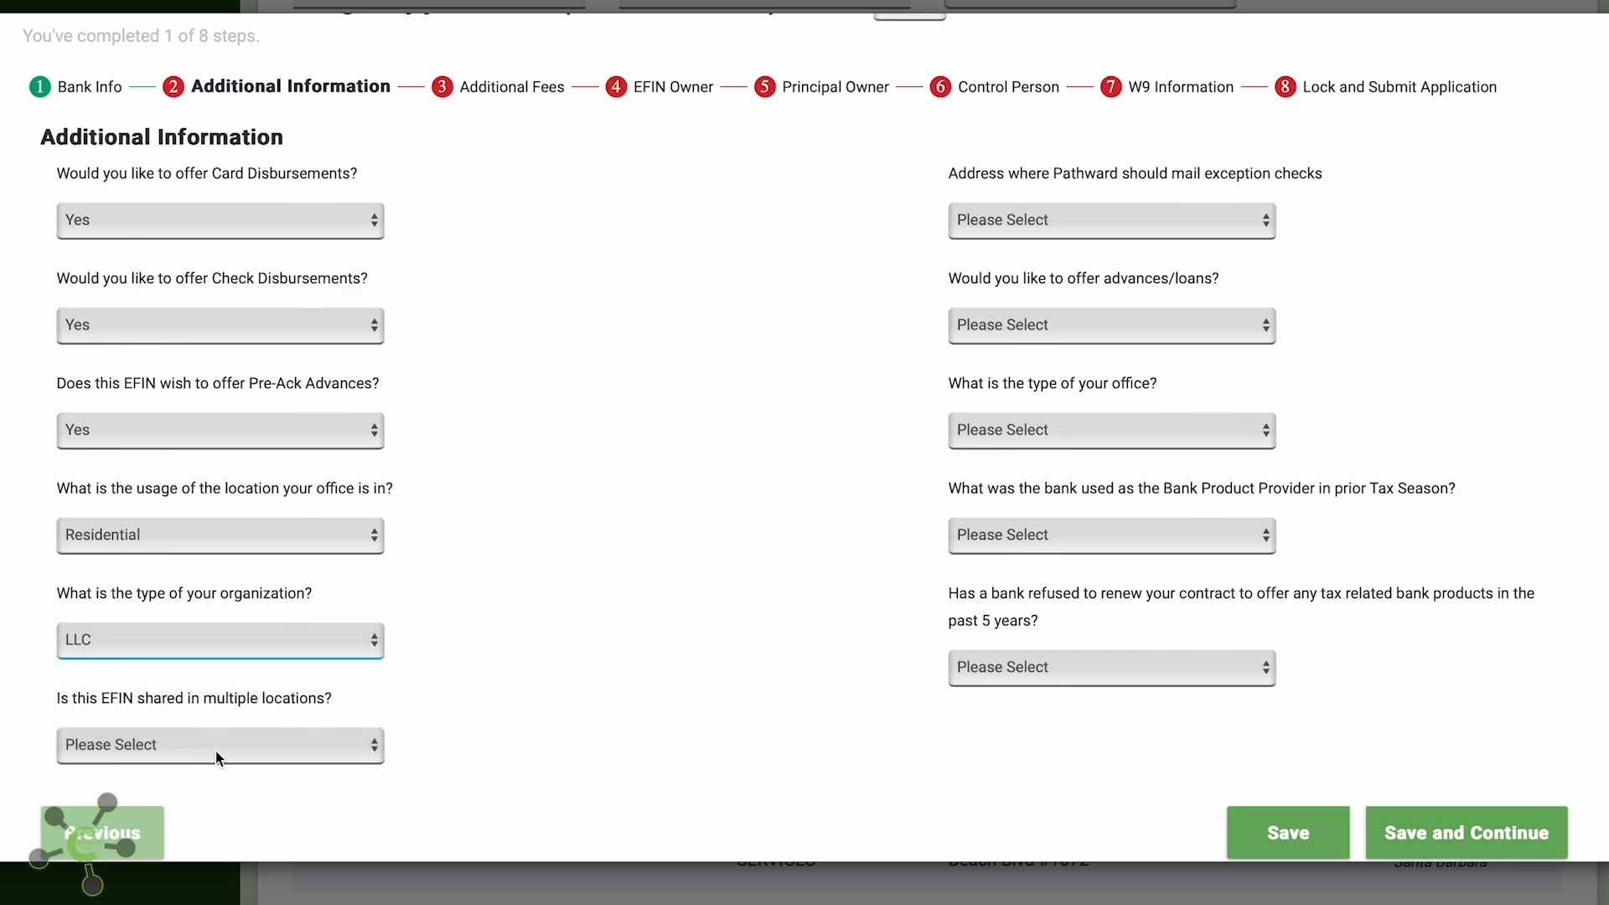
{"action": "left_click", "coordinate": [220, 758]}
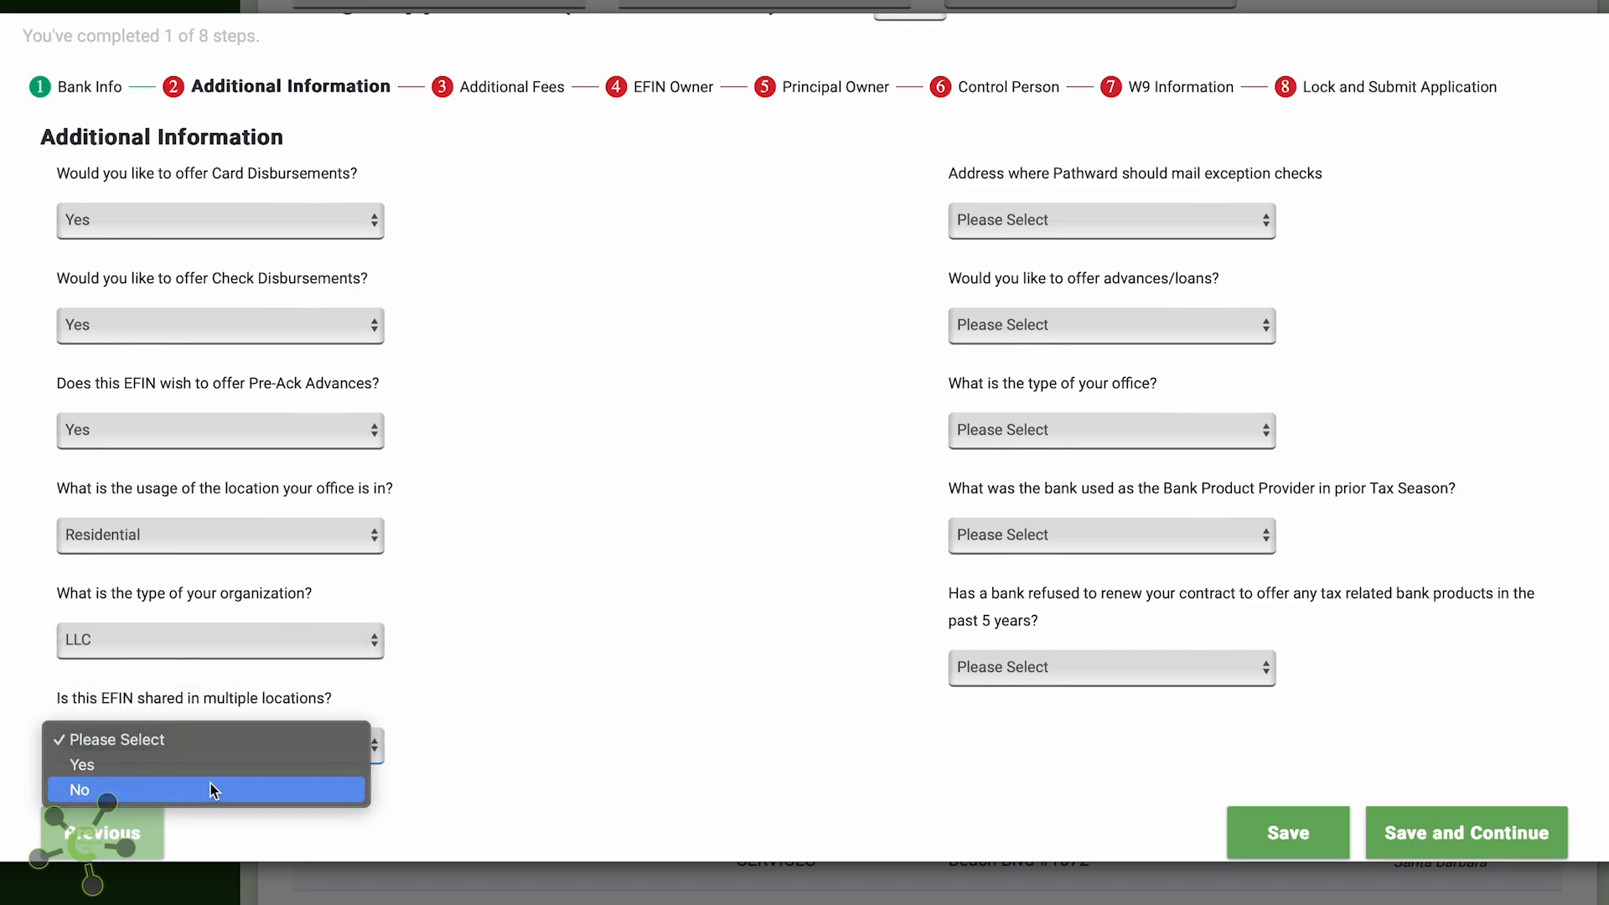
{"action": "left_click", "coordinate": [210, 783]}
{"action": "left_click", "coordinate": [1081, 219]}
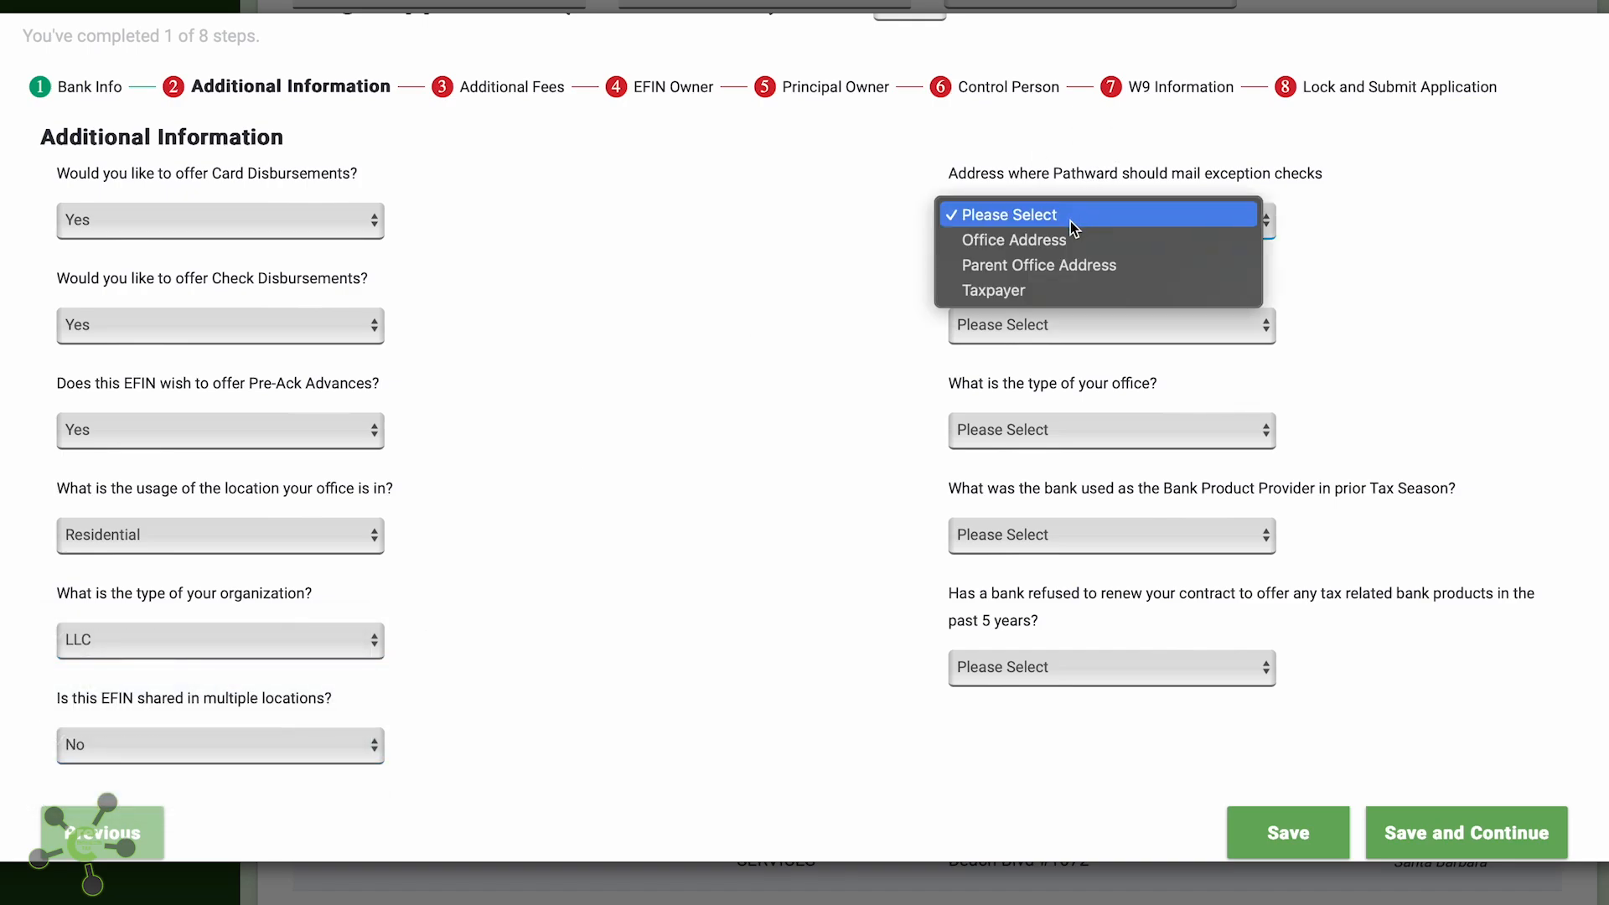
{"action": "left_click", "coordinate": [1068, 241]}
Answer Yes to advances, Stand Alone office, EPS prior provider, No bank refusal, and save
{"action": "left_click", "coordinate": [1022, 327]}
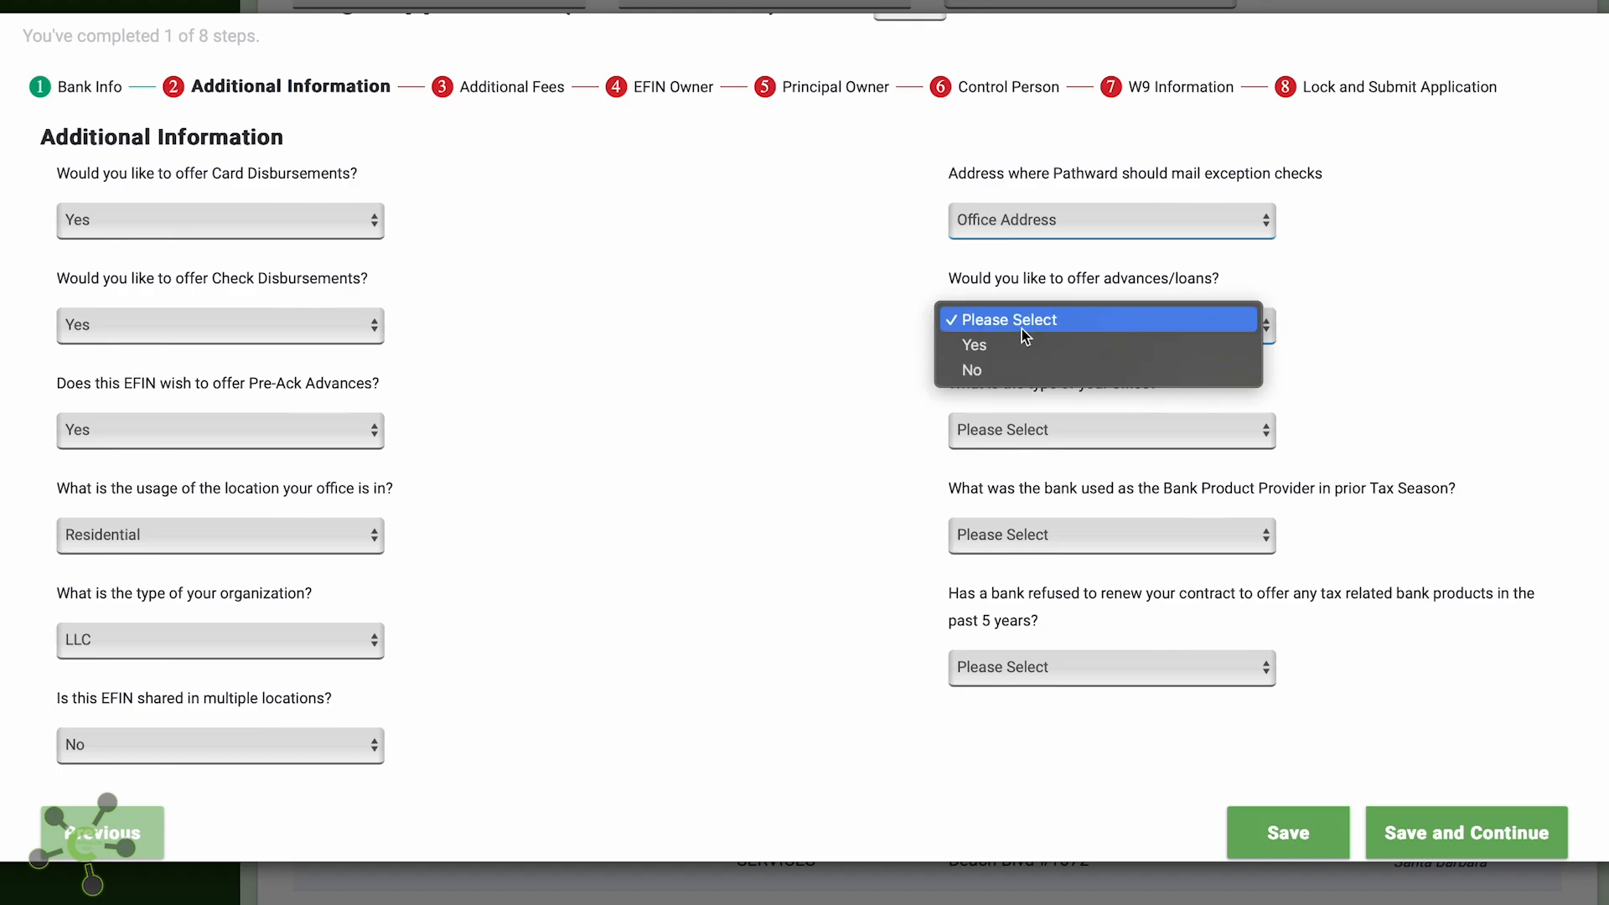
{"action": "left_click", "coordinate": [1019, 344]}
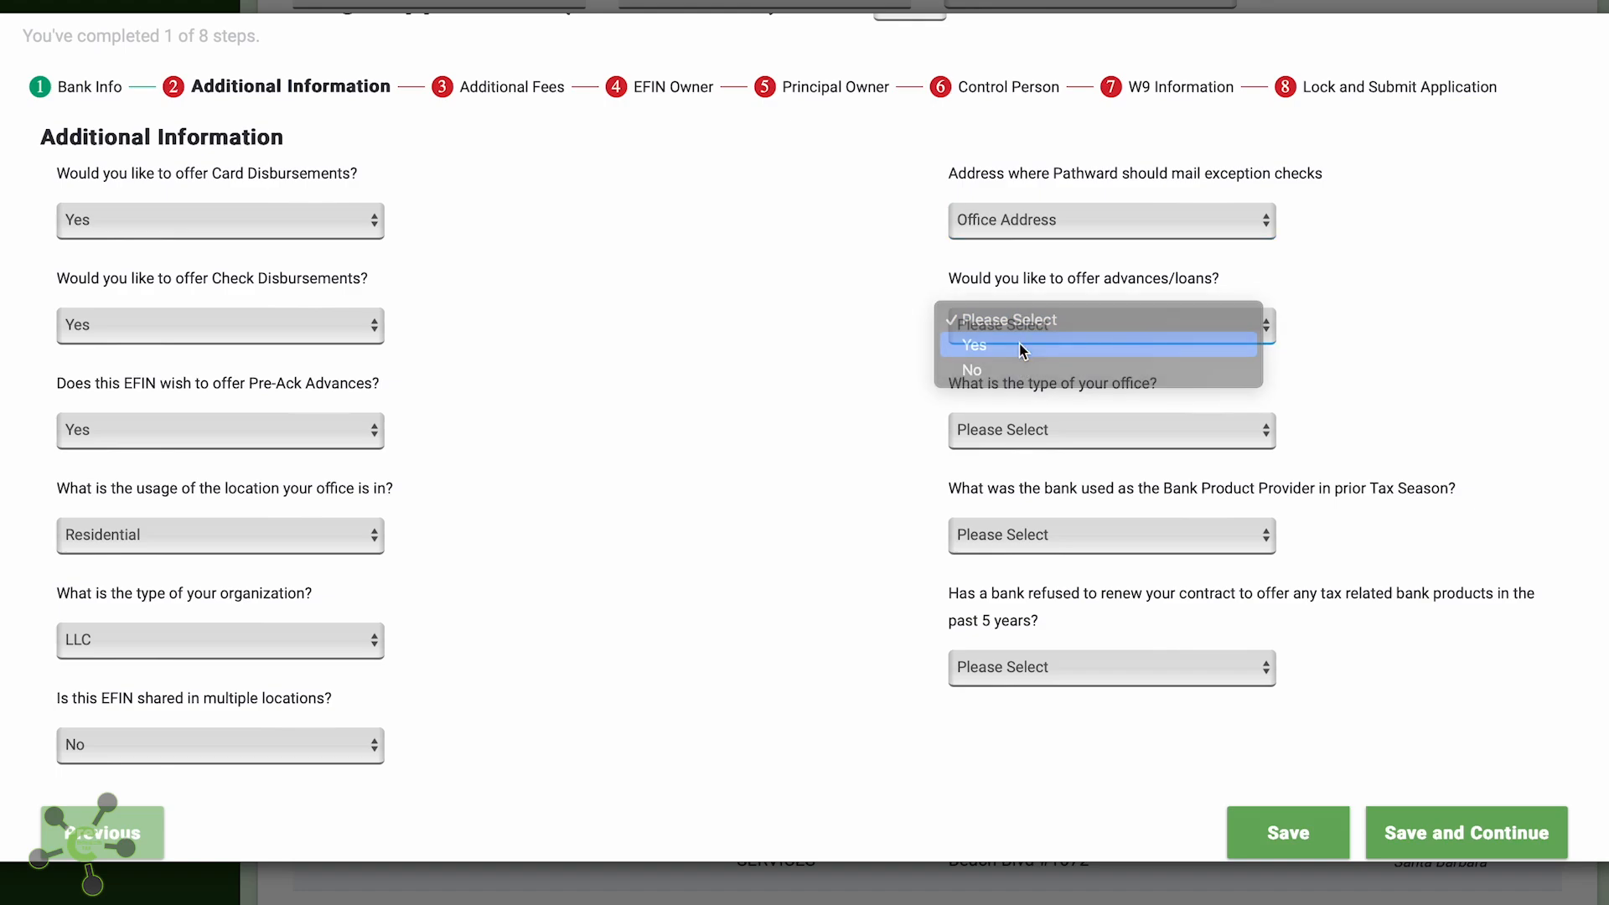
{"action": "left_click", "coordinate": [1046, 440]}
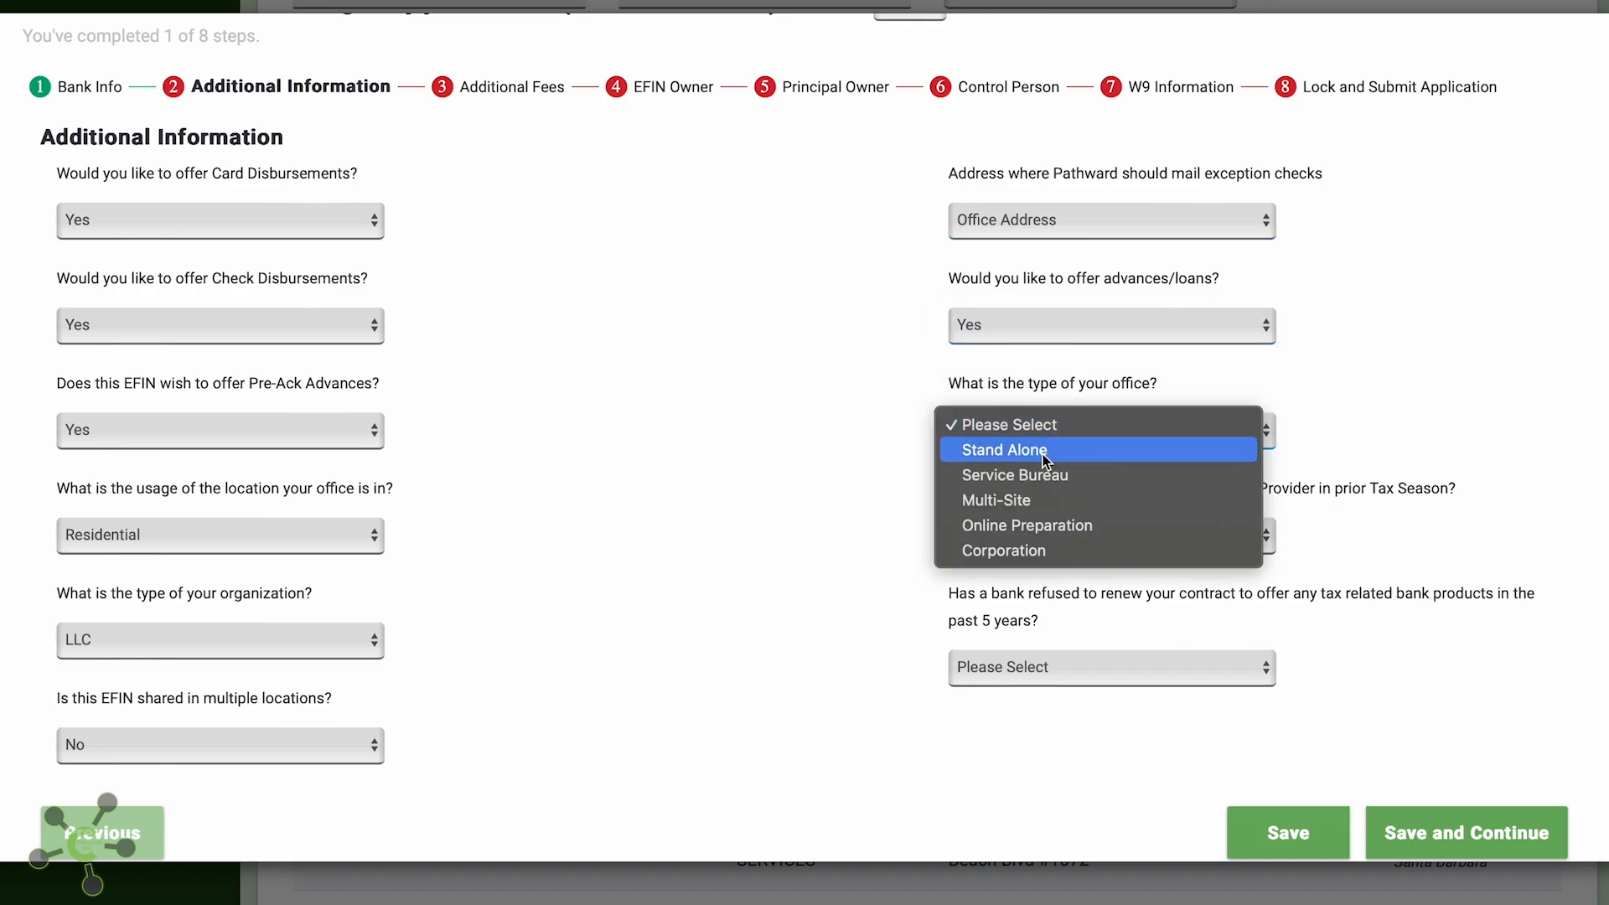
{"action": "left_click", "coordinate": [1042, 454]}
{"action": "left_click", "coordinate": [1056, 540]}
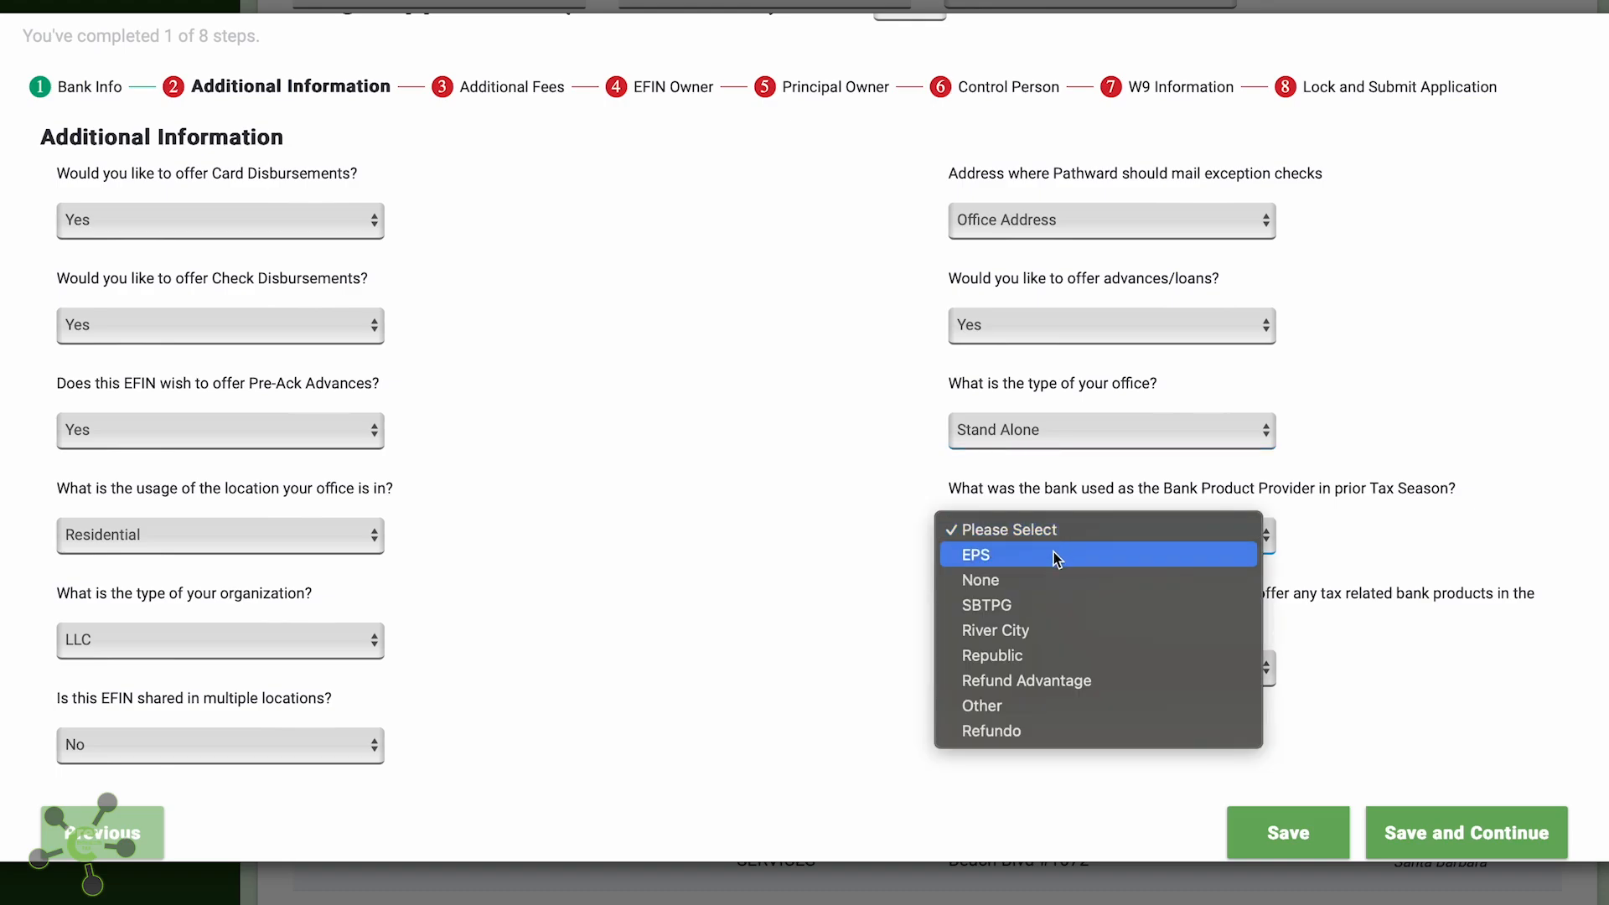
{"action": "left_click", "coordinate": [1056, 556]}
{"action": "left_click", "coordinate": [1017, 667]}
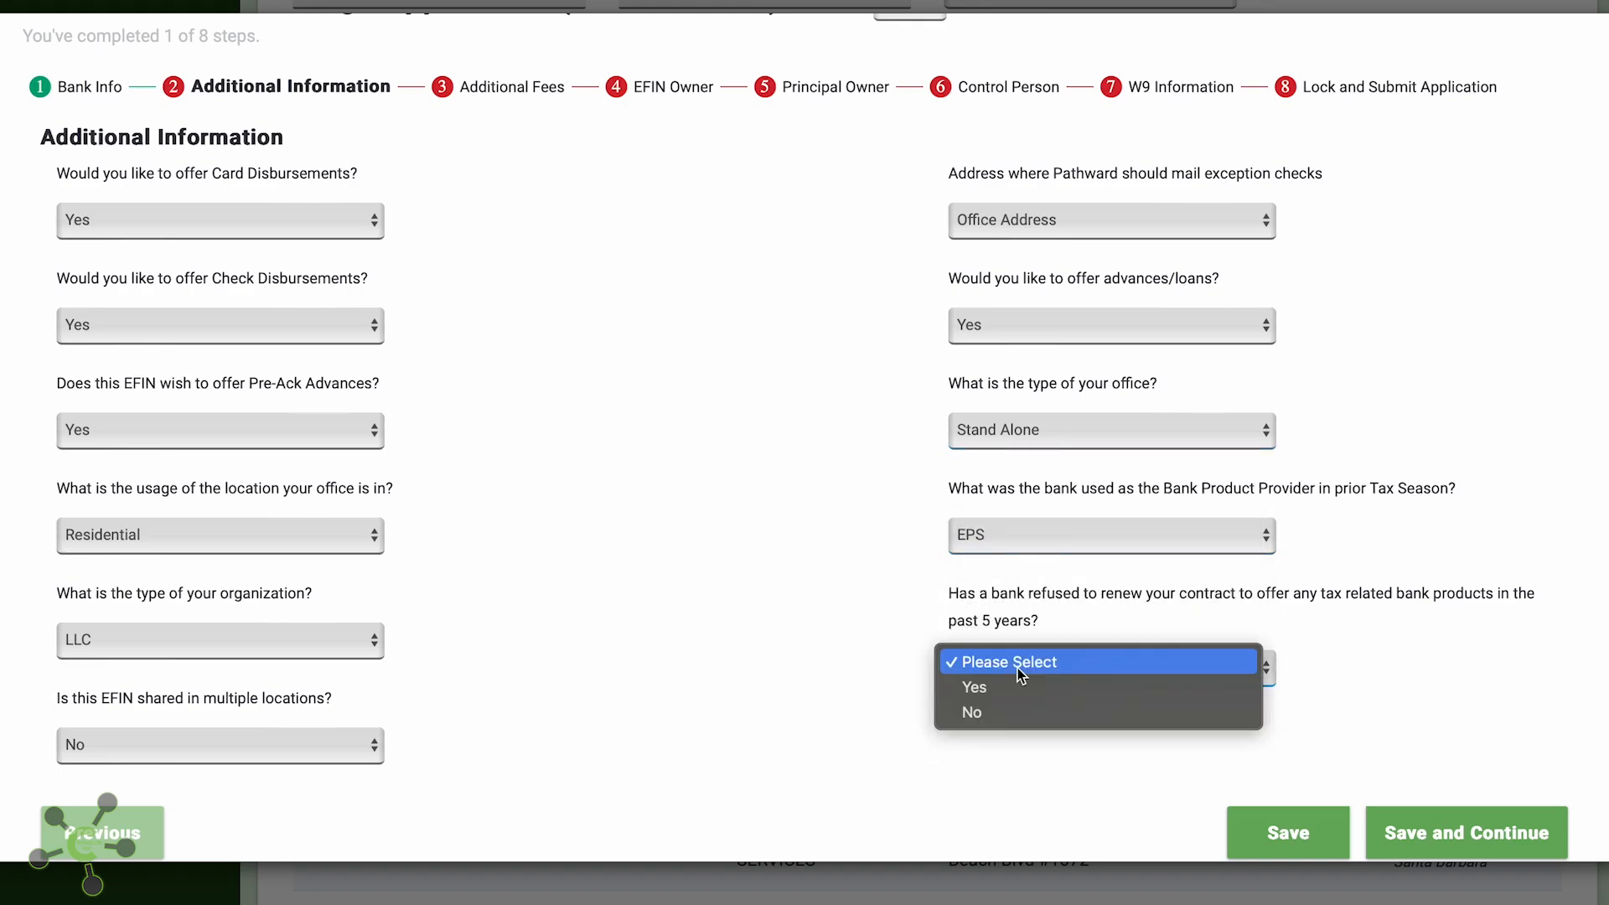
{"action": "left_click", "coordinate": [997, 714]}
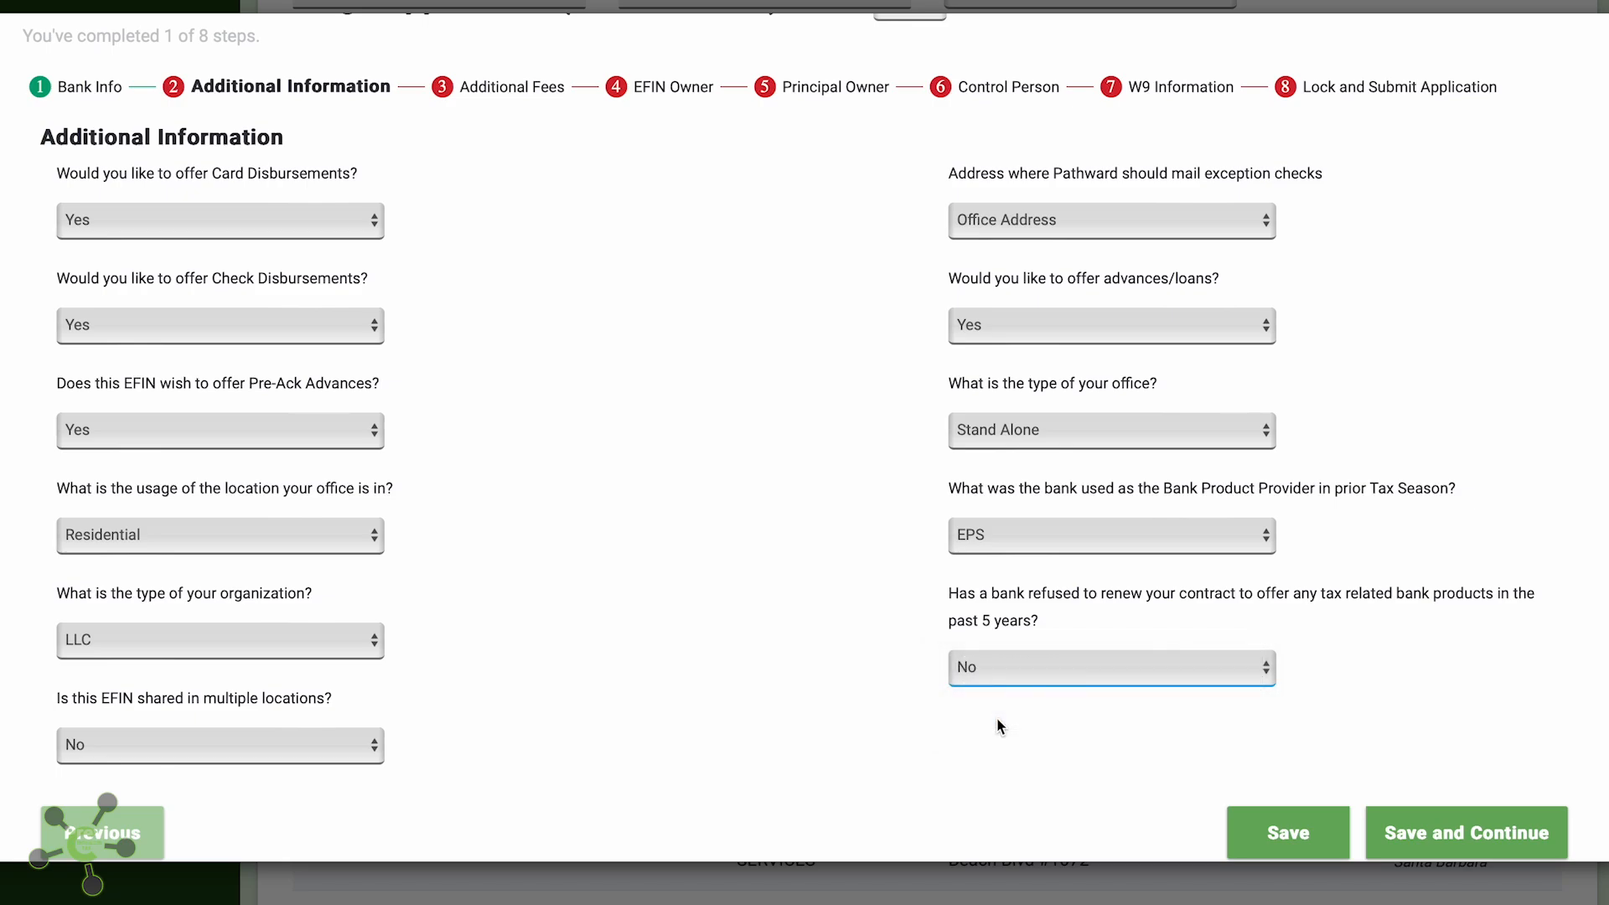
{"action": "scroll", "coordinate": [997, 717], "scroll_direction": "down", "scroll_amount": 1}
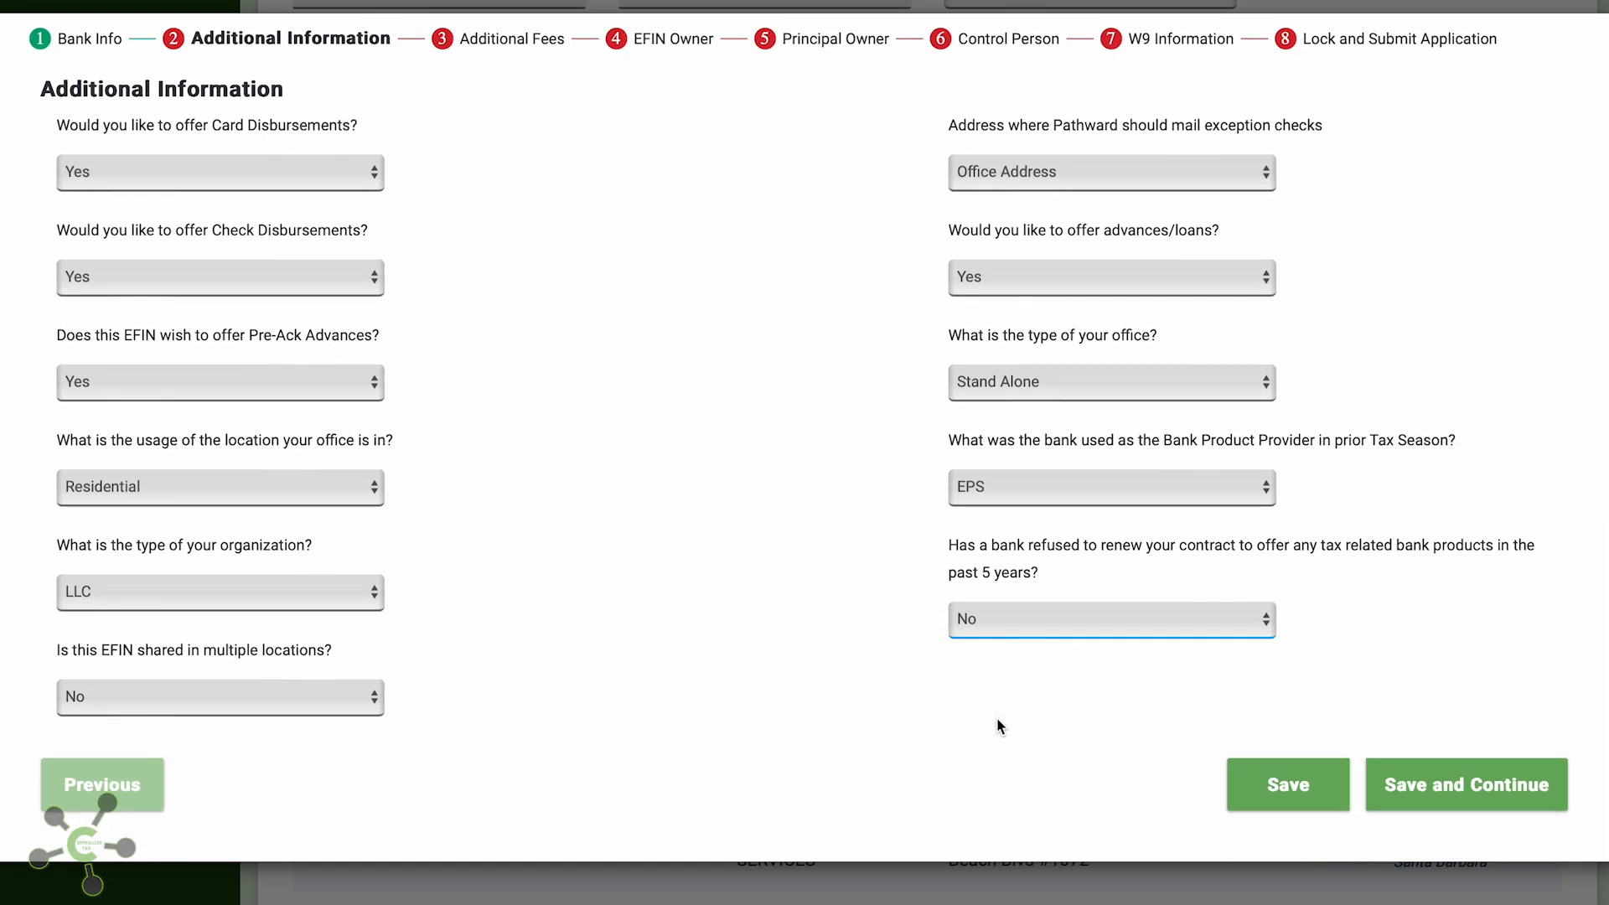
{"action": "left_click", "coordinate": [1411, 796]}
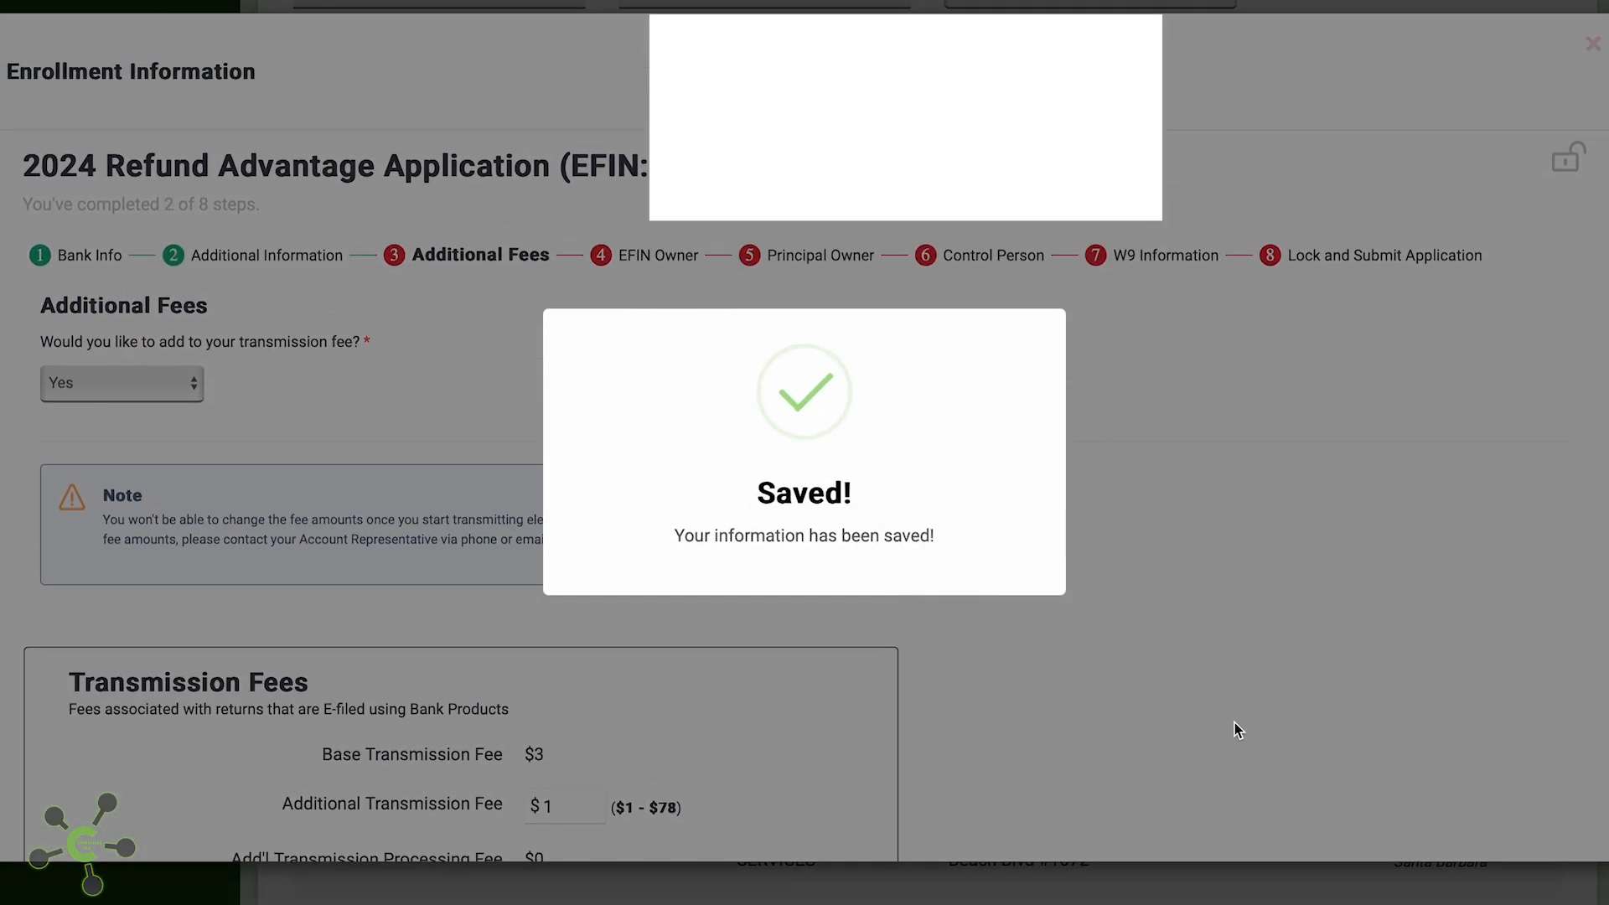
Decline adding to the transmission fee by setting it to No
{"action": "scroll", "coordinate": [1019, 560], "scroll_direction": "down", "scroll_amount": 3}
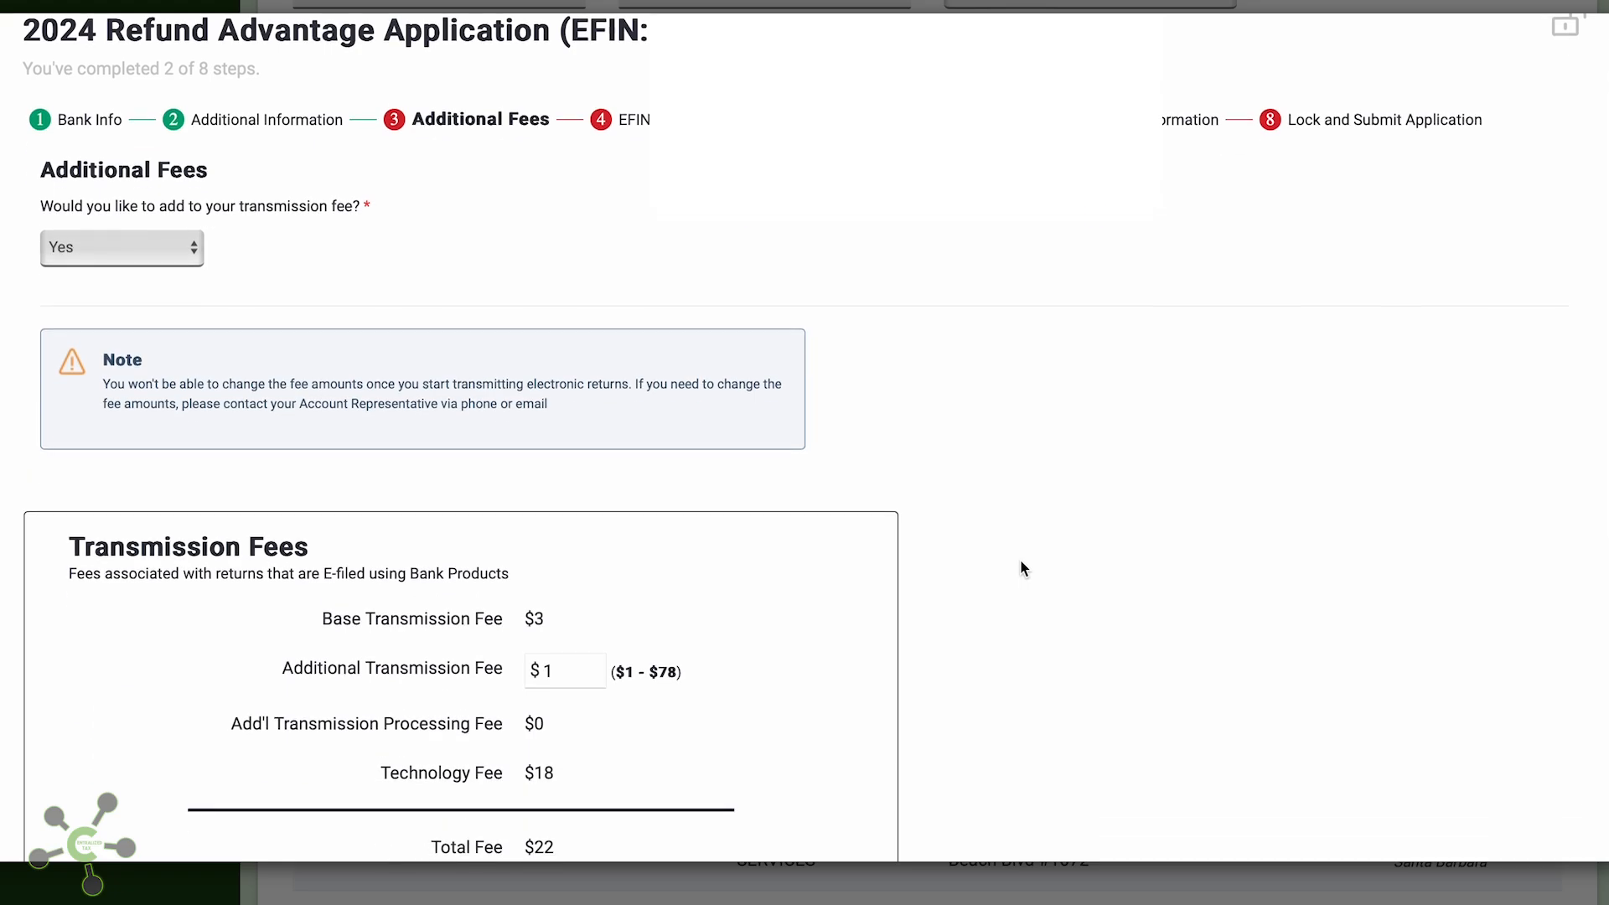
{"action": "left_click", "coordinate": [145, 190]}
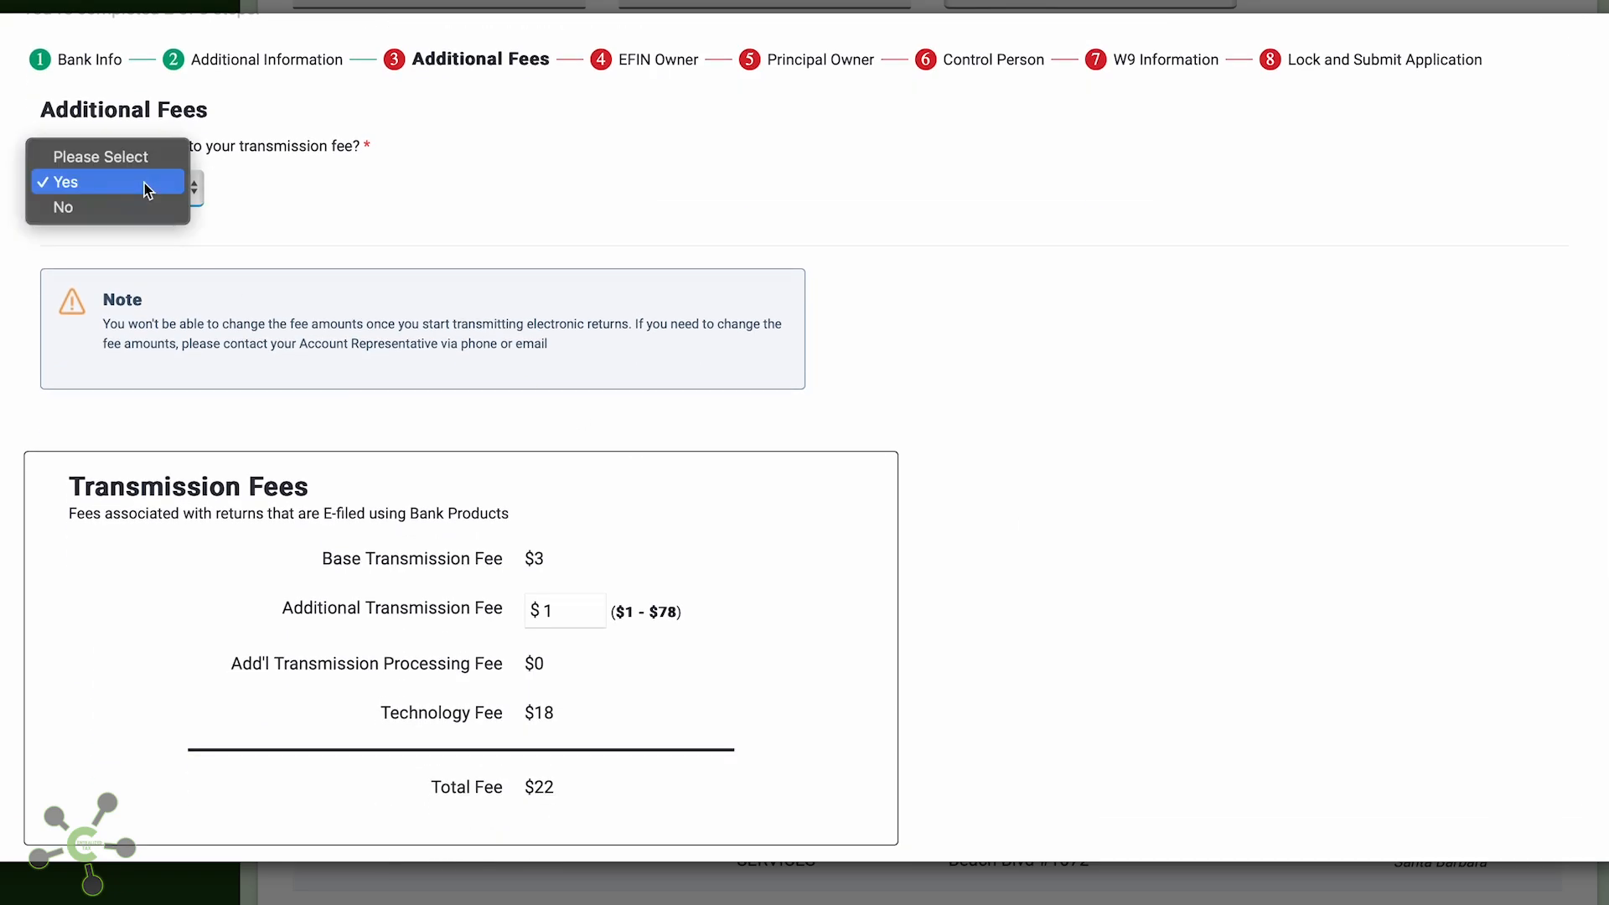
{"action": "left_click", "coordinate": [144, 183]}
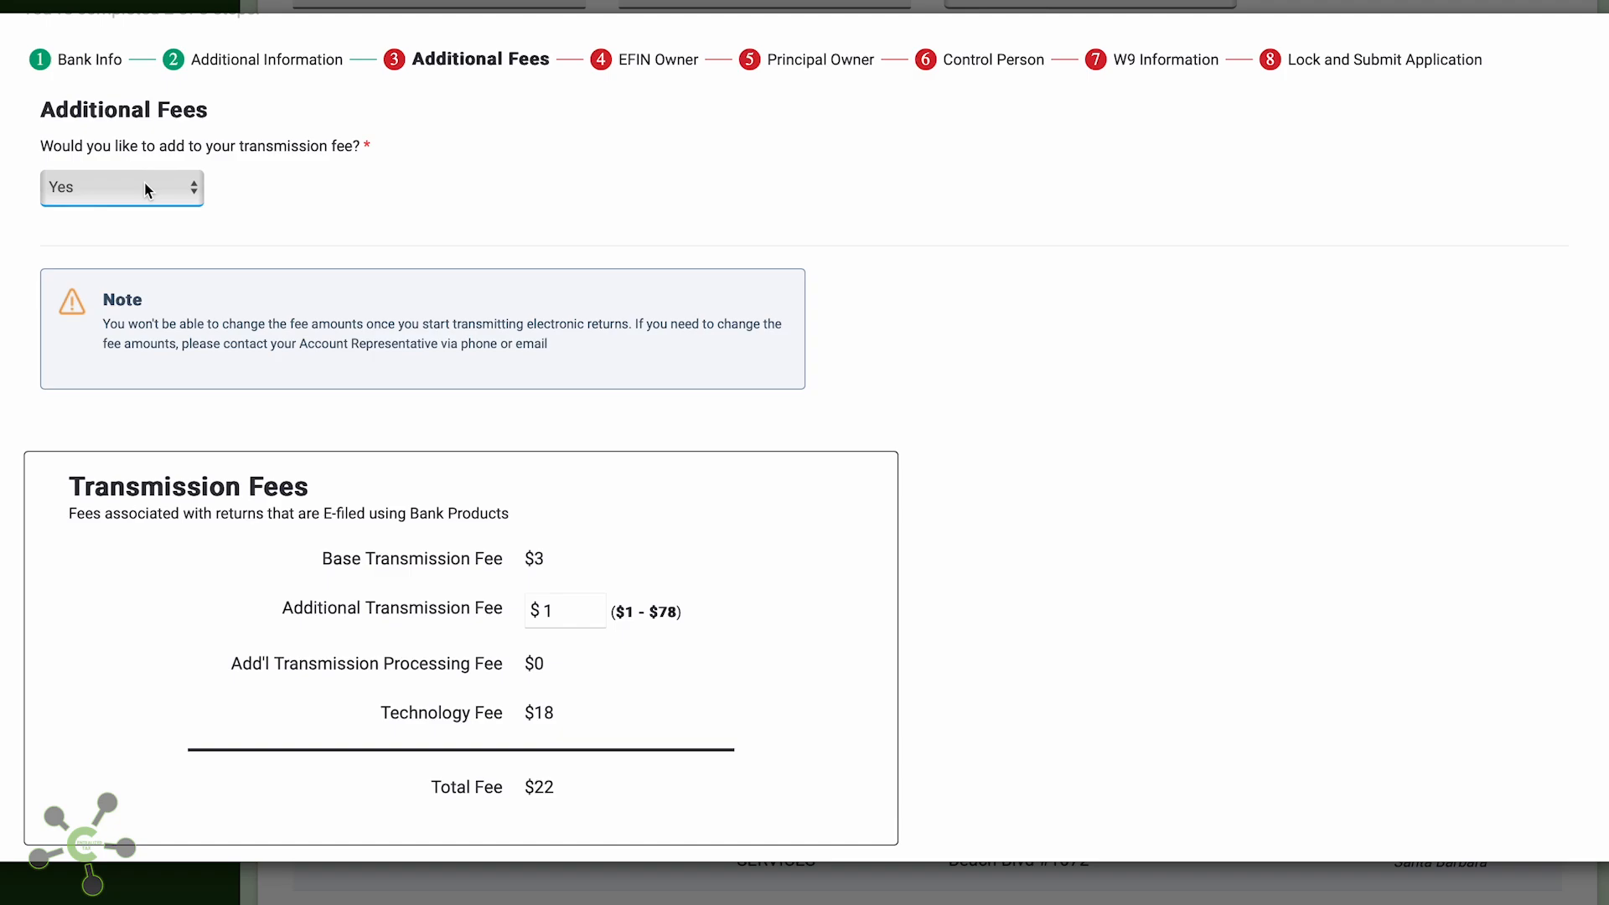
{"action": "left_click", "coordinate": [144, 184]}
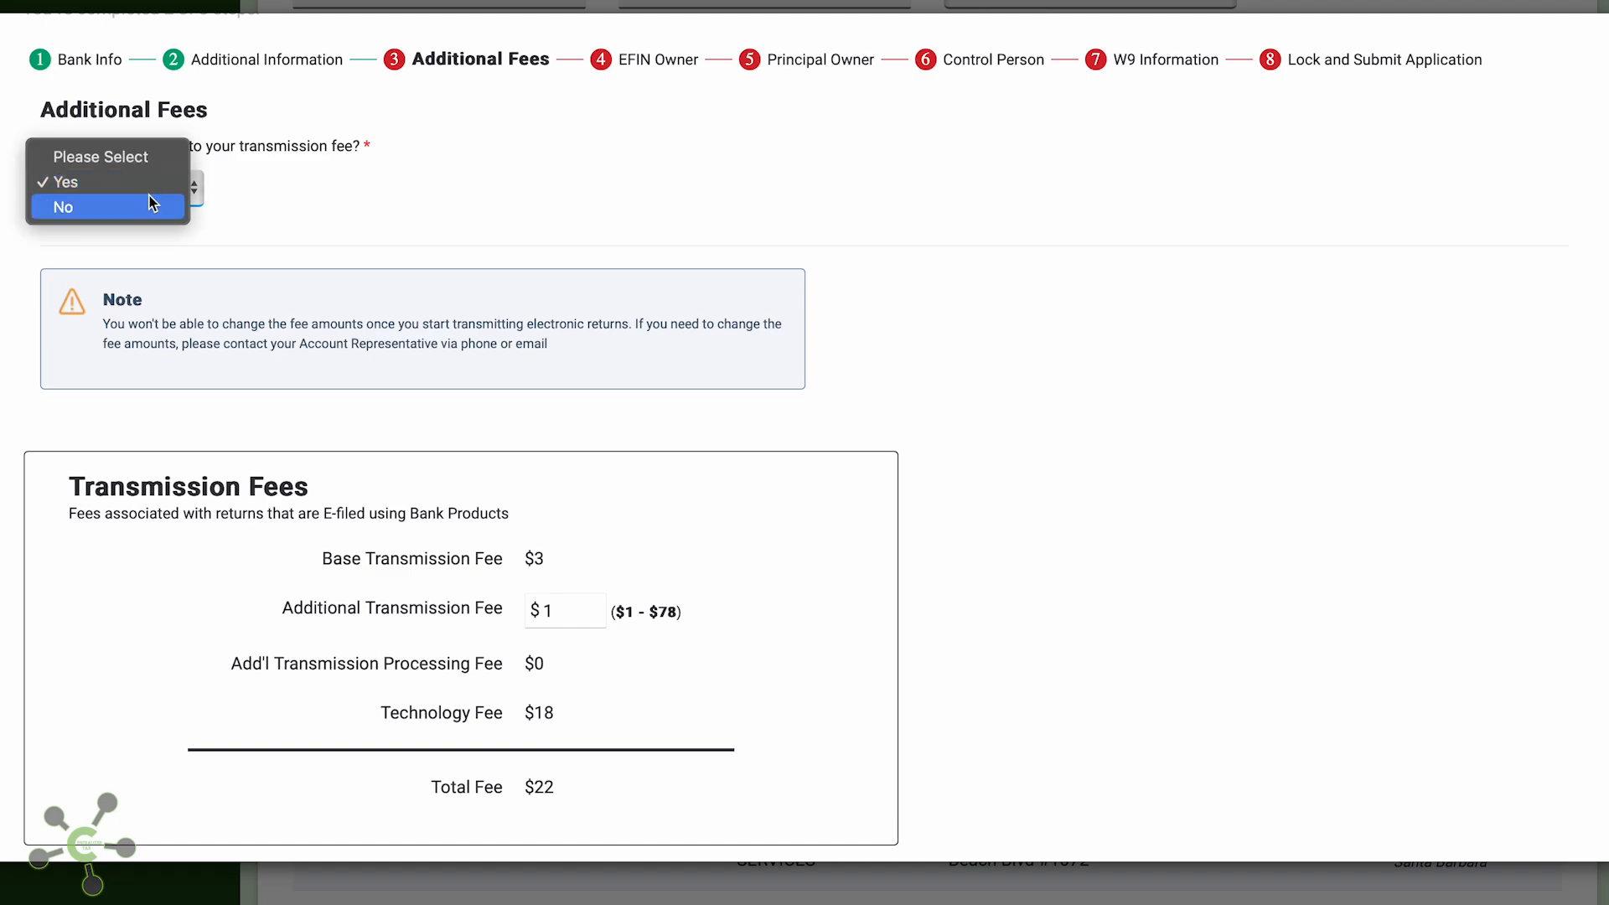
{"action": "left_click", "coordinate": [251, 186]}
{"action": "scroll", "coordinate": [255, 191], "scroll_direction": "down", "scroll_amount": 1}
{"action": "scroll", "coordinate": [255, 191], "scroll_direction": "down", "scroll_amount": 2}
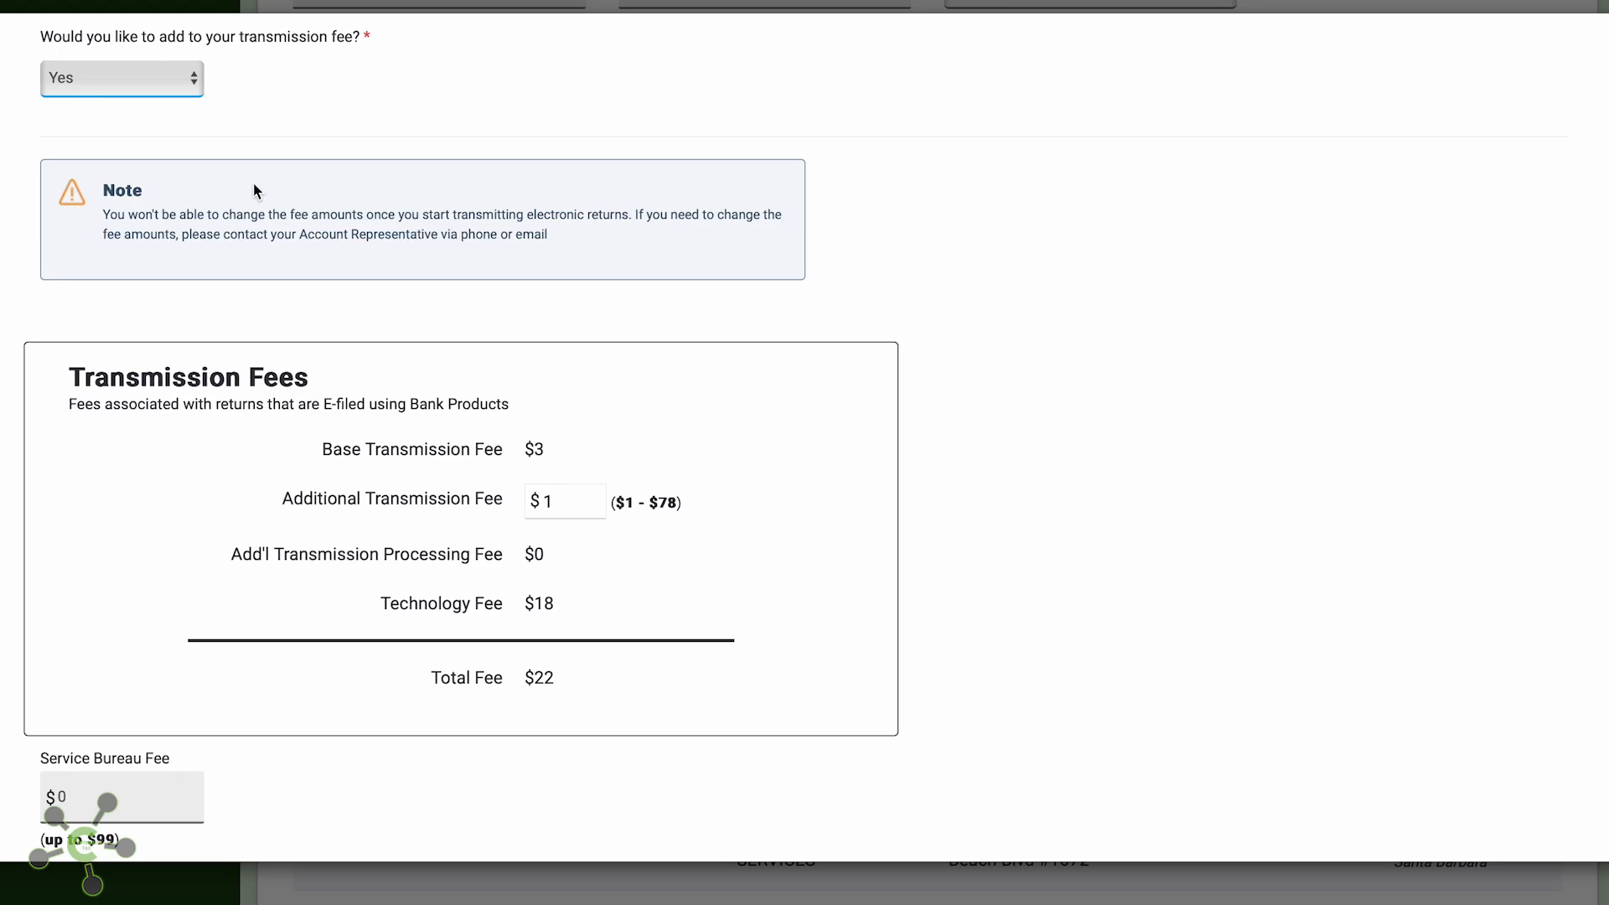
{"action": "left_click", "coordinate": [168, 91]}
{"action": "left_click", "coordinate": [168, 97]}
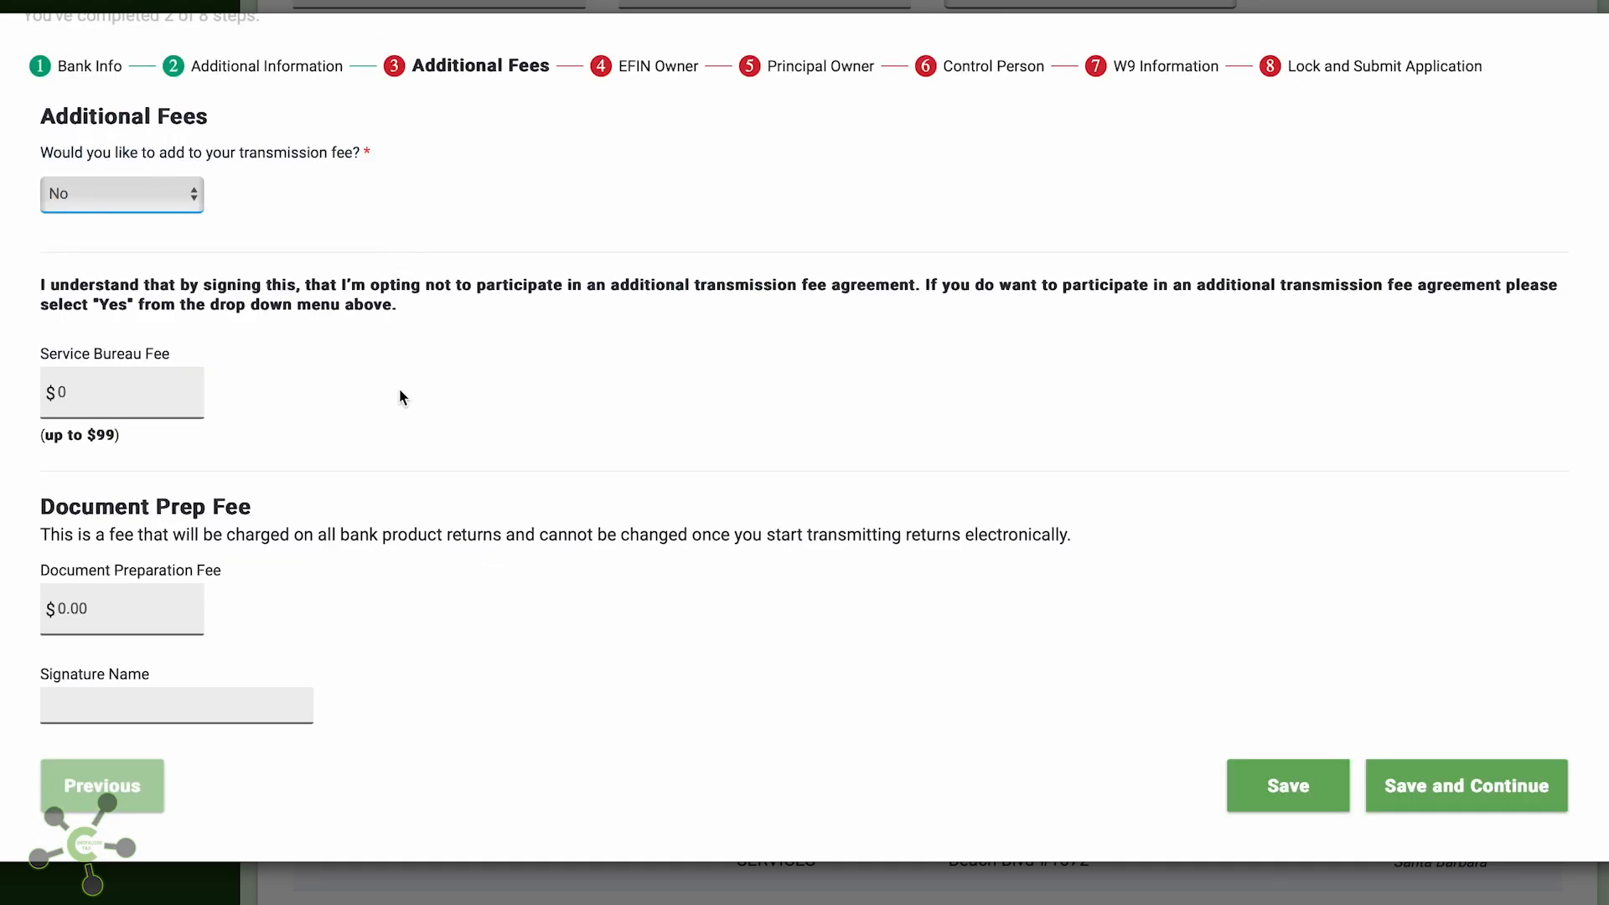
Set the Service Bureau Fee to 65, enter the signature name, and save
{"action": "left_click", "coordinate": [117, 393]}
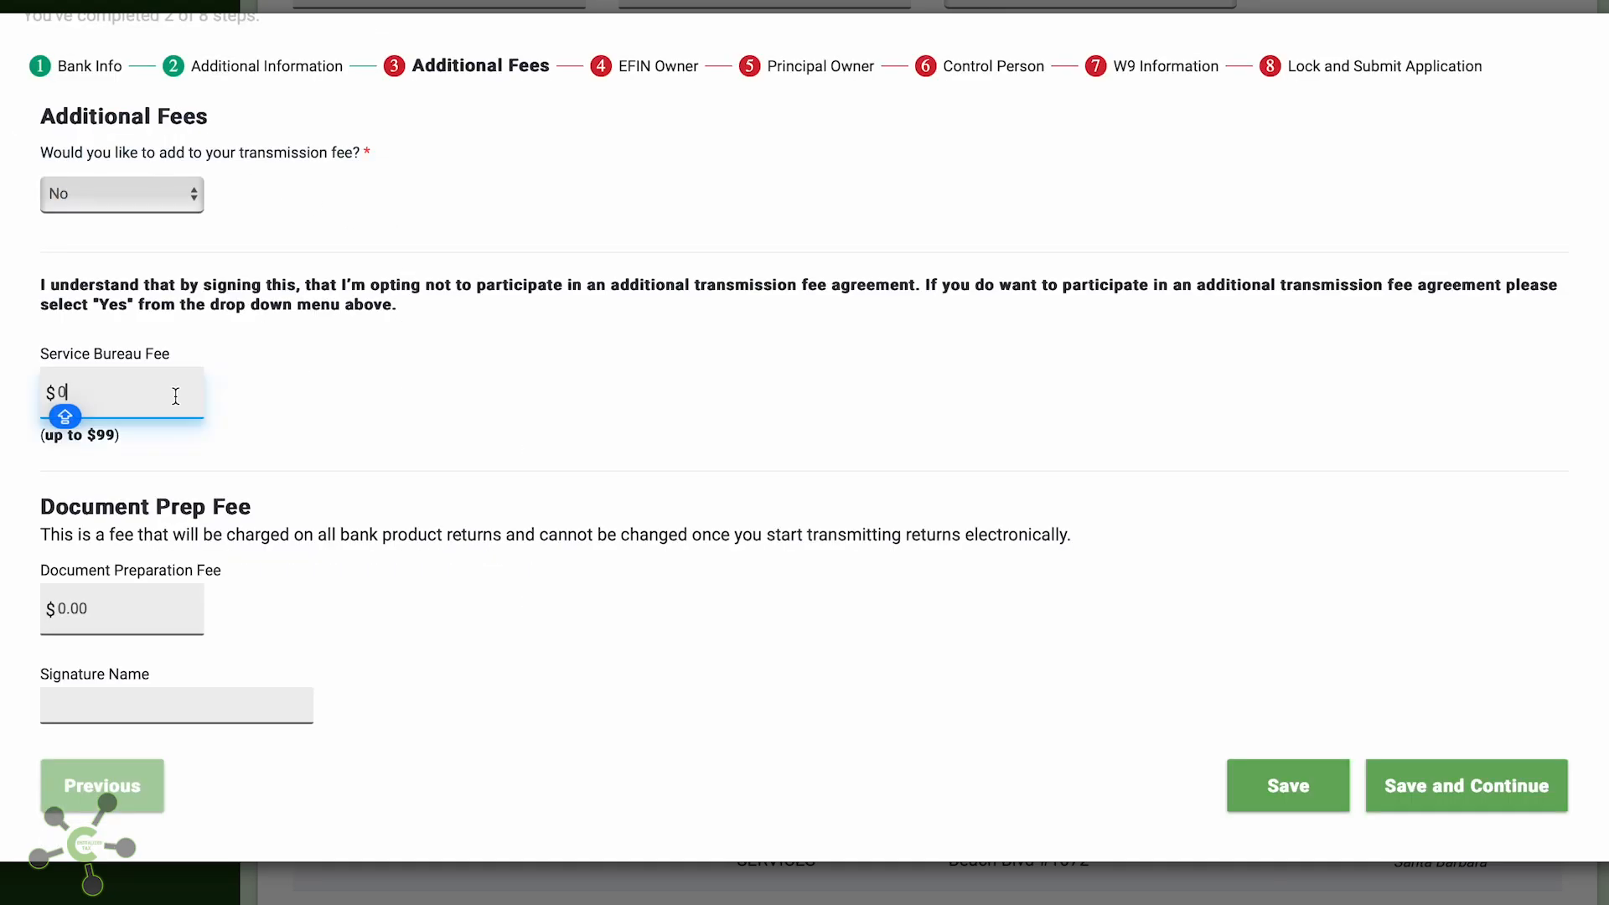
{"action": "key", "text": "BackSpace"}
{"action": "type", "text": "65"}
{"action": "left_click", "coordinate": [173, 702]}
{"action": "type", "text": "J"}
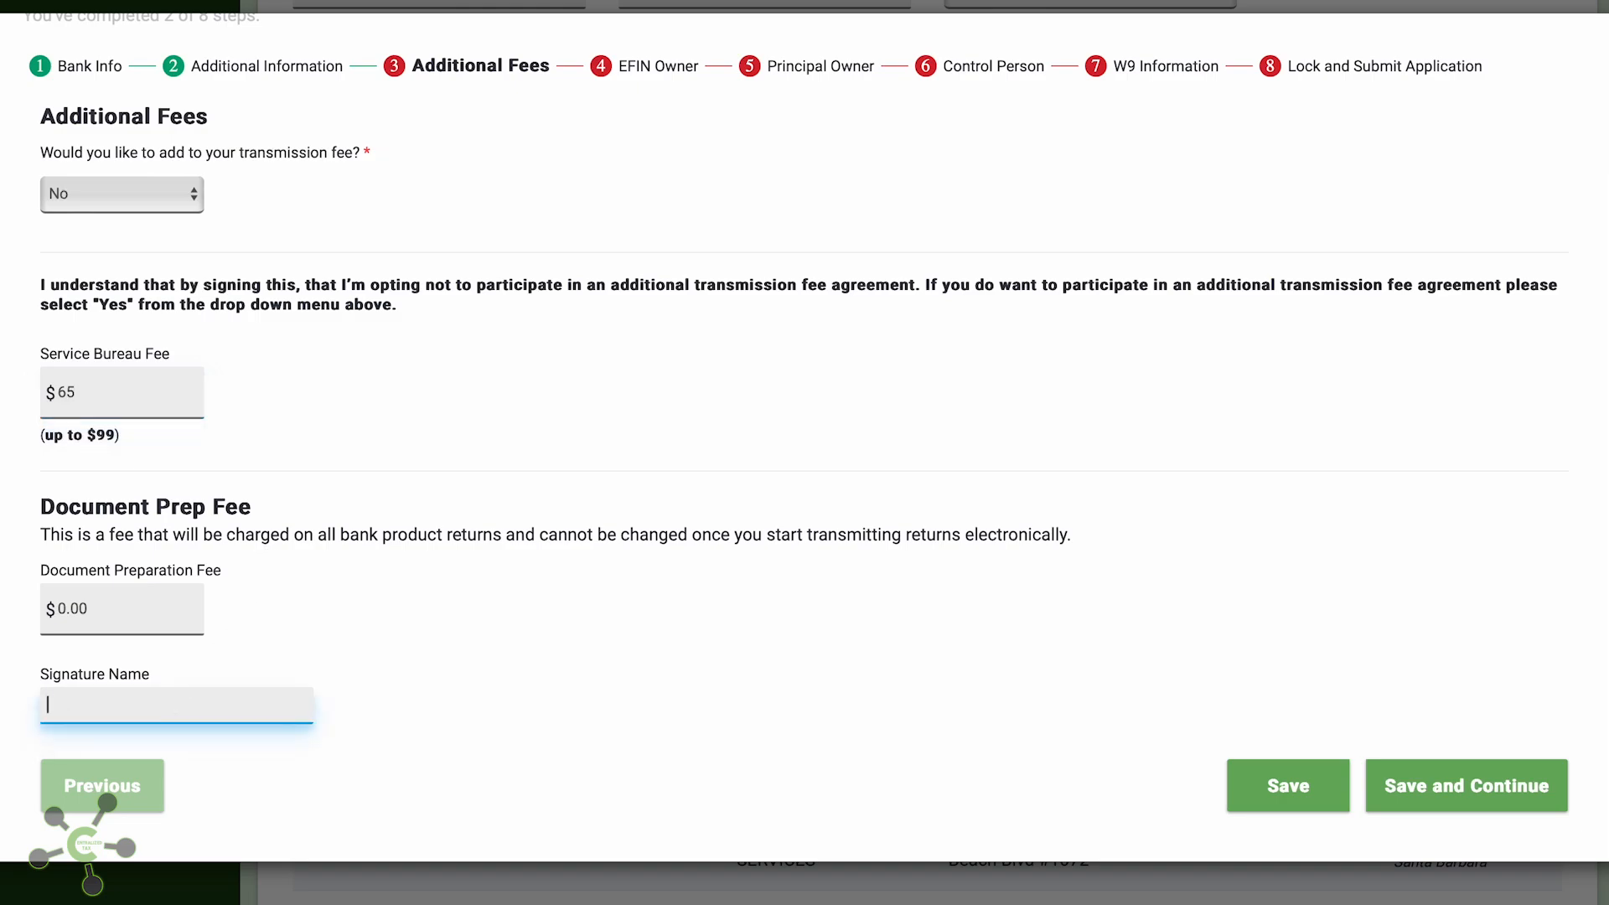
{"action": "type", "text": "OUUR N"}
{"action": "key", "text": "BackSpace"}
{"action": "key", "text": "BackSpace"}
{"action": "key", "text": "BackSpace"}
{"action": "key", "text": "BackSpace"}
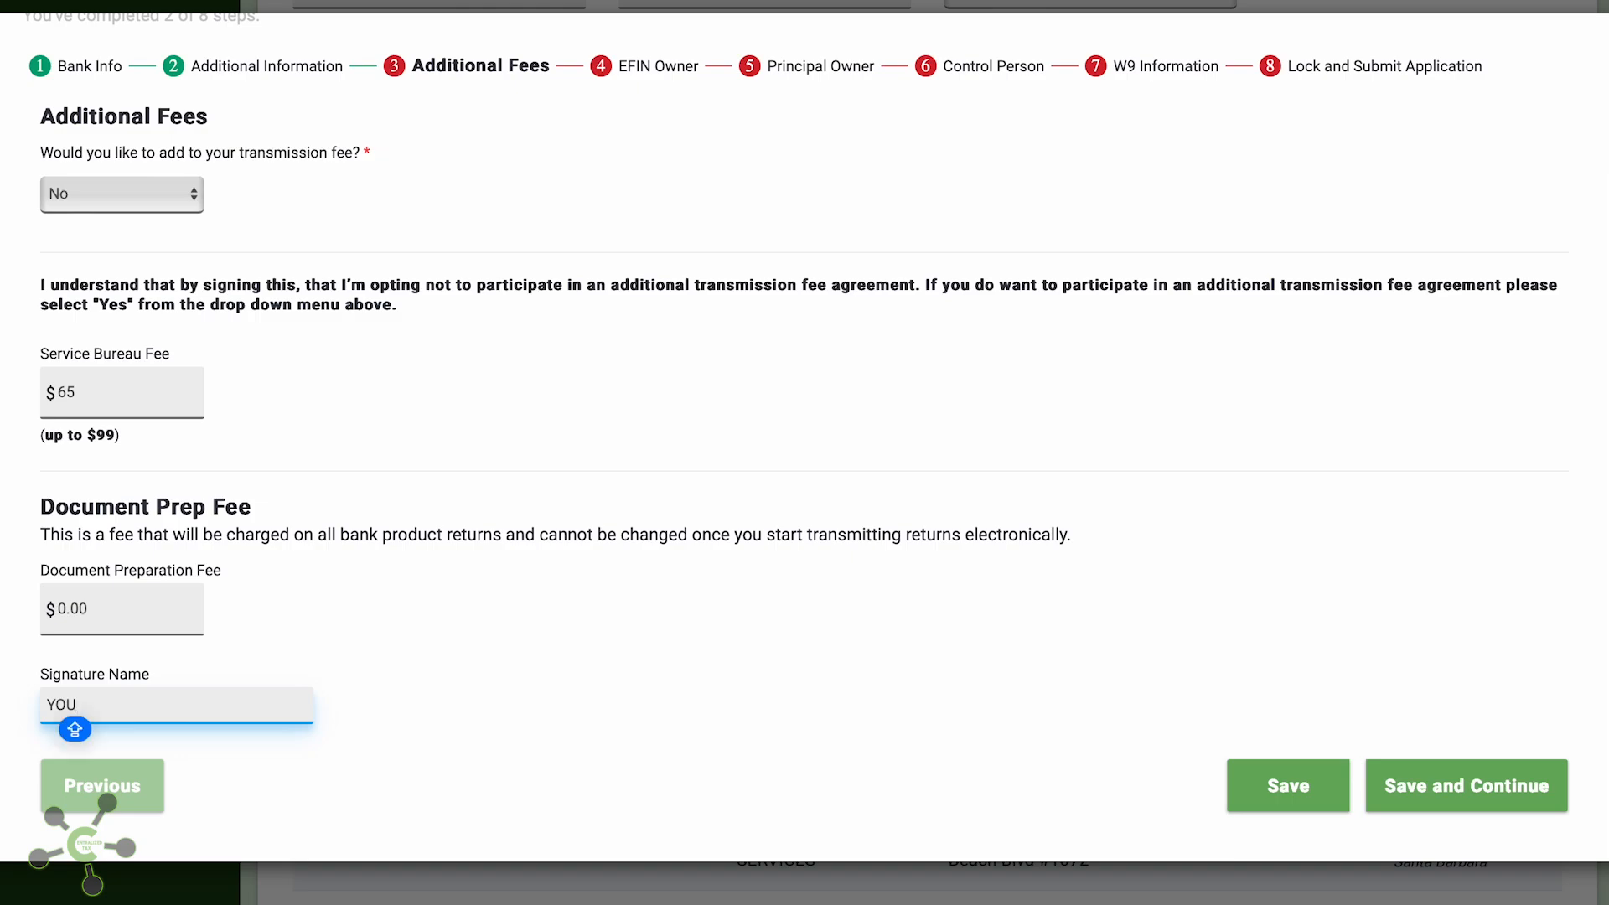
{"action": "type", "text": "R NAME"}
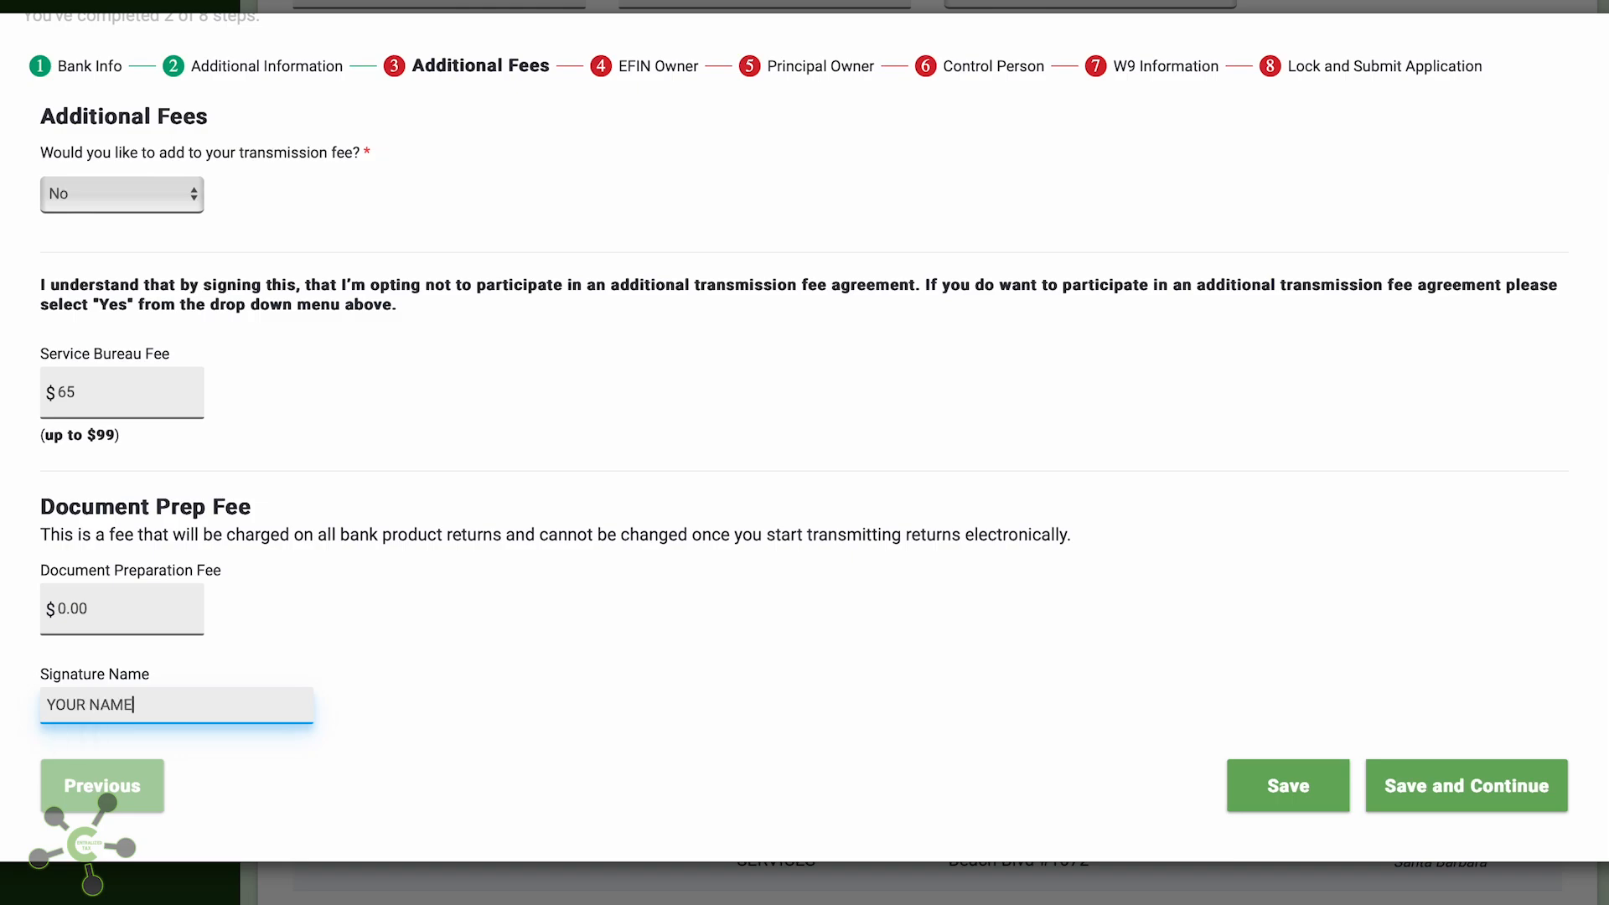
{"action": "left_click", "coordinate": [1524, 776]}
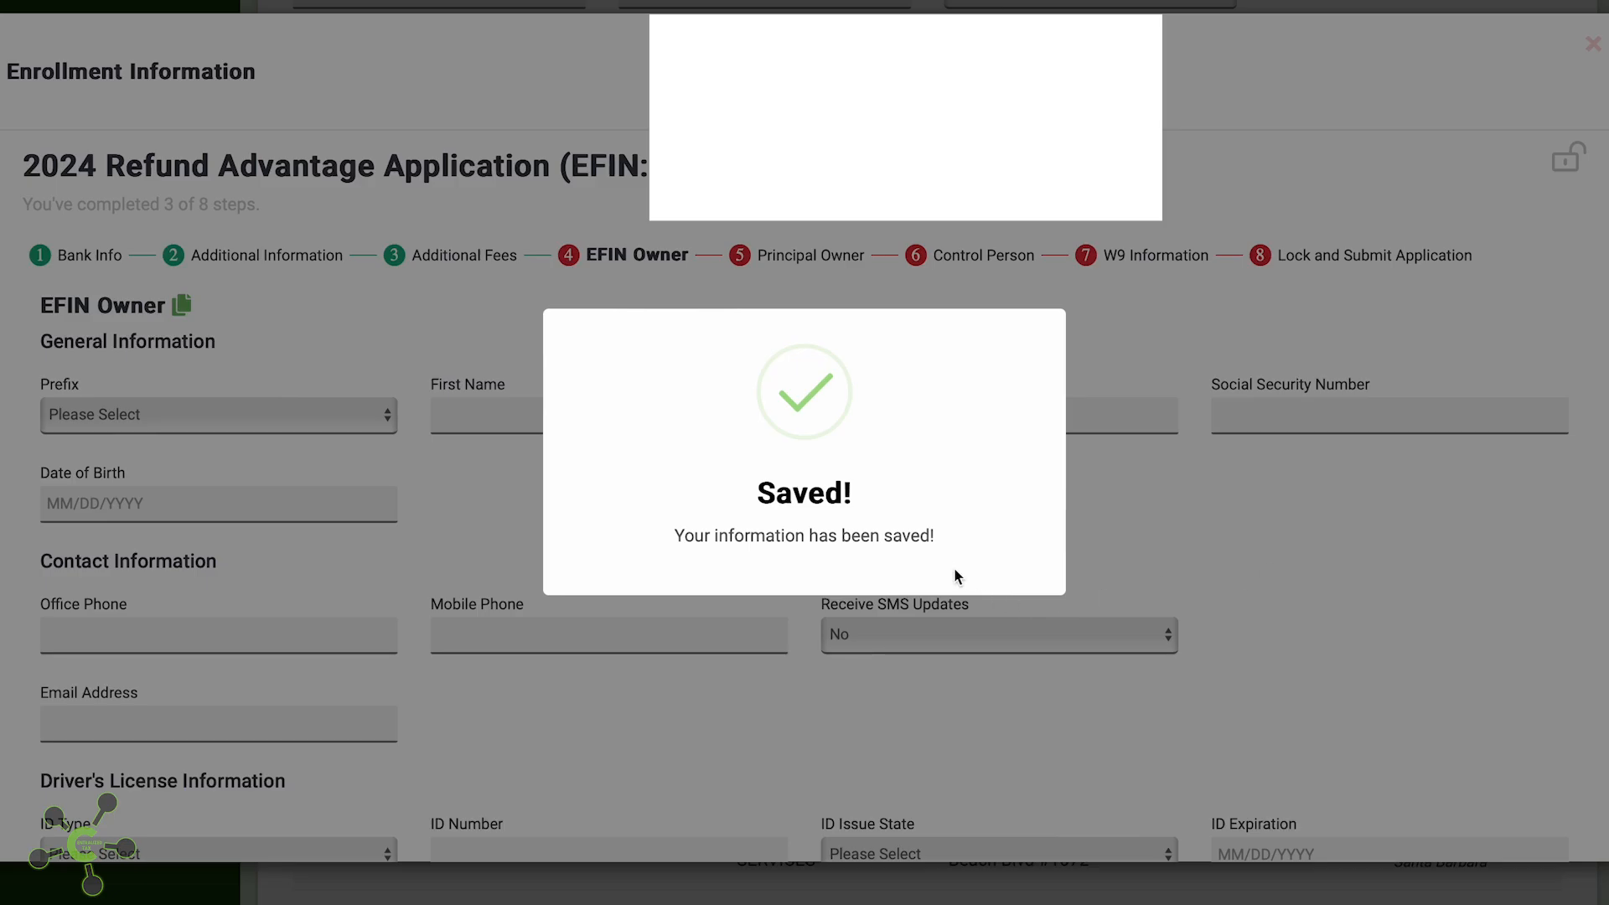
Set the EFIN Owner's prefix to Ms and enter the owner's first and last name
{"action": "scroll", "coordinate": [253, 431], "scroll_direction": "down", "scroll_amount": 2}
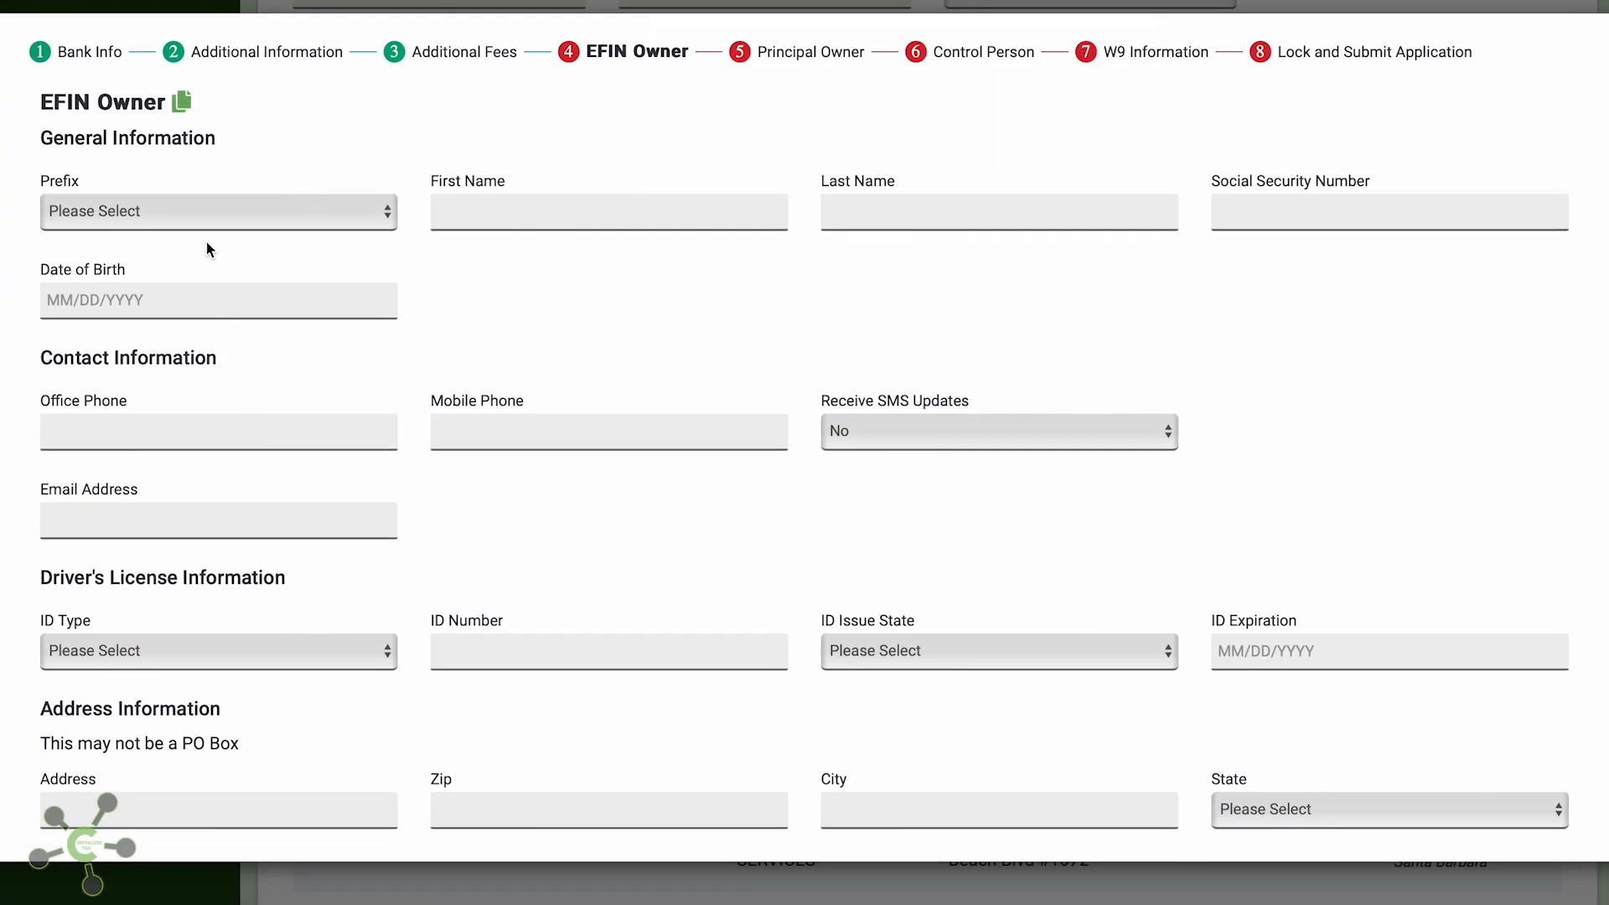
{"action": "left_click", "coordinate": [204, 217]}
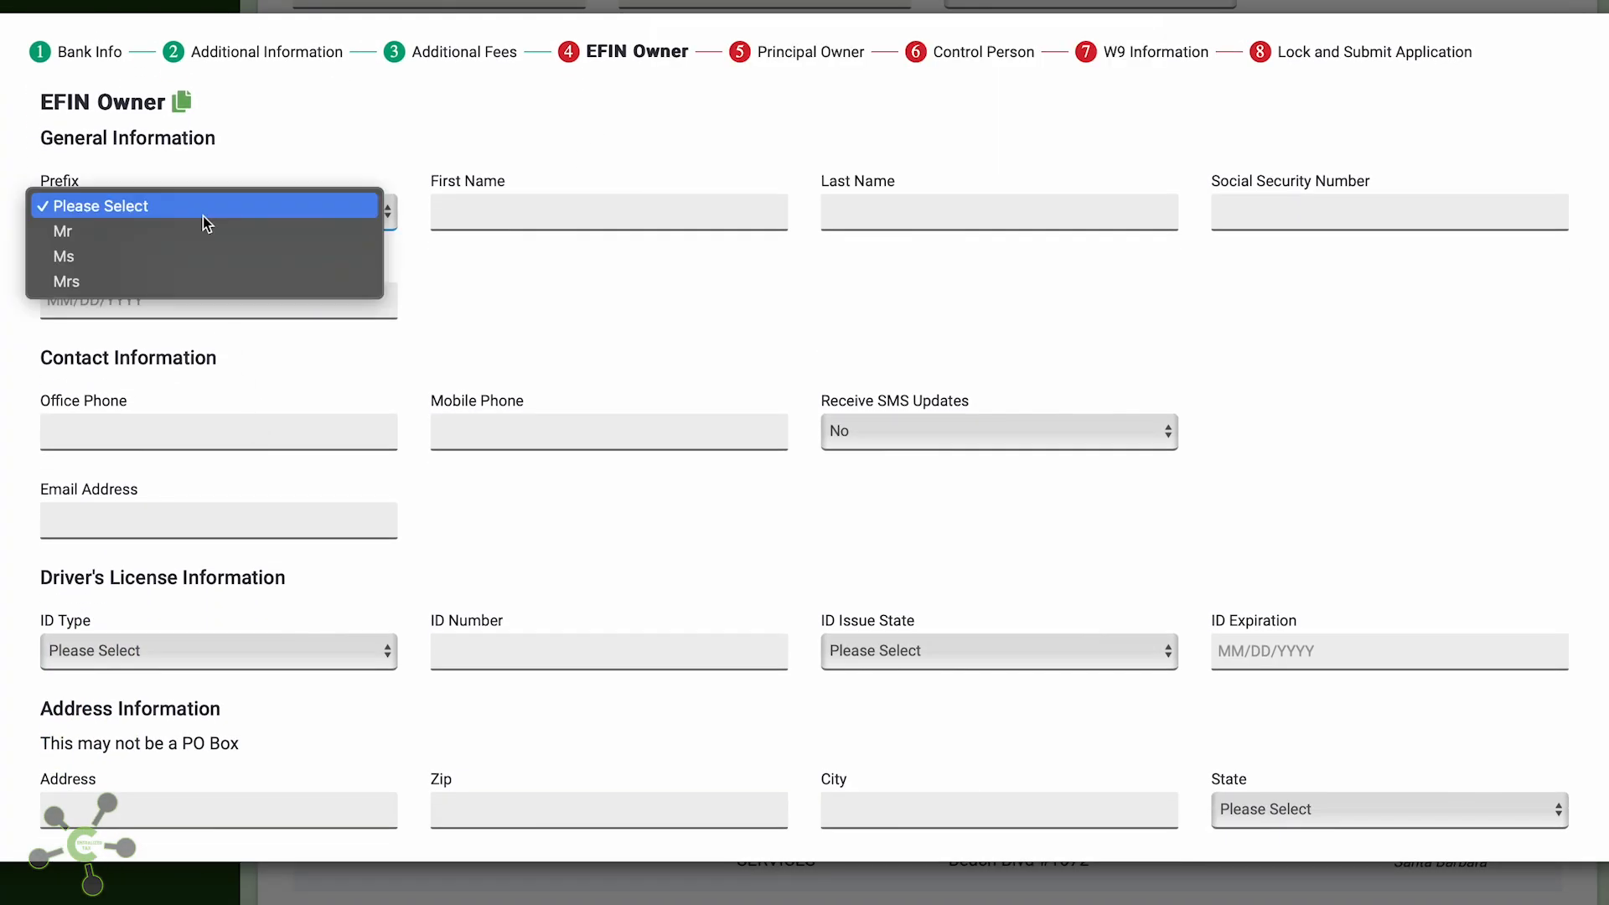
{"action": "left_click", "coordinate": [206, 267]}
{"action": "left_click", "coordinate": [534, 208]}
{"action": "type", "text": "FIR"}
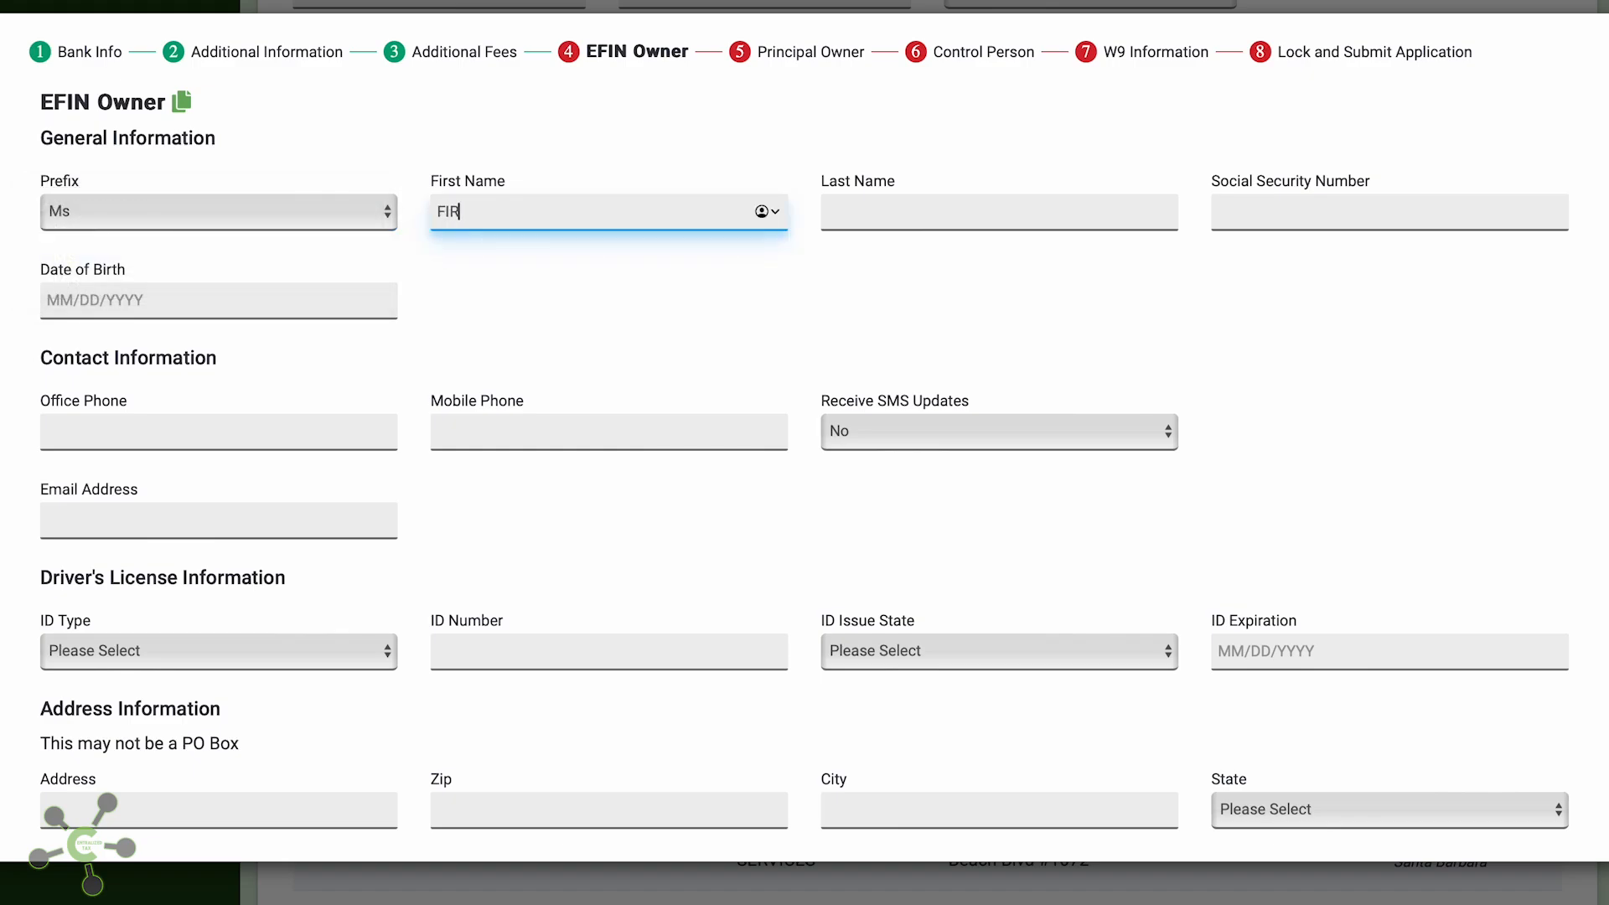
{"action": "type", "text": "ST"}
{"action": "key", "text": "Tab"}
{"action": "type", "text": "NA"}
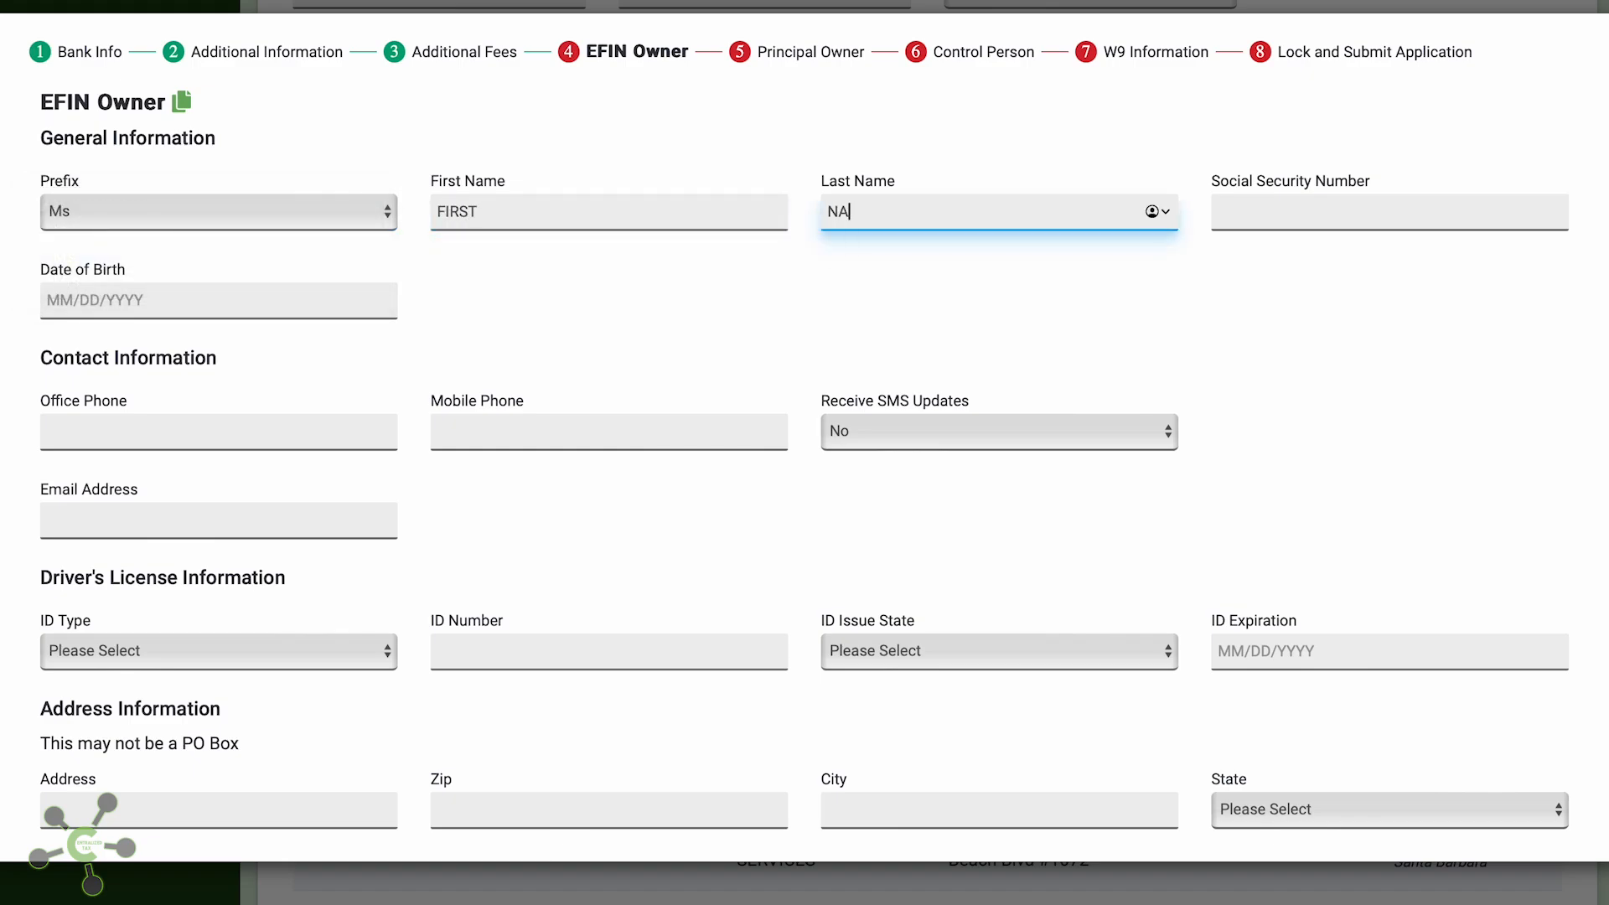
{"action": "type", "text": "ME"}
Enter the owner's Social Security Number, date of birth, office phone and e-mail address
{"action": "key", "text": "Tab"}
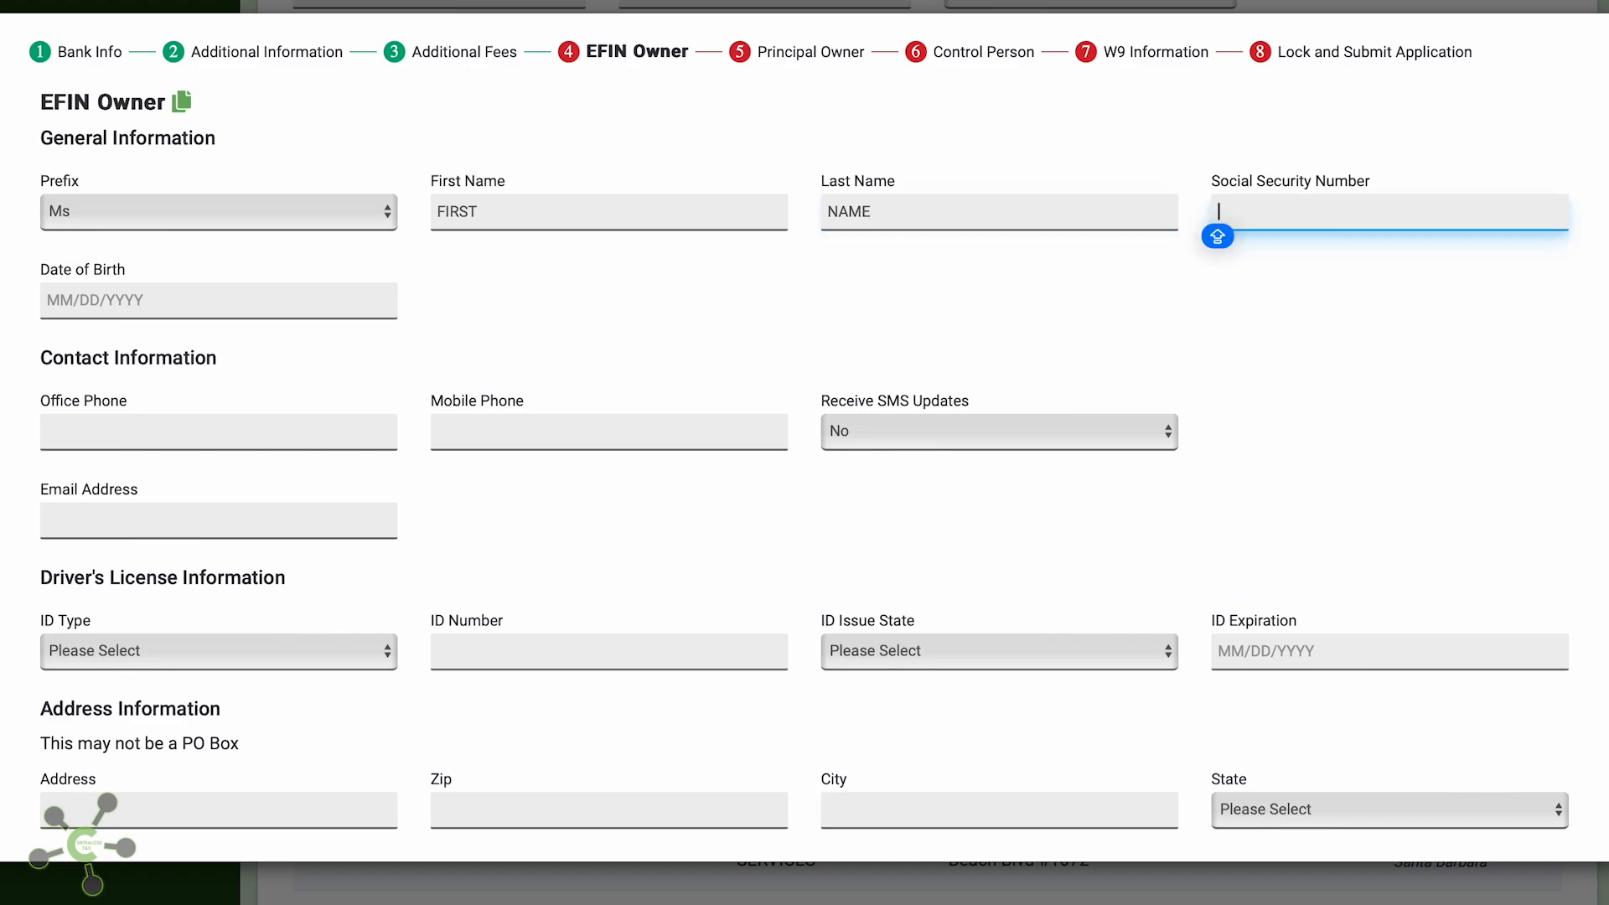
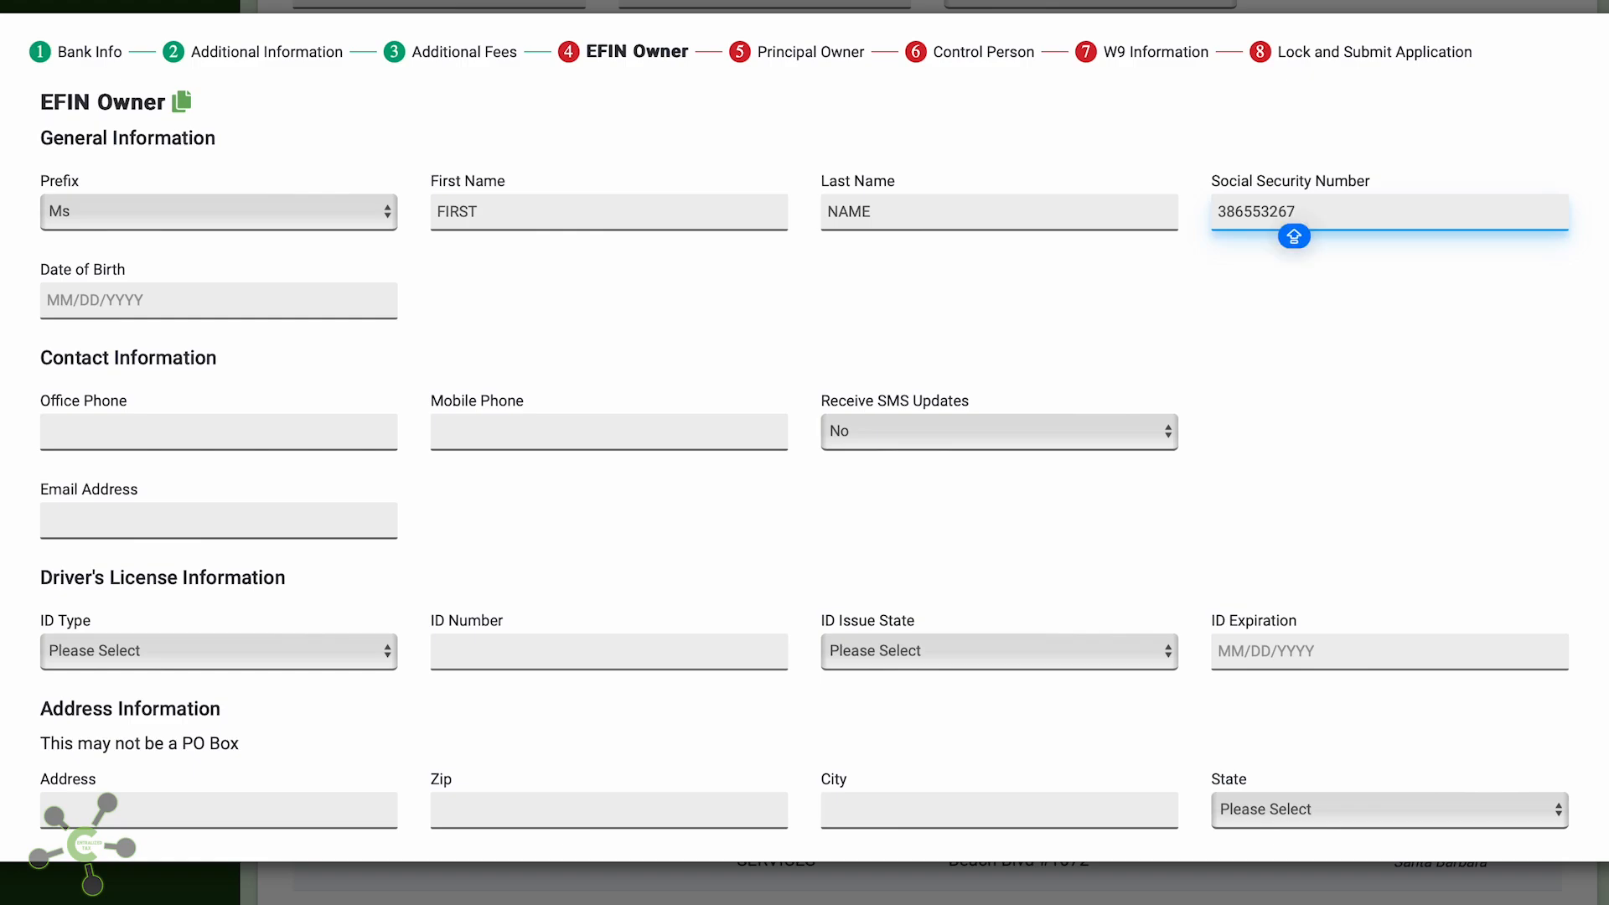
{"action": "key", "text": "Tab"}
{"action": "type", "text": "0"}
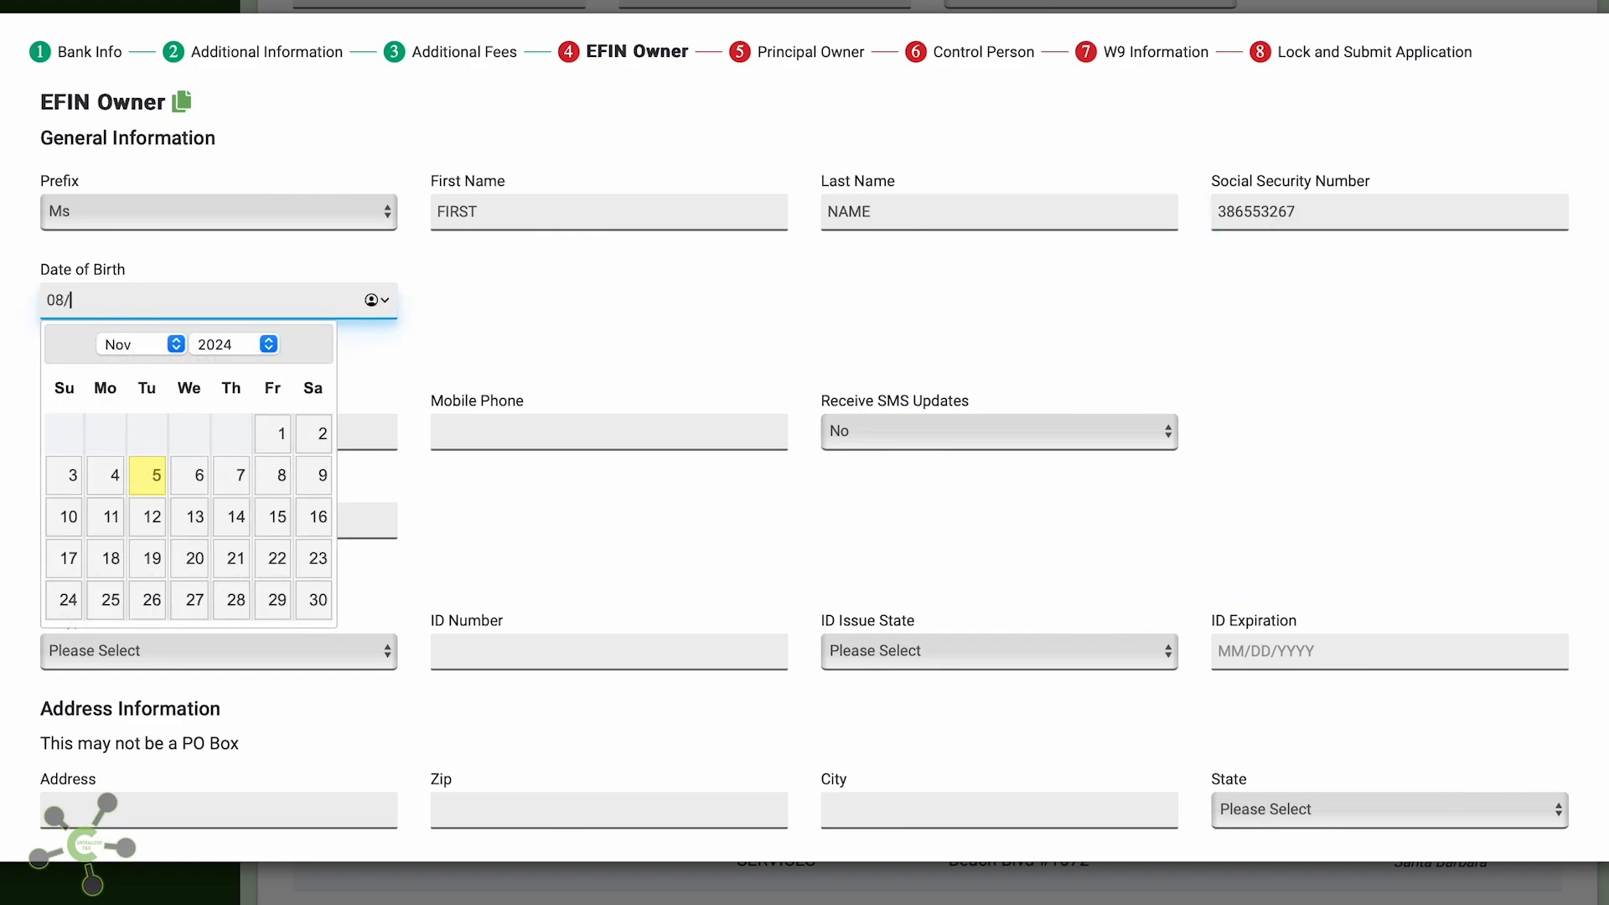
{"action": "type", "text": "8/24/1996"}
{"action": "key", "text": "Tab"}
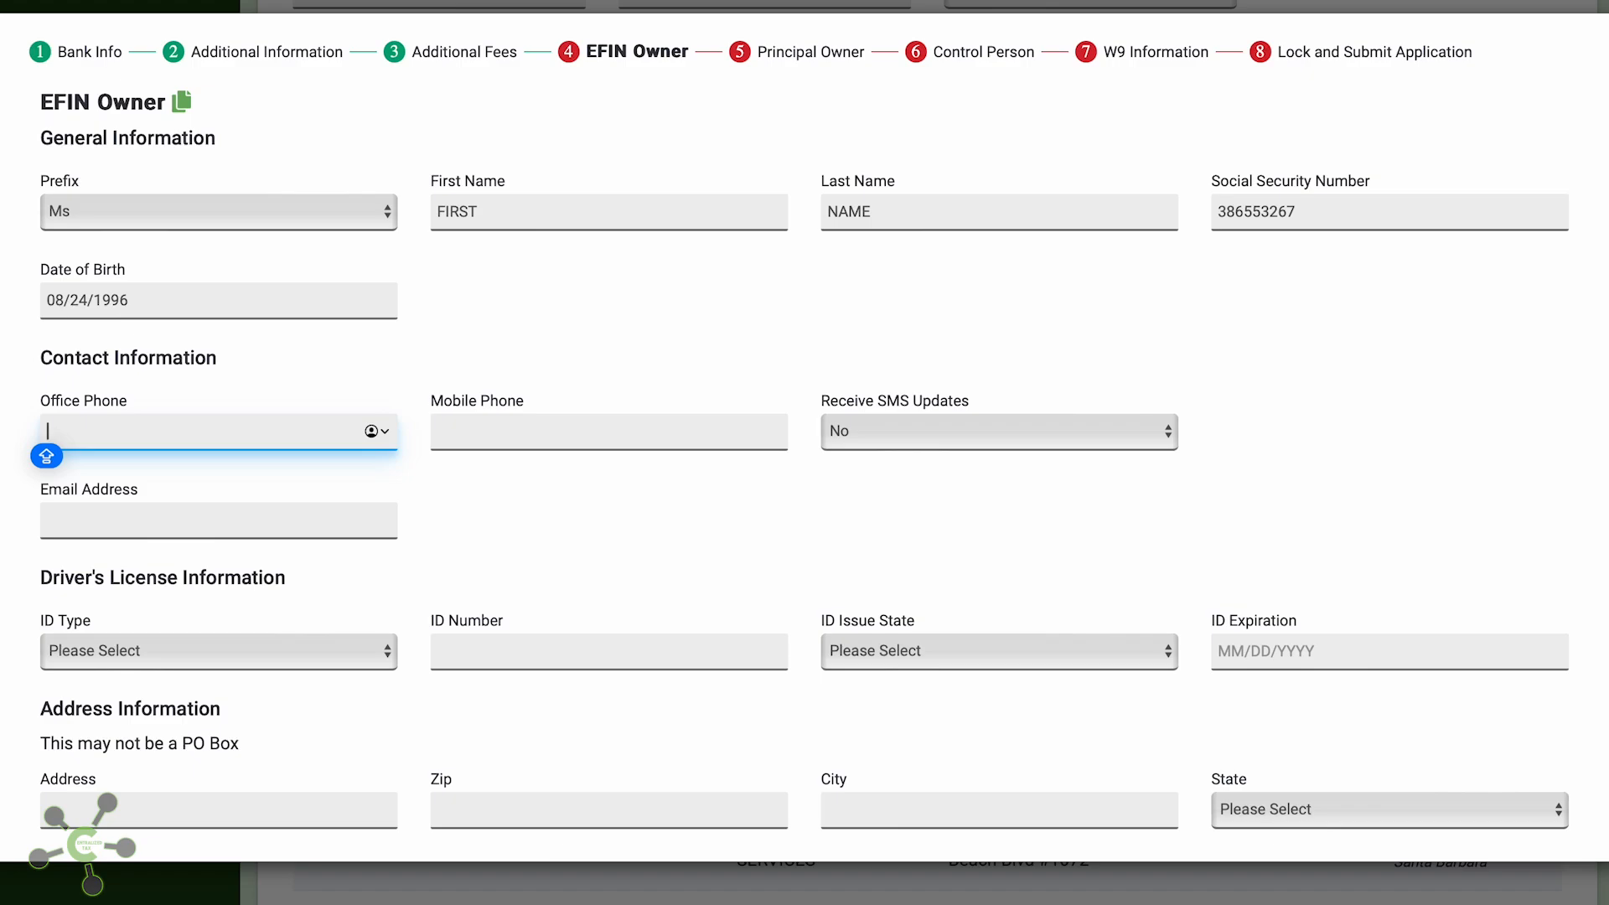
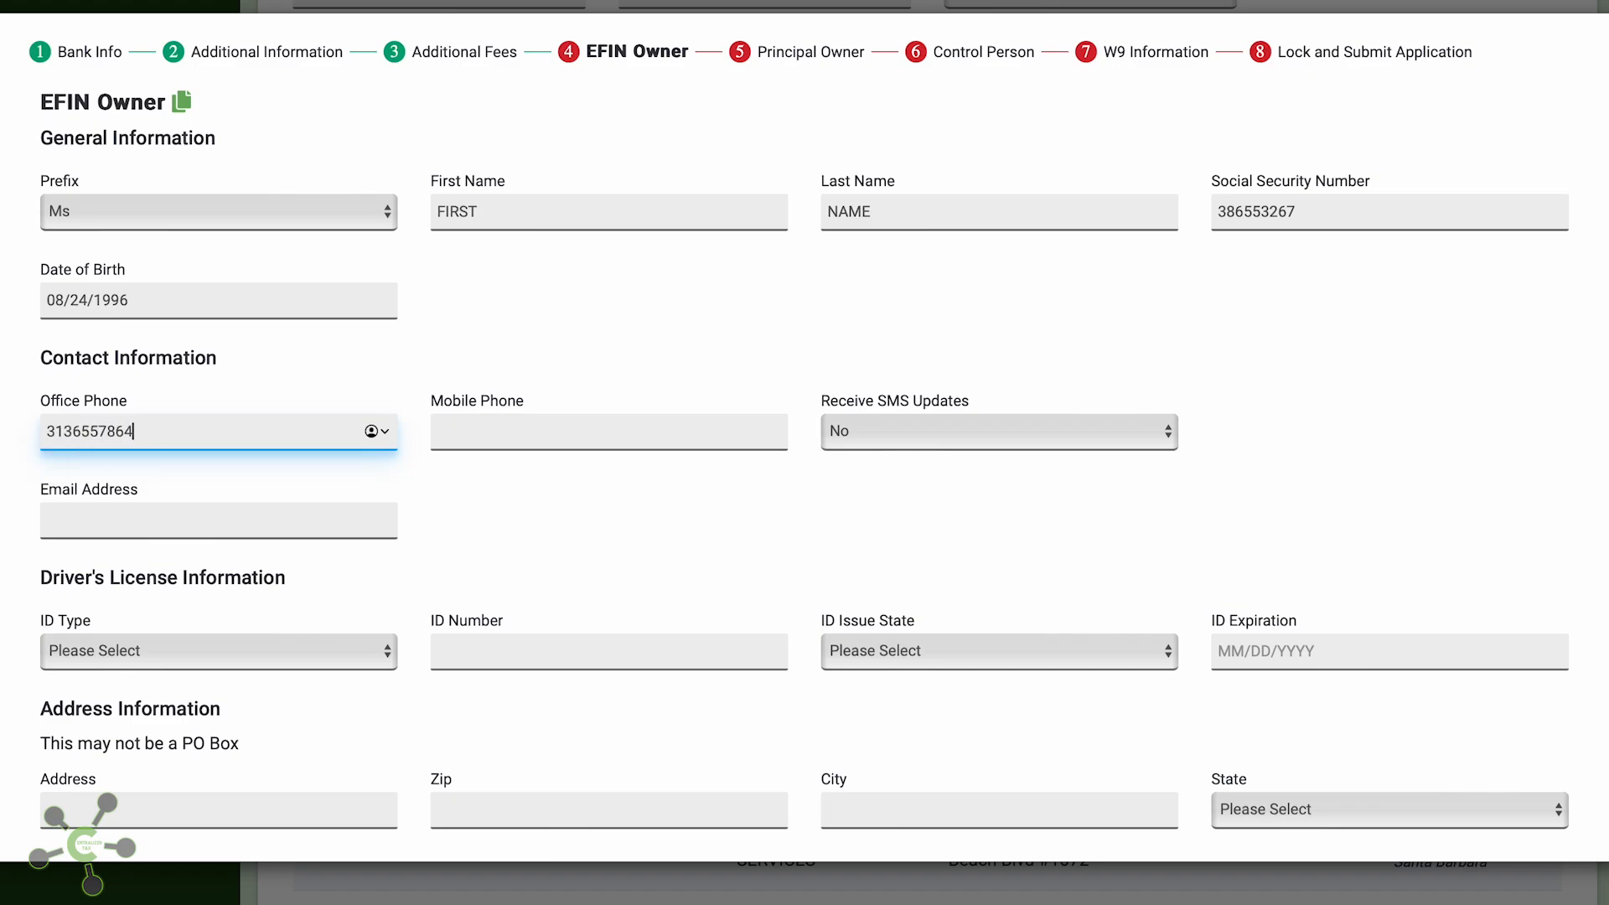
{"action": "key", "text": "Tab"}
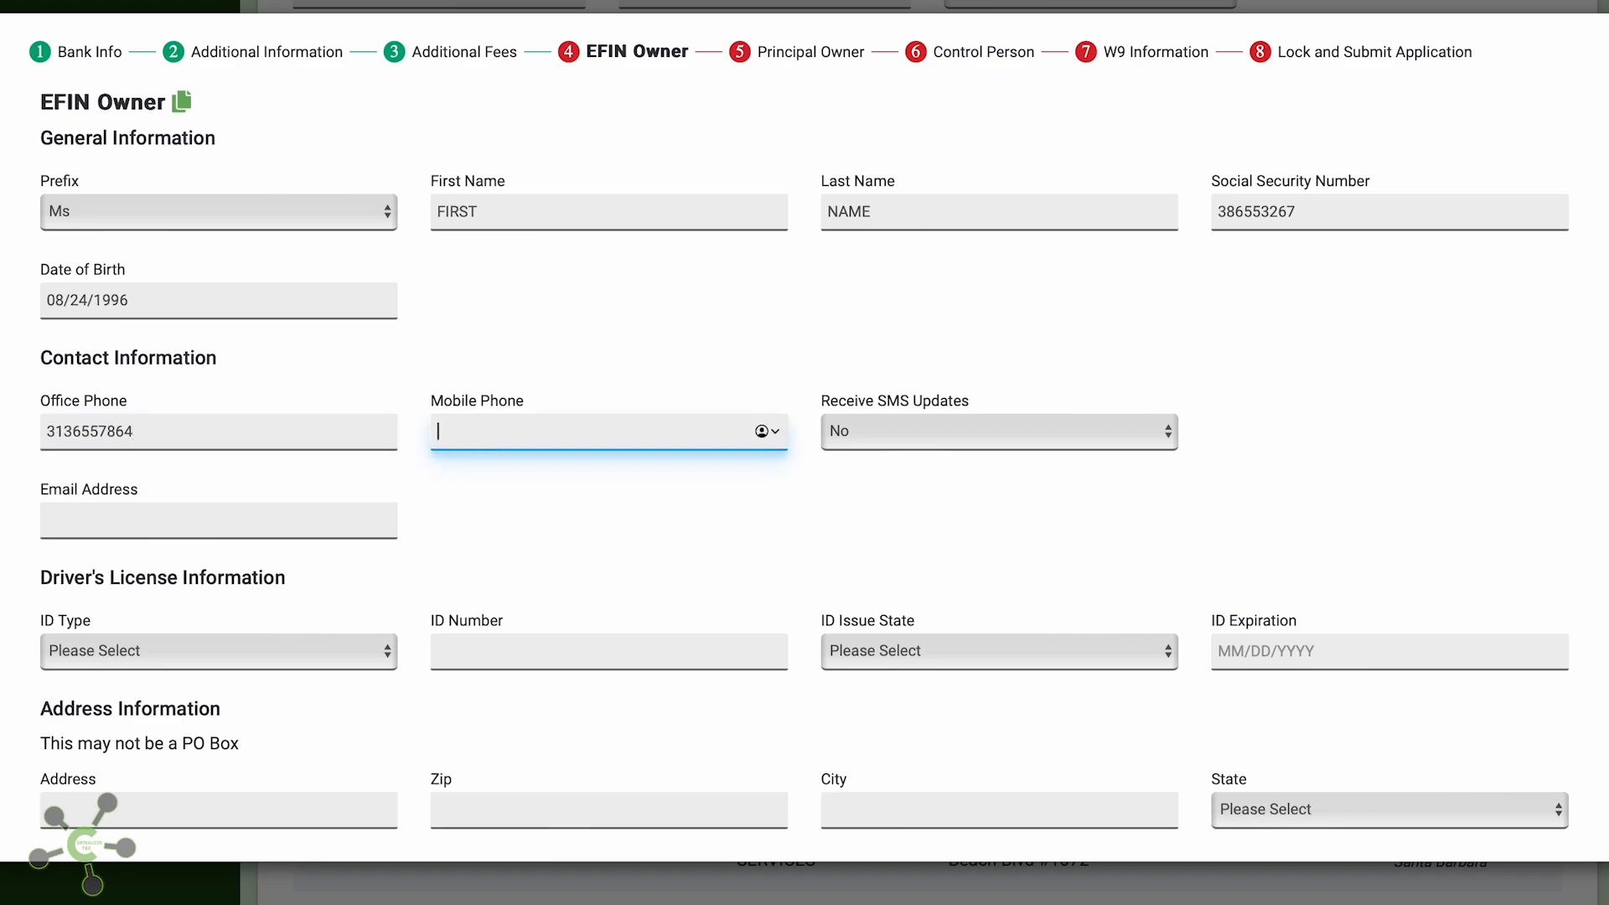
{"action": "scroll", "coordinate": [392, 356], "scroll_direction": "down", "scroll_amount": 2}
{"action": "left_click", "coordinate": [340, 415]}
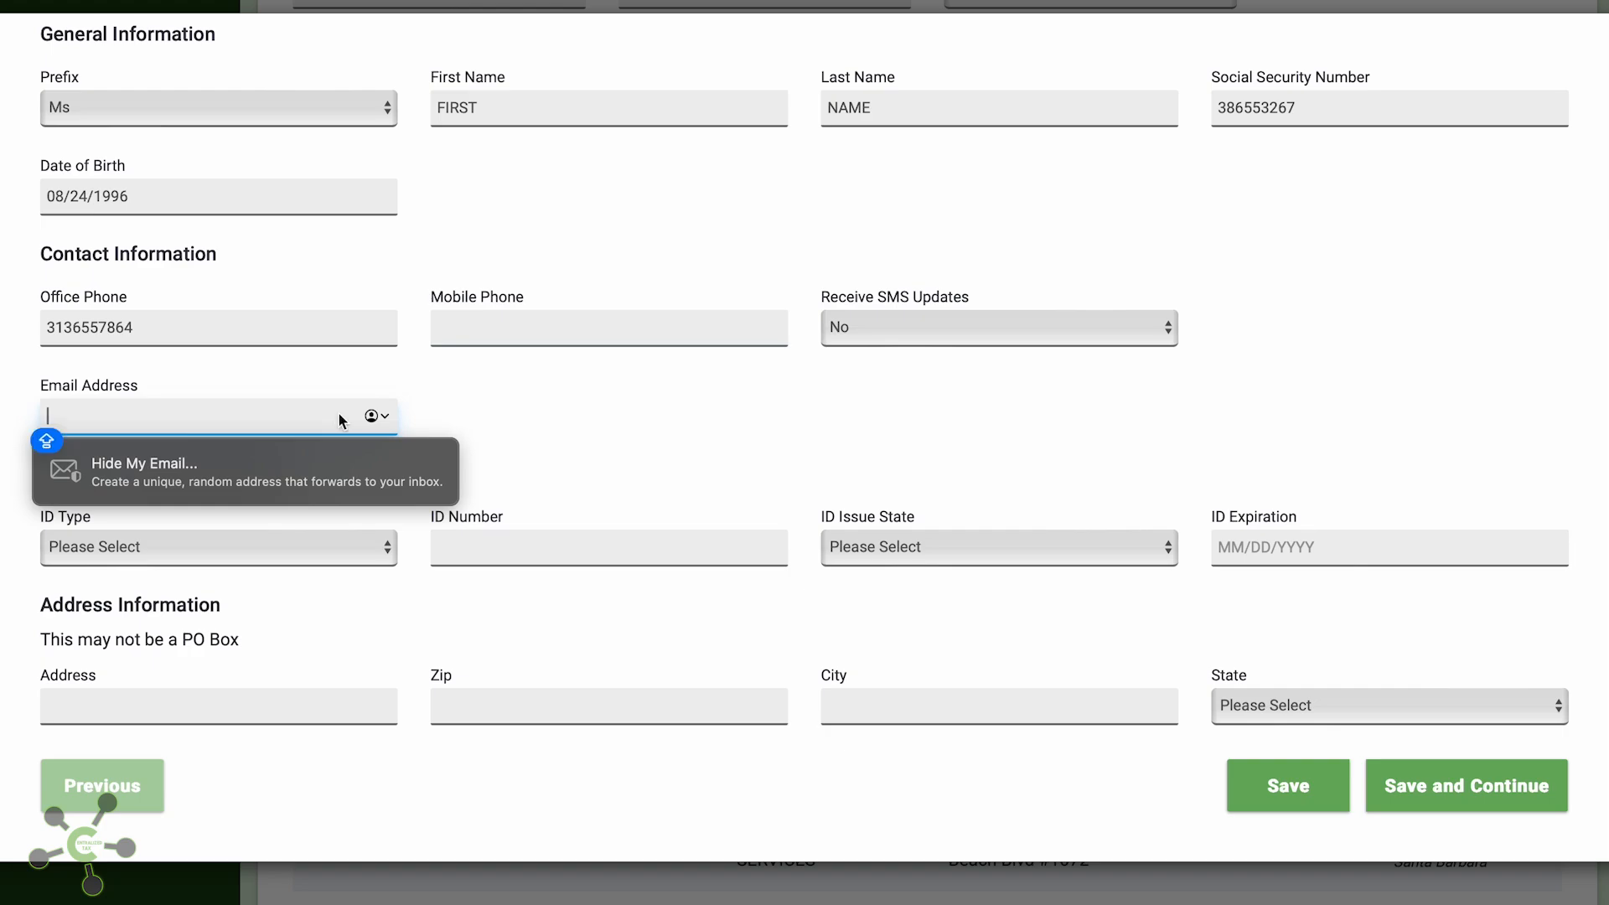
{"action": "type", "text": "EMA"}
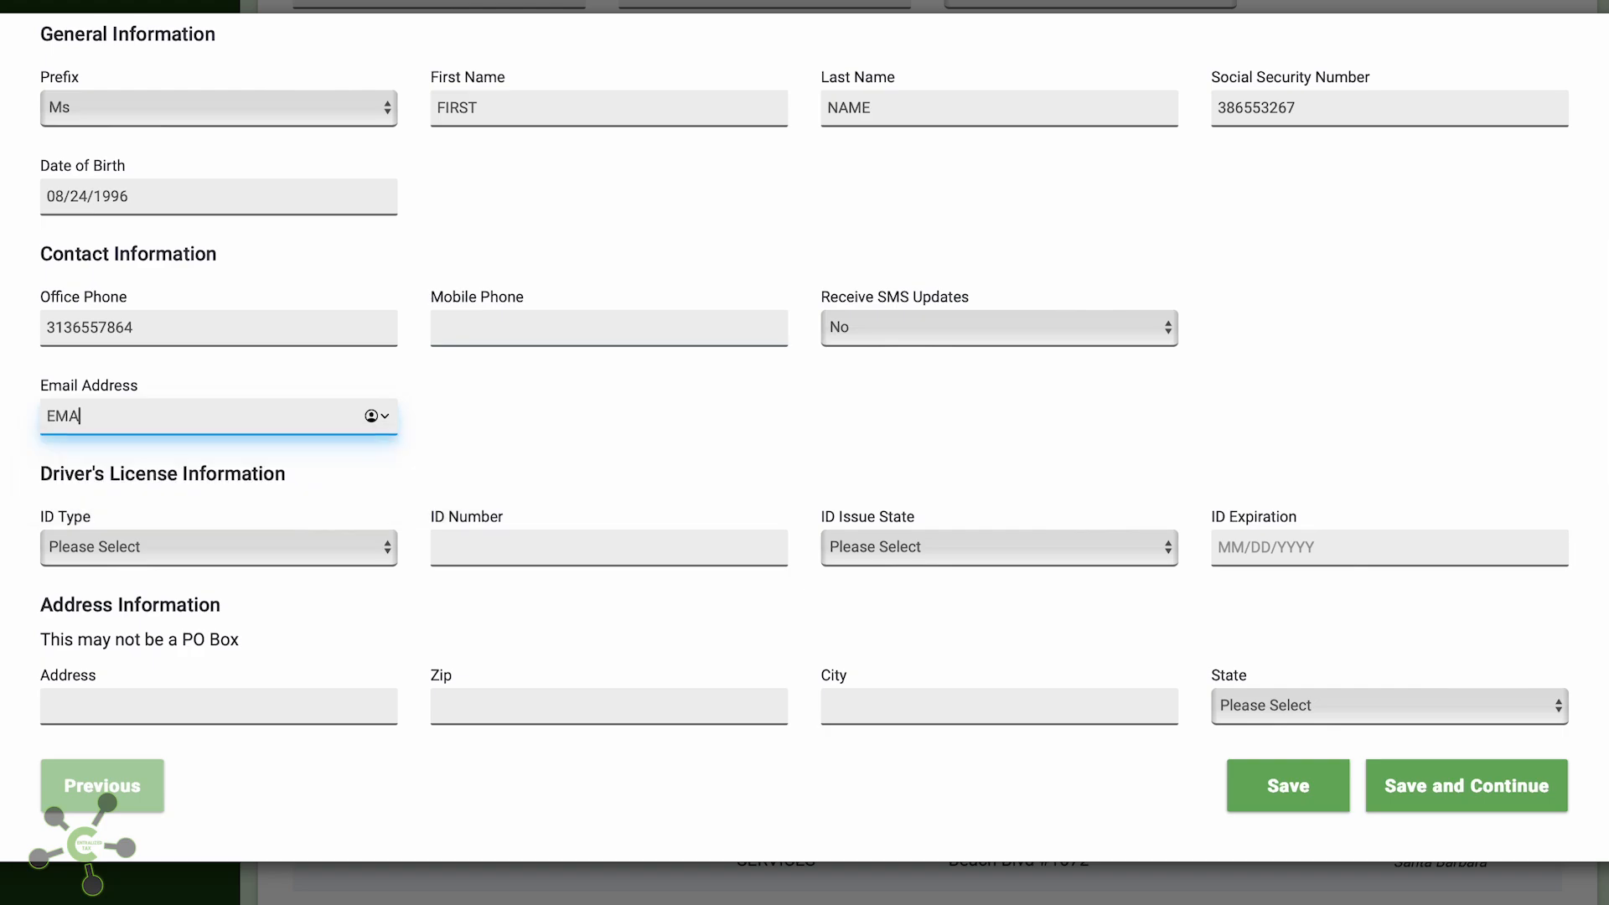
{"action": "type", "text": "IL@MAIL.COM"}
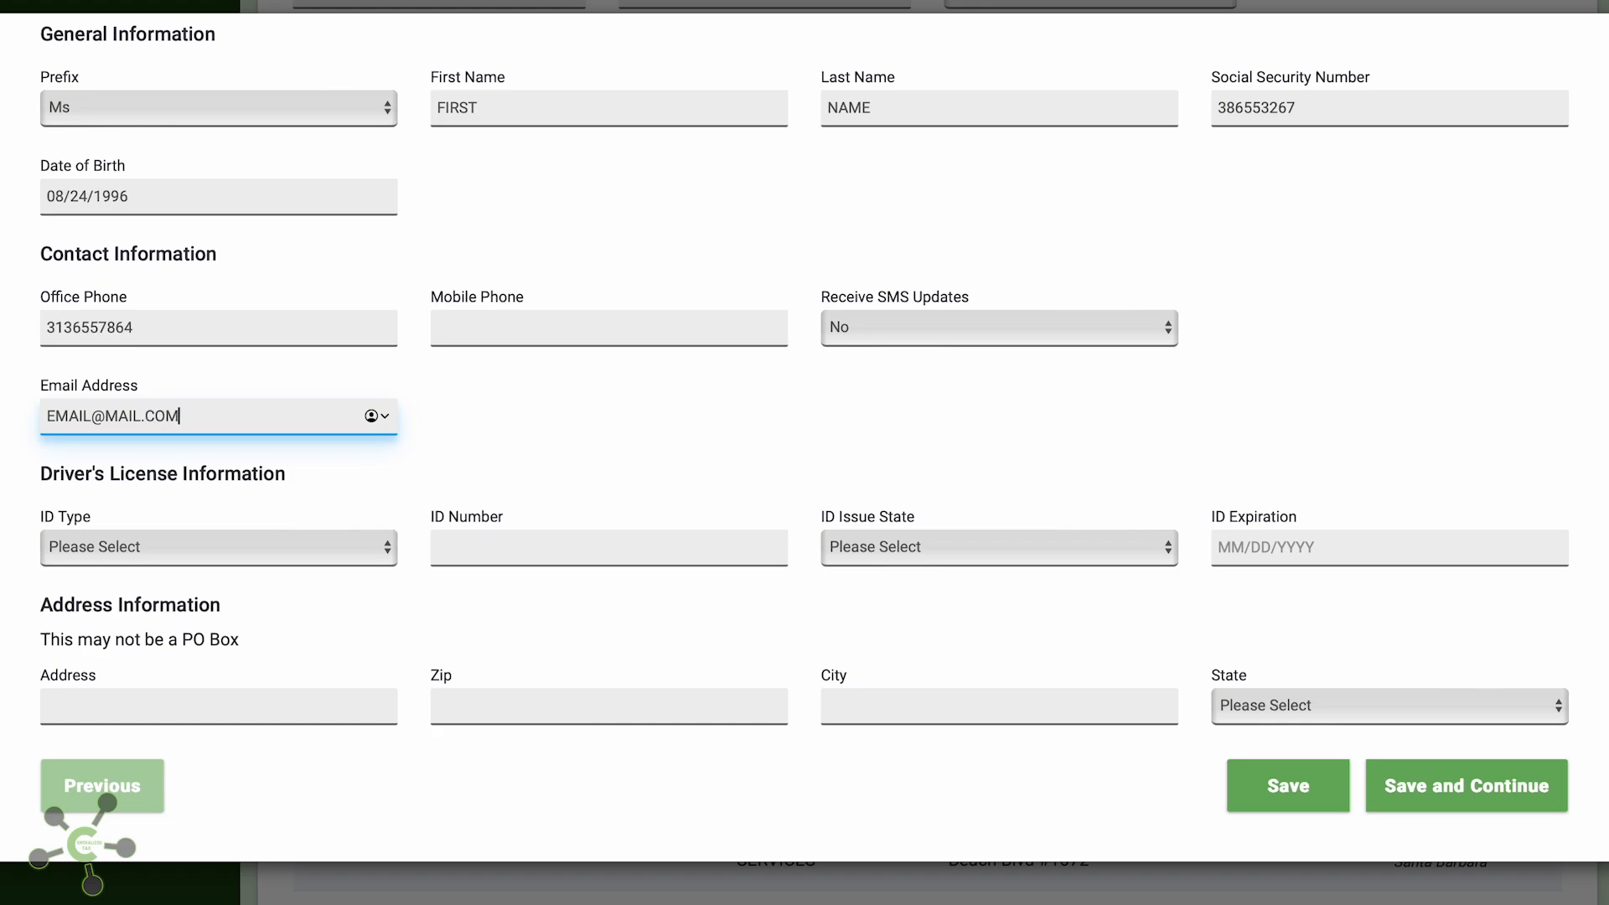
Enter the owner's driver's license number, issued in Michigan, expiring 08/24/2026
{"action": "left_click", "coordinate": [128, 546]}
{"action": "left_click", "coordinate": [126, 564]}
{"action": "left_click", "coordinate": [561, 556]}
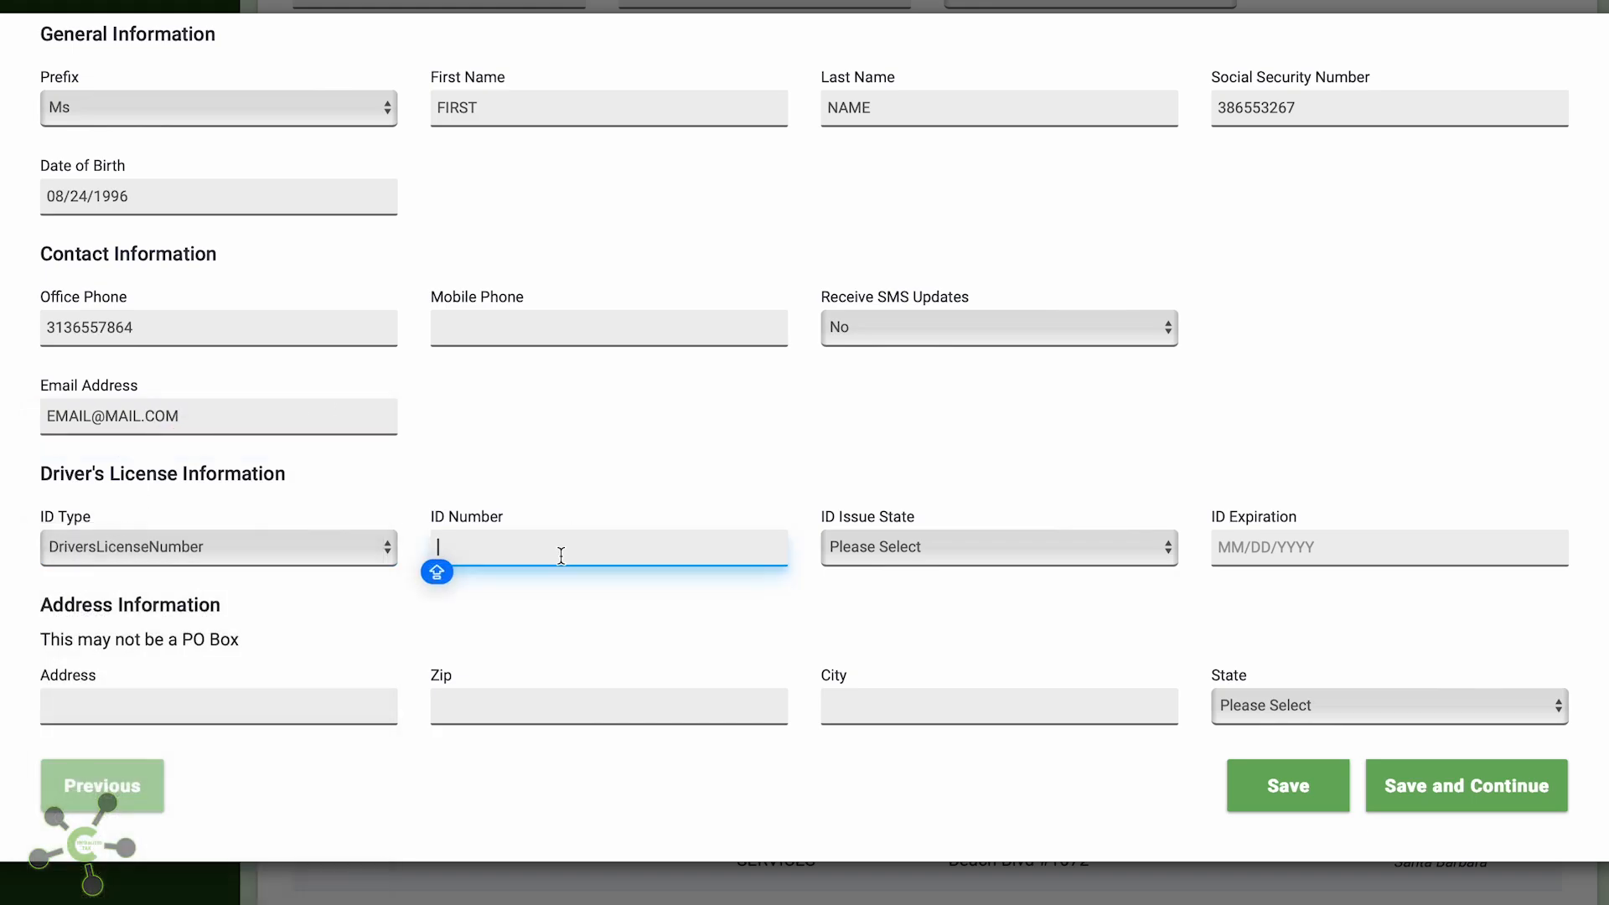
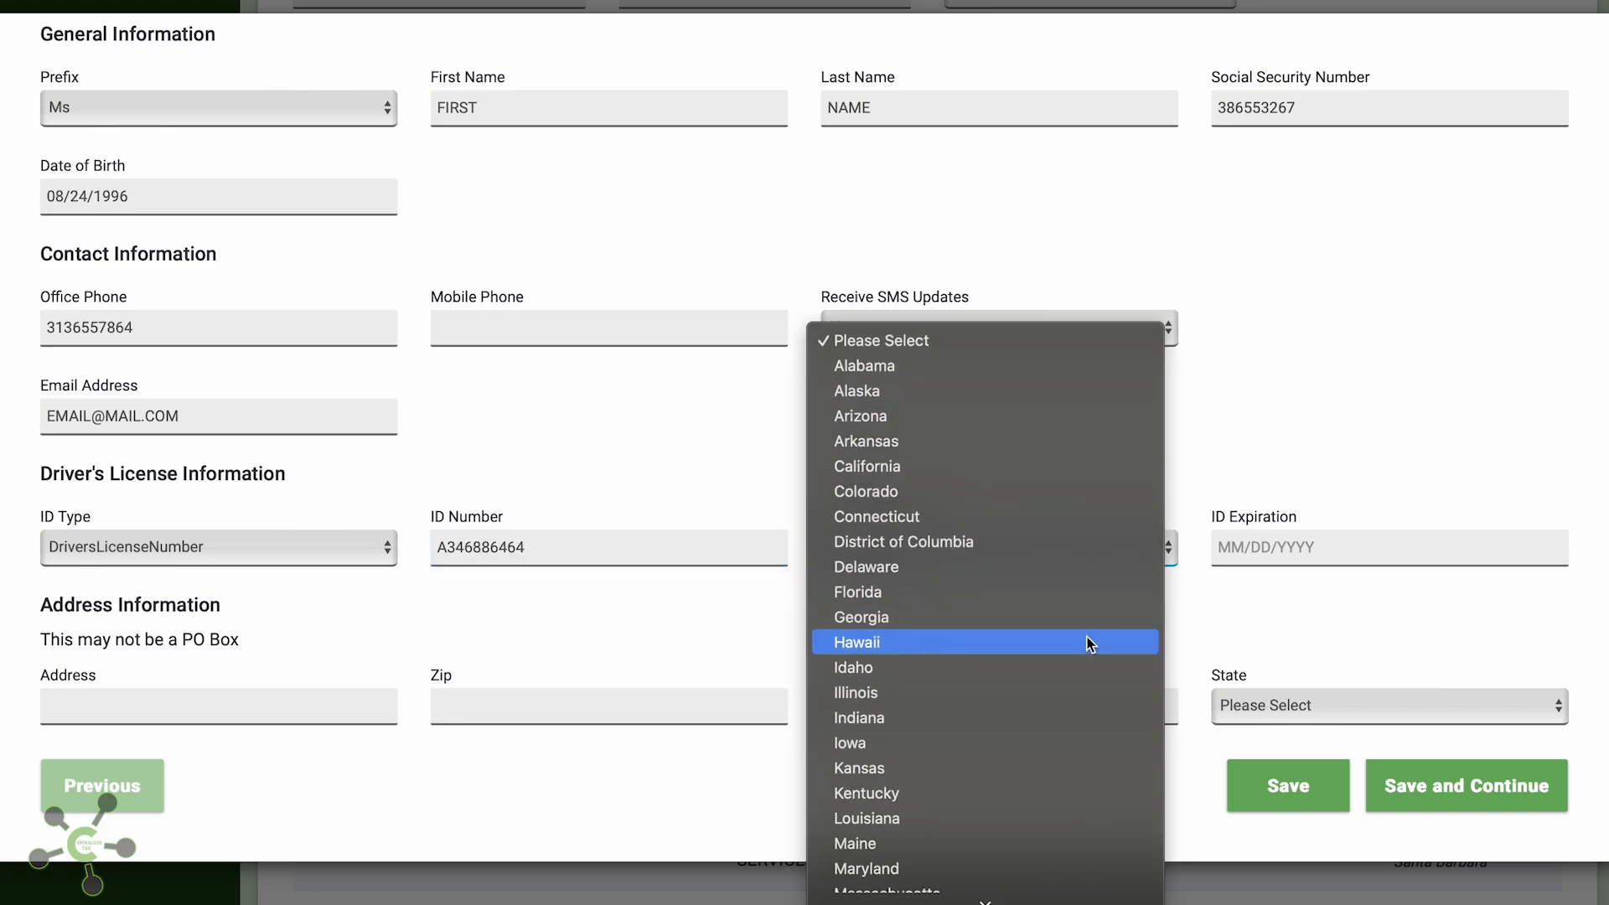
{"action": "scroll", "coordinate": [1081, 637], "scroll_direction": "down", "scroll_amount": 5}
{"action": "left_click", "coordinate": [1062, 514]}
{"action": "left_click", "coordinate": [1401, 536]}
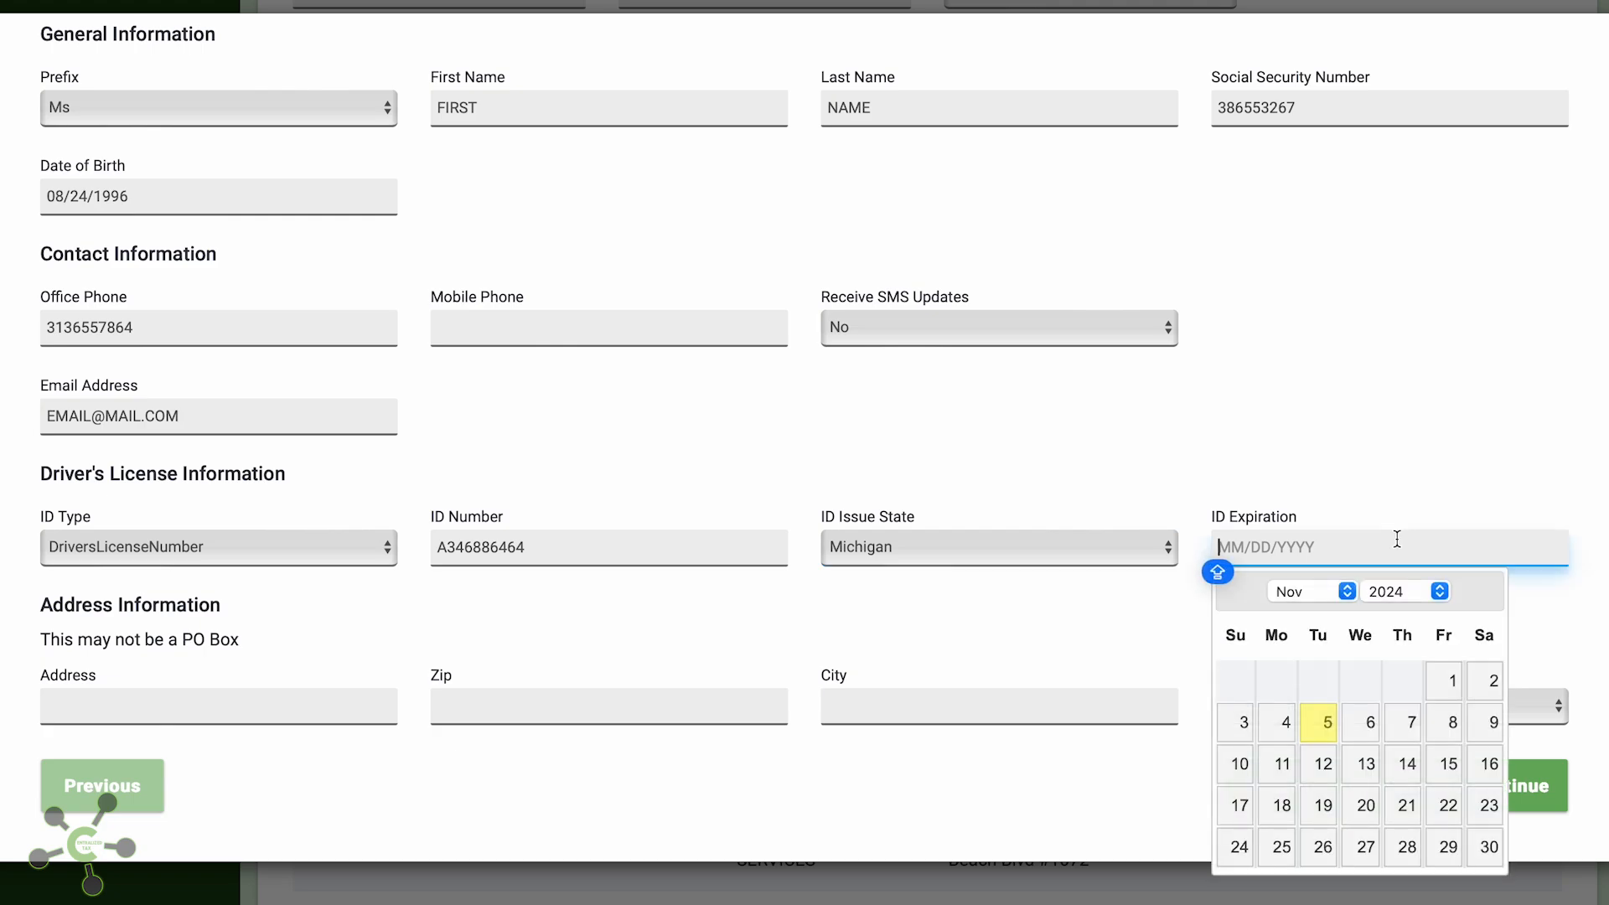
{"action": "type", "text": "08/"}
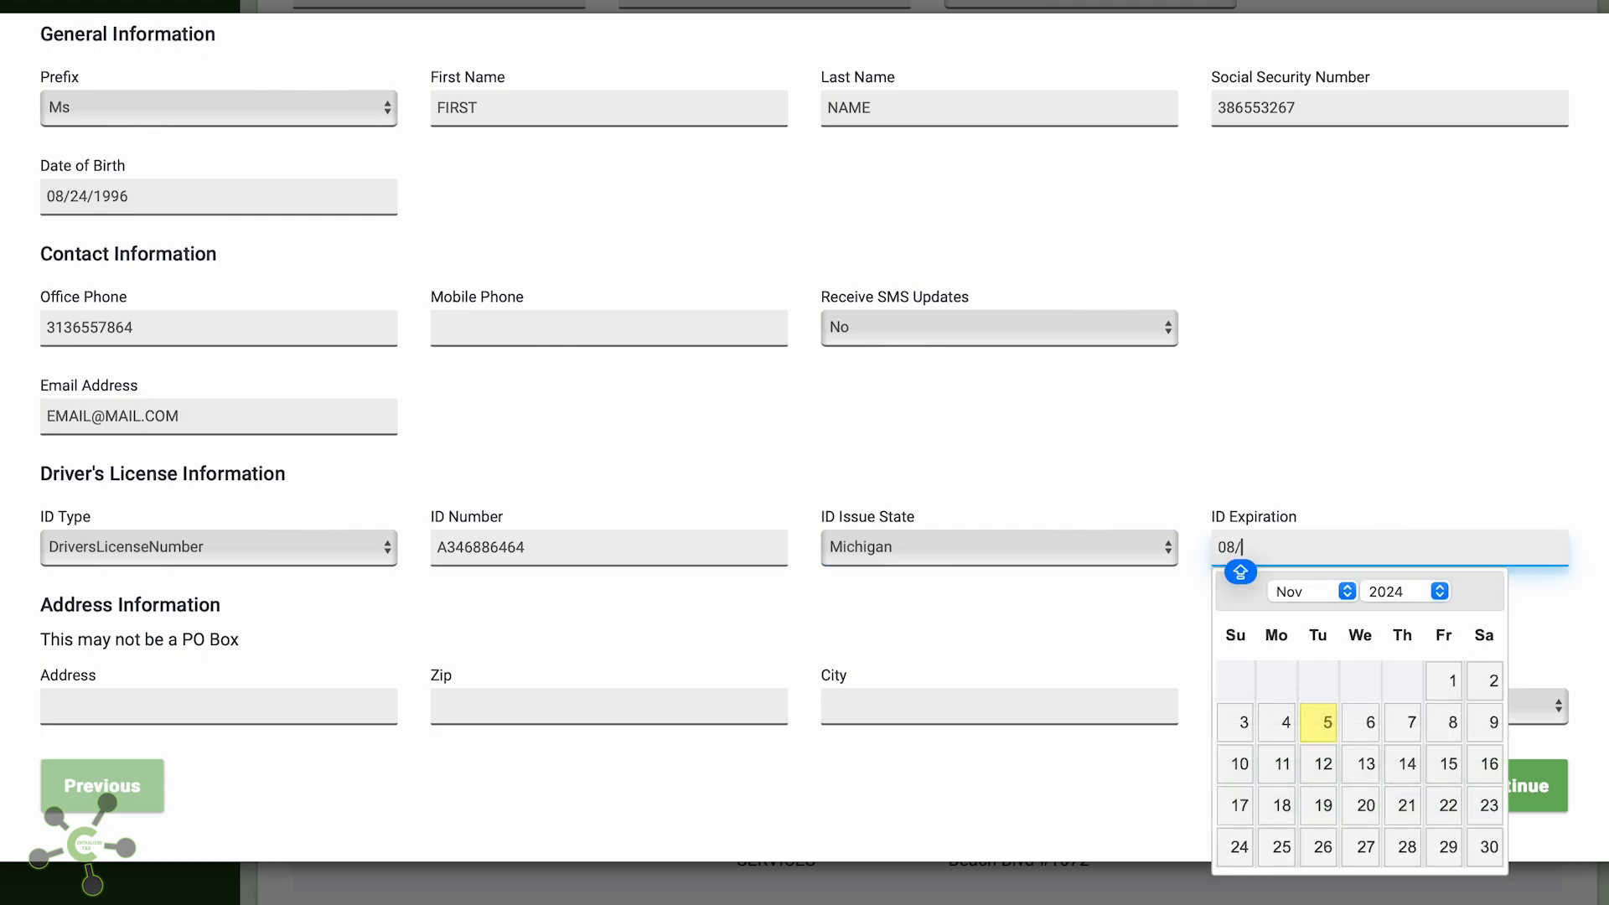
{"action": "type", "text": "24/2026"}
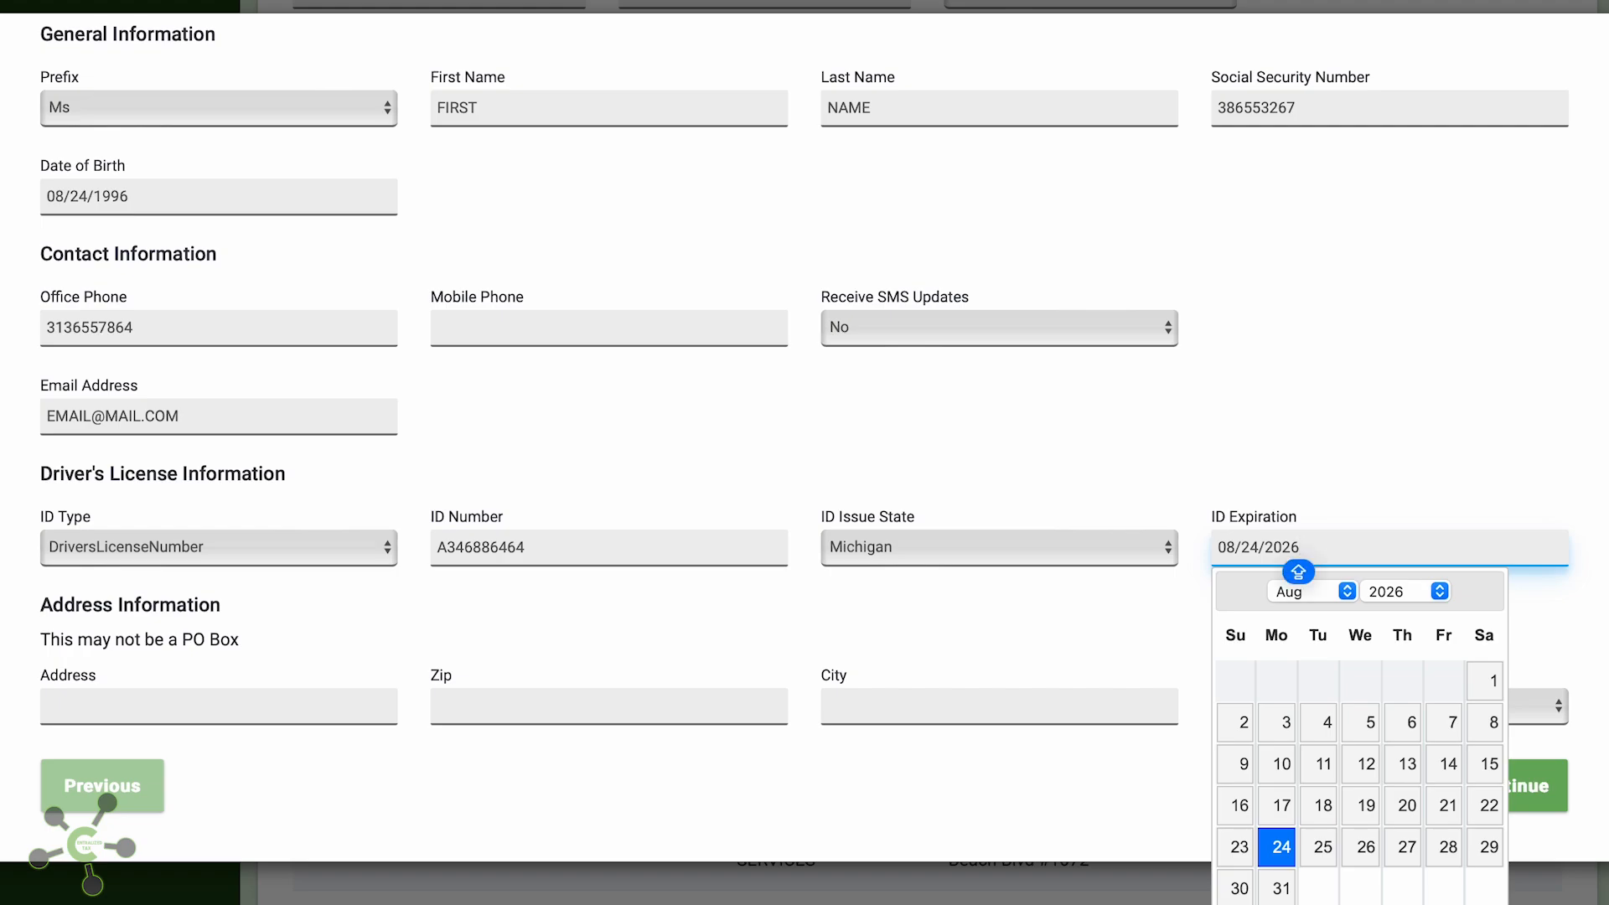
{"action": "left_click", "coordinate": [1127, 675]}
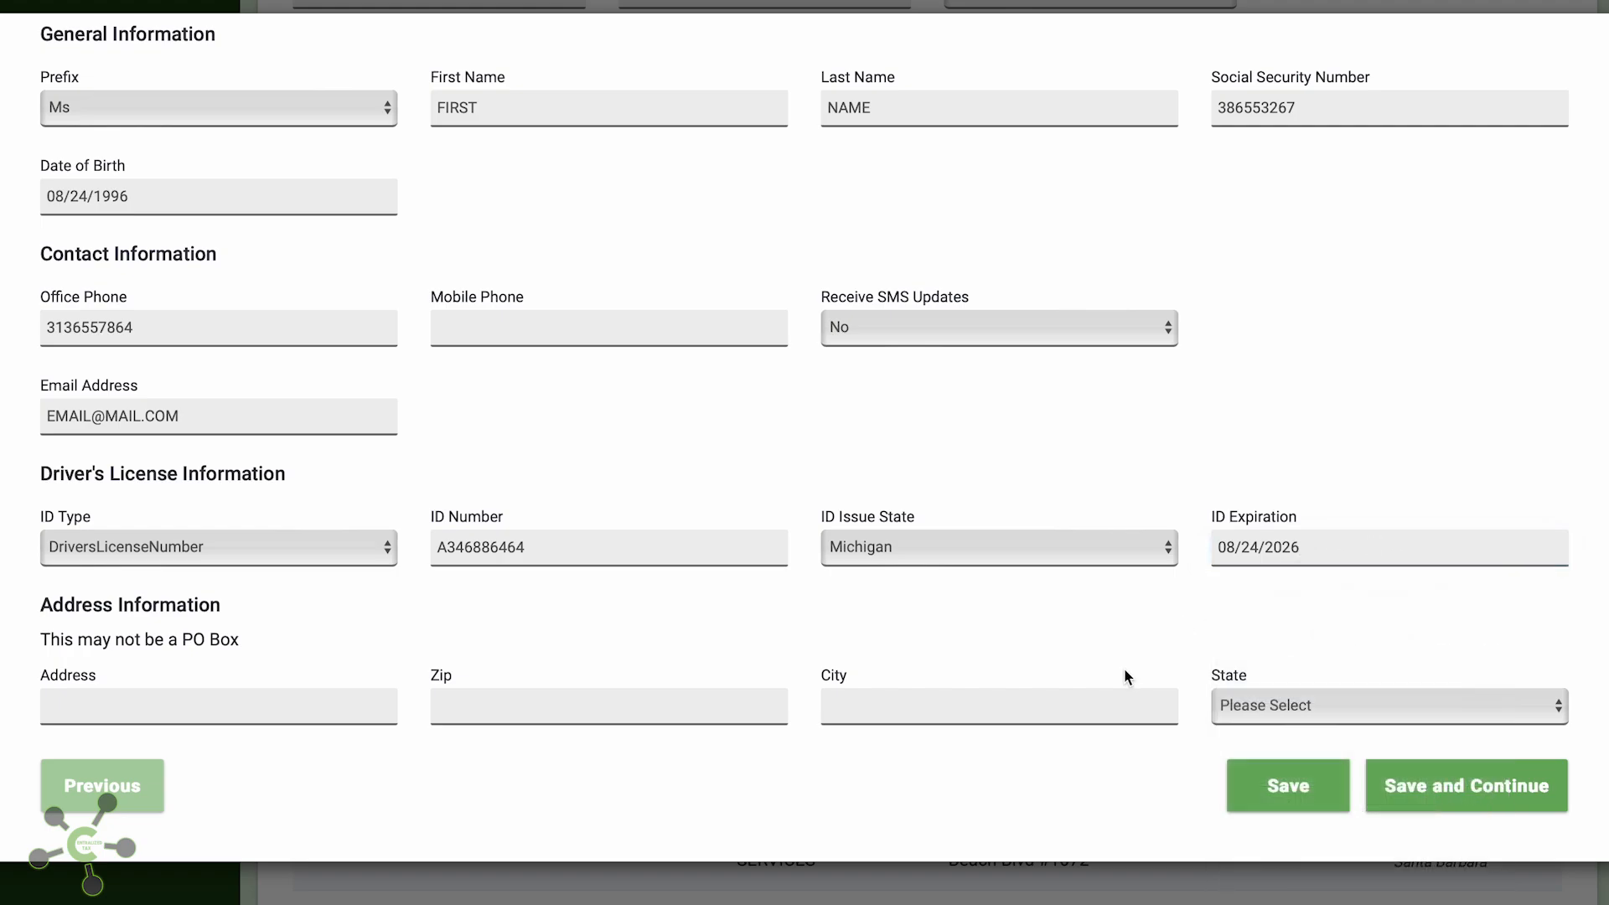
Enter the owner's street address and zip code so city and state auto-fill
{"action": "left_click", "coordinate": [285, 711]}
{"action": "type", "text": "ADDRESS"}
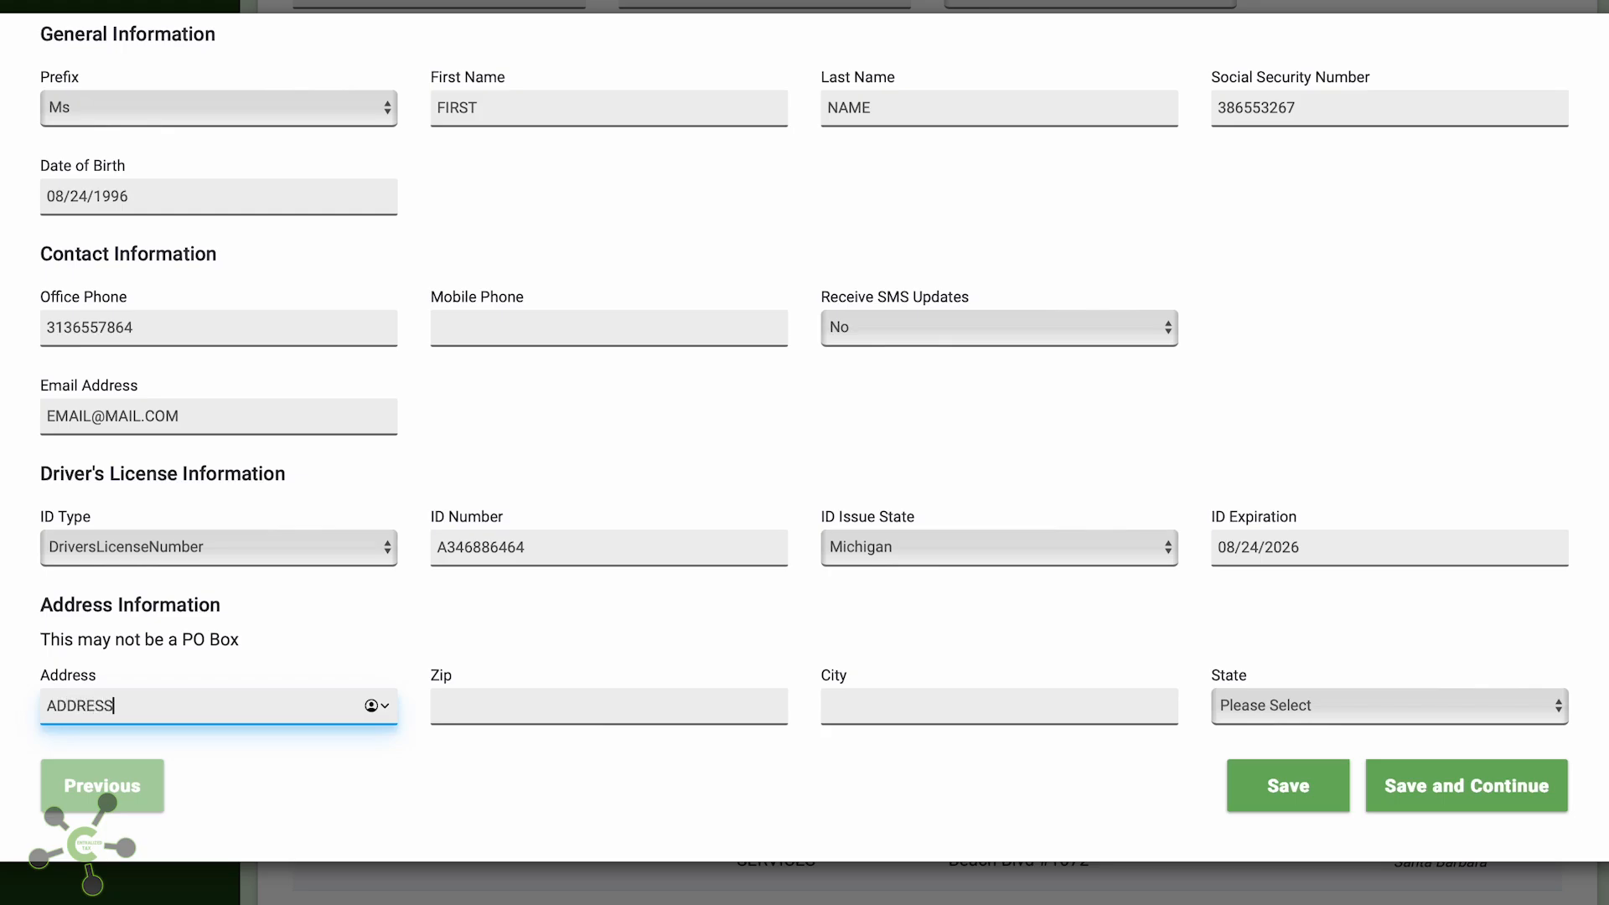
{"action": "key", "text": "Tab"}
{"action": "type", "text": "48239"}
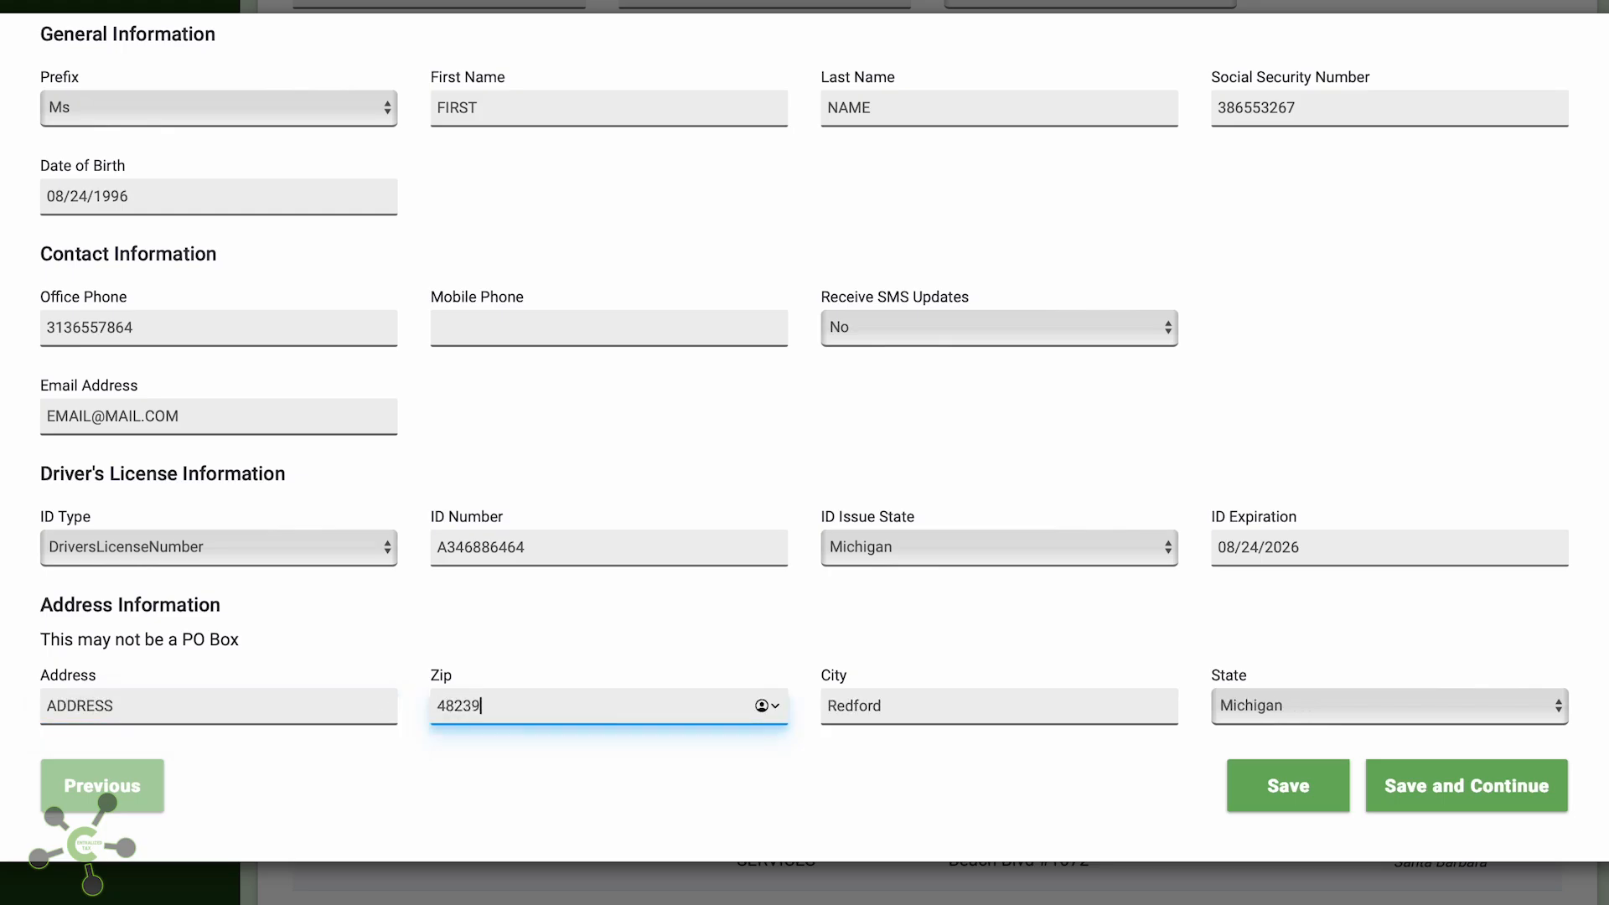
{"action": "key", "text": "Tab"}
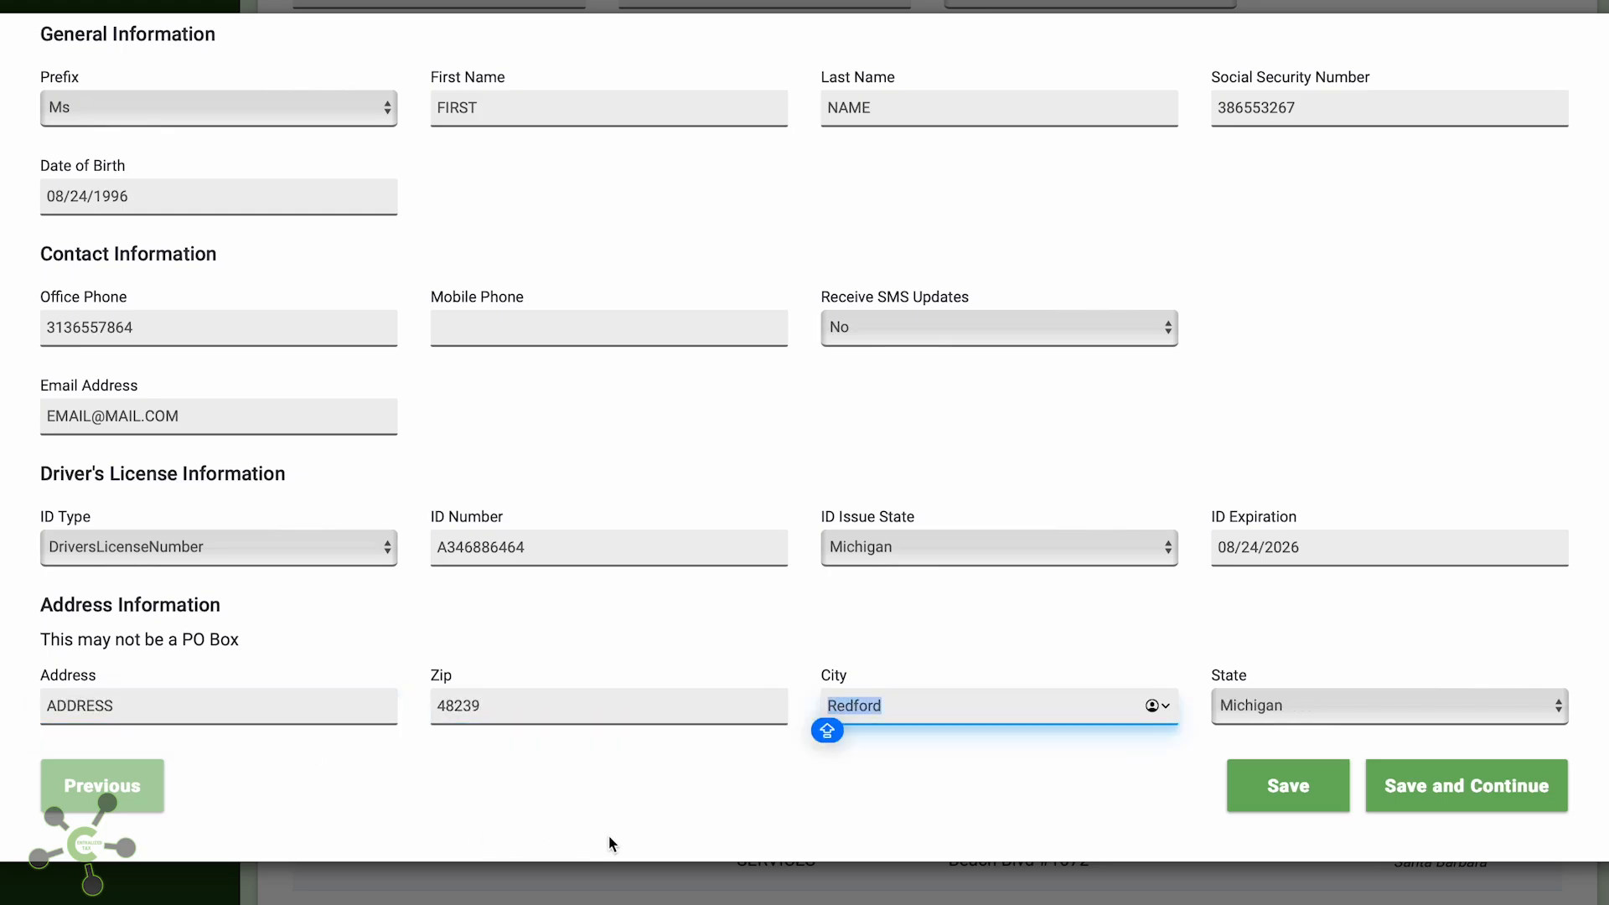
Save the EFIN Owner, give the Principal Owner 100 percent ownership, and save that step
{"action": "left_click", "coordinate": [1408, 796]}
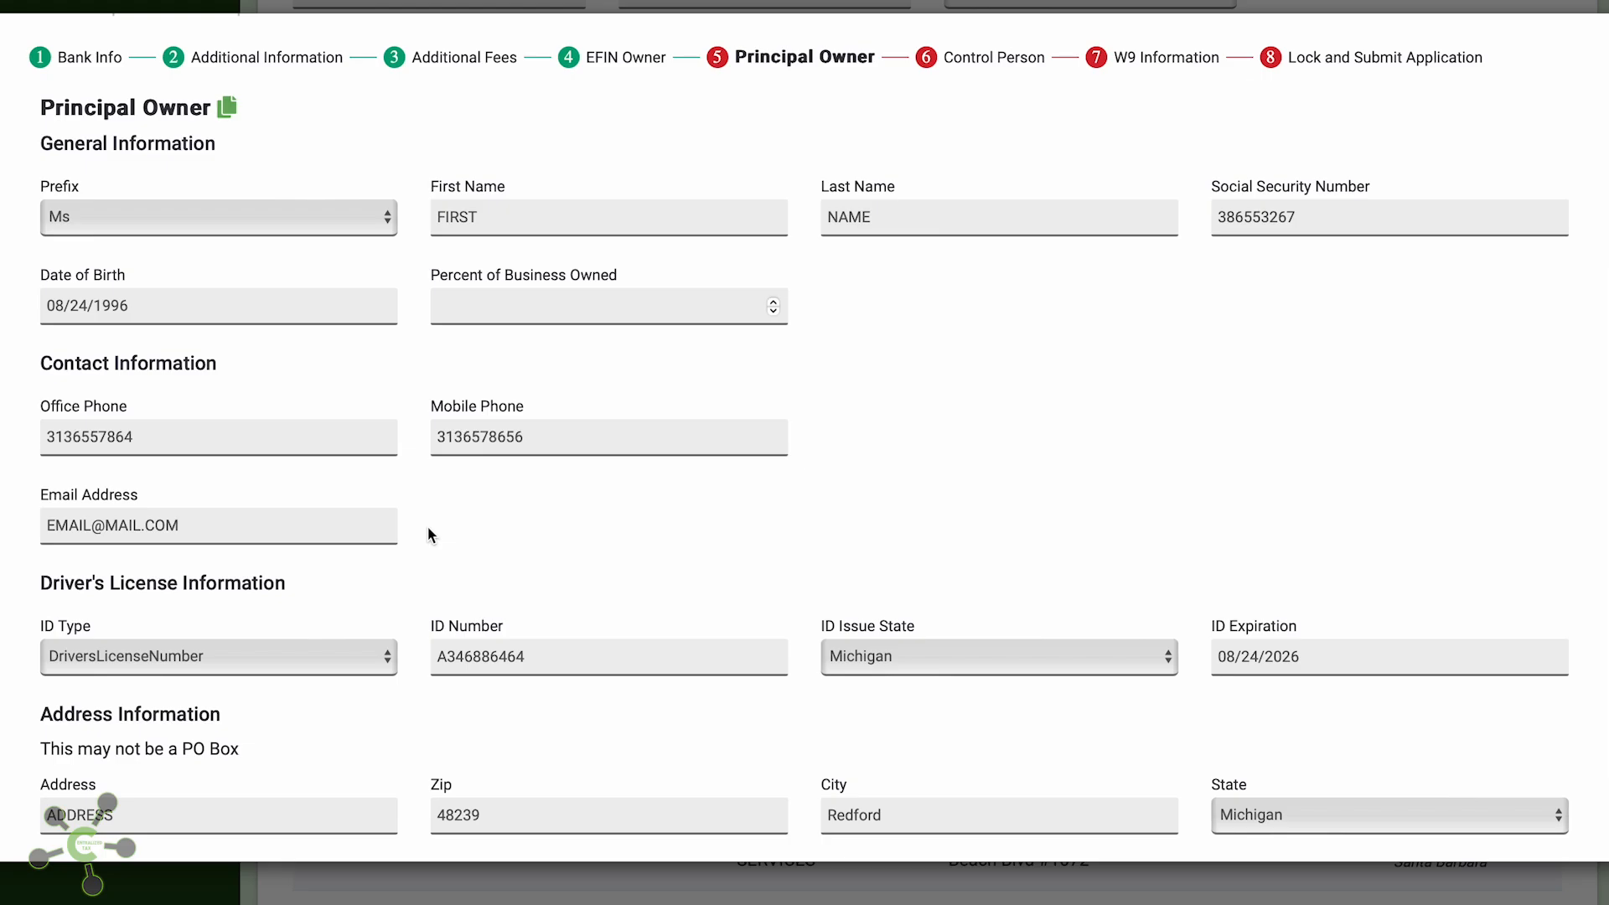
{"action": "scroll", "coordinate": [428, 526], "scroll_direction": "down", "scroll_amount": 2}
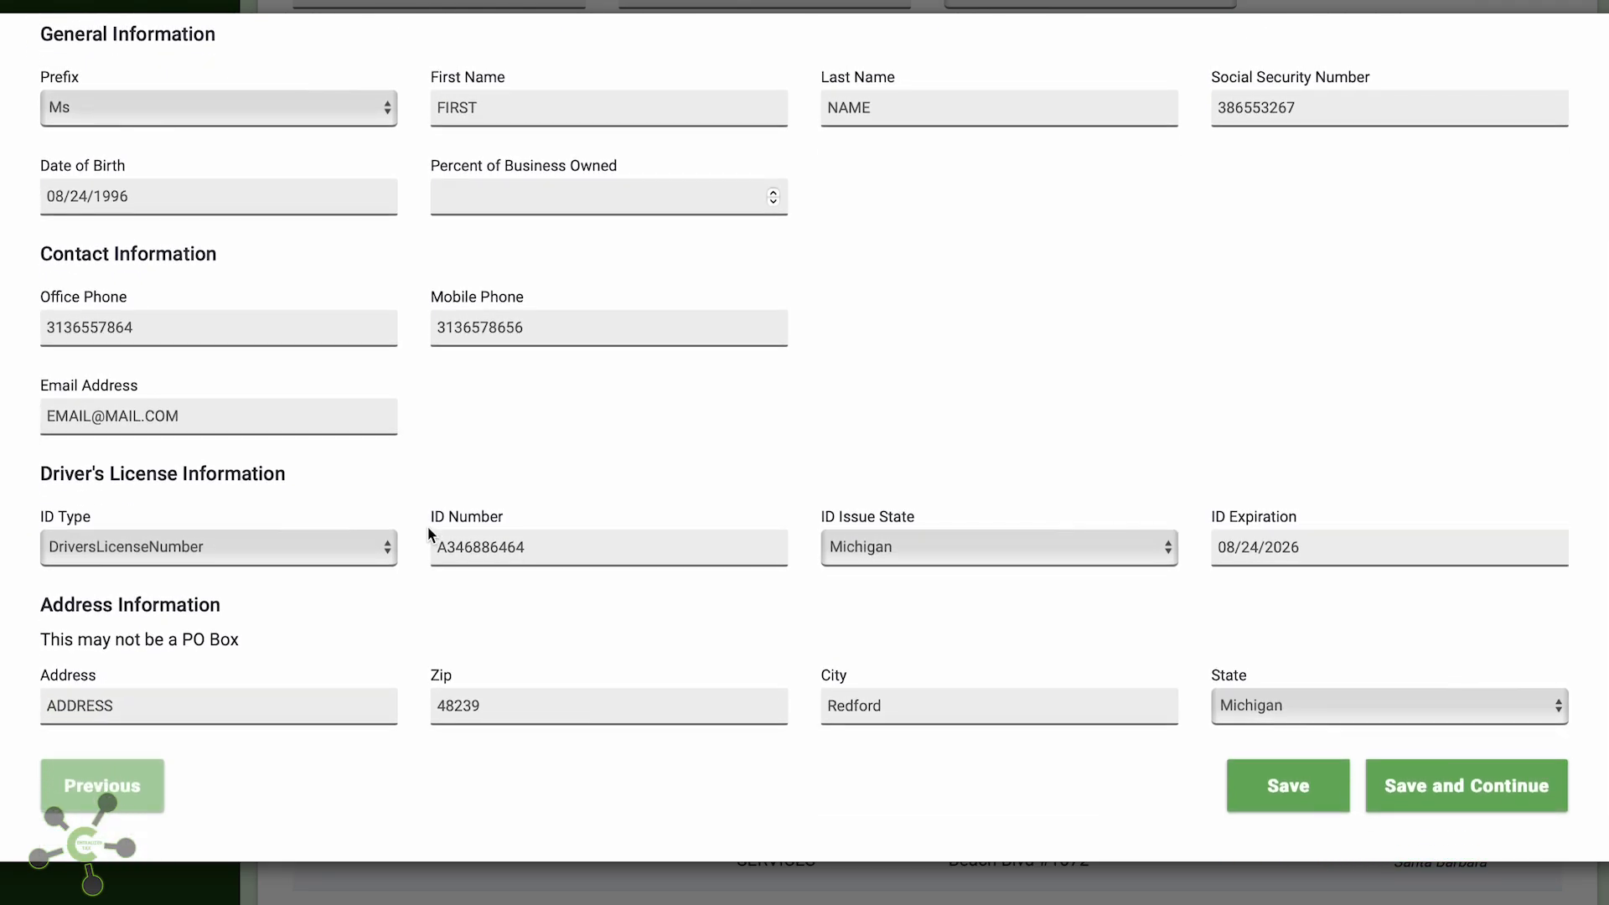
{"action": "scroll", "coordinate": [887, 575], "scroll_direction": "up", "scroll_amount": 2}
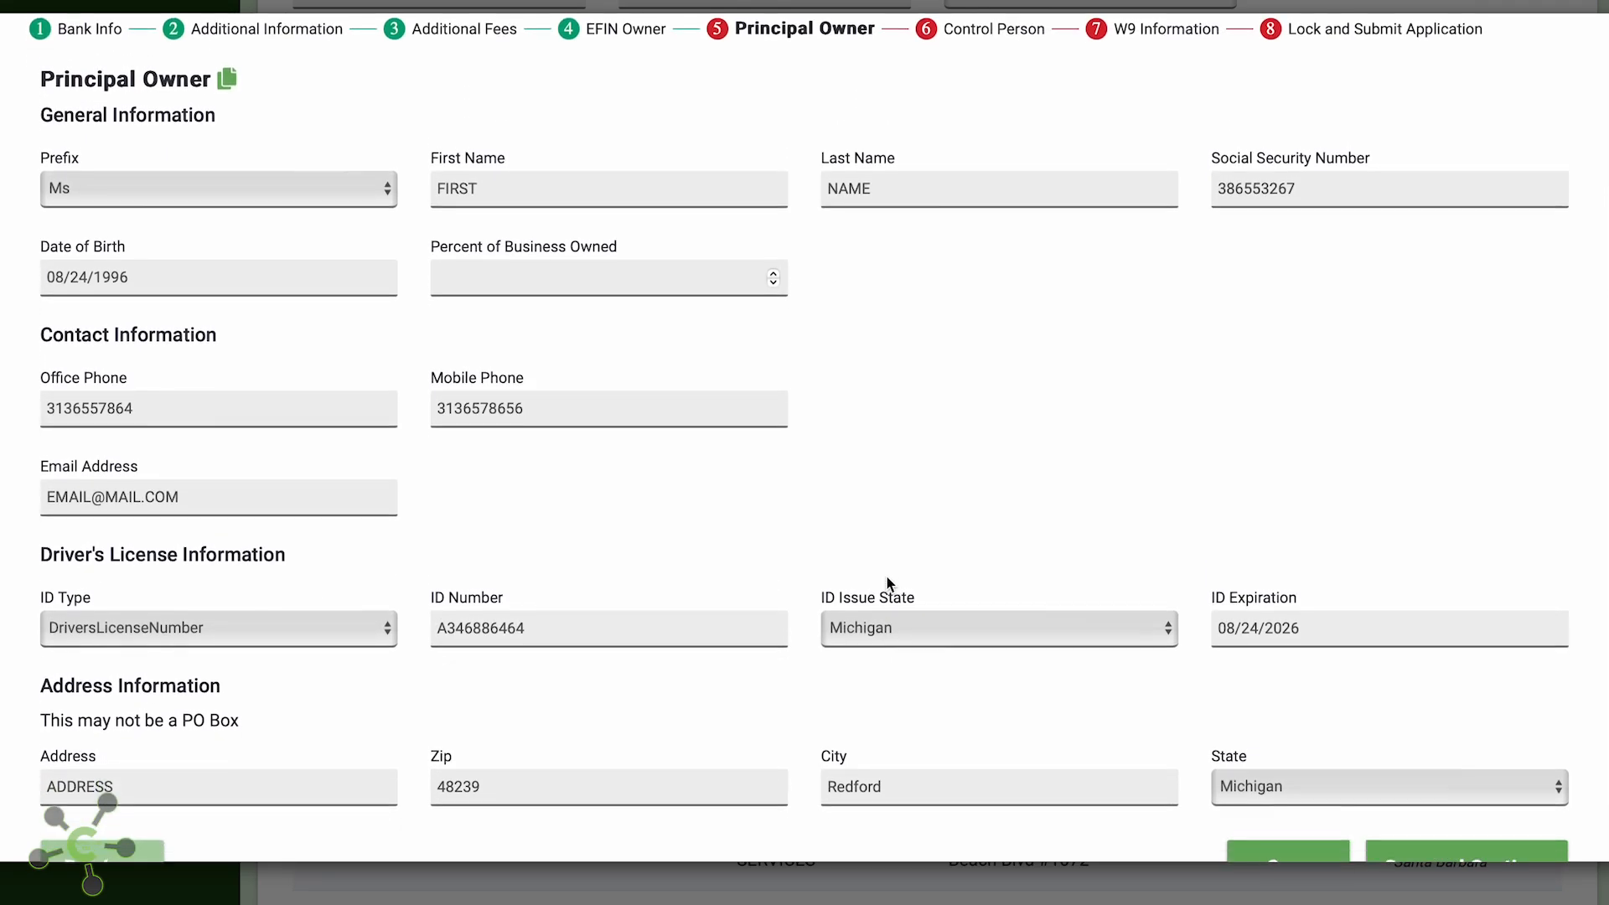
{"action": "scroll", "coordinate": [887, 582], "scroll_direction": "down", "scroll_amount": 1}
{"action": "left_click", "coordinate": [1458, 827]}
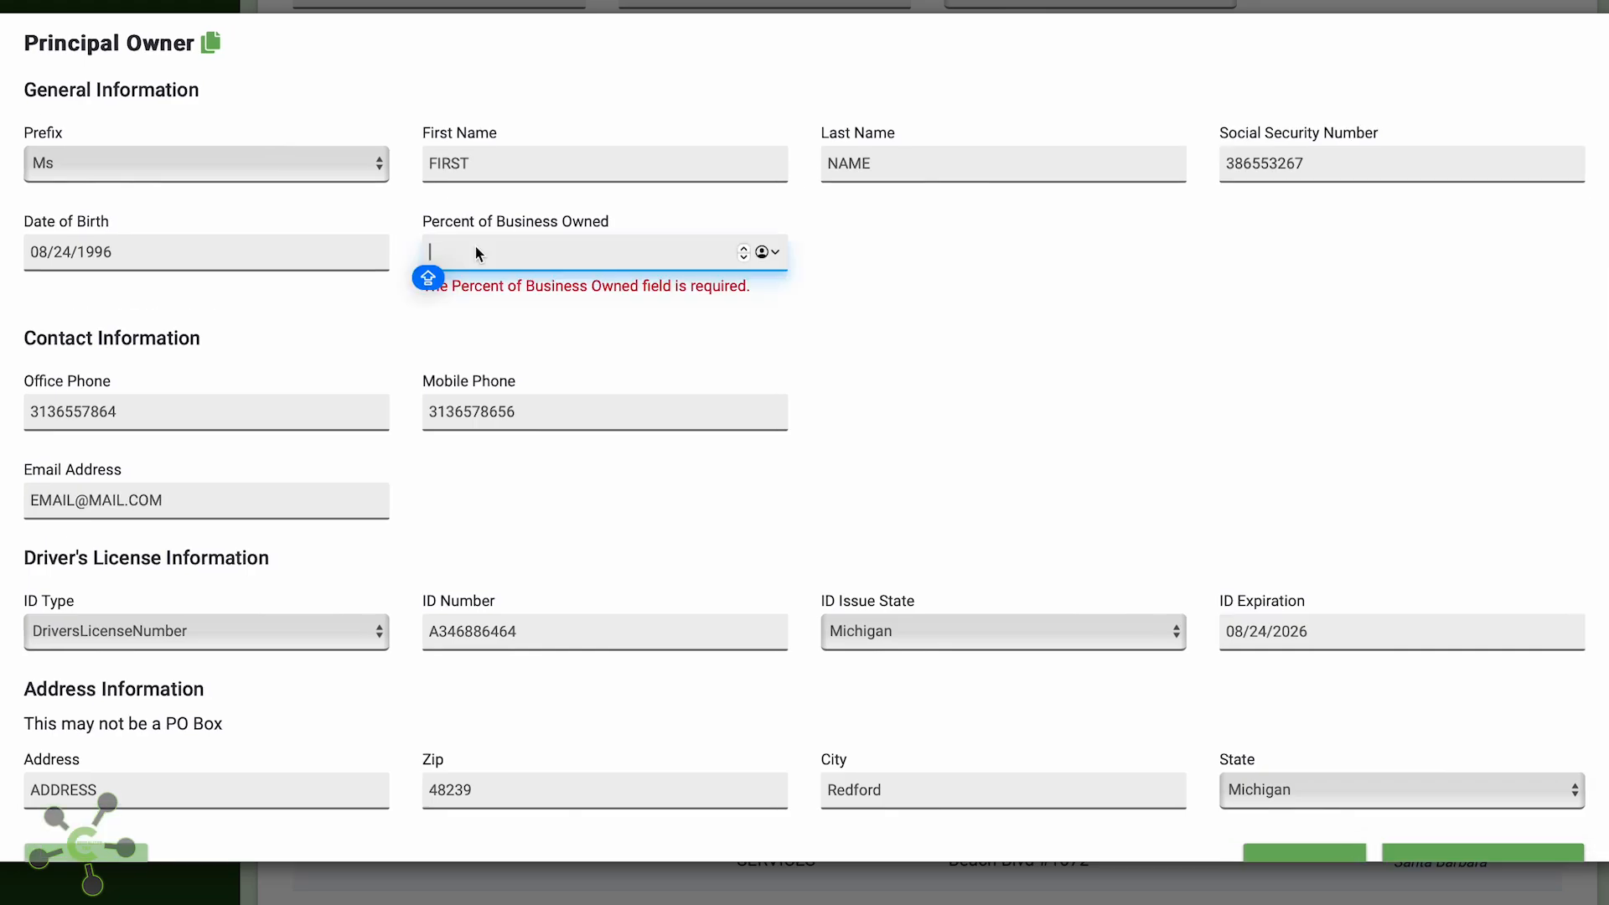
{"action": "type", "text": "100"}
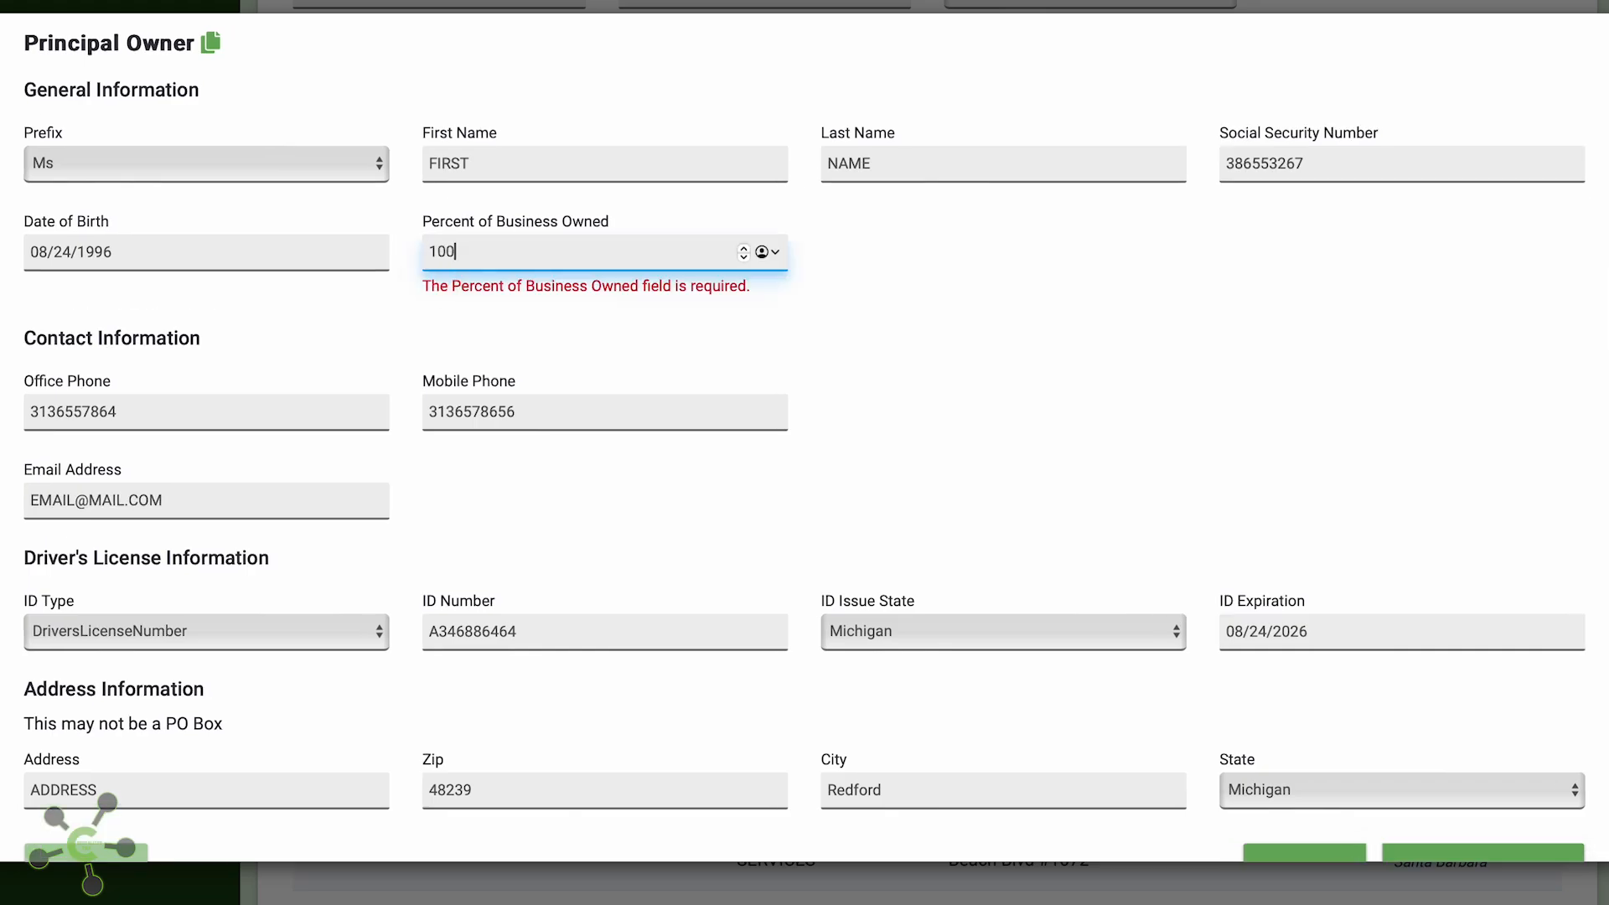
{"action": "left_click", "coordinate": [1056, 308]}
{"action": "scroll", "coordinate": [1068, 342], "scroll_direction": "down", "scroll_amount": 1}
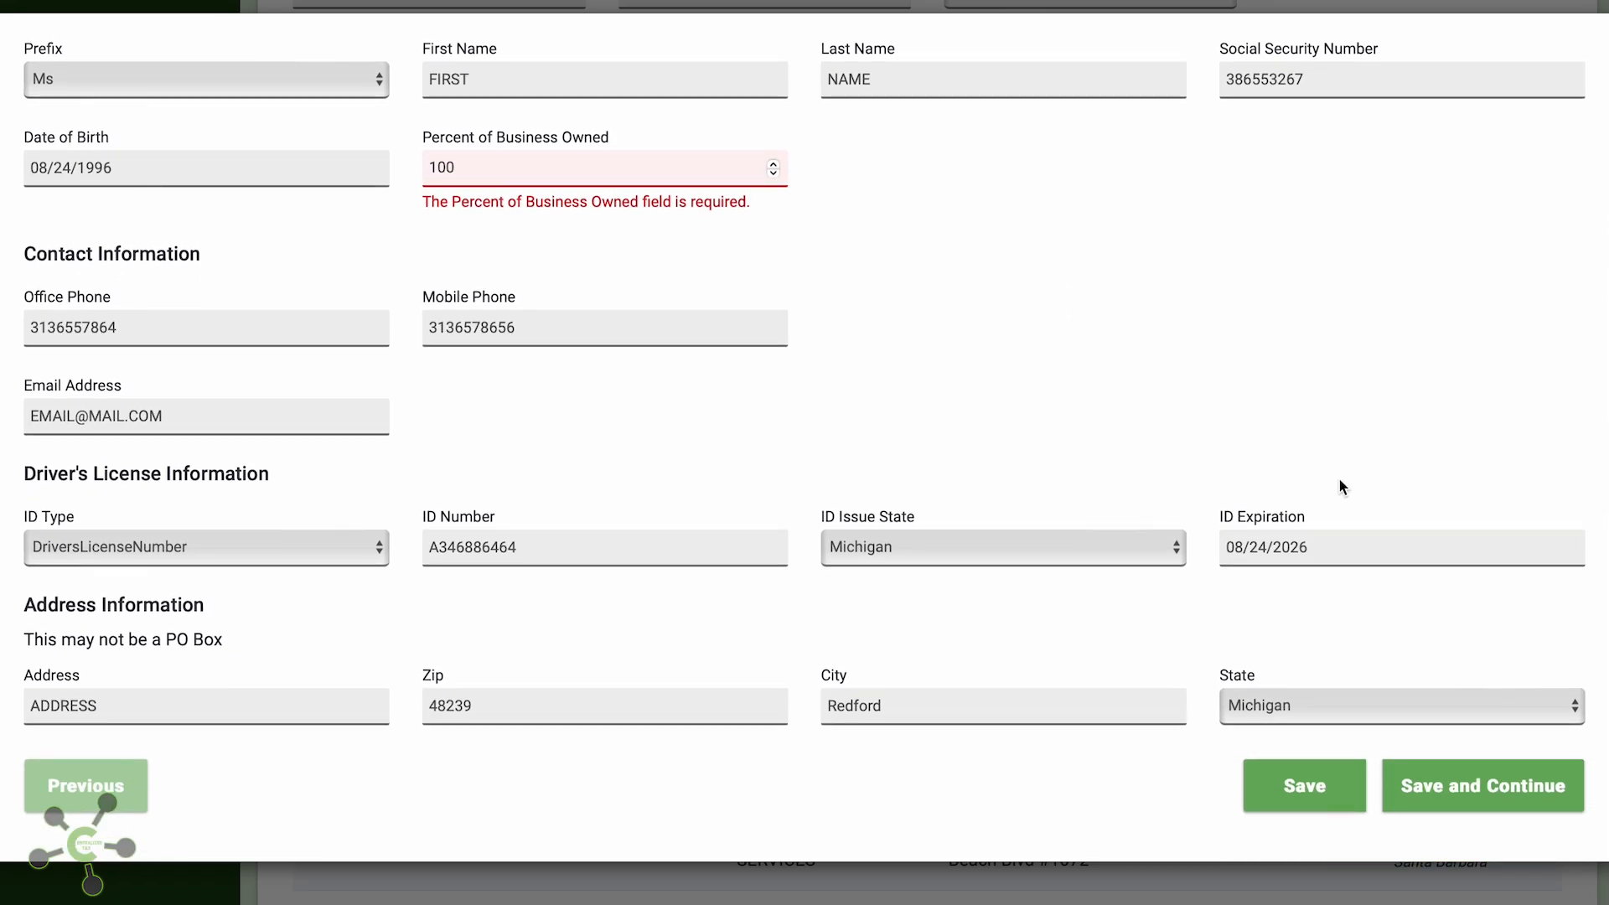
{"action": "left_click", "coordinate": [1425, 785]}
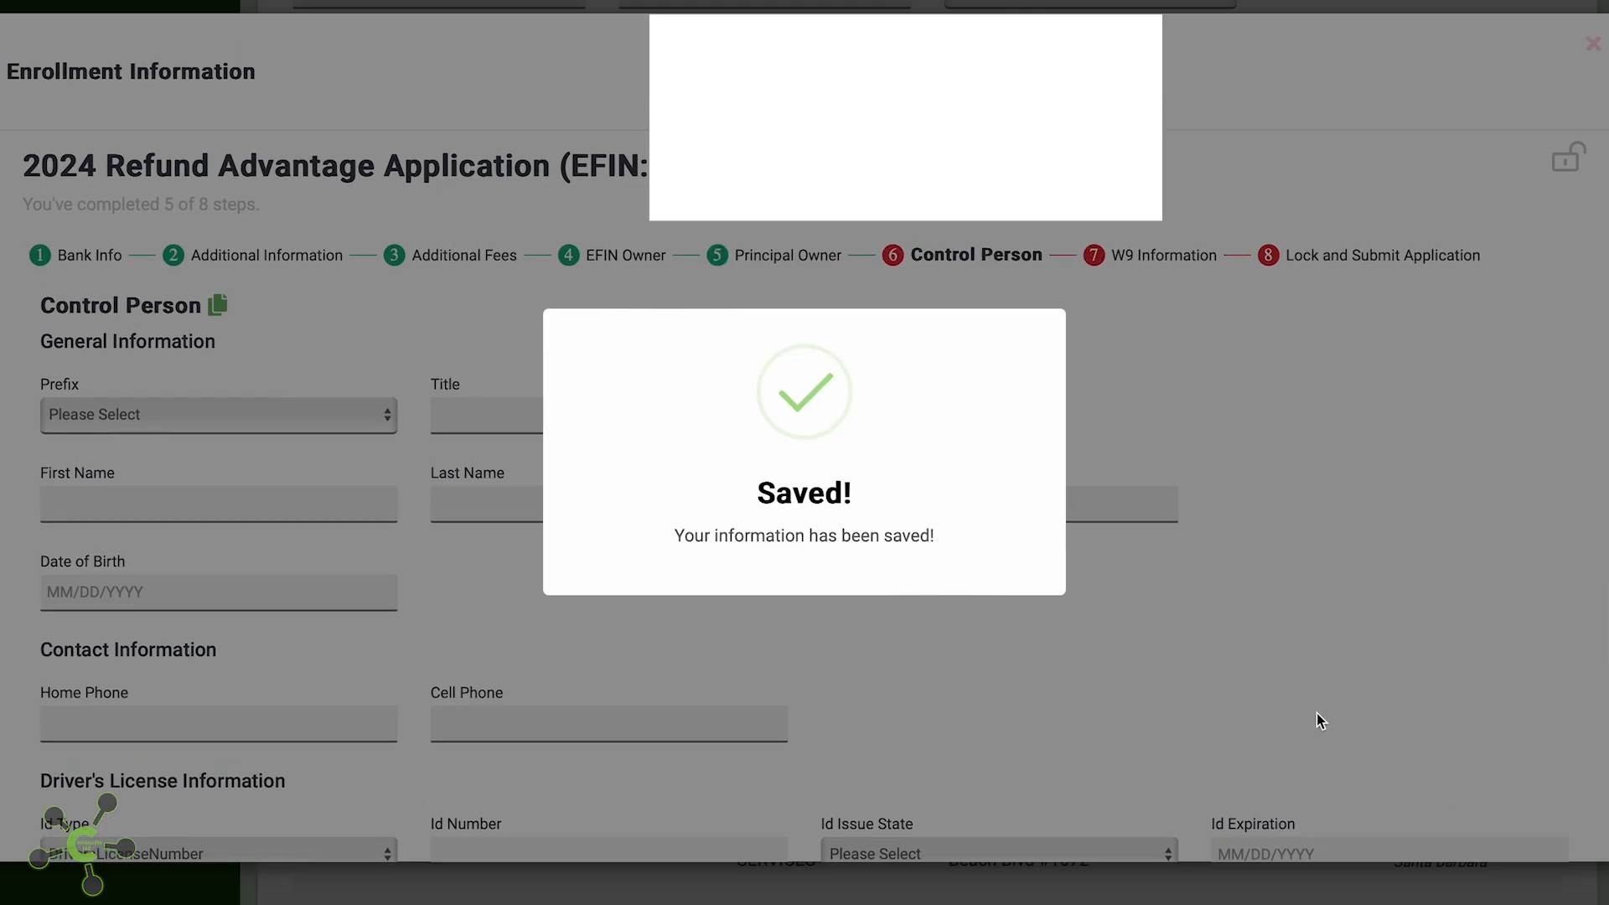
Copy the owner's details into Control Person, keep prefix Ms, title OWNER, and save
{"action": "scroll", "coordinate": [559, 595], "scroll_direction": "down", "scroll_amount": 3}
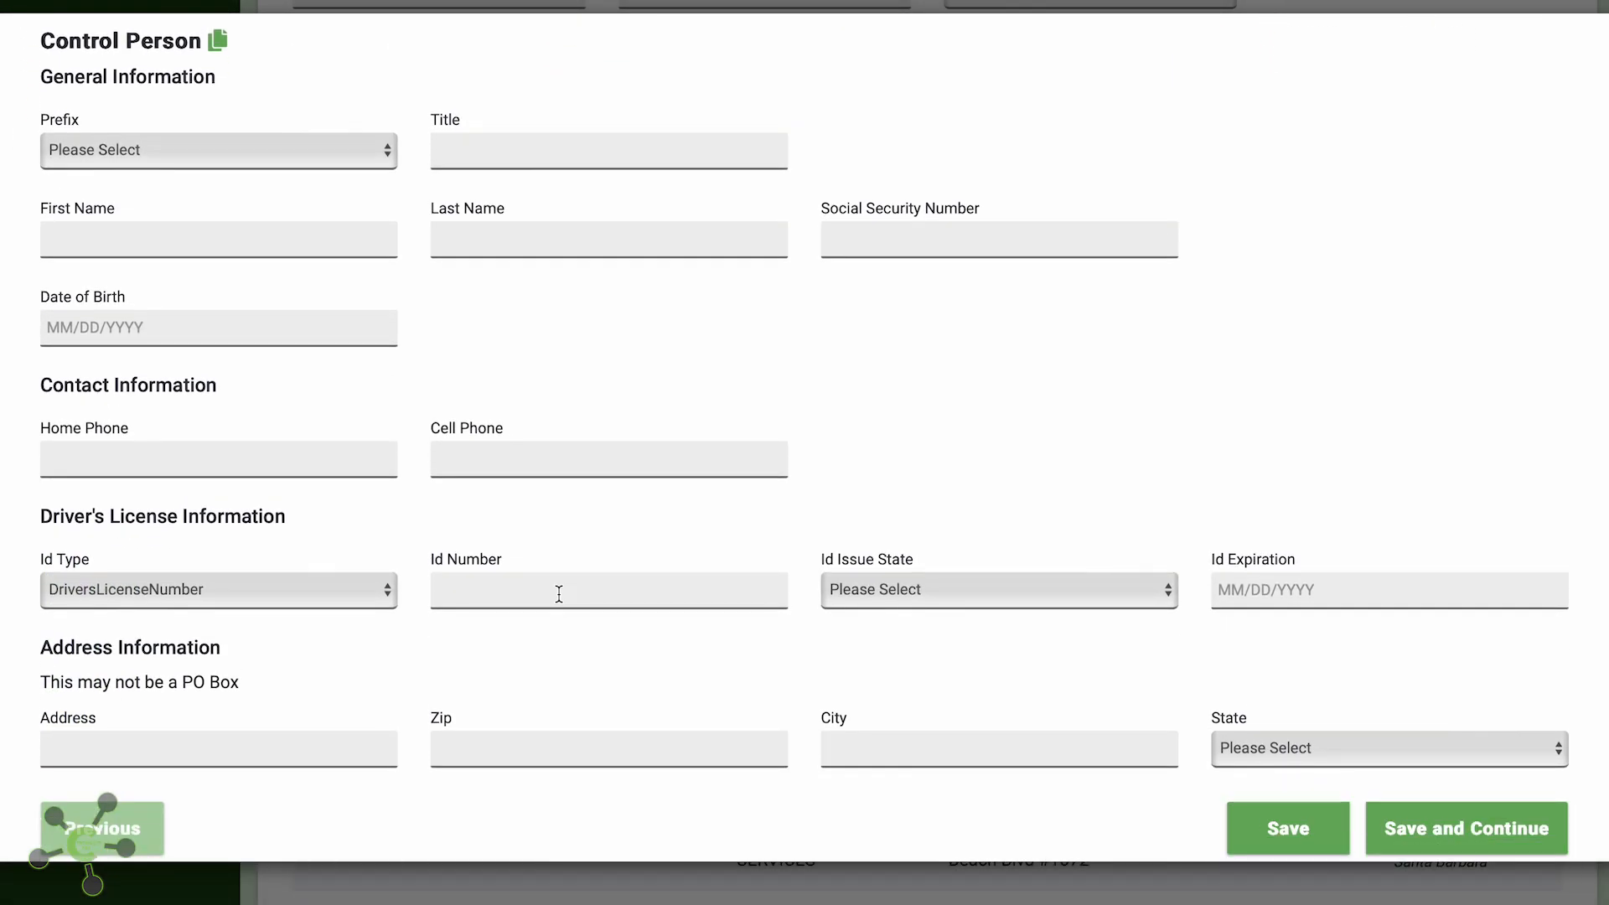
{"action": "left_click", "coordinate": [217, 42]}
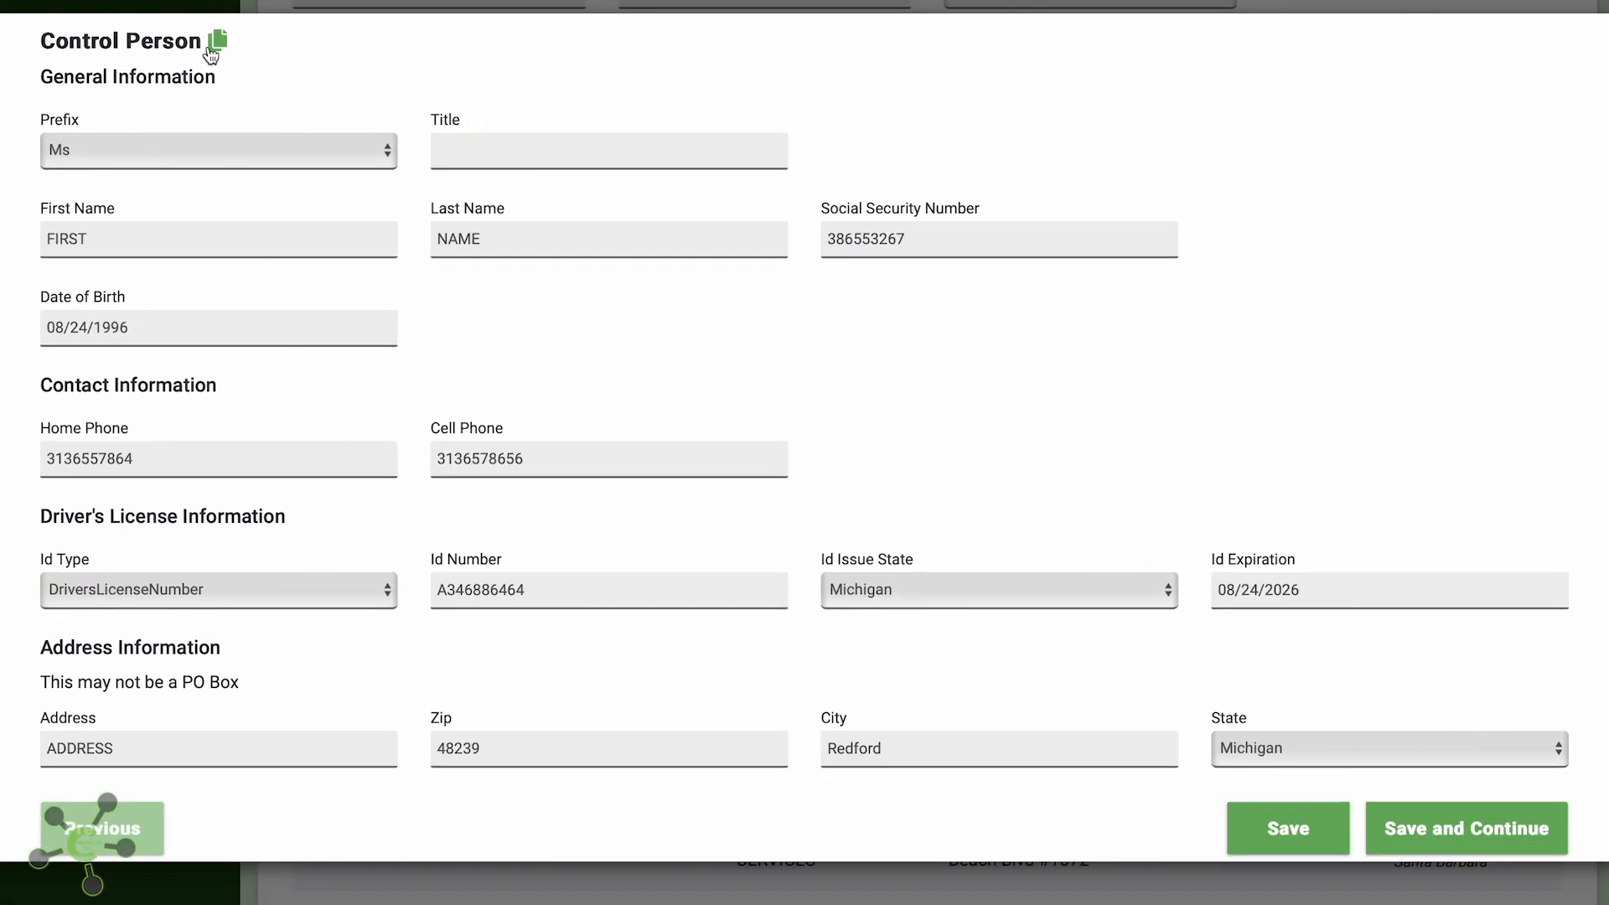
{"action": "left_click", "coordinate": [201, 151]}
{"action": "left_click", "coordinate": [198, 150]}
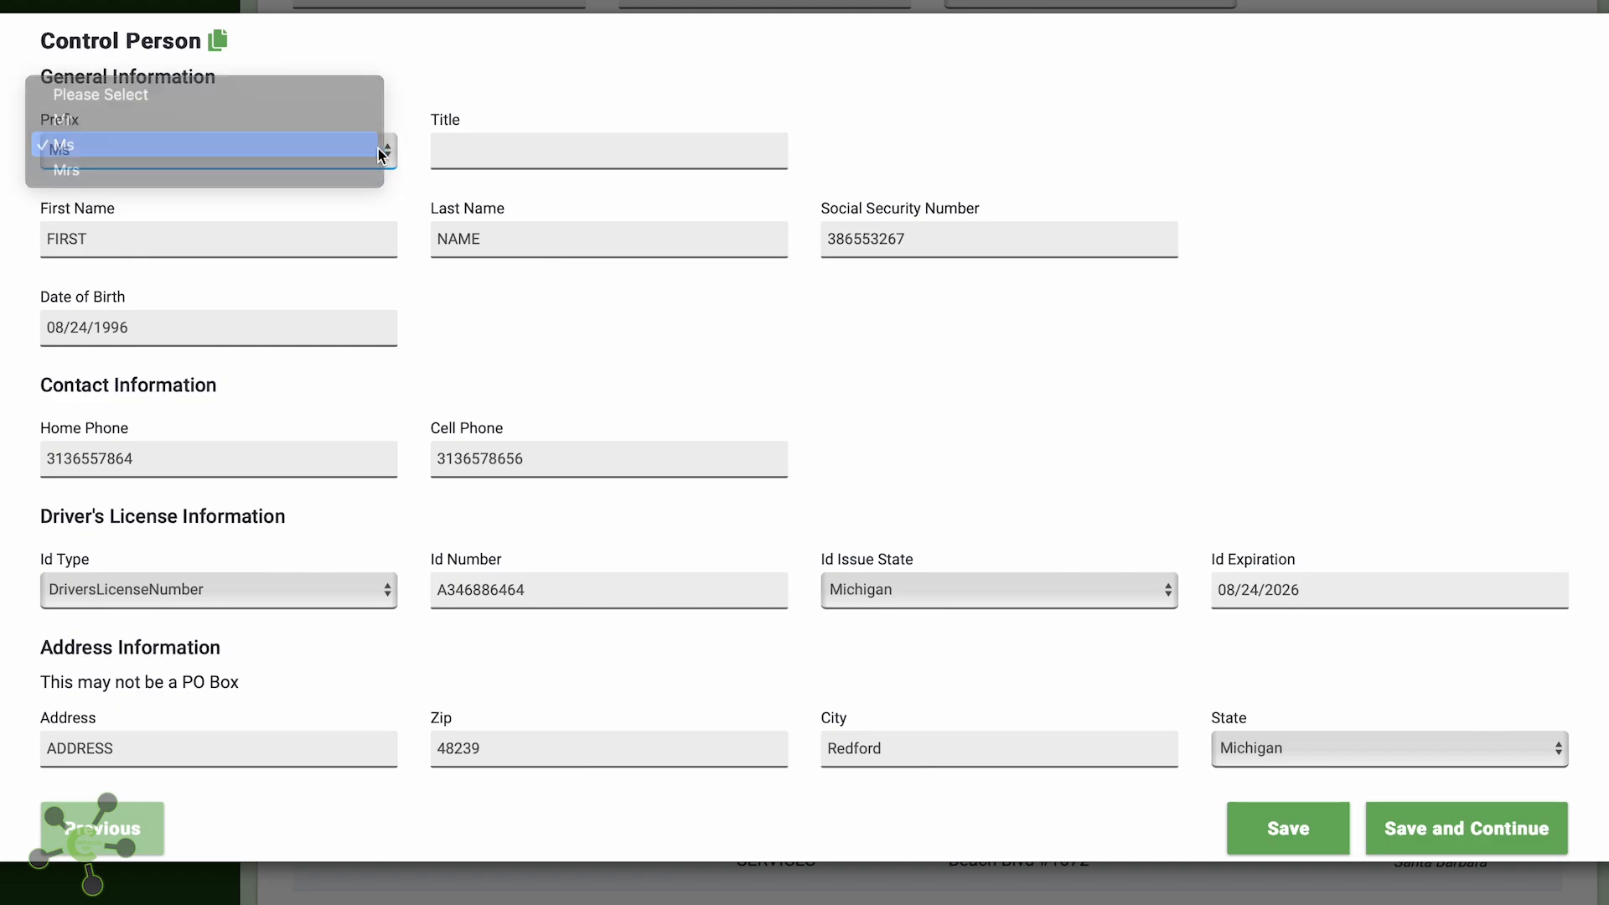
{"action": "left_click", "coordinate": [448, 155]}
{"action": "type", "text": "OWNER"}
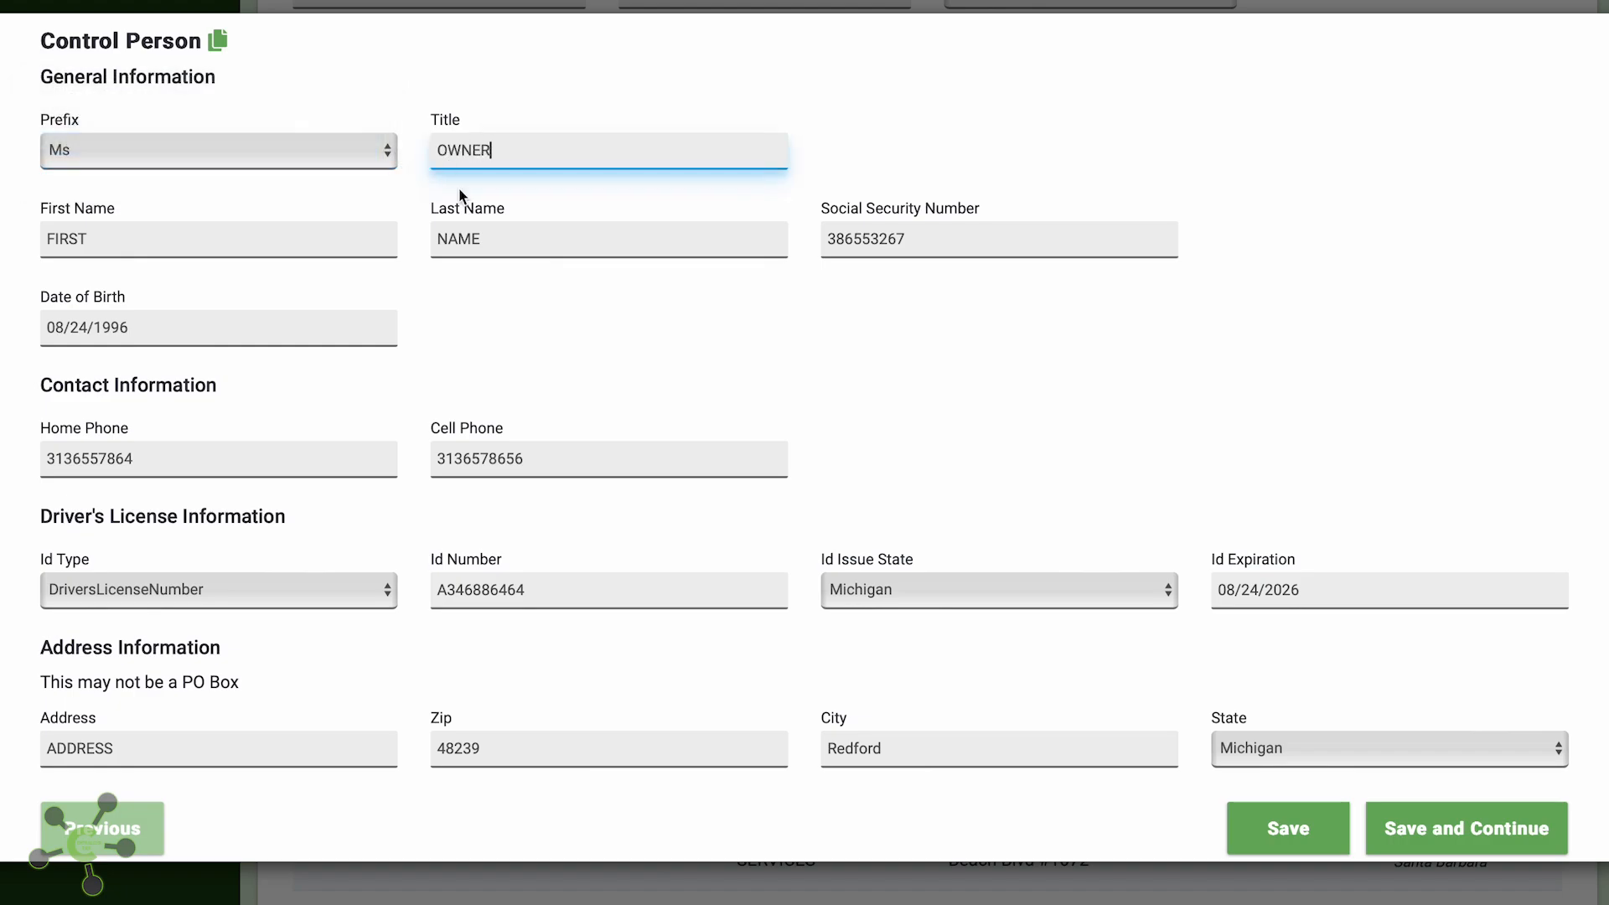
{"action": "left_click", "coordinate": [642, 359]}
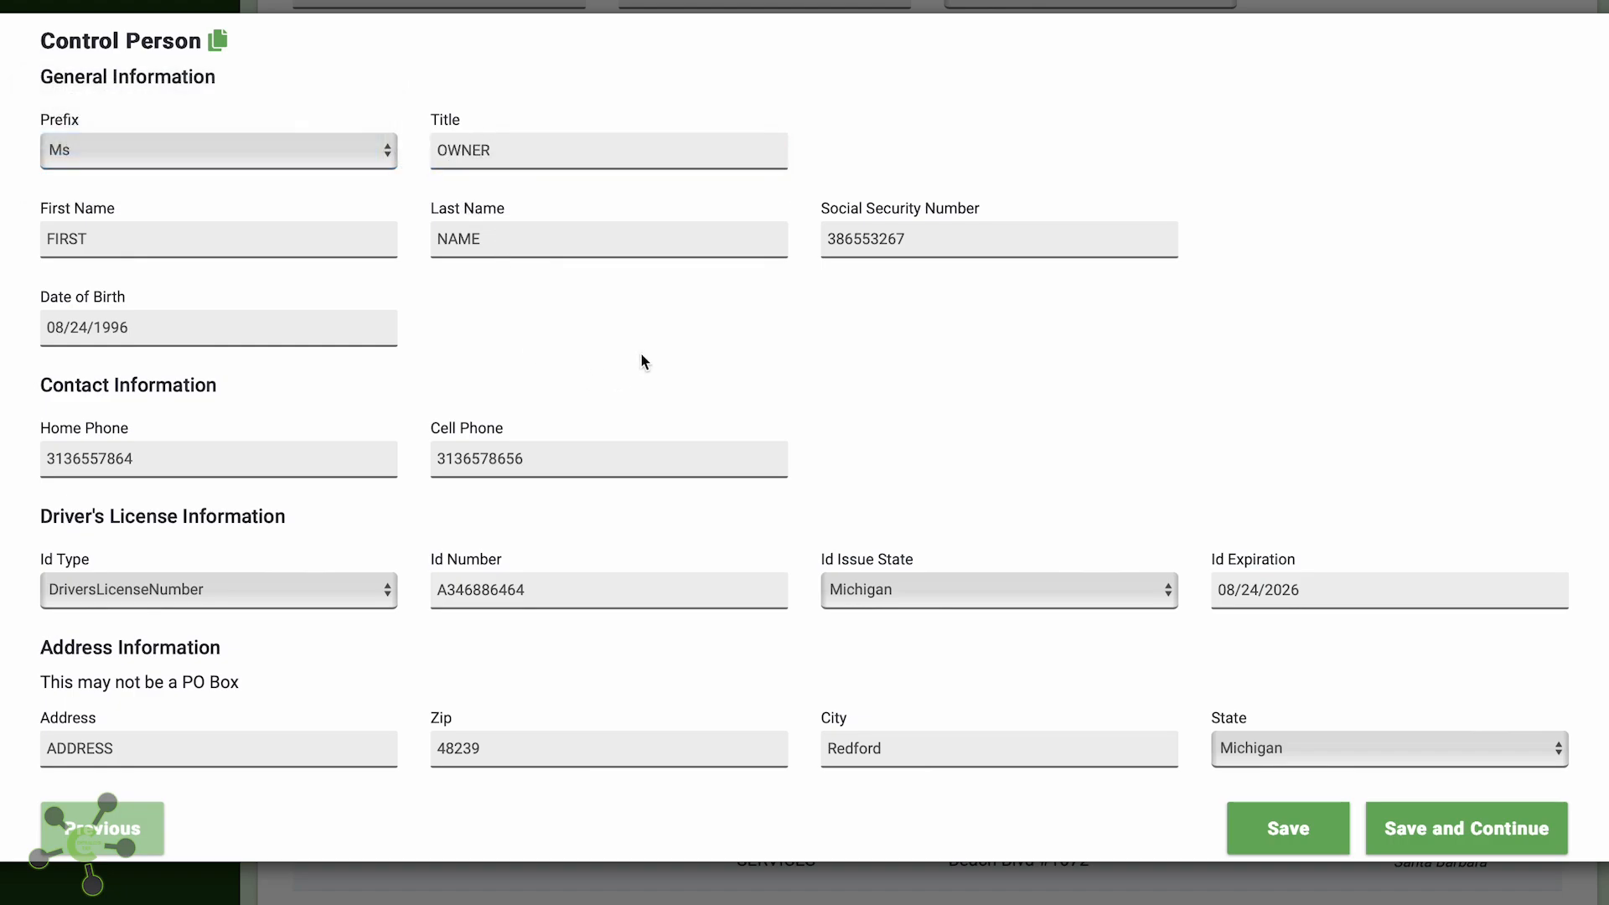
{"action": "left_click", "coordinate": [1542, 828]}
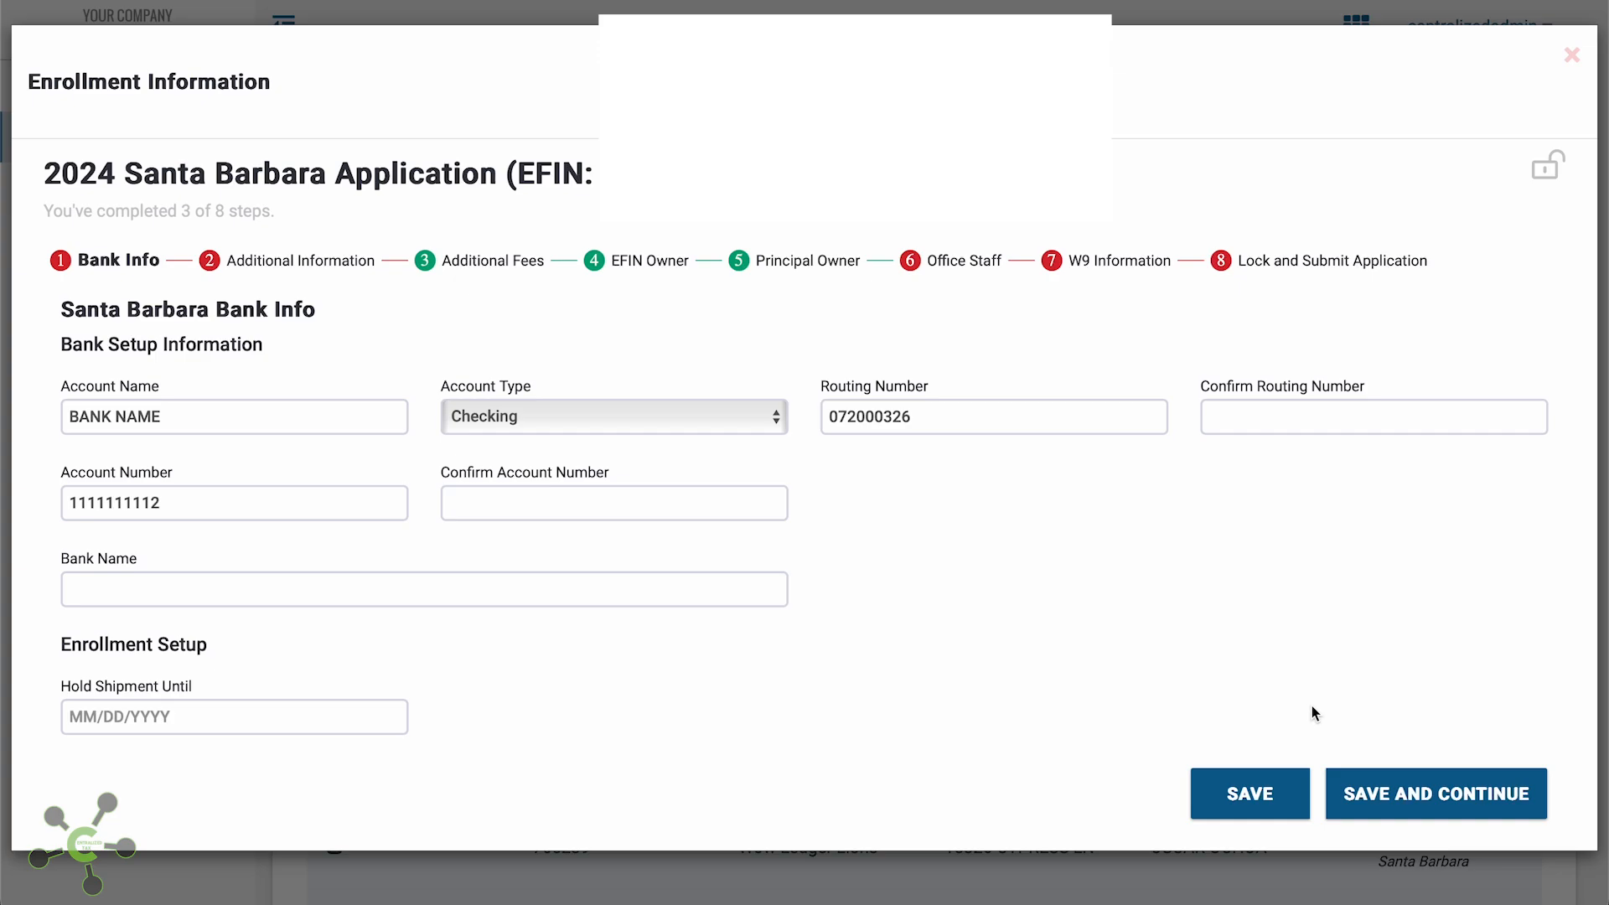
Confirm the routing number and paste the account number into its confirmation field
{"action": "scroll", "coordinate": [1313, 708], "scroll_direction": "down", "scroll_amount": 1}
{"action": "left_click", "coordinate": [1317, 394]}
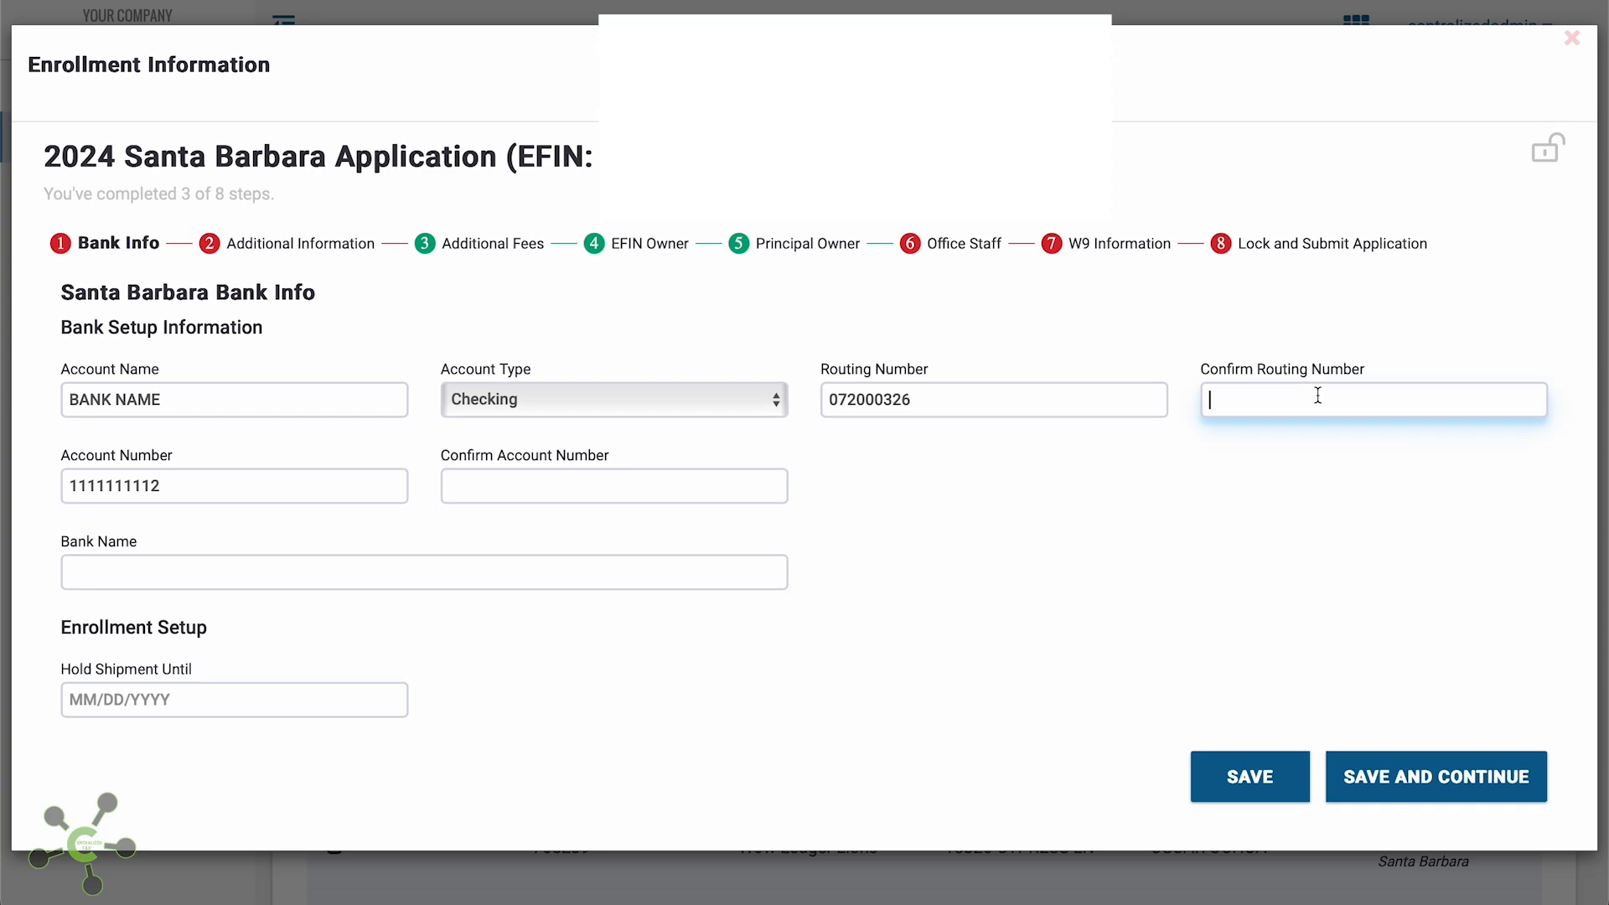
{"action": "type", "text": "072000326"}
{"action": "left_click_drag", "start_coordinate": [193, 483], "coordinate": [2, 459]}
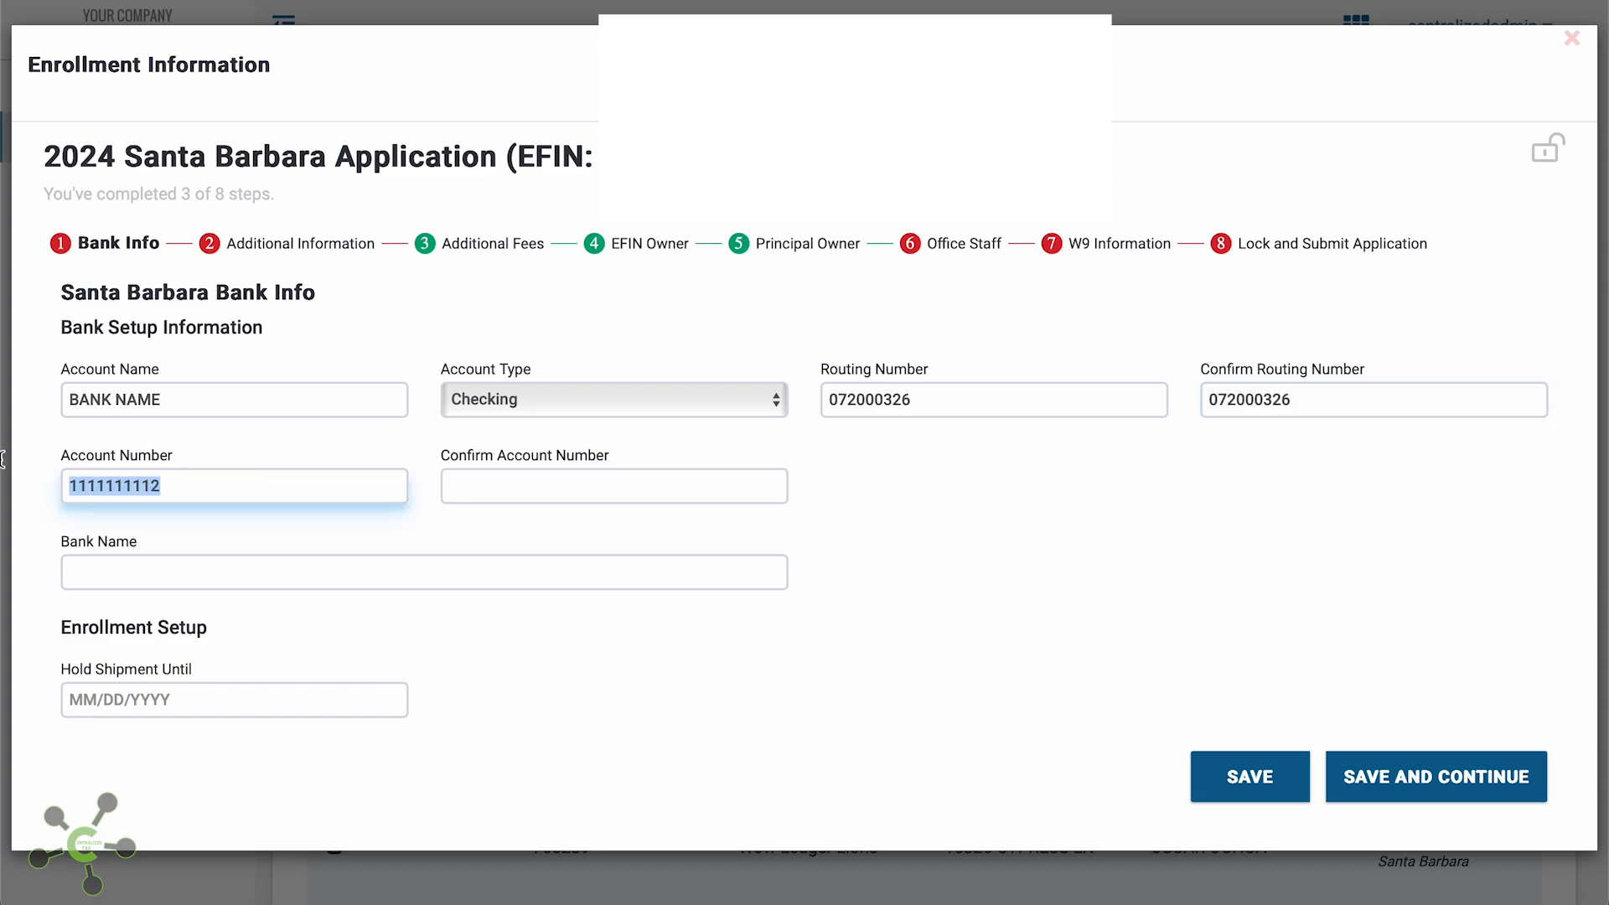
{"action": "left_click", "coordinate": [646, 485]}
{"action": "key", "text": "ctrl+v"}
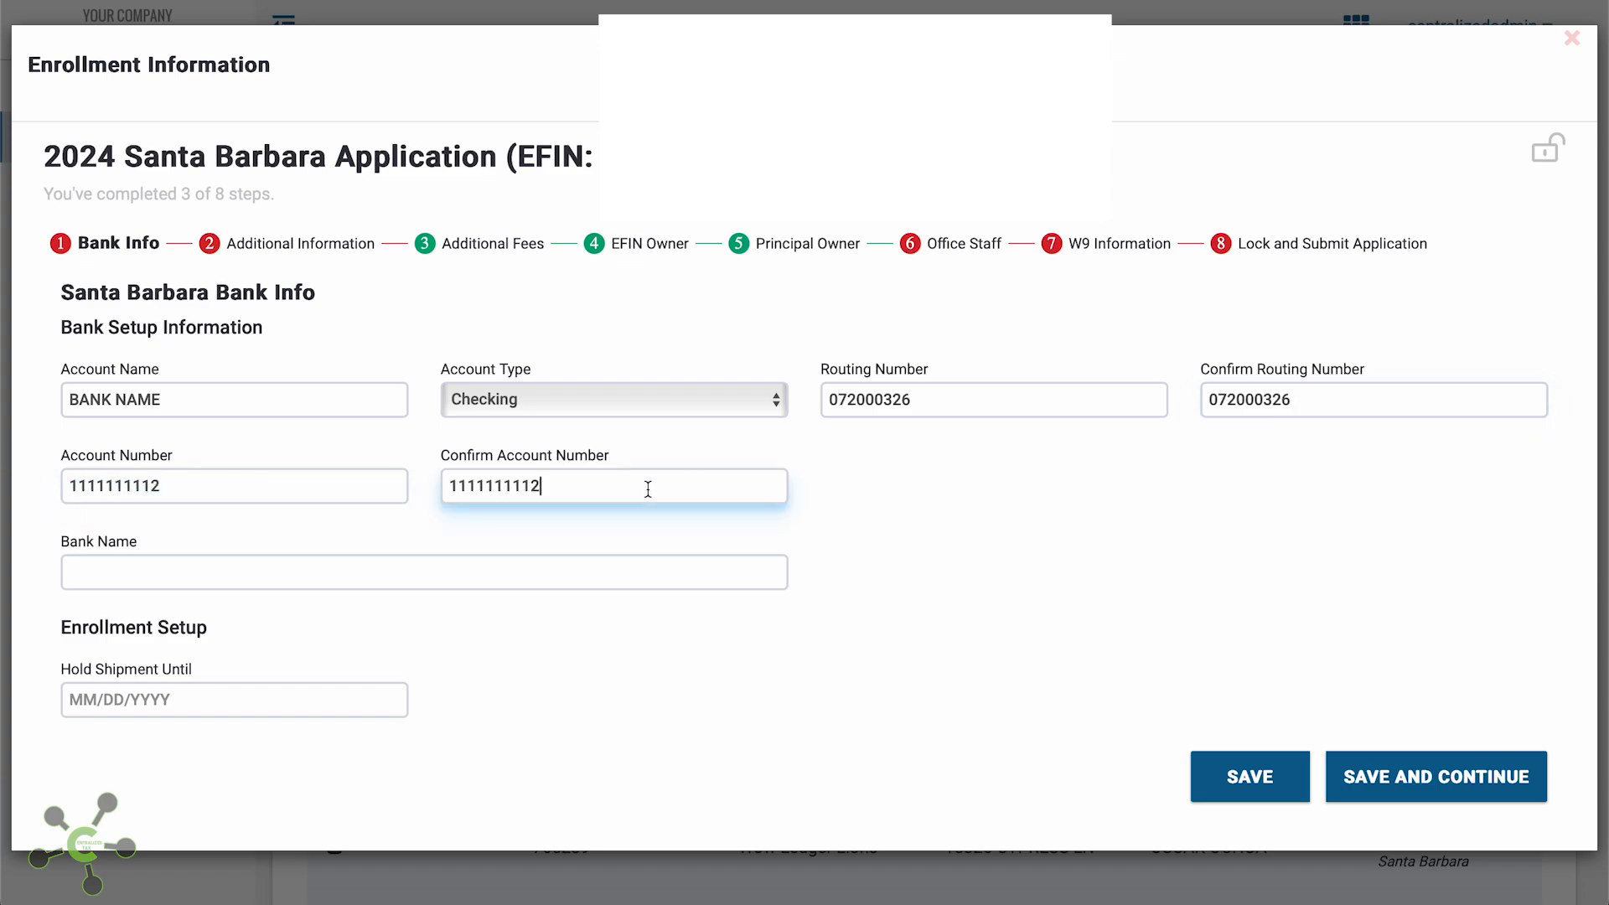
Enter BANK NAME as the bank name and set Hold Shipment Until to 12/01/2024
{"action": "left_click", "coordinate": [393, 570]}
{"action": "type", "text": "ba"}
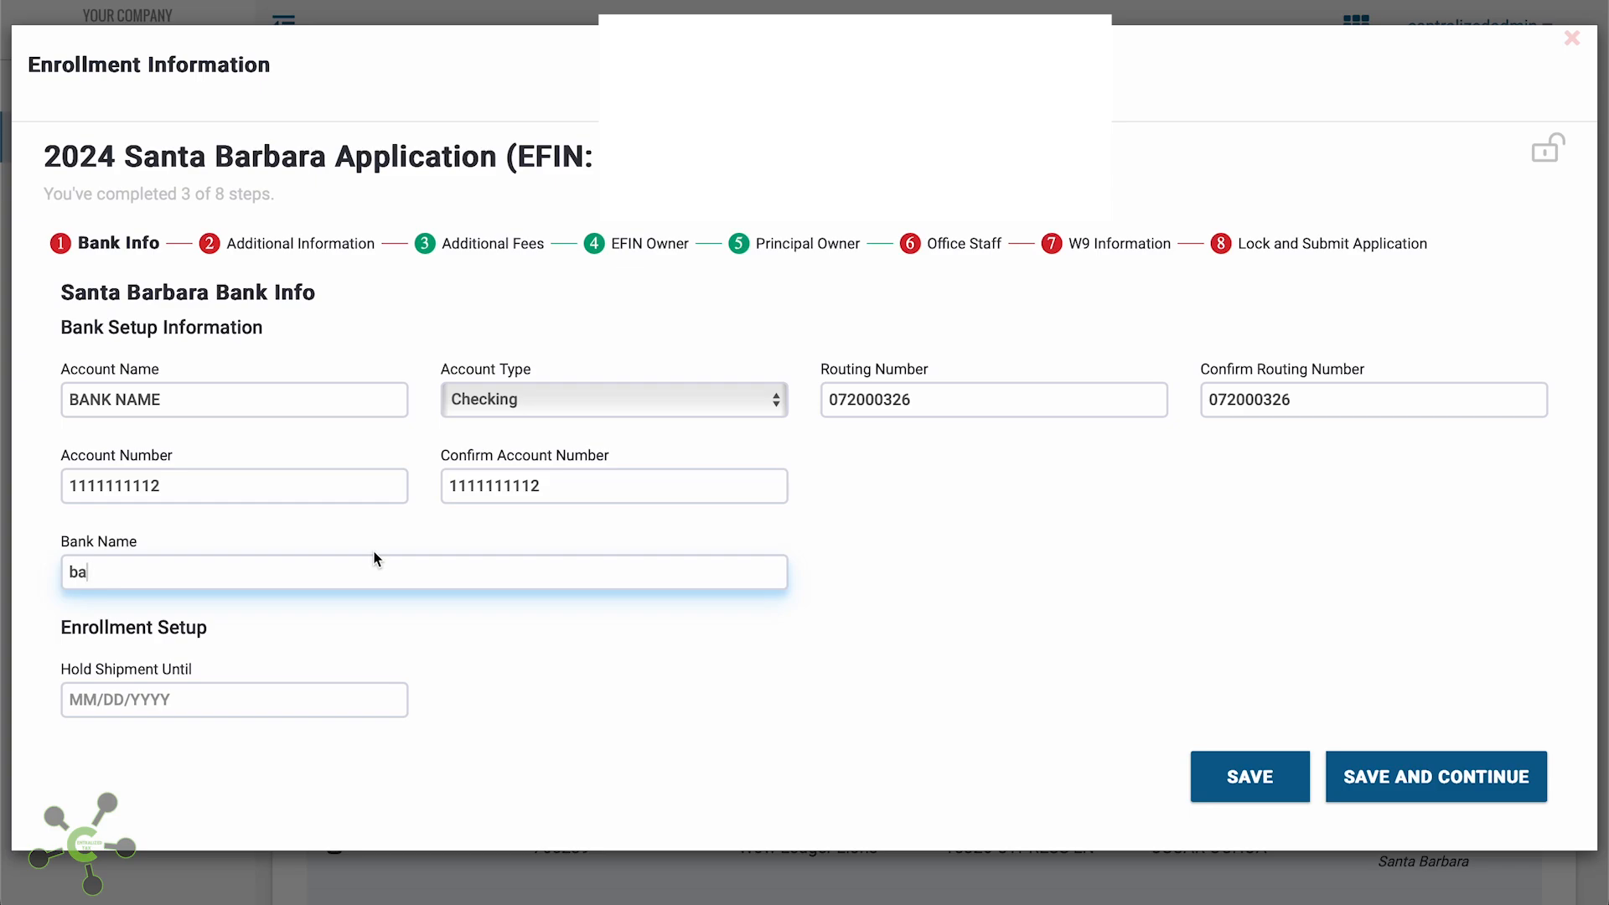
{"action": "key", "text": "BackSpace"}
{"action": "key", "text": "BackSpace"}
{"action": "key", "text": "Caps_Lock"}
{"action": "type", "text": "BANK"}
{"action": "key", "text": "BackSpace"}
{"action": "key", "text": "BackSpace"}
{"action": "type", "text": "NK NAME"}
{"action": "key", "text": "Tab"}
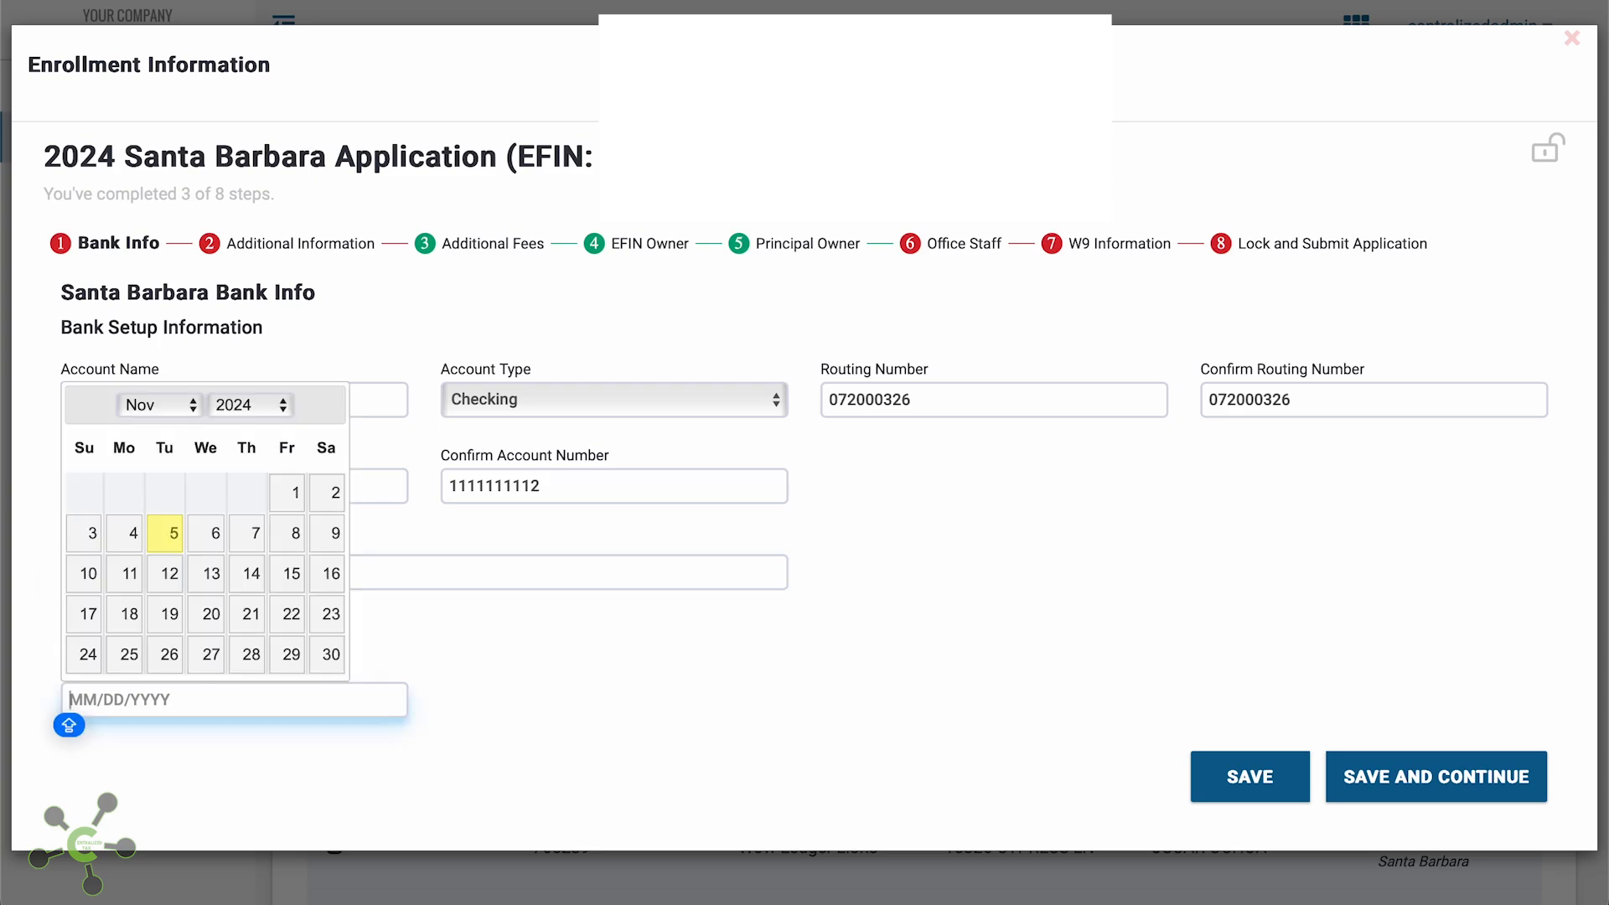
{"action": "left_click", "coordinate": [191, 394]}
{"action": "left_click", "coordinate": [155, 432]}
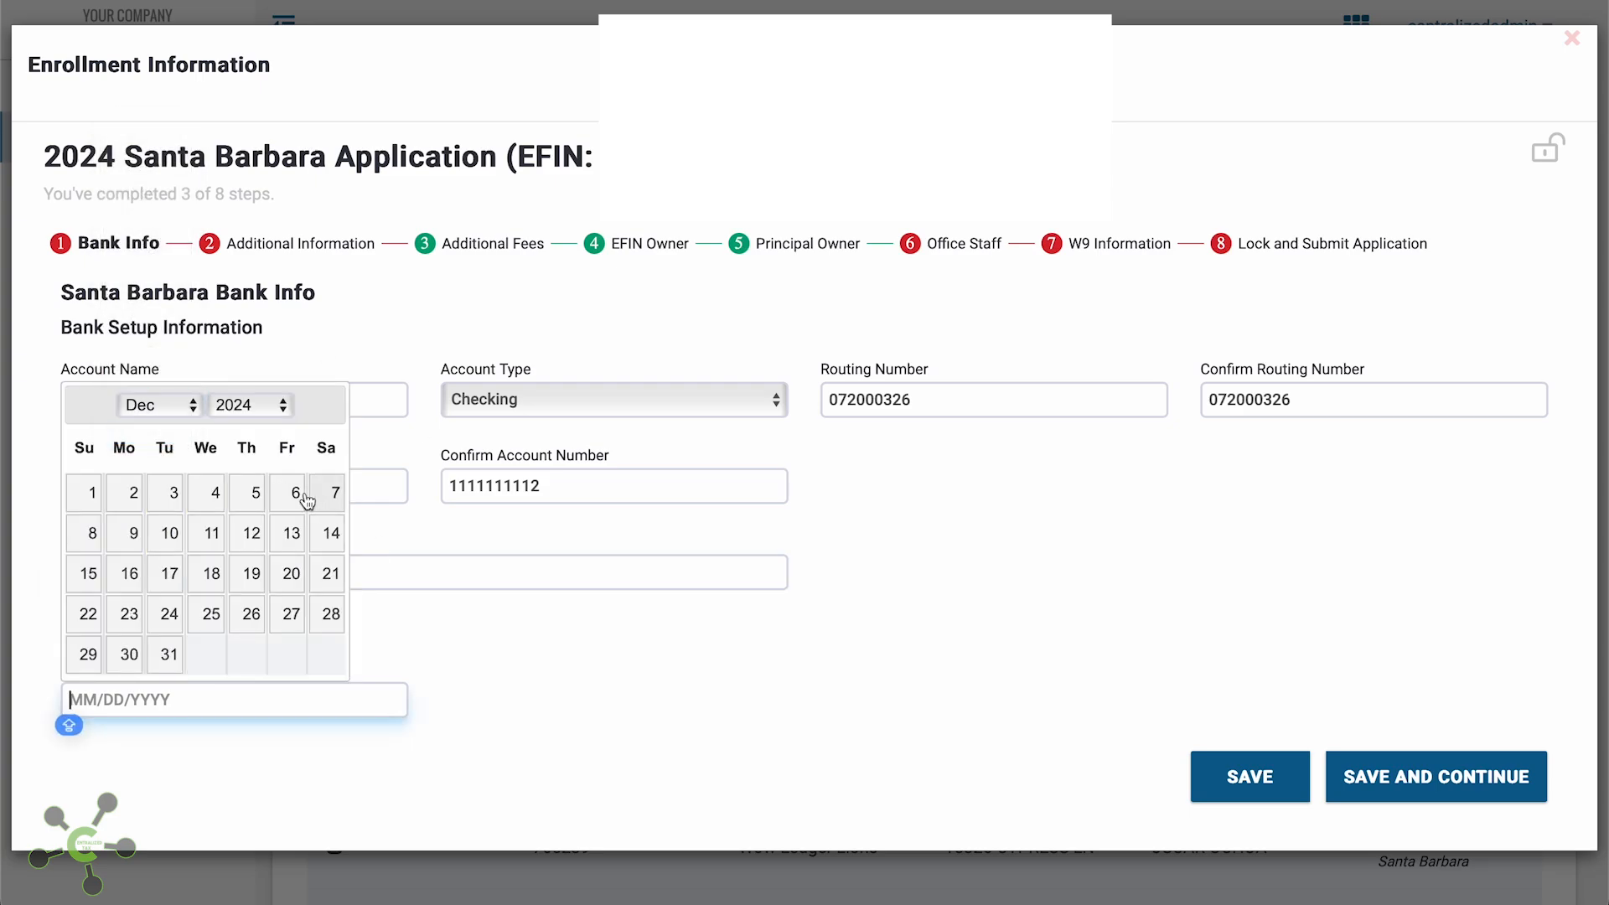
{"action": "left_click", "coordinate": [87, 504]}
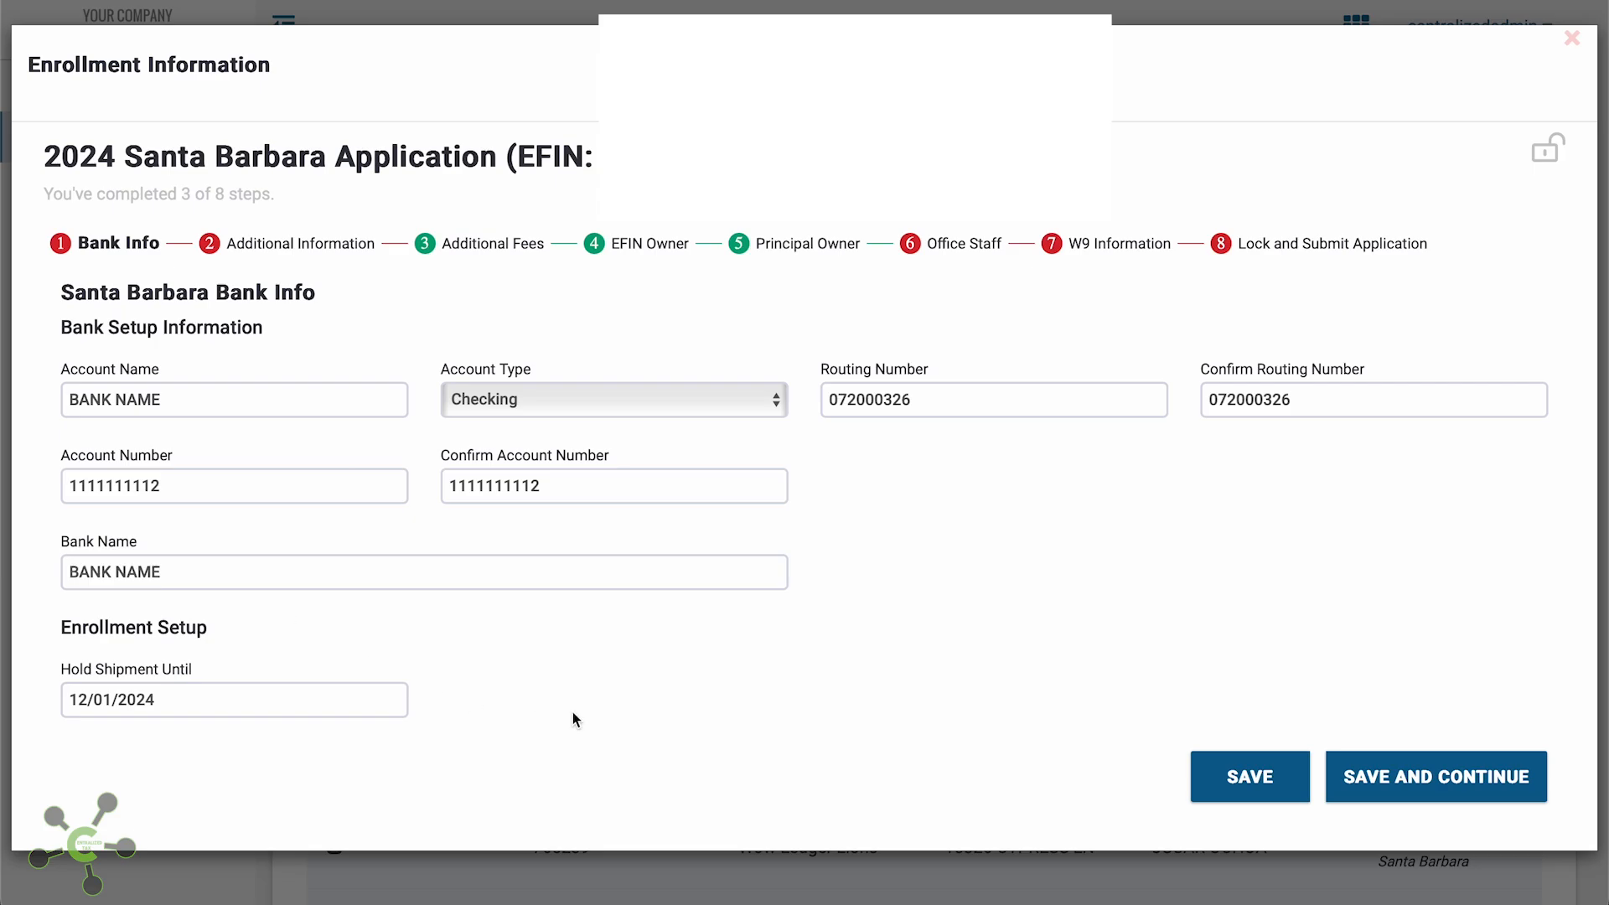
Save the bank info and choose EPS as the prior-season bank provider
{"action": "left_click", "coordinate": [1379, 778]}
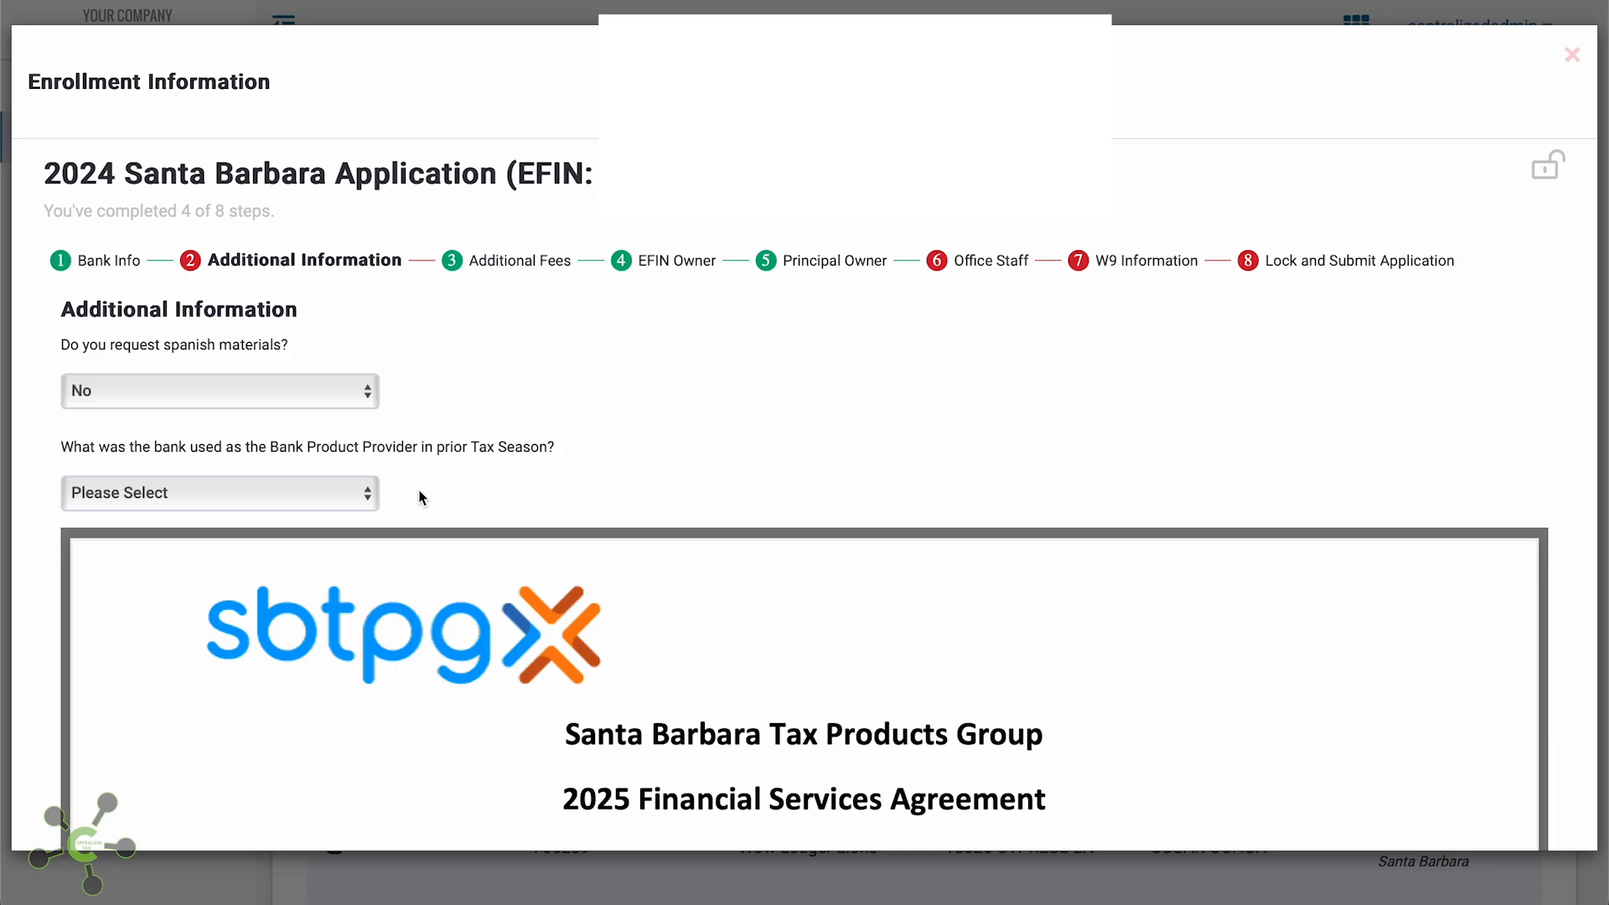
{"action": "left_click", "coordinate": [348, 493]}
{"action": "left_click", "coordinate": [341, 517]}
Sign the agreement with the signer's name and save the step
{"action": "scroll", "coordinate": [641, 506], "scroll_direction": "down", "scroll_amount": 3}
{"action": "scroll", "coordinate": [641, 506], "scroll_direction": "down", "scroll_amount": 4}
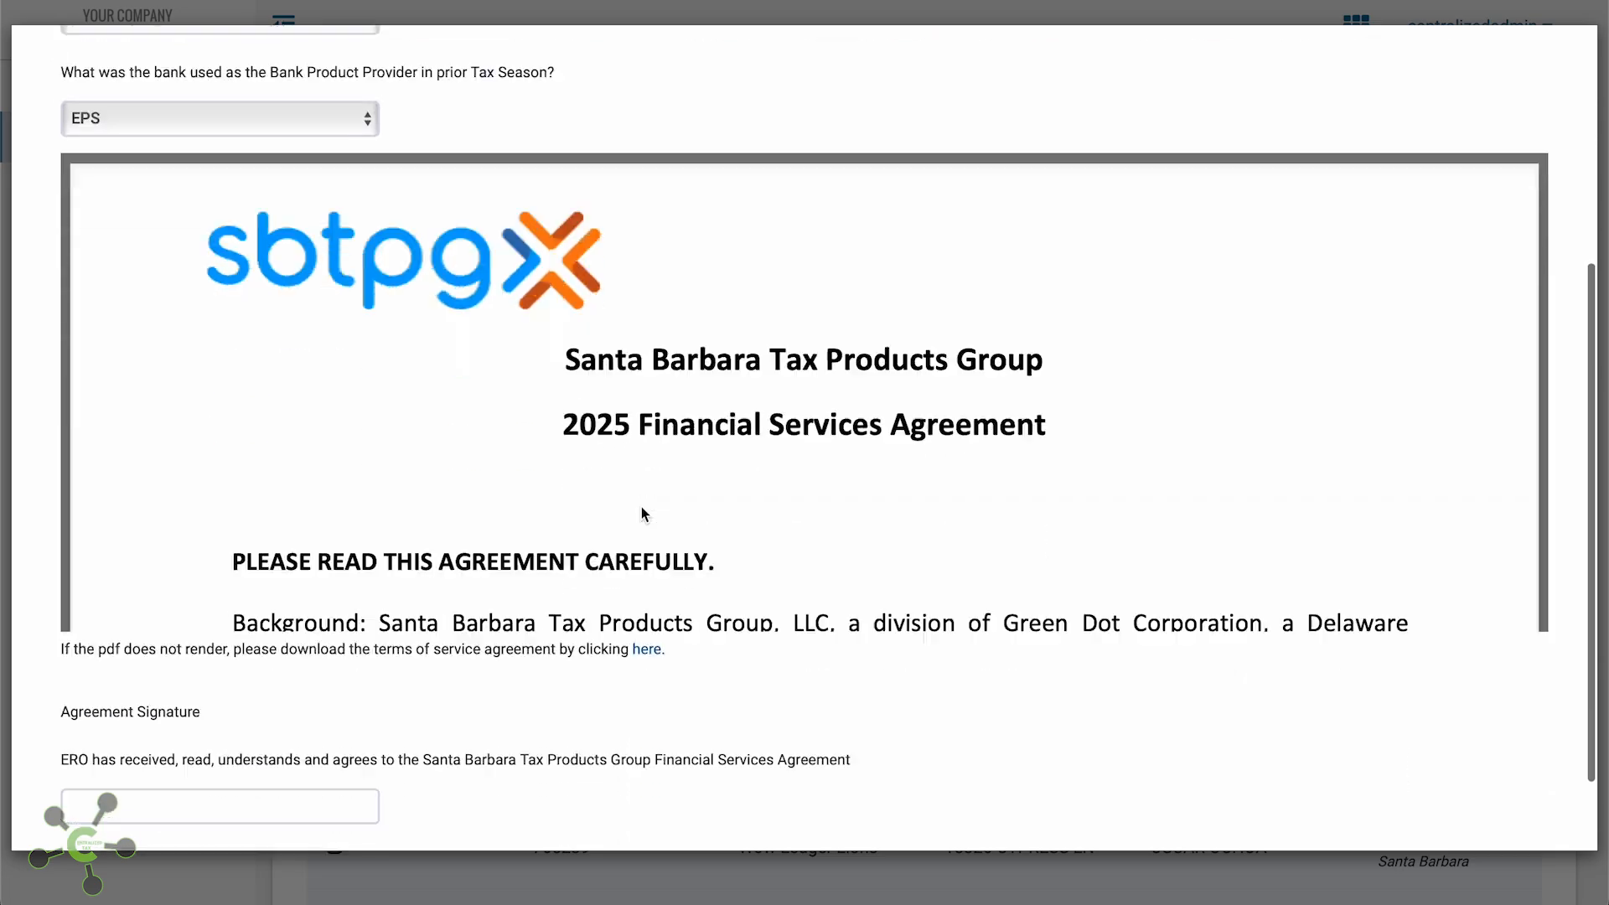
{"action": "scroll", "coordinate": [650, 434], "scroll_direction": "down", "scroll_amount": 10}
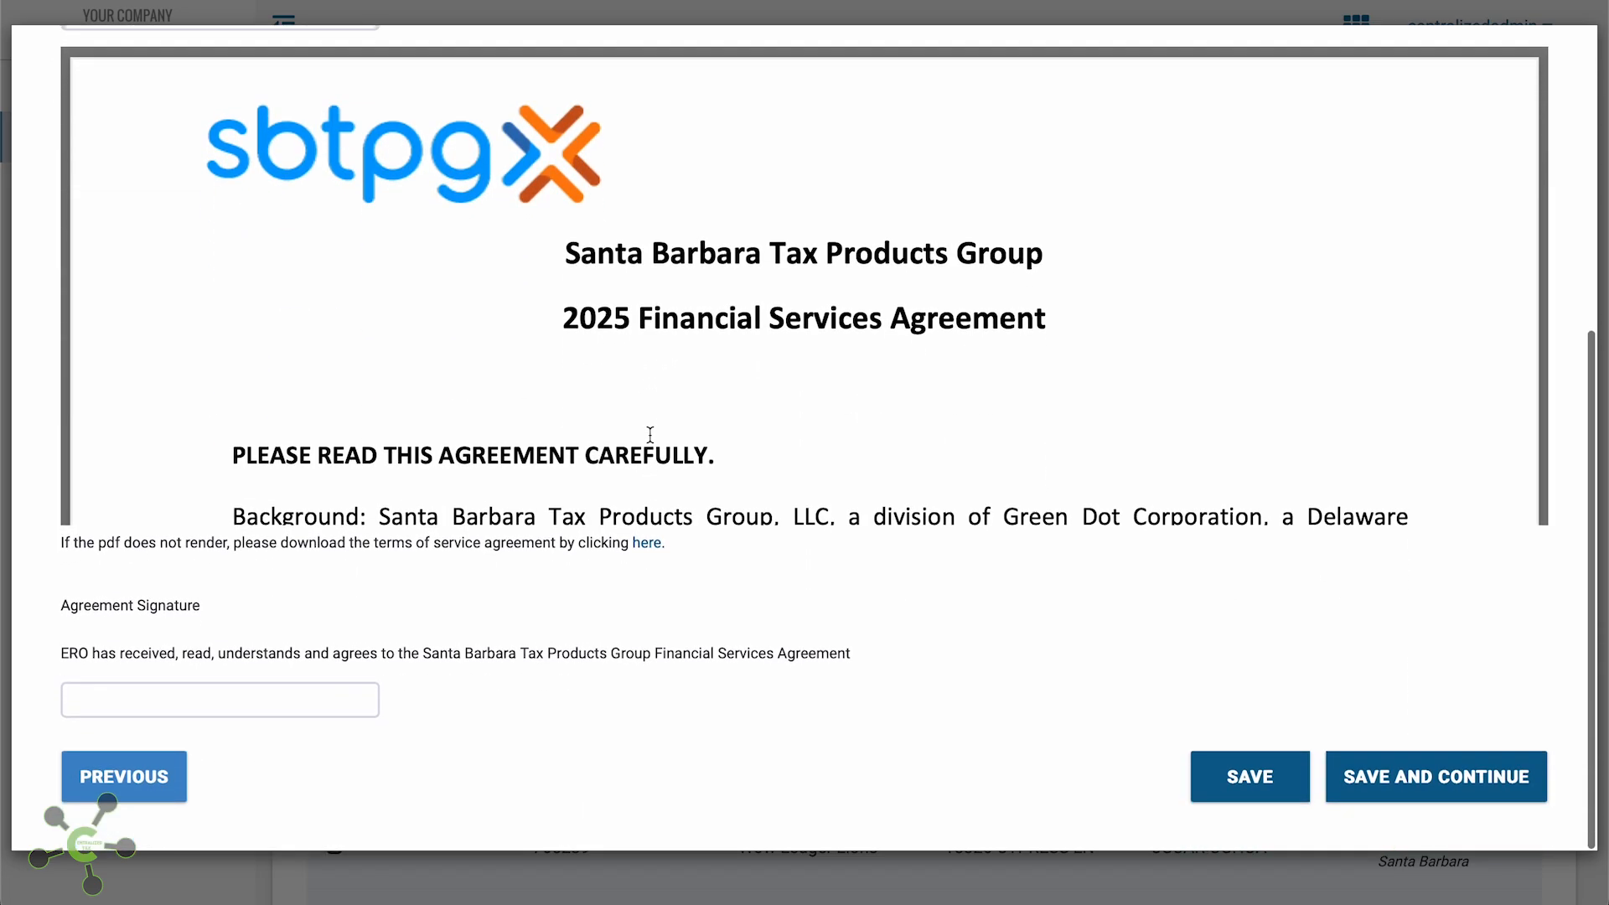
{"action": "scroll", "coordinate": [650, 434], "scroll_direction": "down", "scroll_amount": 15}
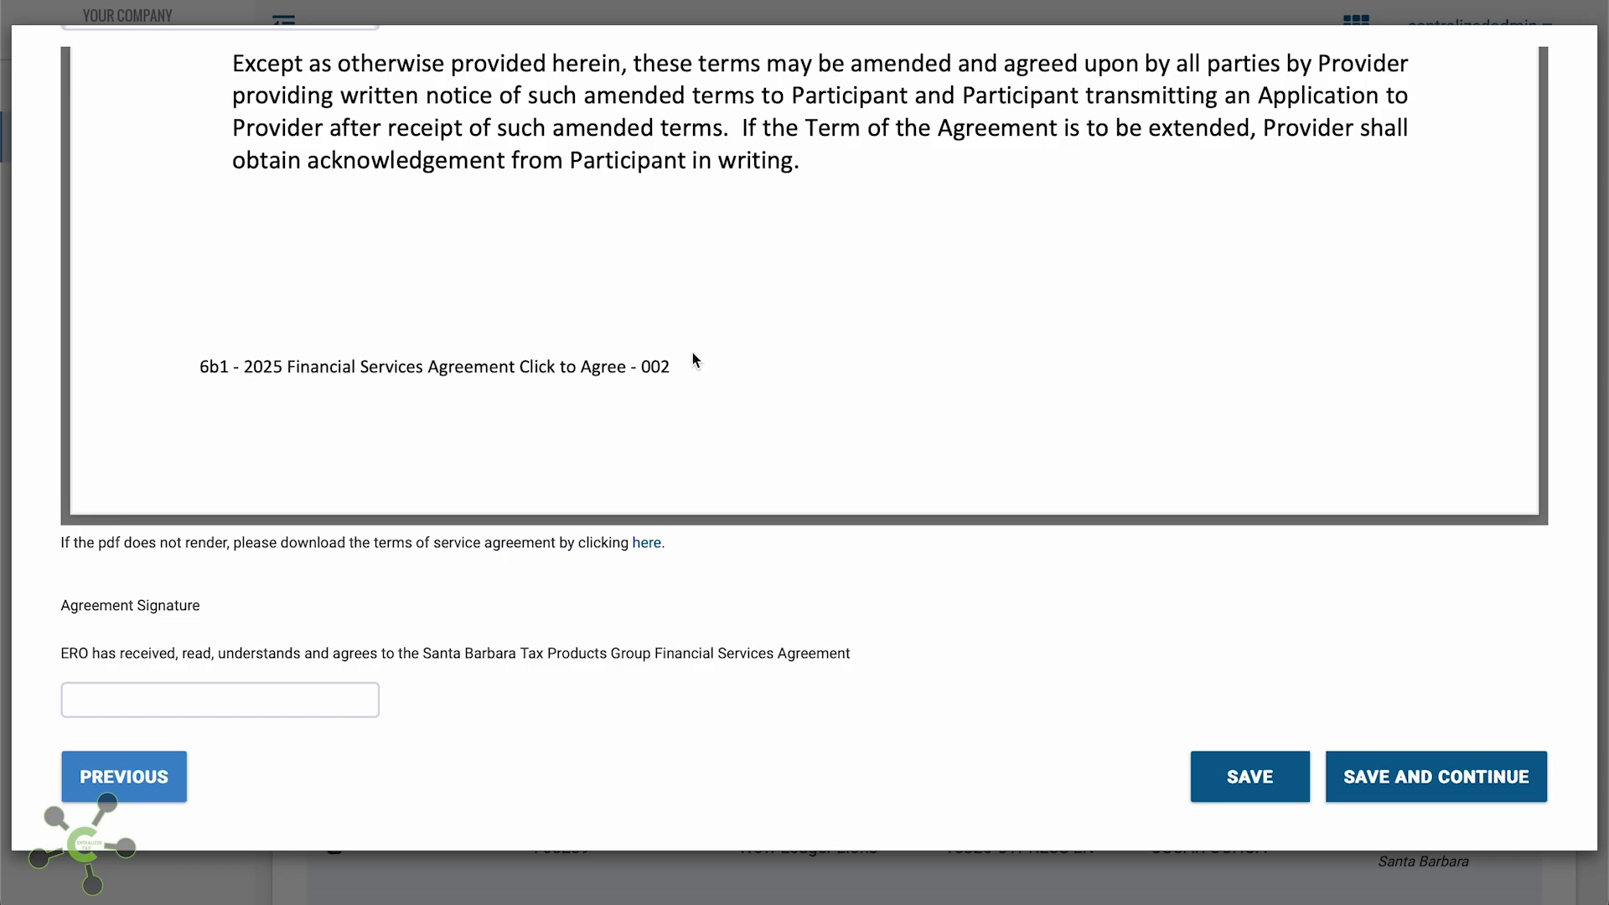
{"action": "left_click", "coordinate": [212, 695]}
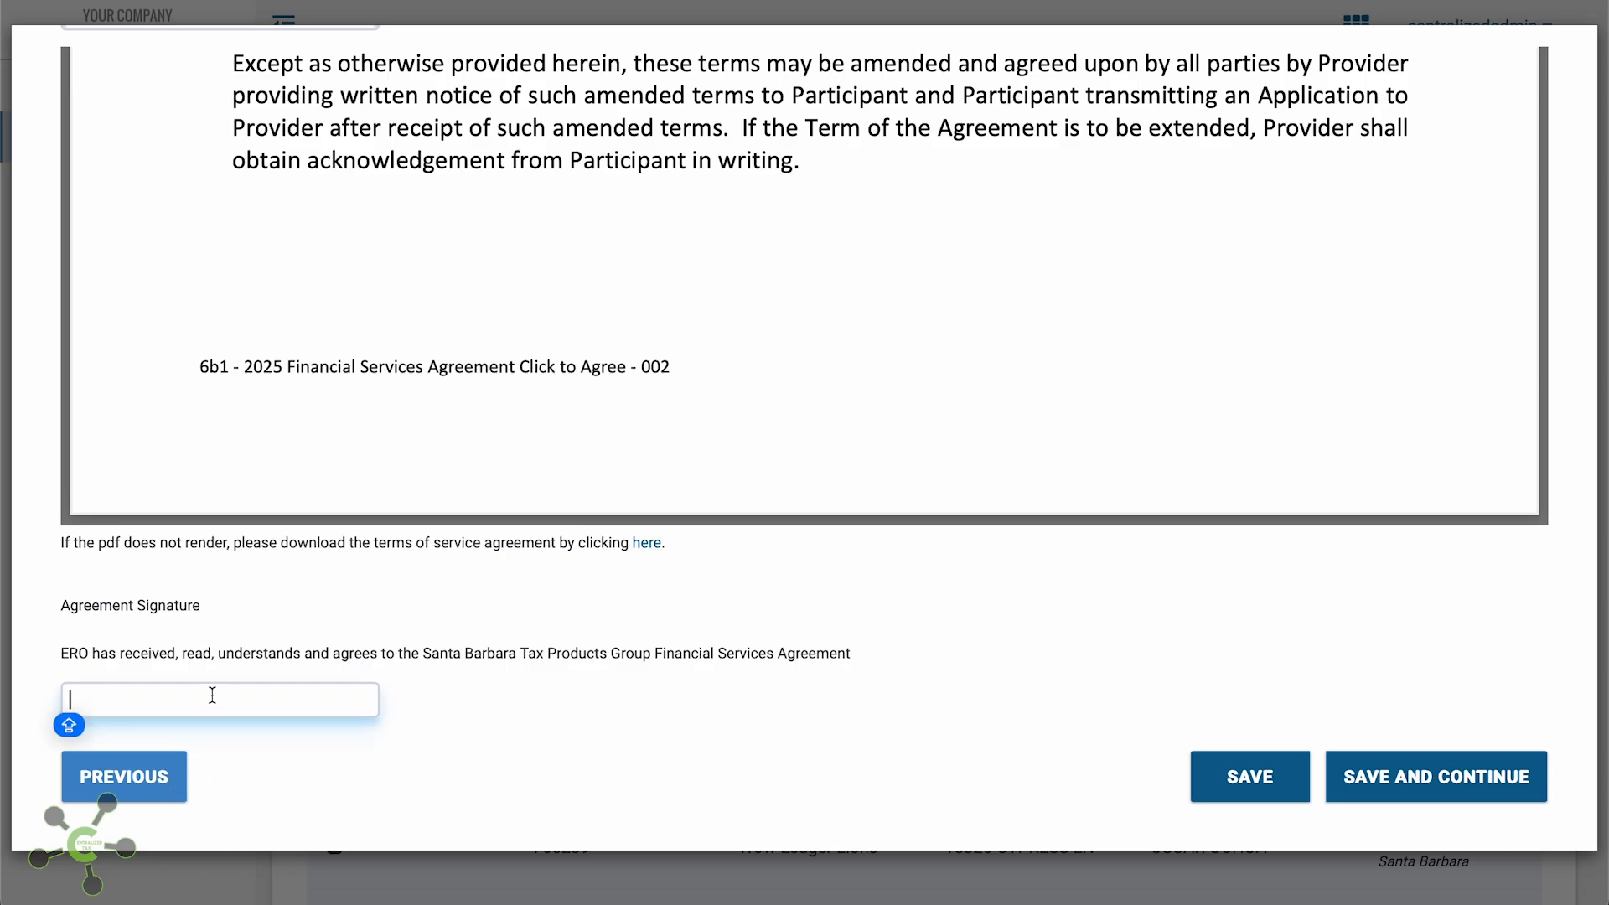
{"action": "type", "text": "YOUR"}
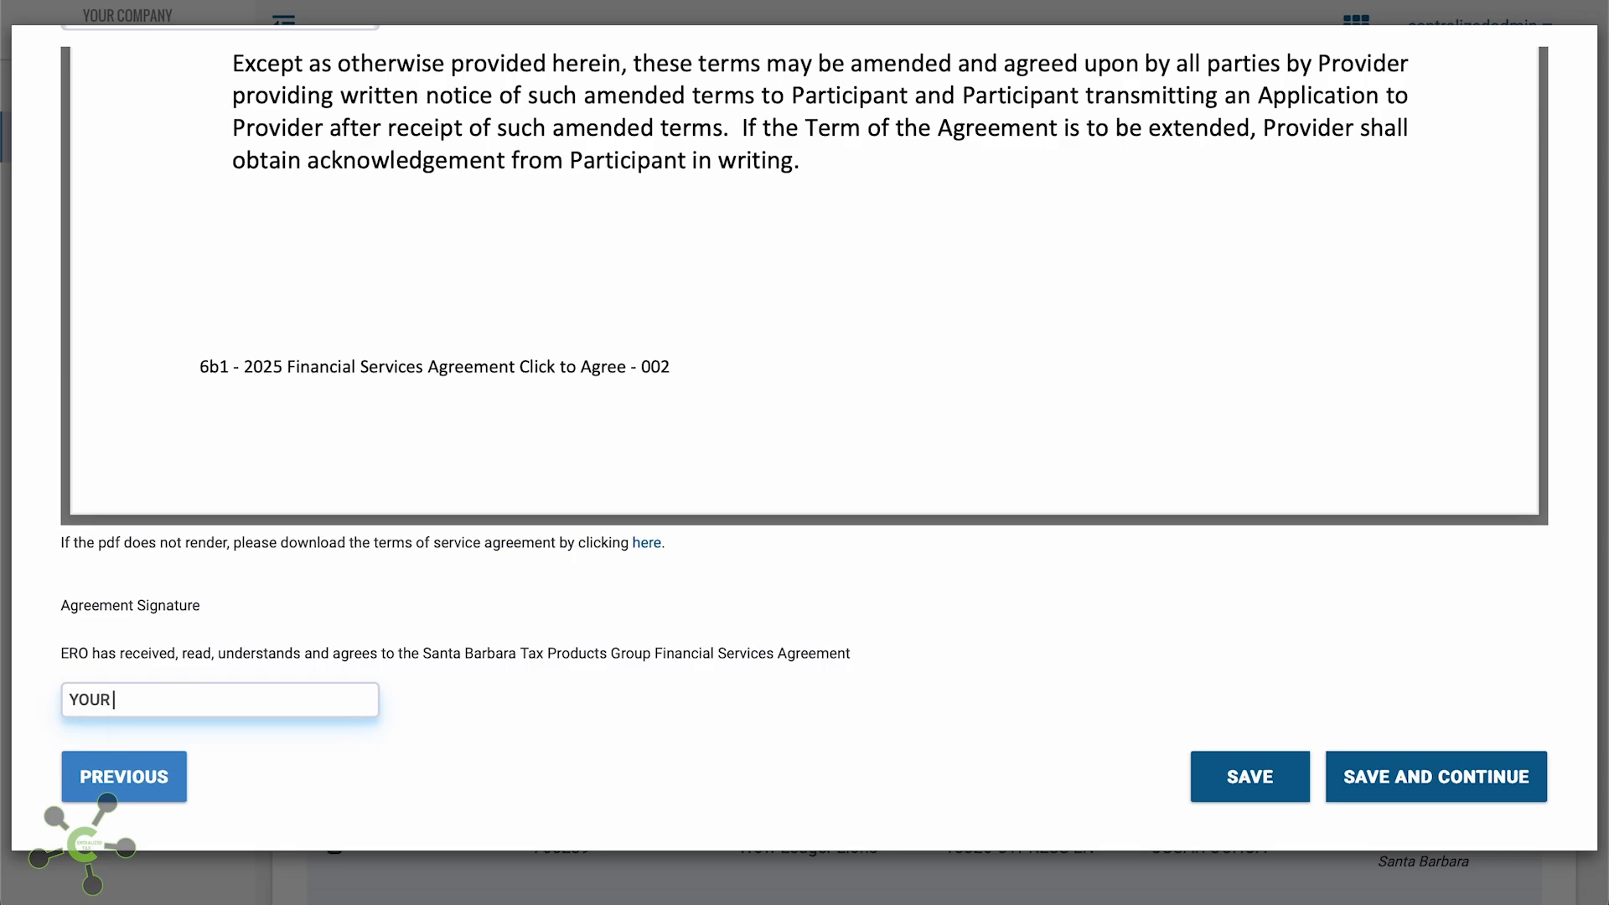
{"action": "type", "text": " NAME"}
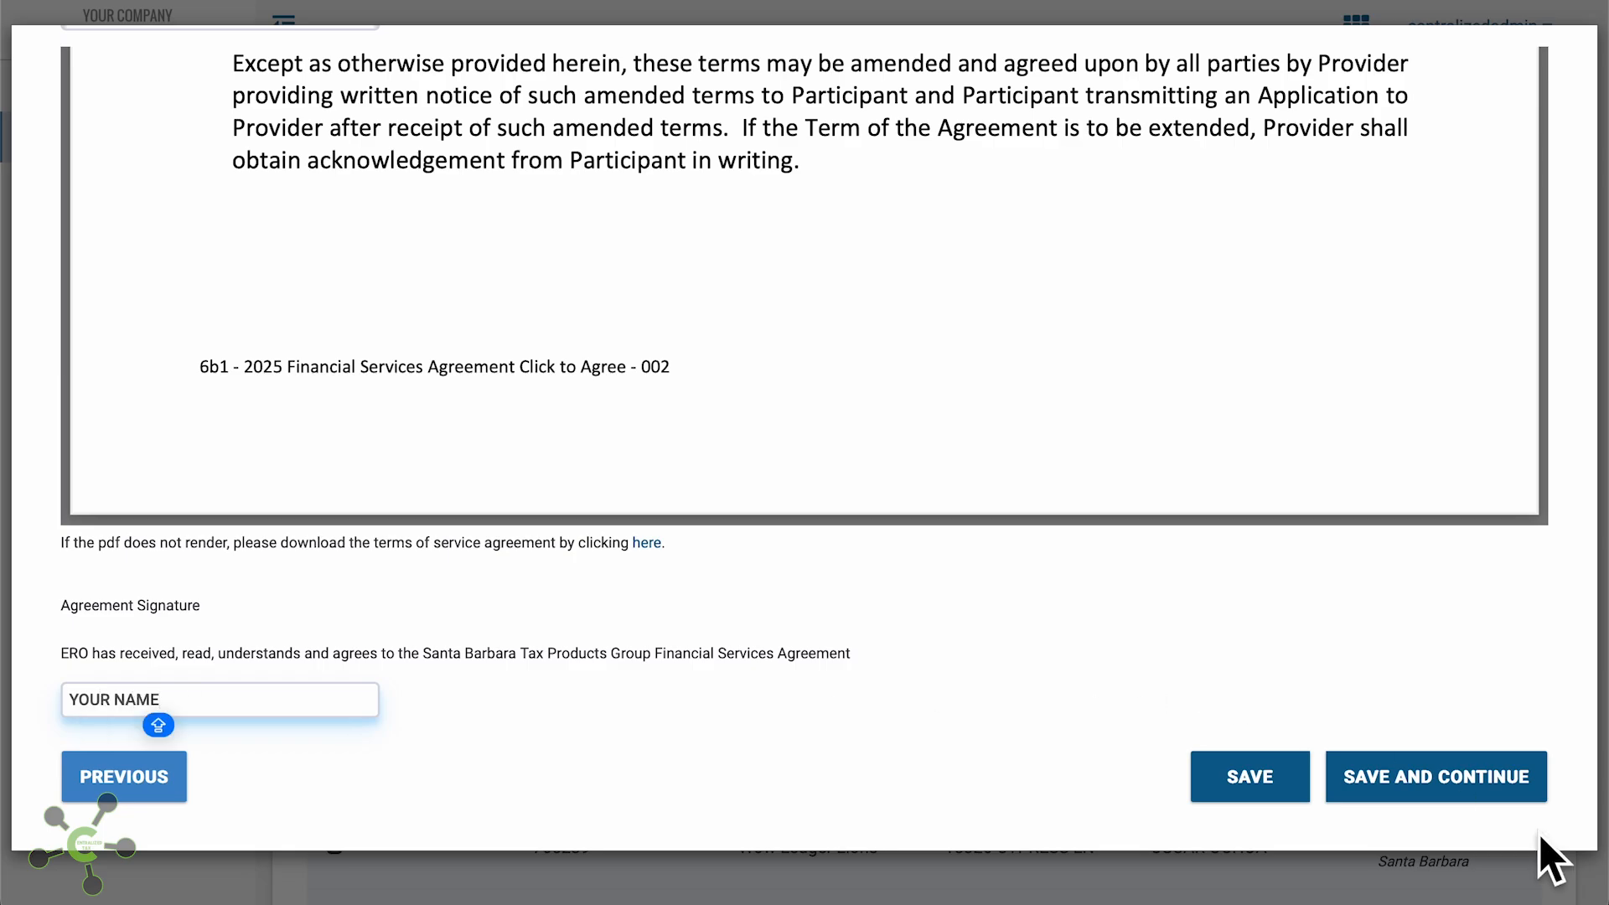
{"action": "left_click", "coordinate": [1497, 800]}
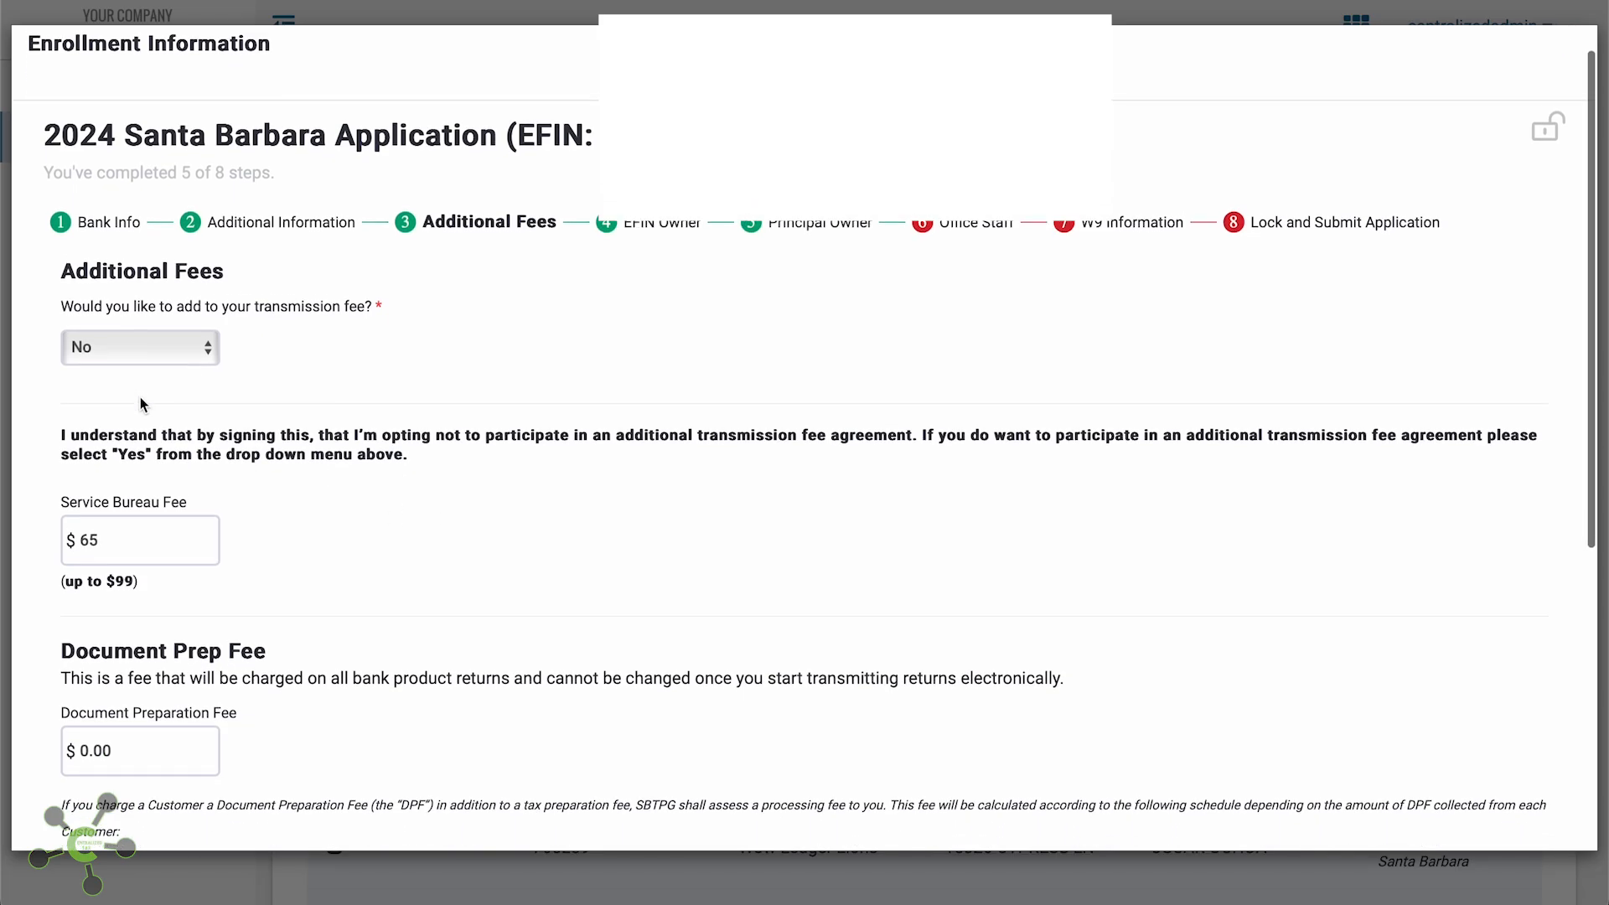
Set the transmission fee add-on to No after briefly choosing Yes
{"action": "scroll", "coordinate": [139, 395], "scroll_direction": "down", "scroll_amount": 3}
{"action": "left_click", "coordinate": [164, 266]}
{"action": "left_click", "coordinate": [161, 235]}
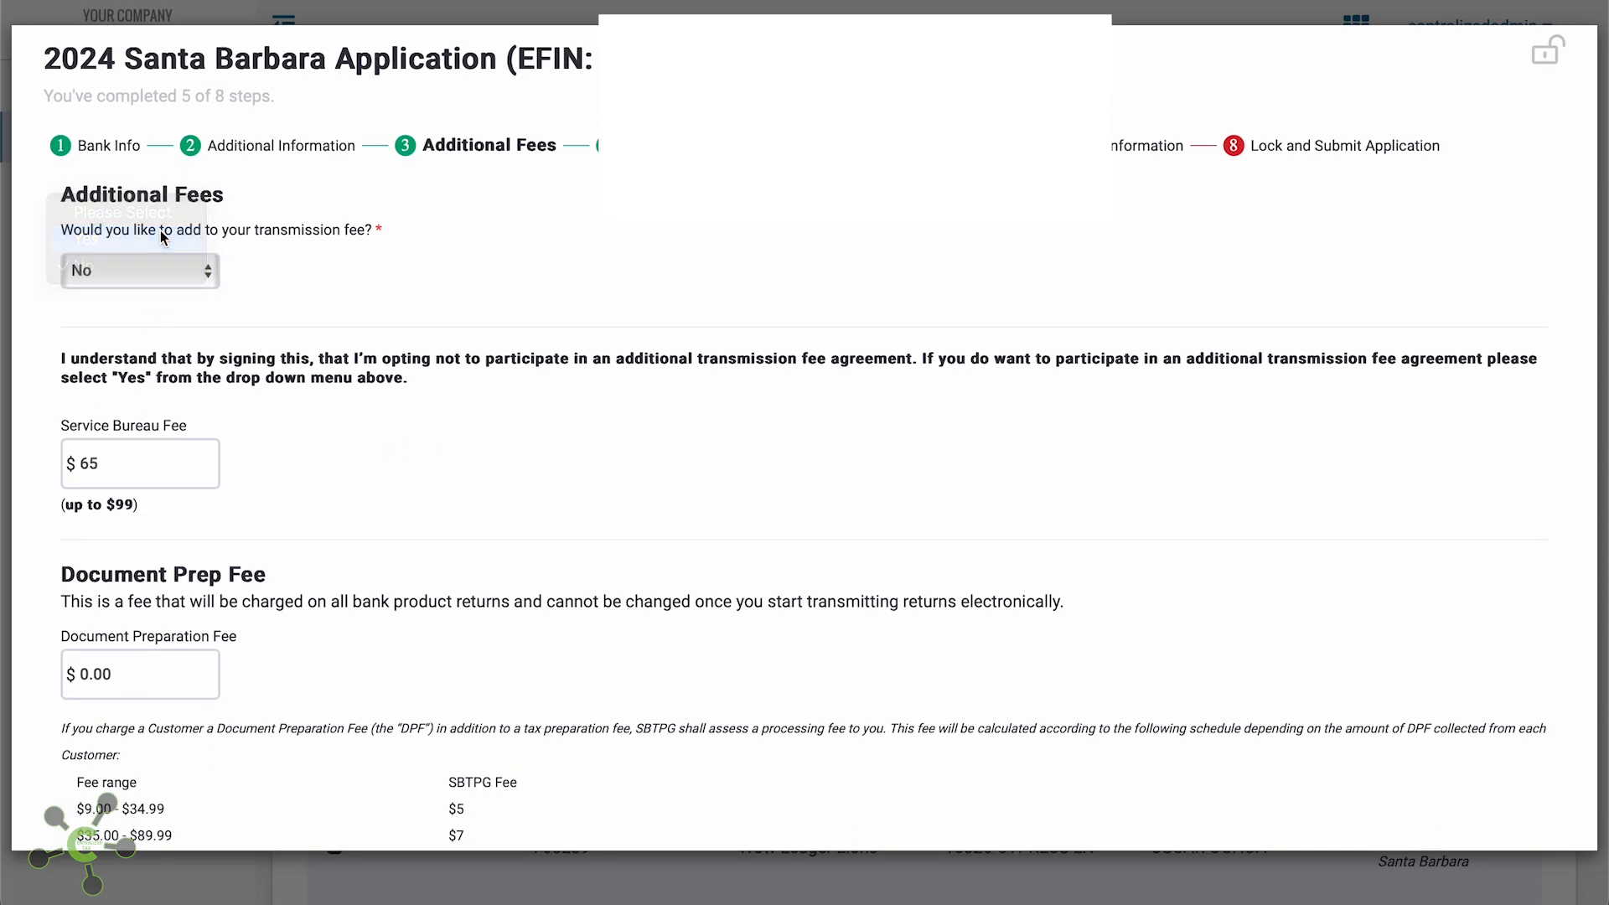
{"action": "scroll", "coordinate": [238, 350], "scroll_direction": "down", "scroll_amount": 3}
{"action": "scroll", "coordinate": [239, 350], "scroll_direction": "down", "scroll_amount": 2}
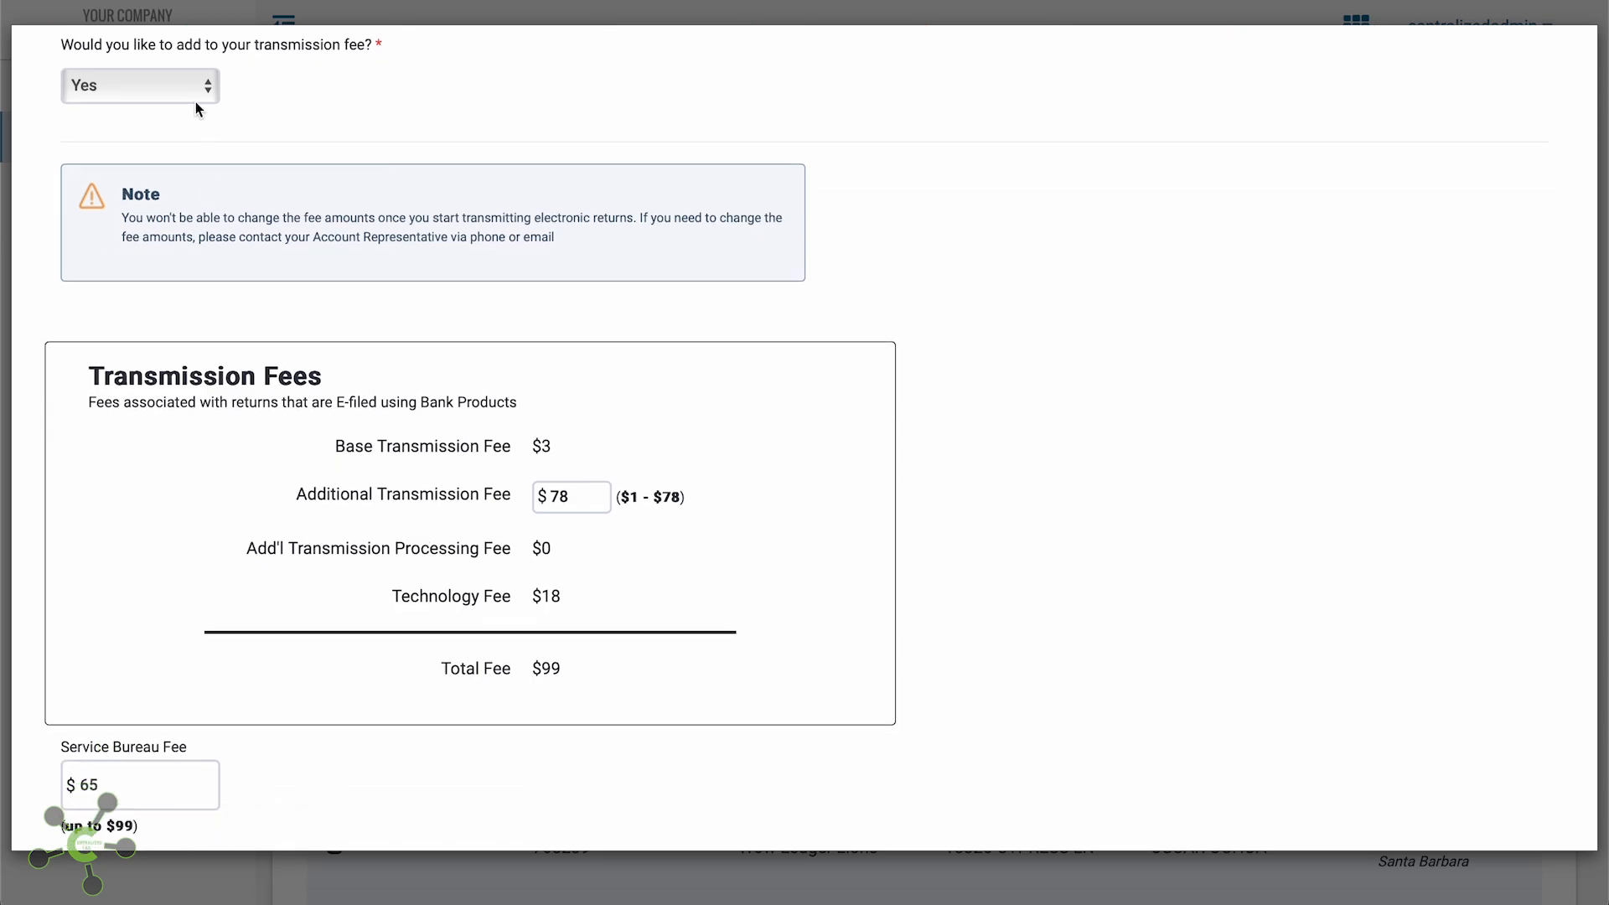
{"action": "left_click", "coordinate": [193, 90]}
{"action": "left_click", "coordinate": [184, 112]}
Opt out of the Check Administration Fee Program and save the fees
{"action": "scroll", "coordinate": [215, 218], "scroll_direction": "down", "scroll_amount": 3}
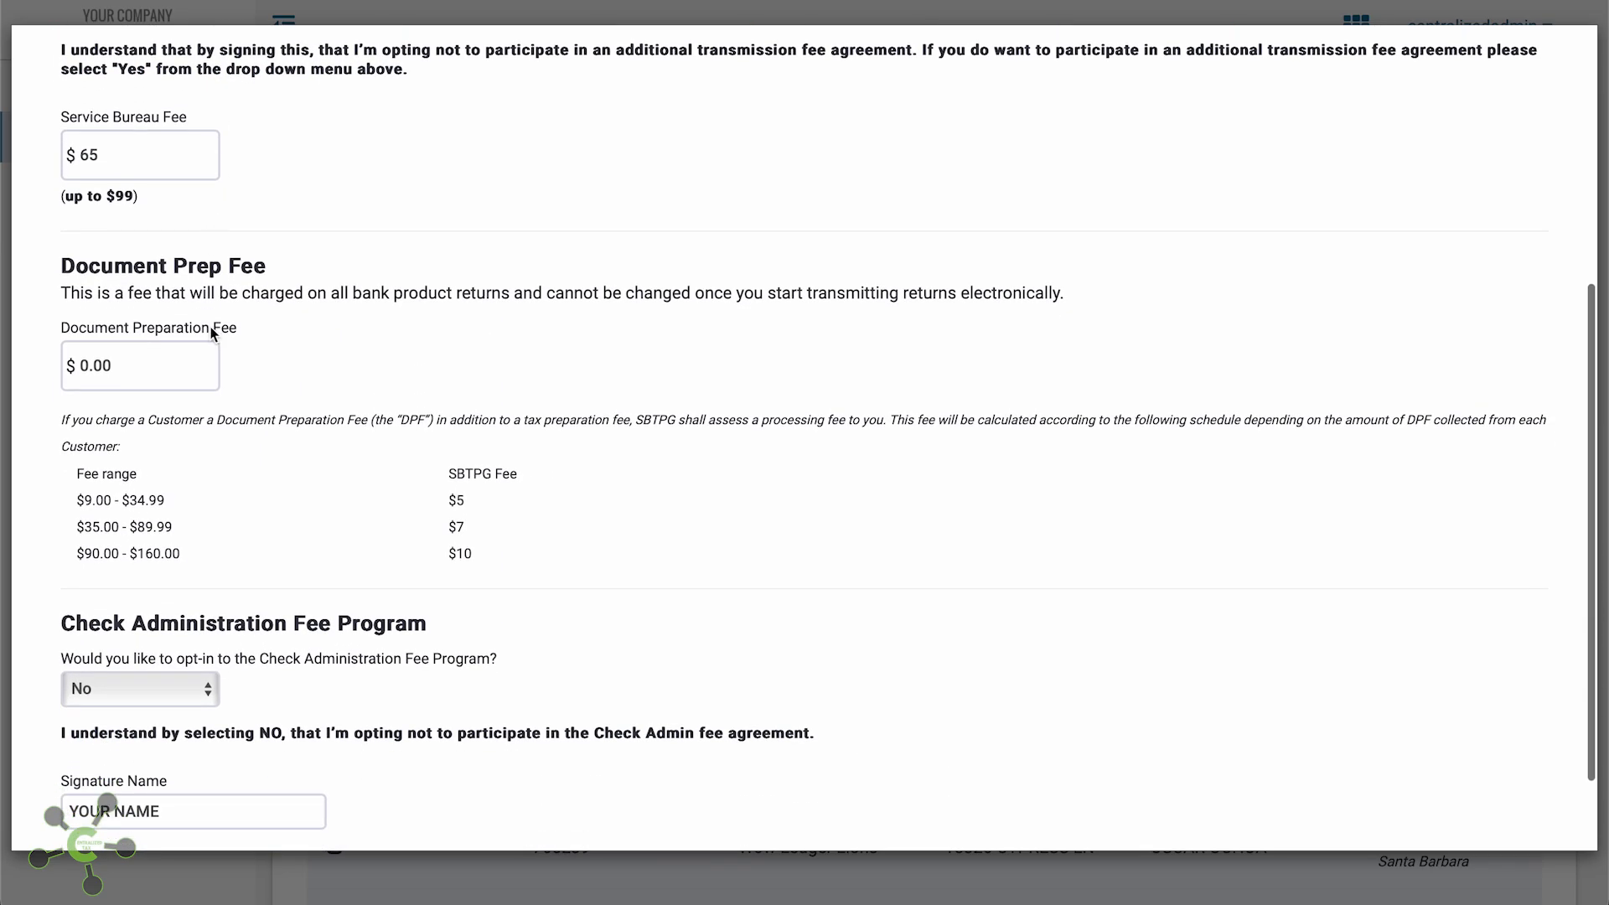
{"action": "scroll", "coordinate": [209, 319], "scroll_direction": "down", "scroll_amount": 3}
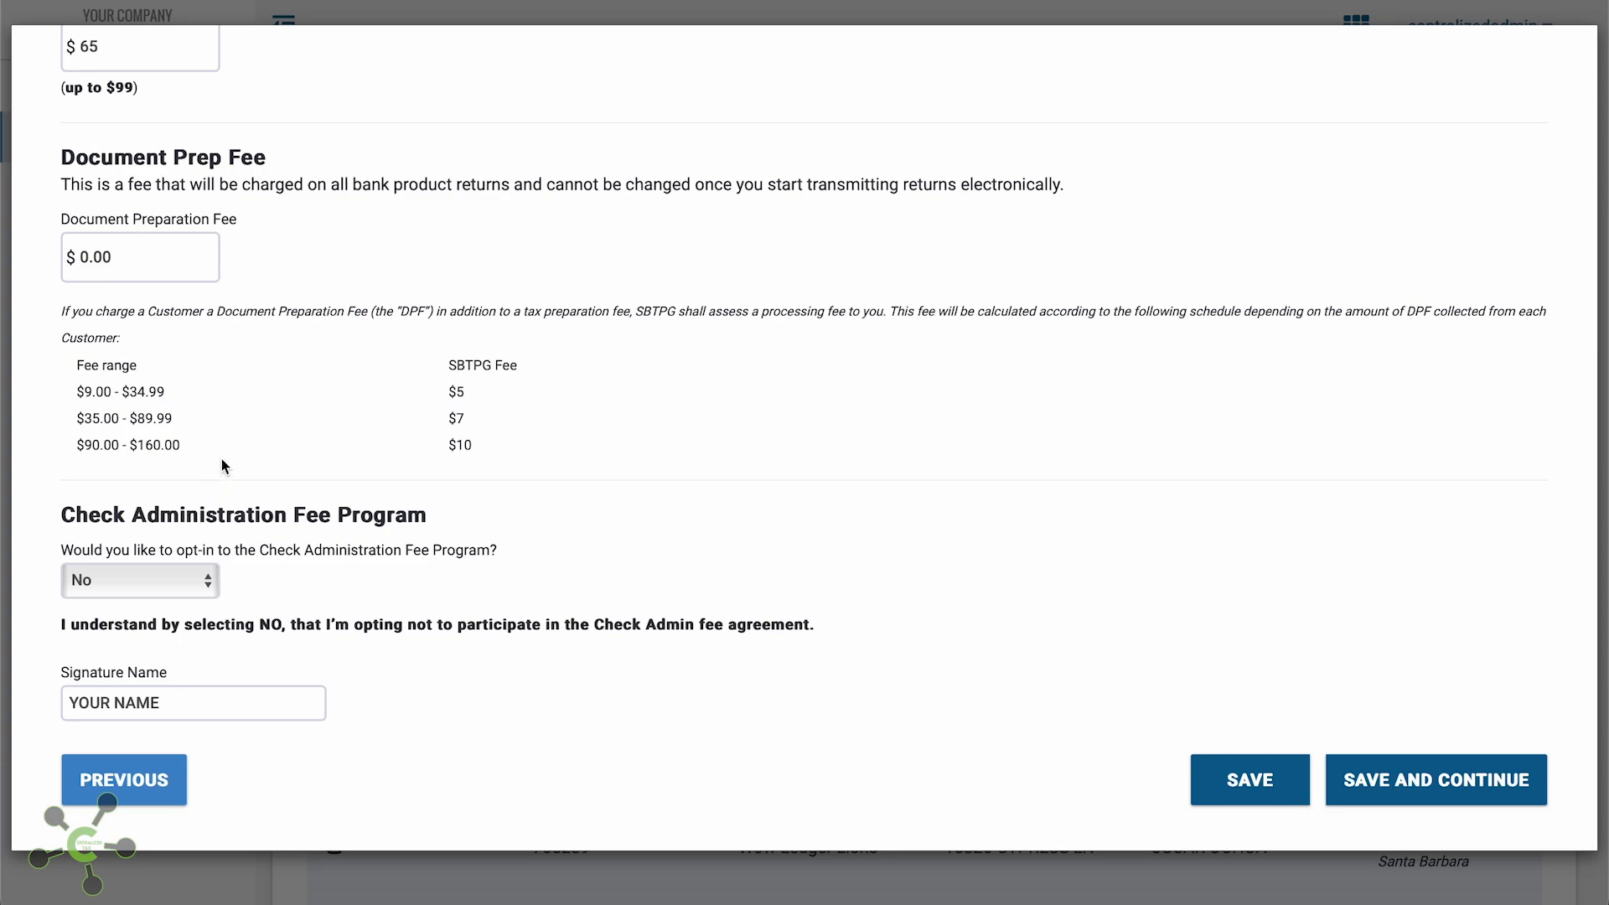
{"action": "left_click", "coordinate": [173, 579]}
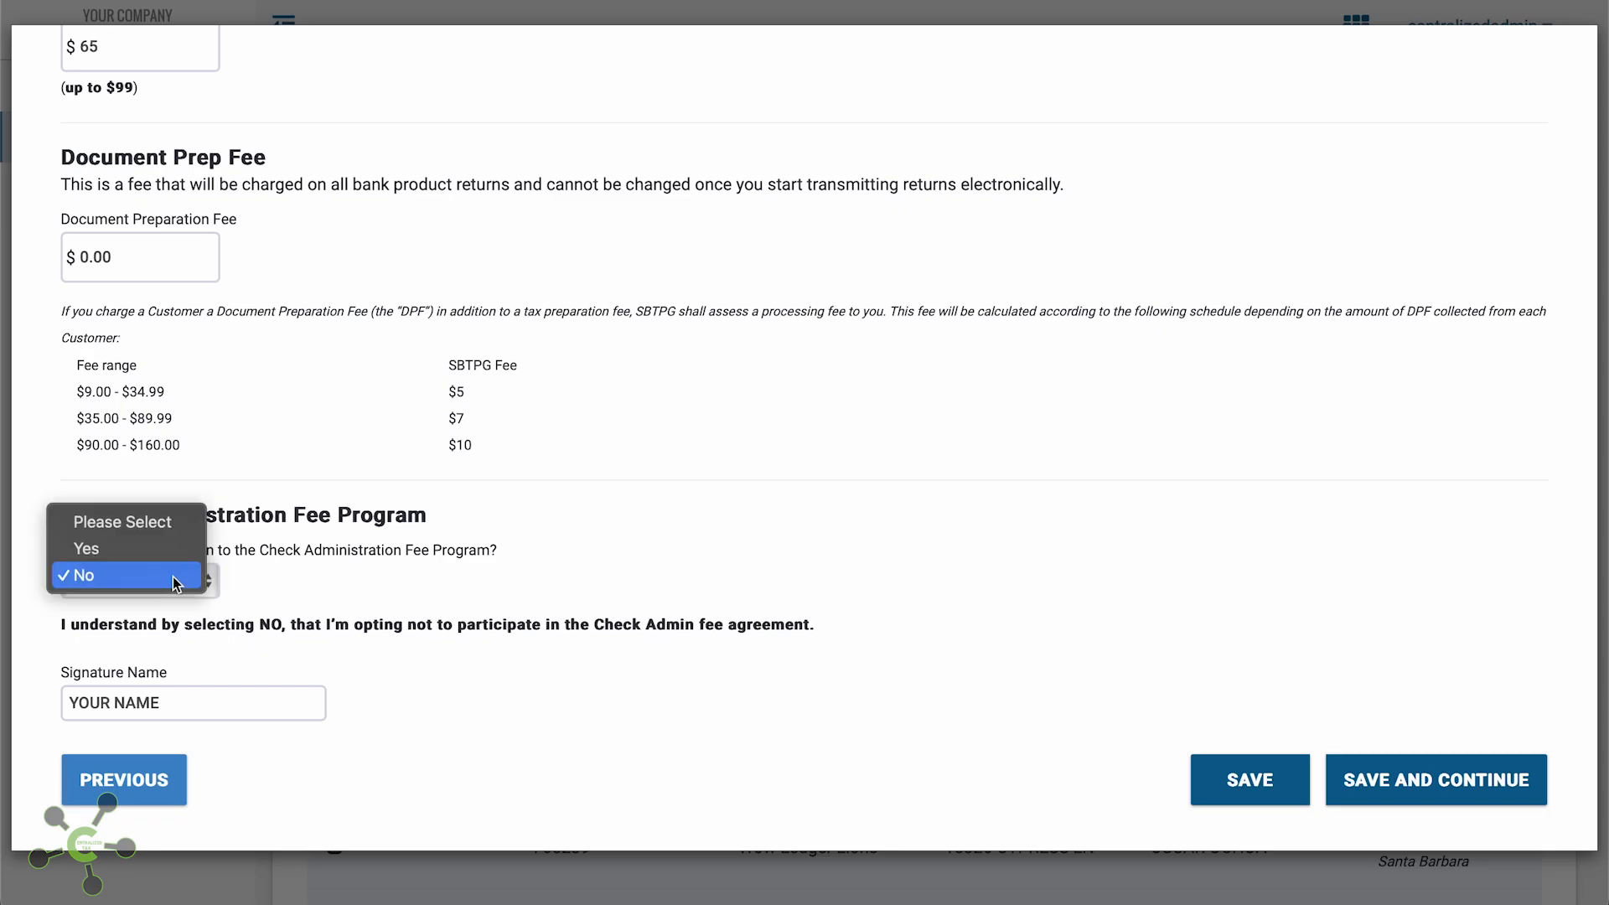
{"action": "left_click", "coordinate": [171, 550]}
{"action": "scroll", "coordinate": [171, 550], "scroll_direction": "down", "scroll_amount": 3}
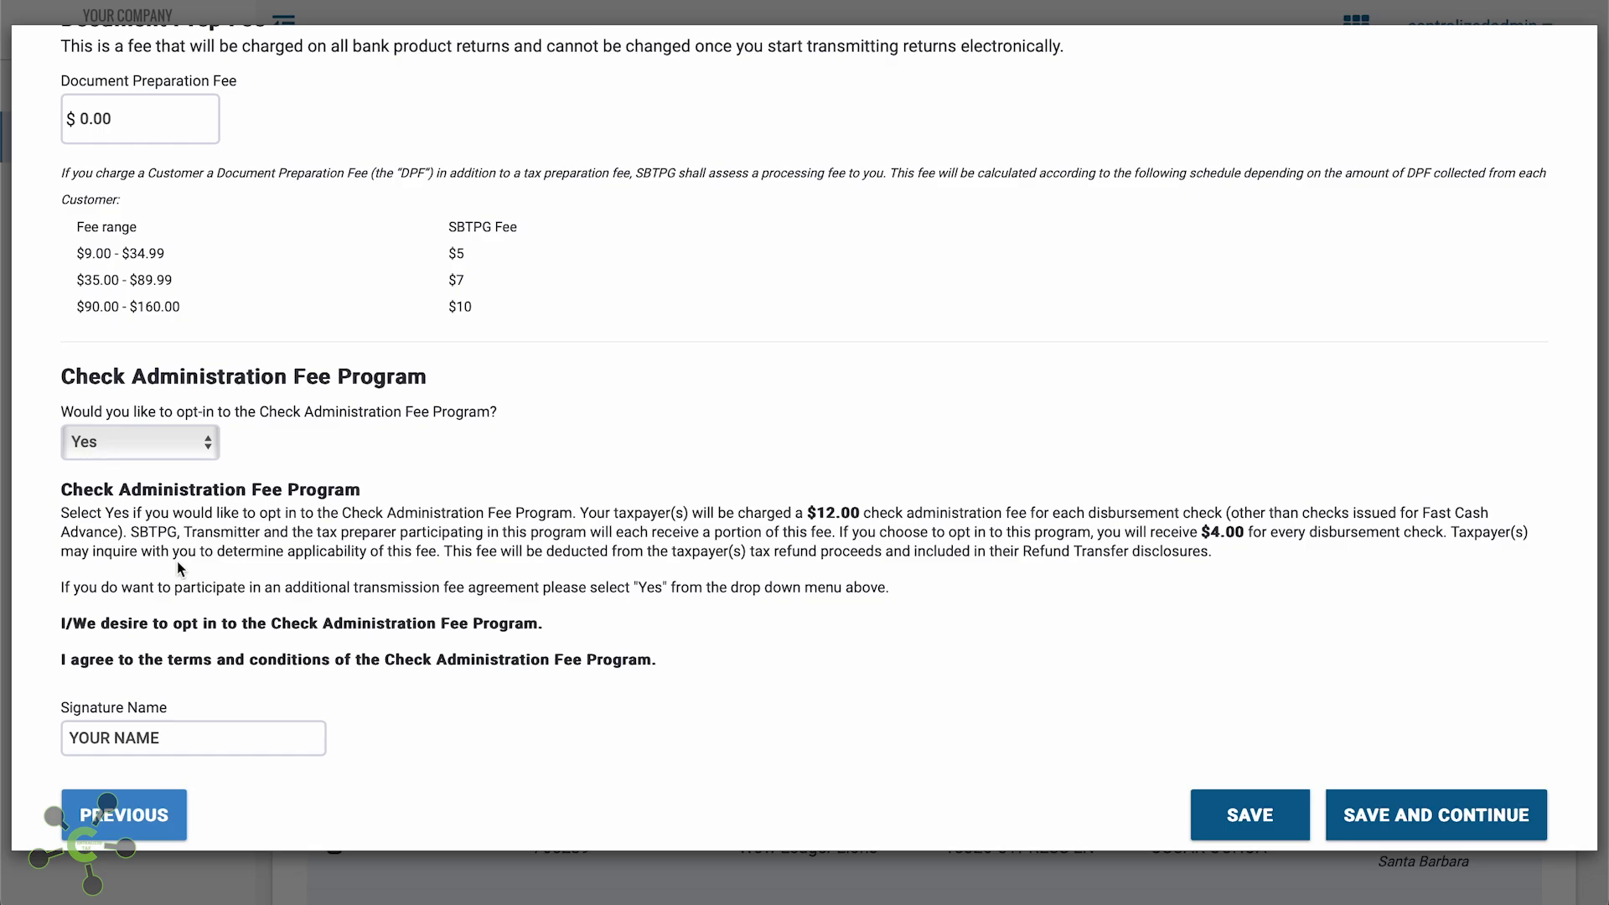
{"action": "left_click", "coordinate": [165, 451]}
{"action": "left_click", "coordinate": [162, 462]}
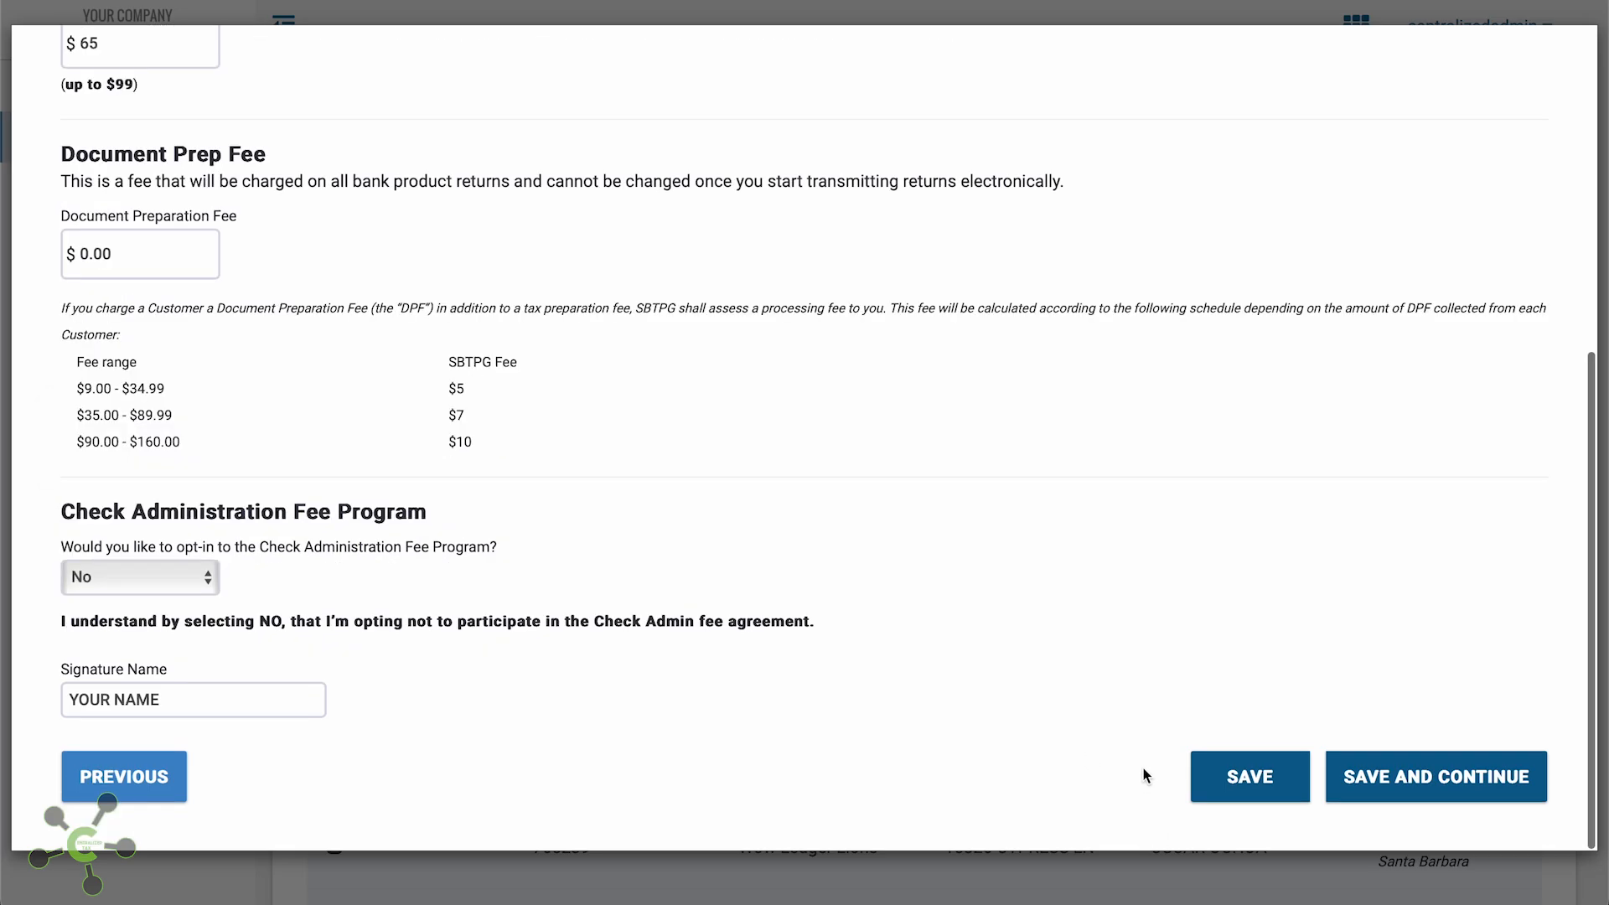
{"action": "left_click", "coordinate": [1430, 807]}
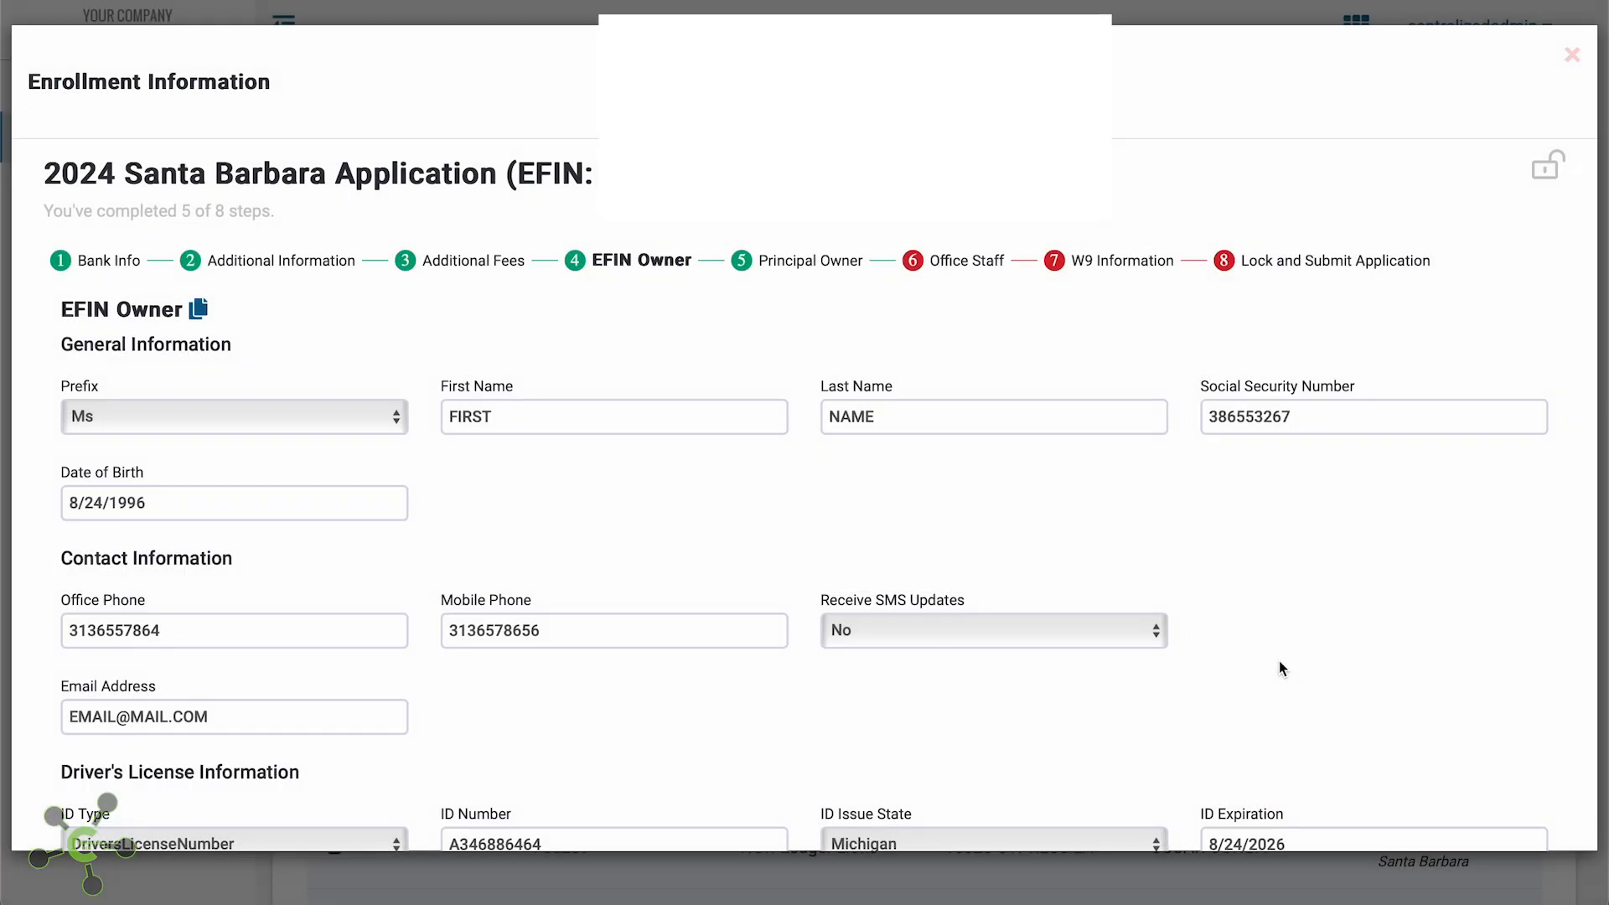
Review the prefilled EFIN Owner form and save it unchanged
{"action": "scroll", "coordinate": [1280, 668], "scroll_direction": "down", "scroll_amount": 2}
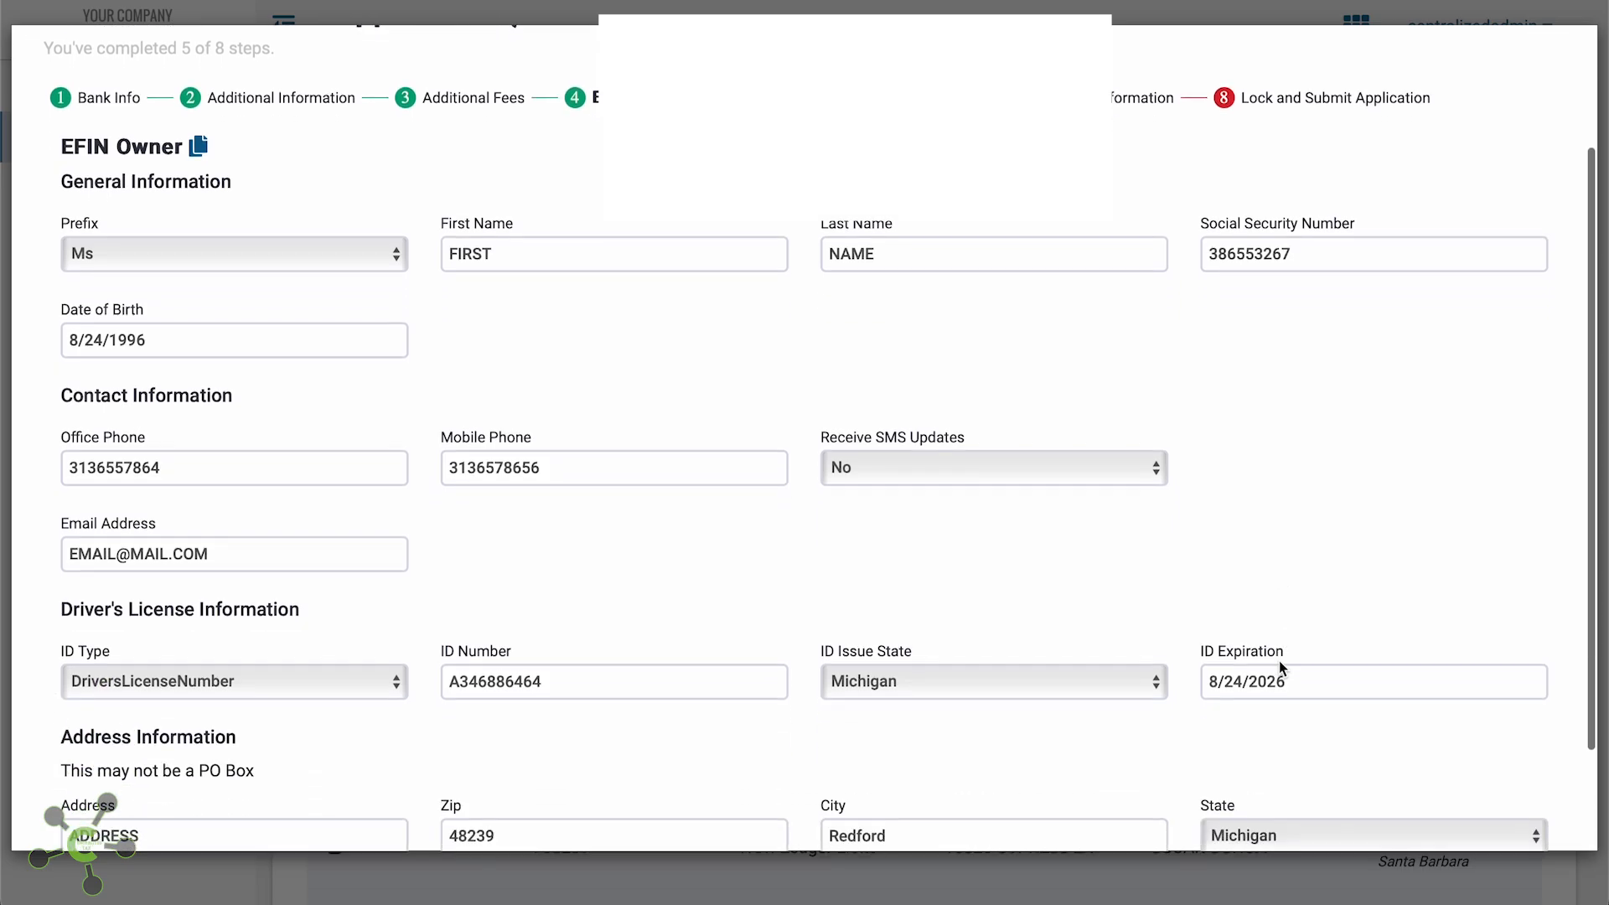
{"action": "scroll", "coordinate": [1279, 660], "scroll_direction": "down", "scroll_amount": 1}
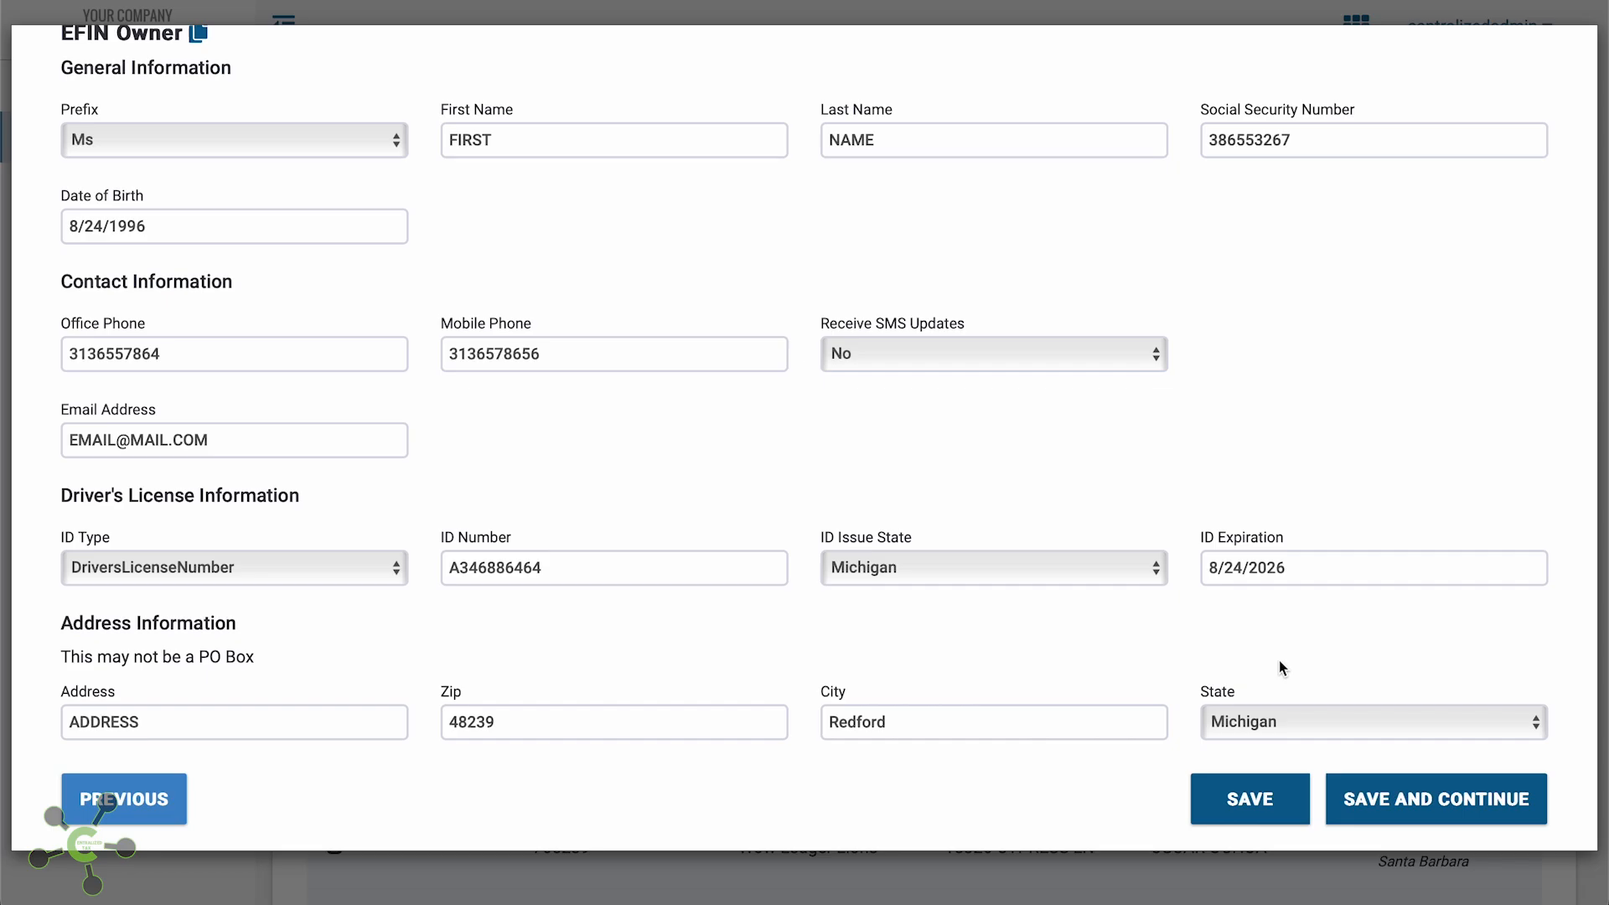
{"action": "left_click", "coordinate": [1397, 798]}
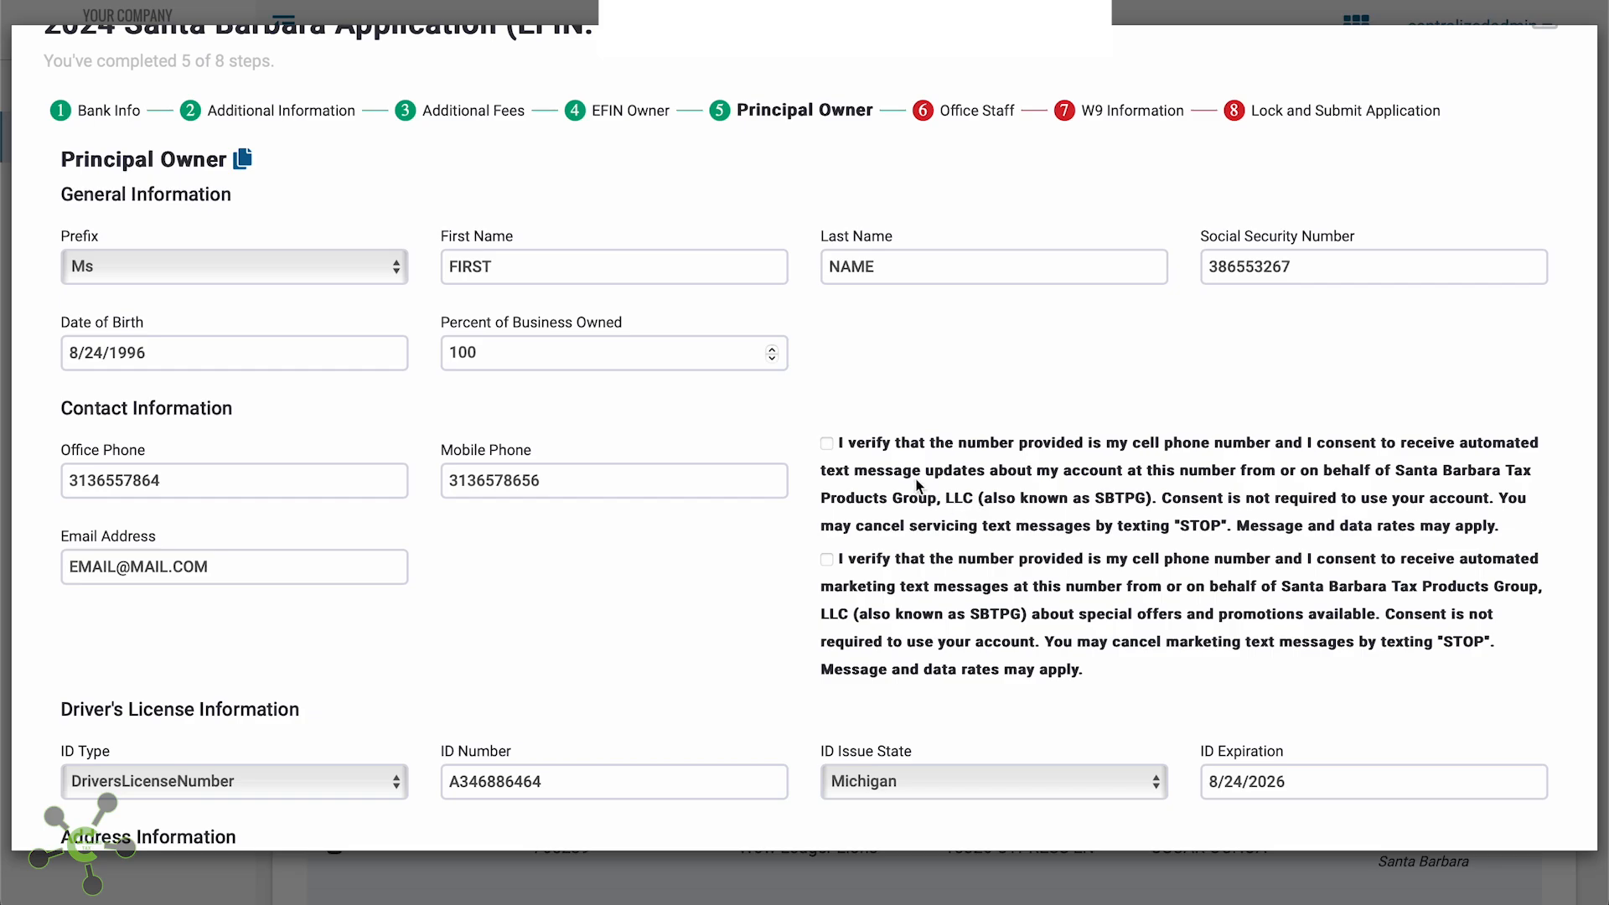
Give the principal owner's consent to account and marketing text messages, then save and continue
{"action": "left_click", "coordinate": [828, 445]}
{"action": "left_click", "coordinate": [827, 559]}
{"action": "scroll", "coordinate": [855, 602], "scroll_direction": "down", "scroll_amount": 1}
{"action": "scroll", "coordinate": [854, 603], "scroll_direction": "down", "scroll_amount": 2}
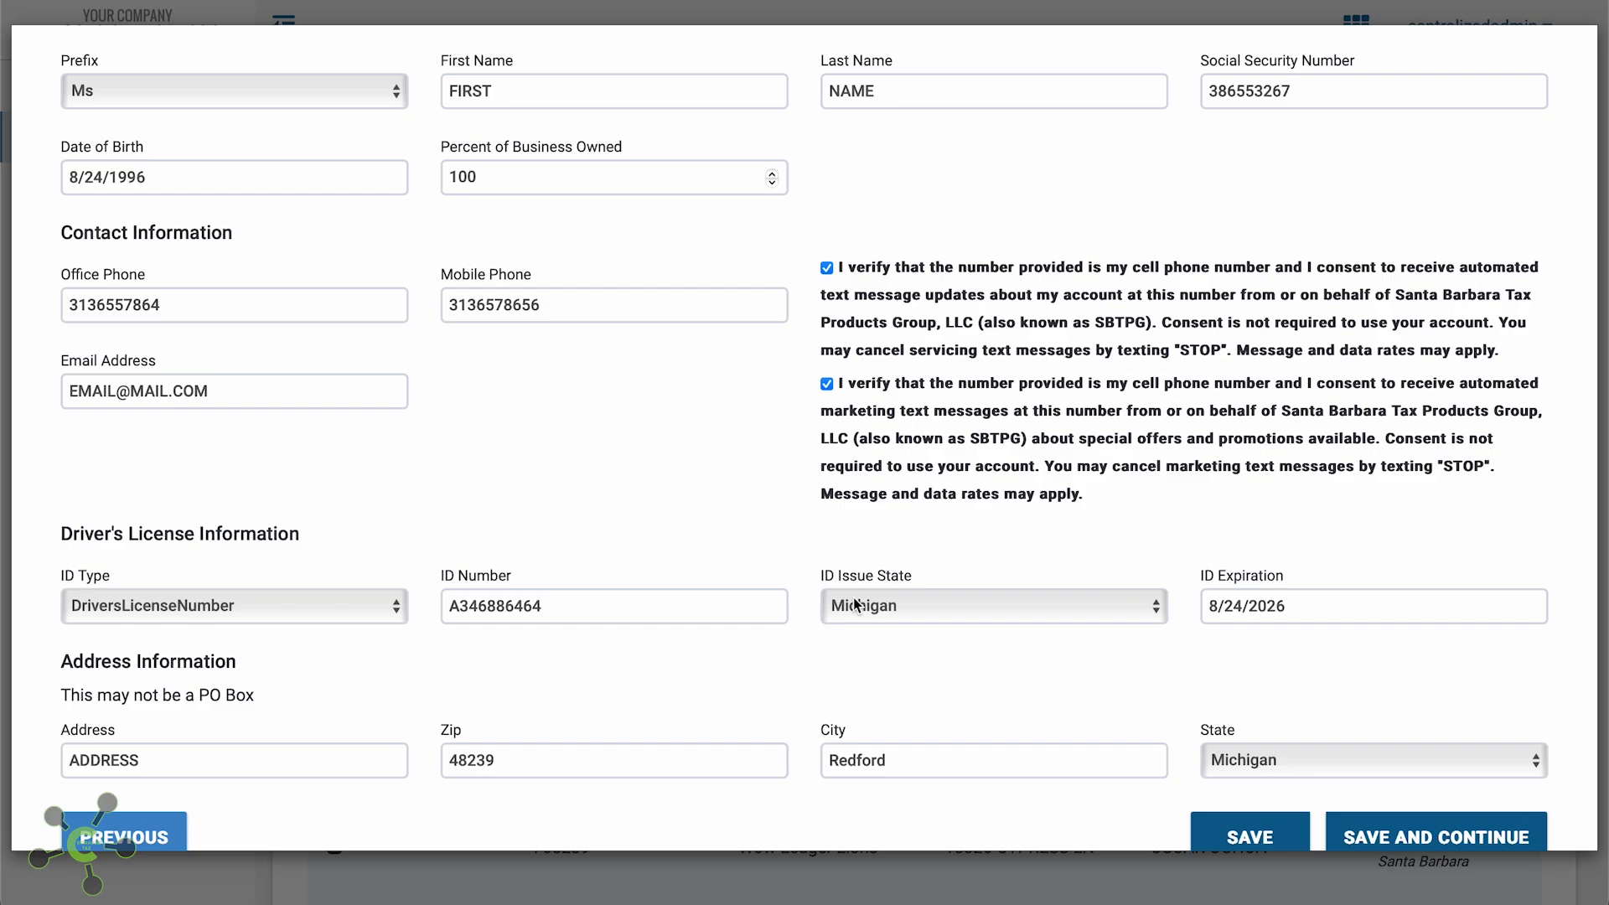
{"action": "left_click", "coordinate": [1482, 833]}
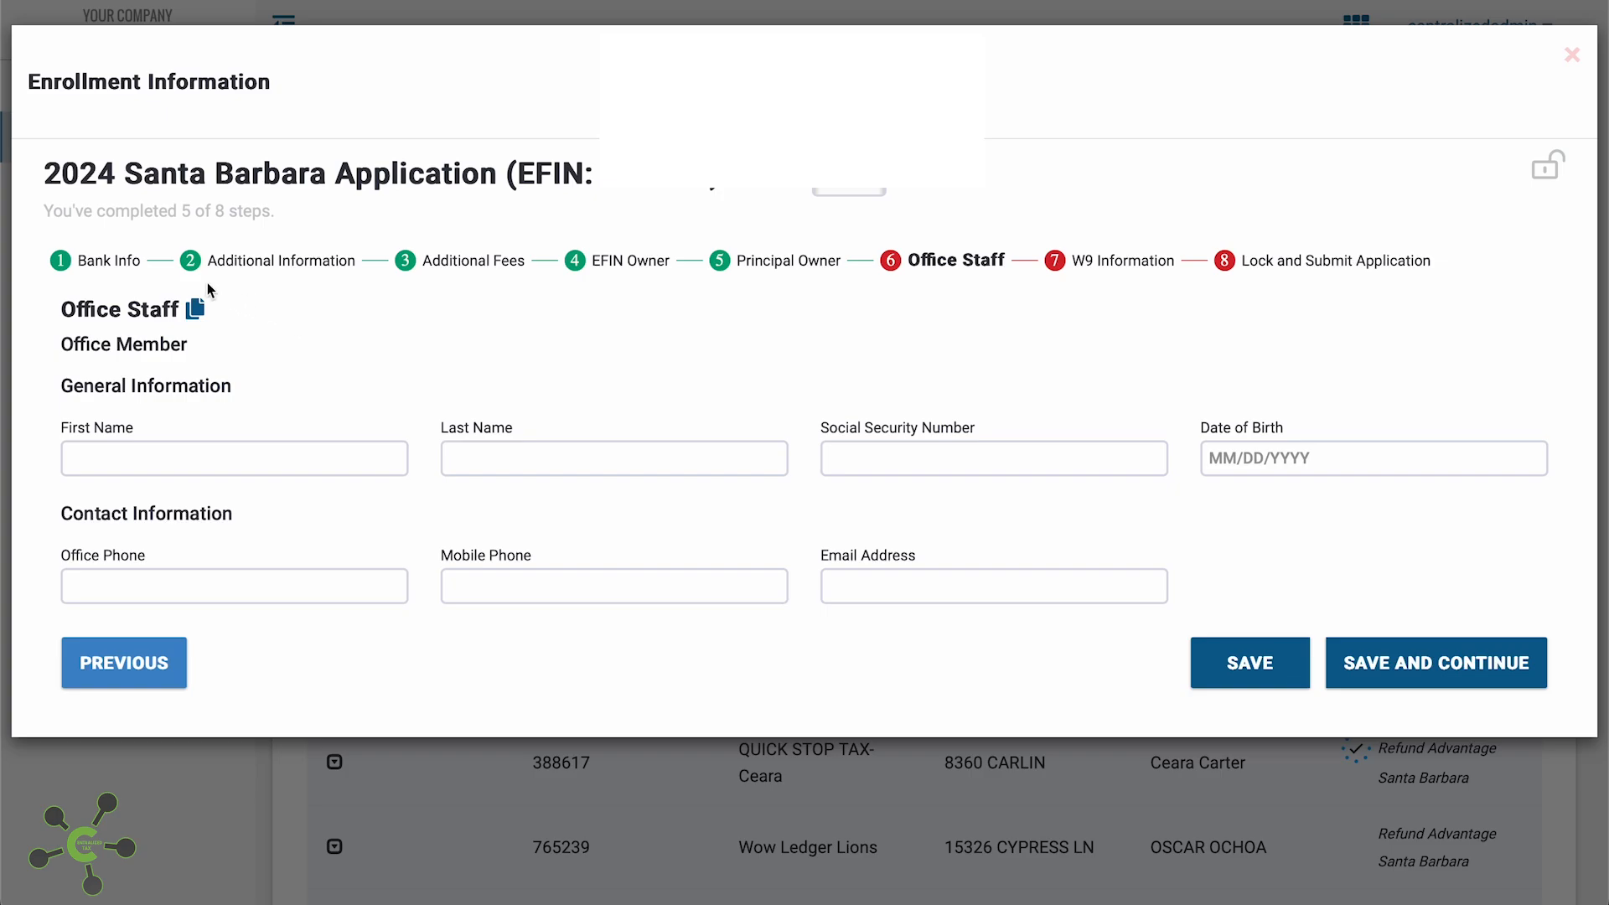
Copy the owner's details into the Office Staff form and save the step
{"action": "left_click", "coordinate": [201, 308]}
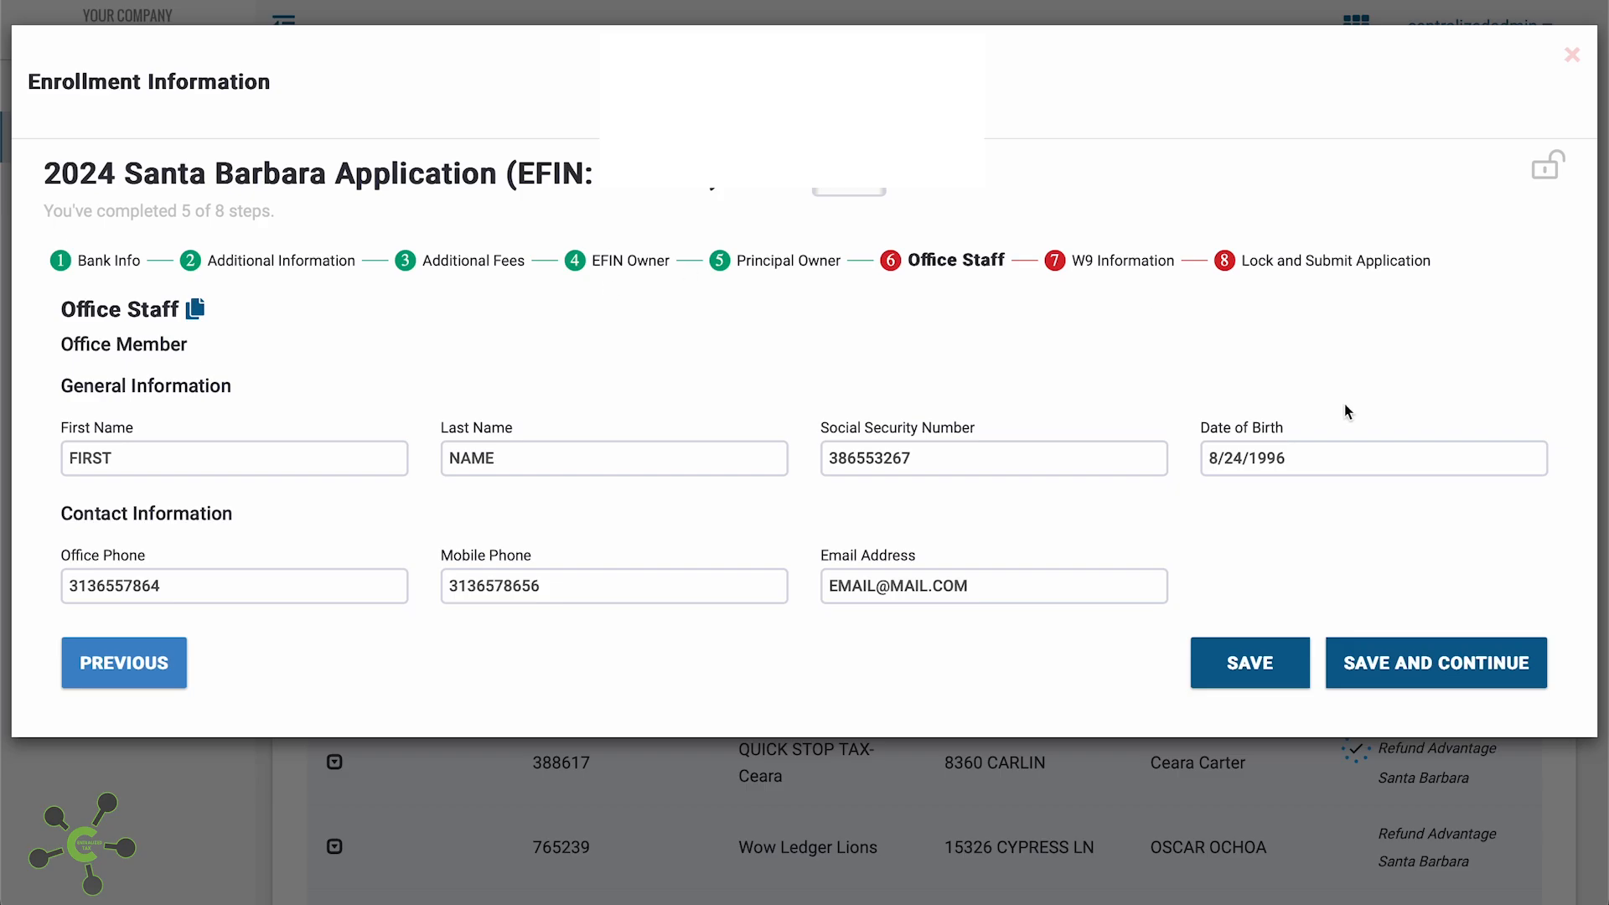
{"action": "left_click", "coordinate": [1397, 667]}
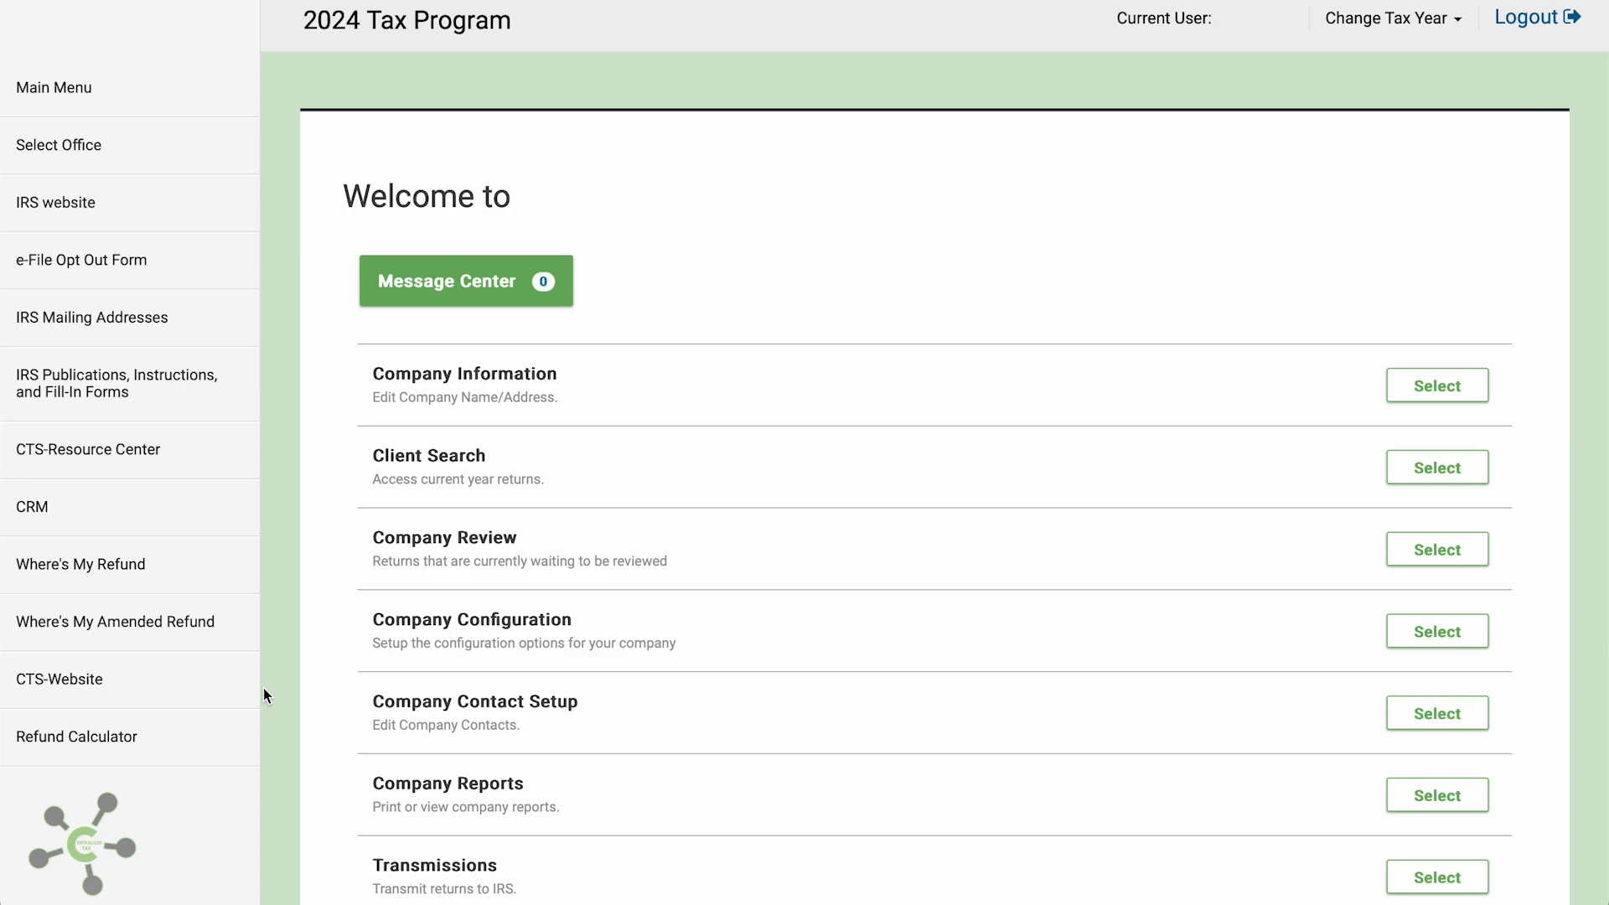
Open Manage Offices and start a new office with Add Office
{"action": "scroll", "coordinate": [264, 696], "scroll_direction": "down", "scroll_amount": 3}
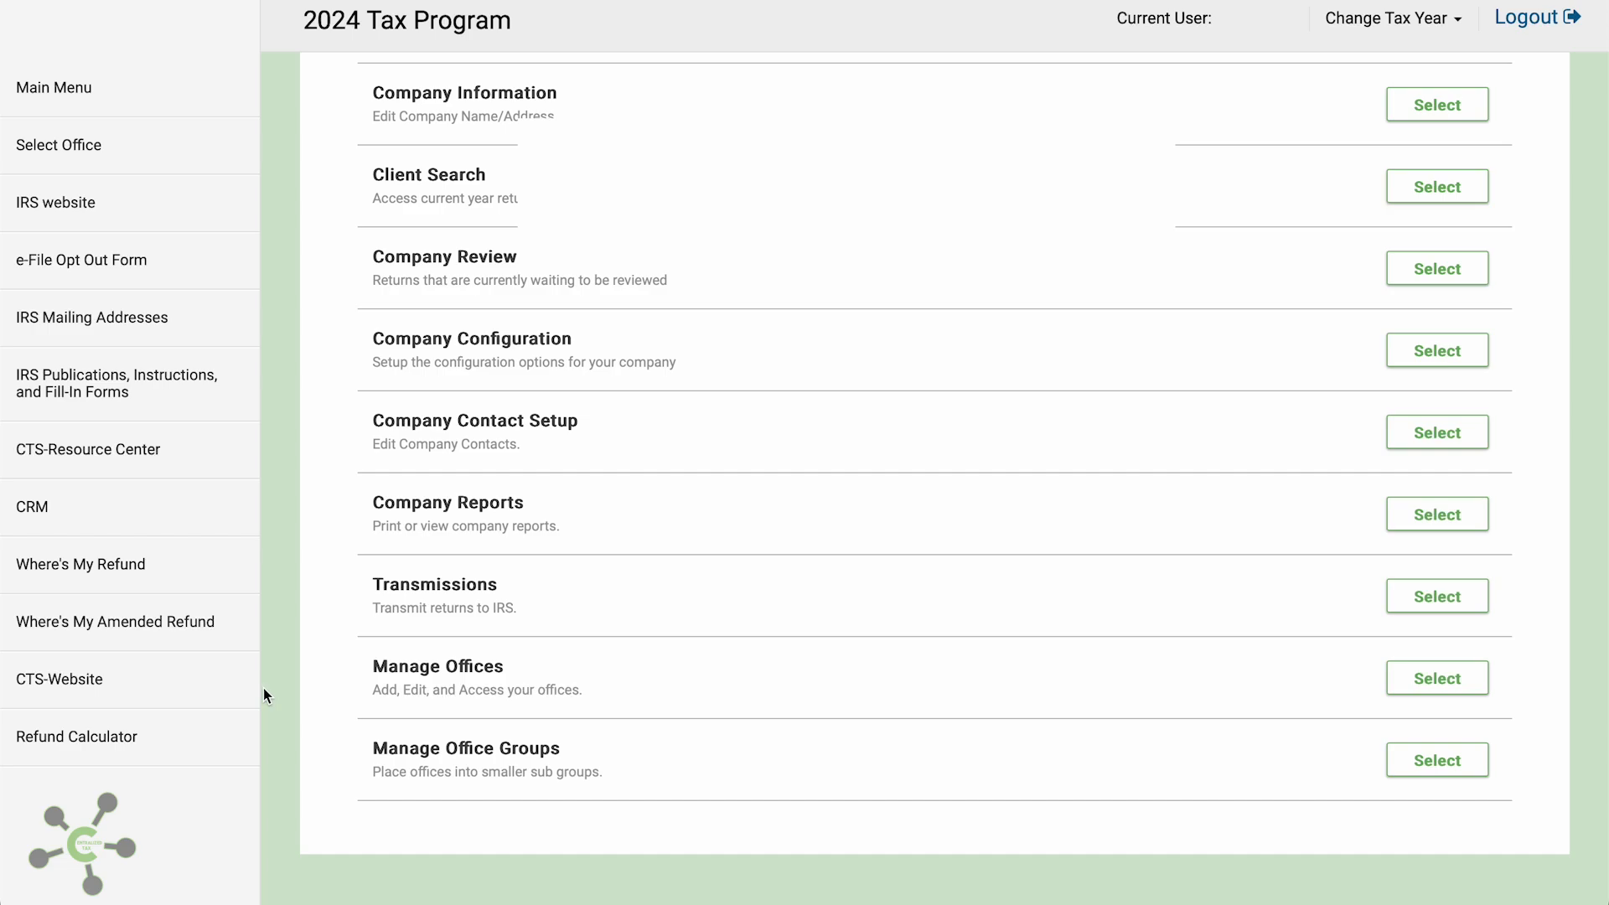
{"action": "scroll", "coordinate": [263, 696], "scroll_direction": "down", "scroll_amount": 1}
{"action": "left_click", "coordinate": [1445, 639]}
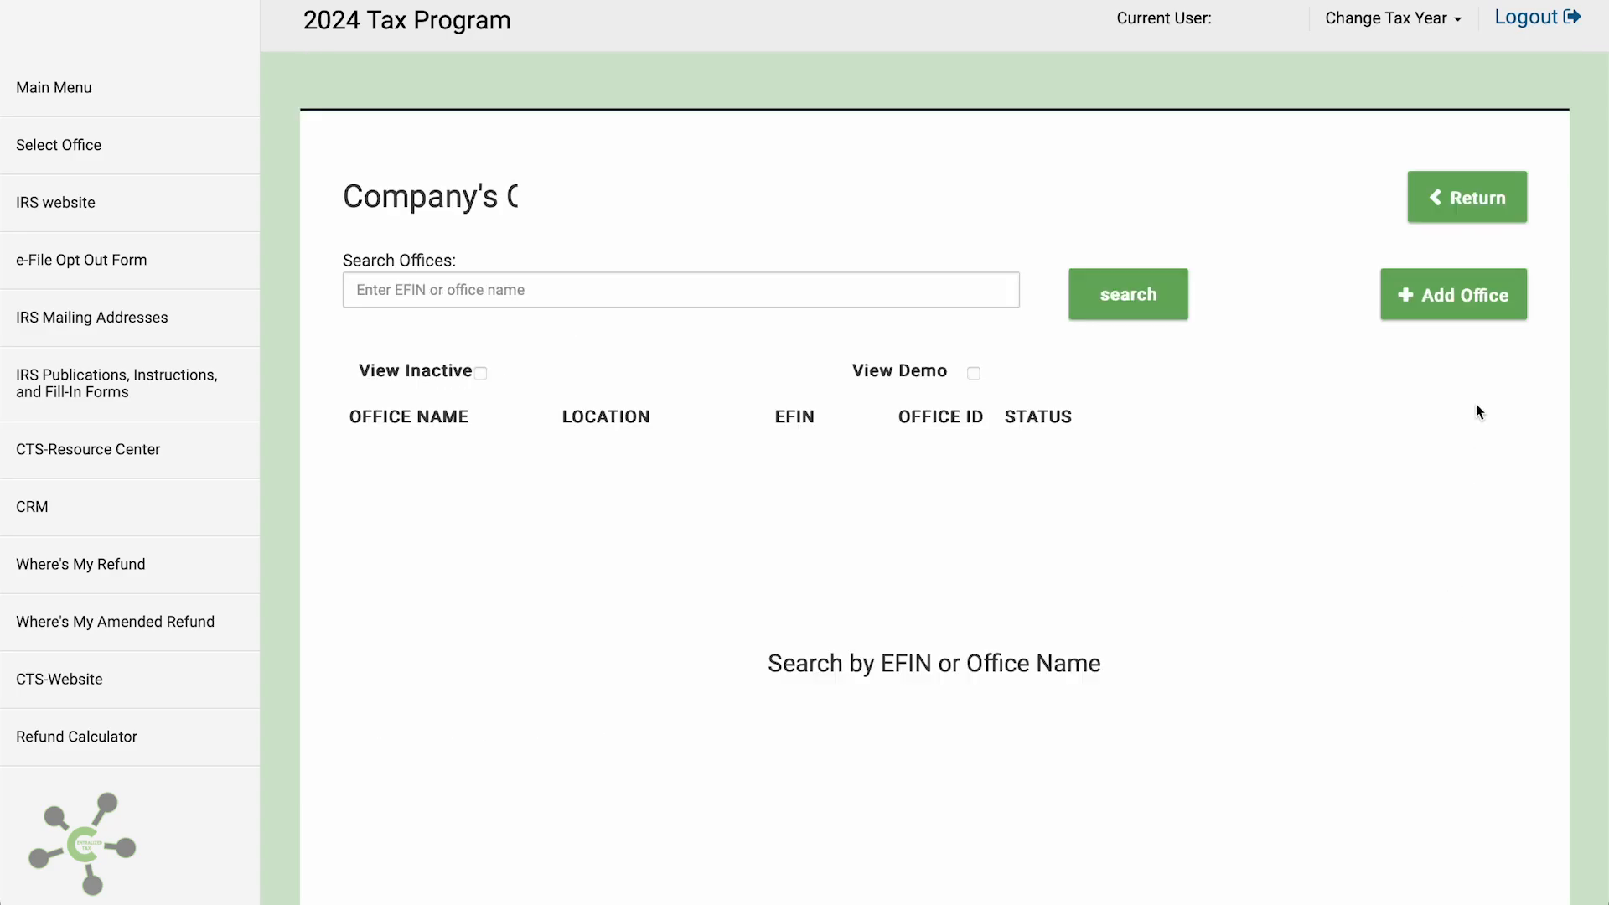
{"action": "left_click", "coordinate": [1479, 308]}
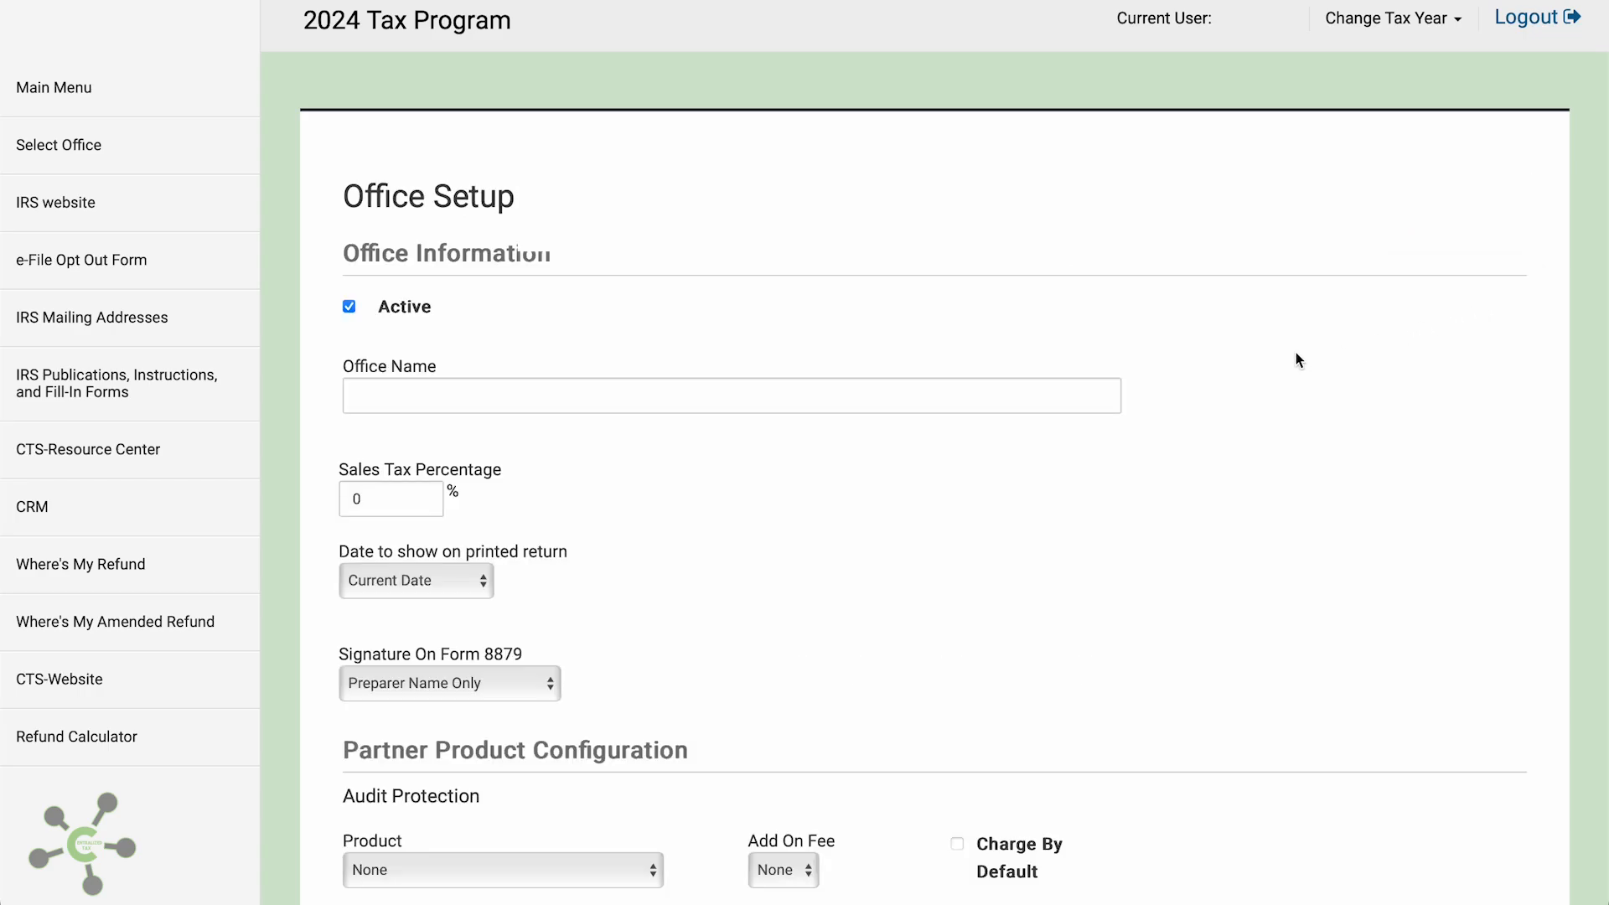
Name the office 'OFFICE NAME', print the Return Created date, and show preparer name only on Form 8879
{"action": "left_click", "coordinate": [1089, 392]}
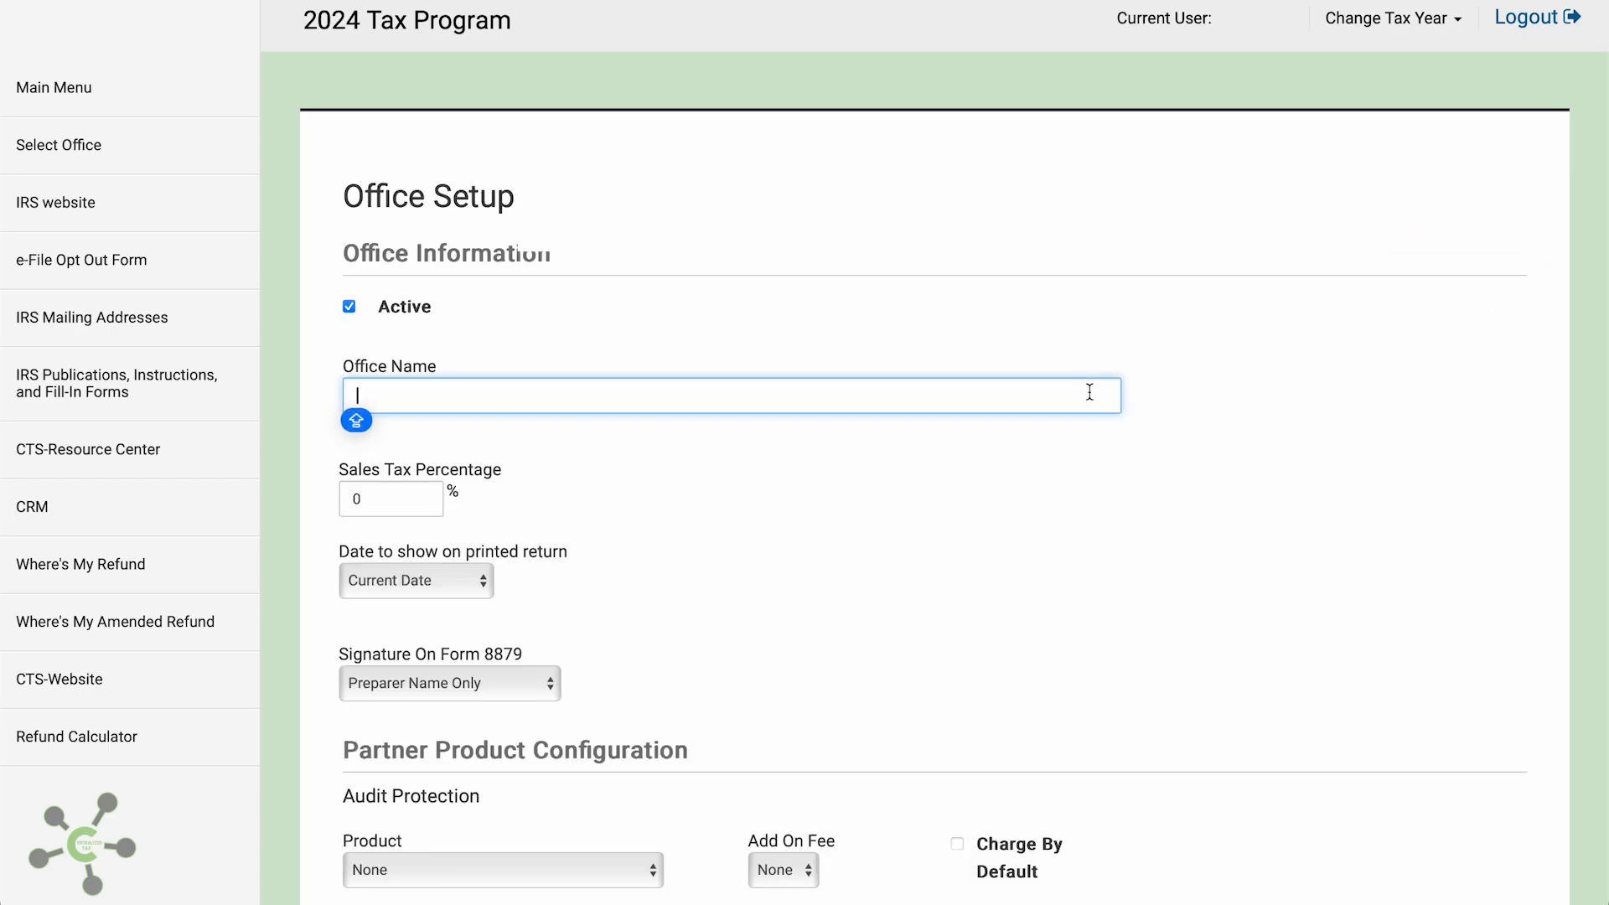
{"action": "type", "text": "OFFICE NAME"}
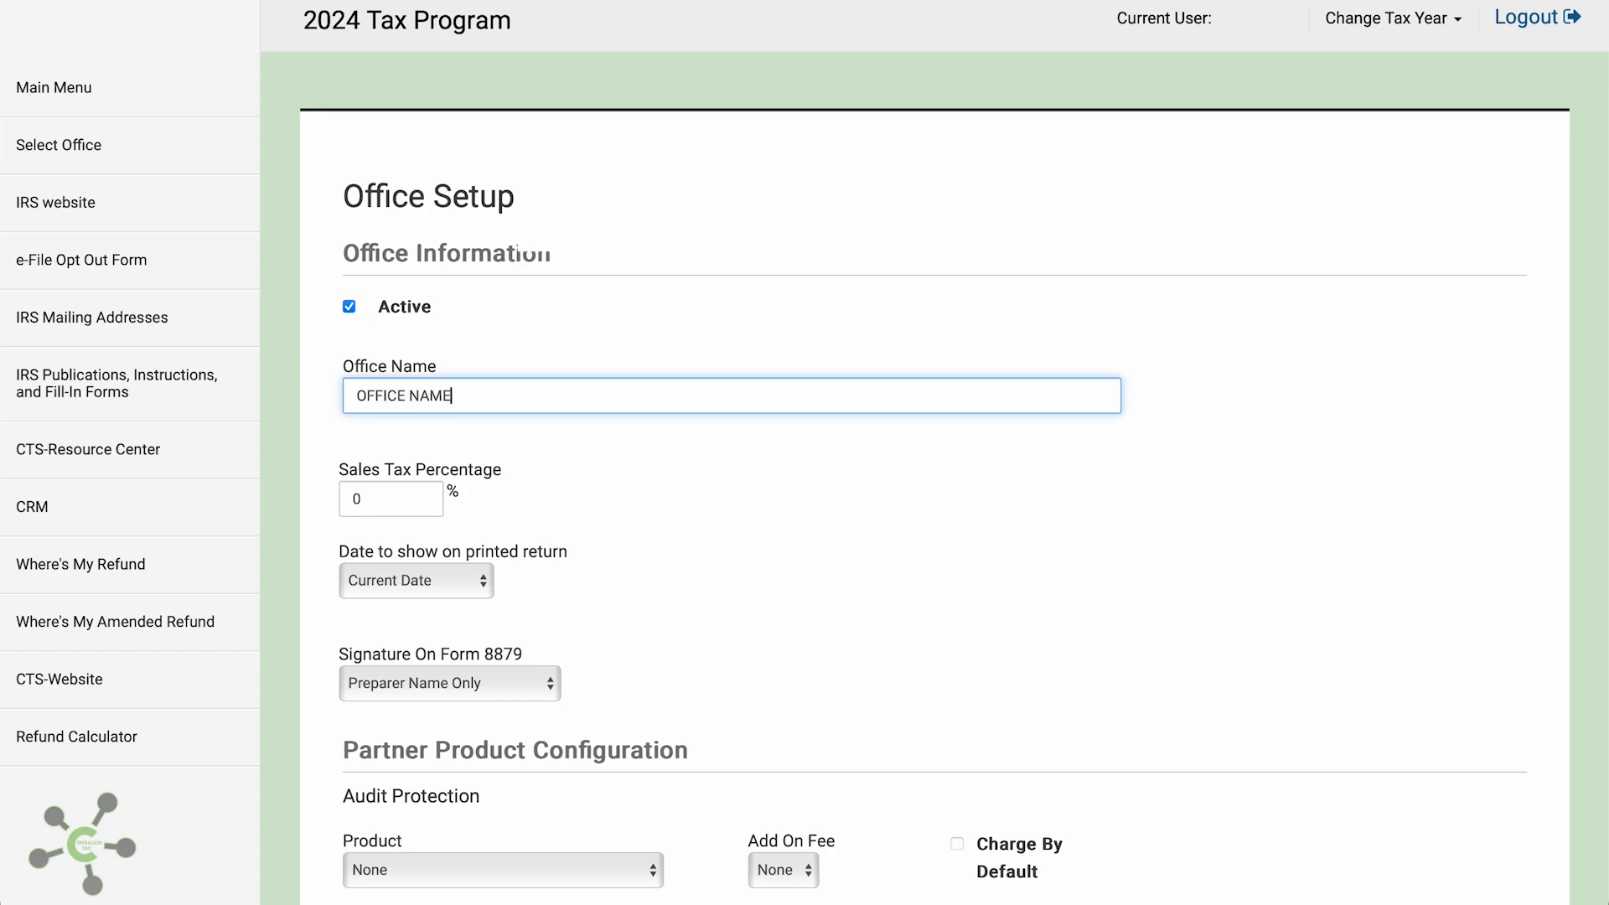
{"action": "key", "text": "Tab"}
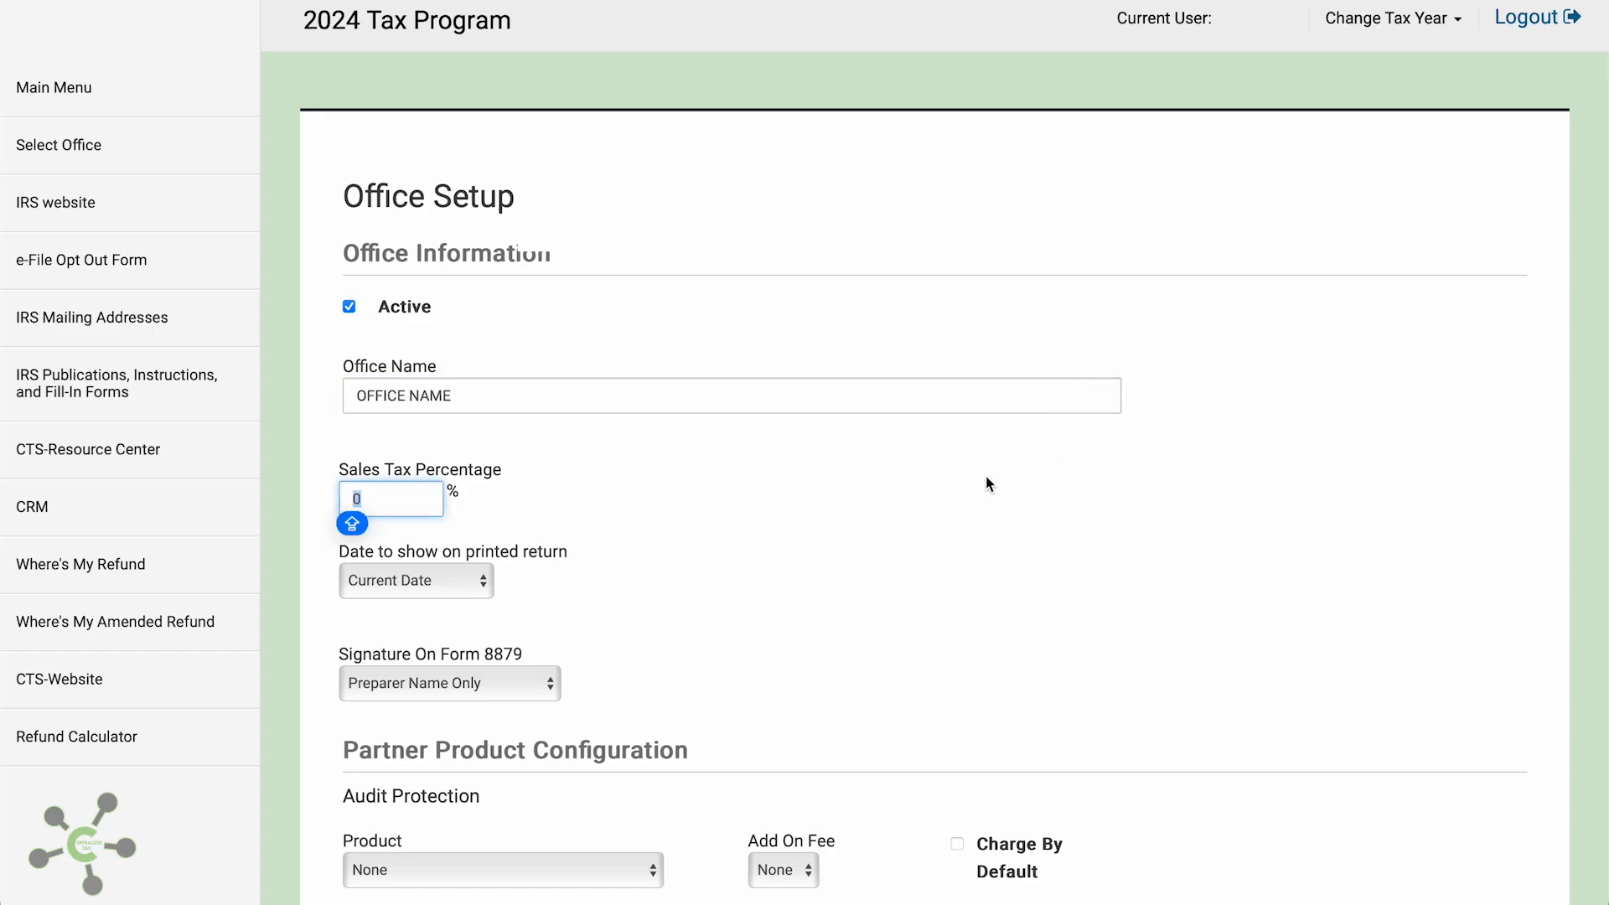
{"action": "scroll", "coordinate": [986, 476], "scroll_direction": "down", "scroll_amount": 2}
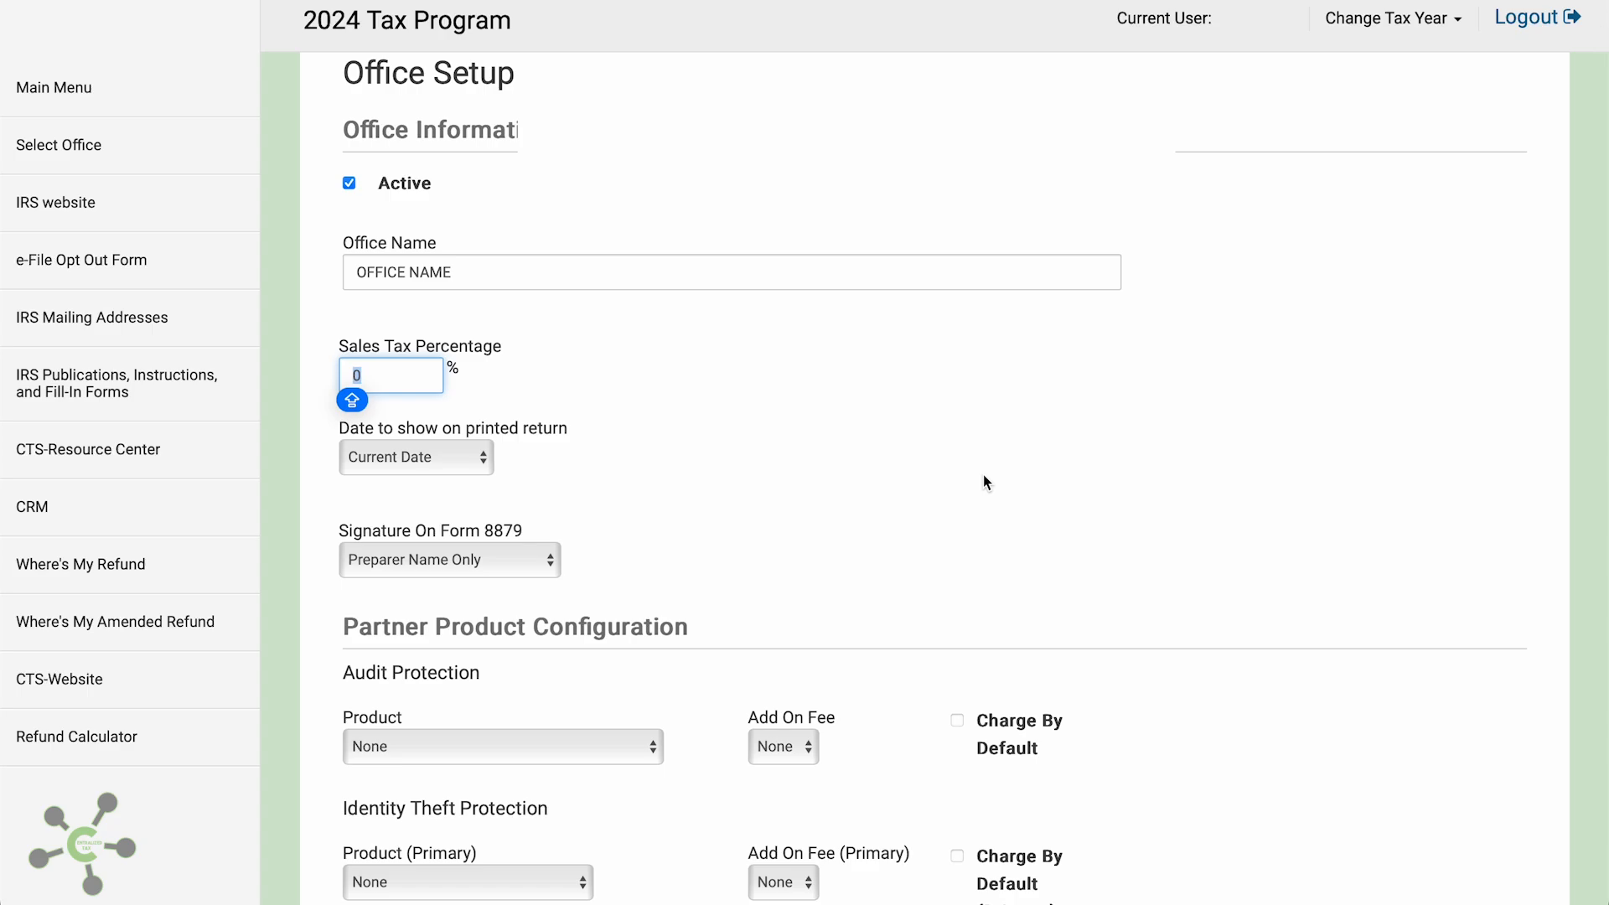
{"action": "left_click", "coordinate": [462, 461]}
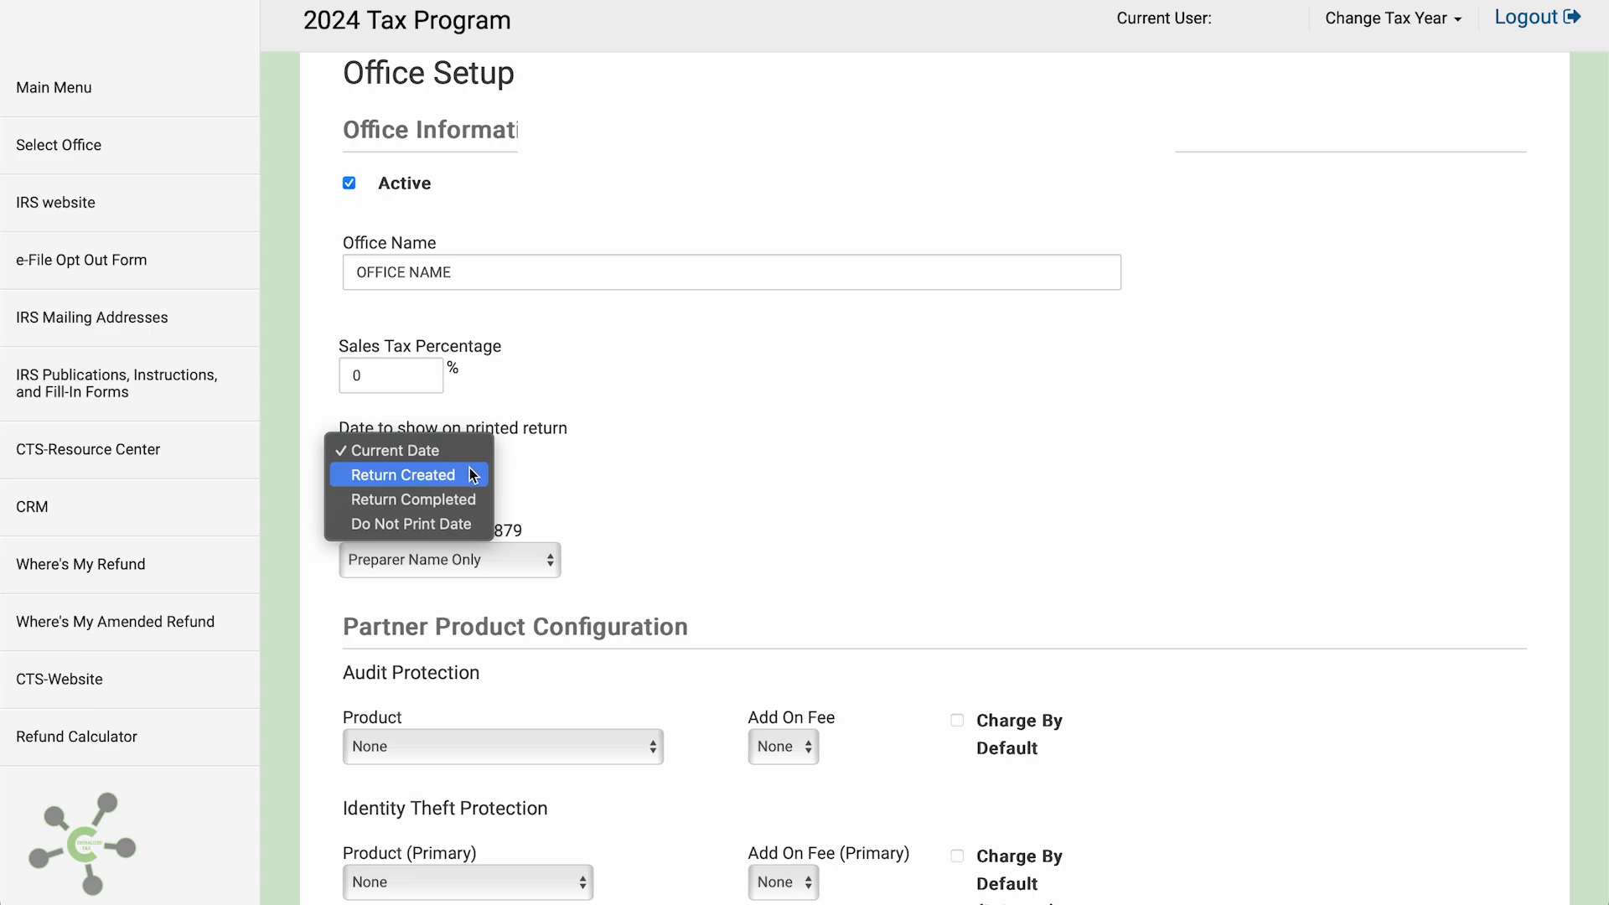
{"action": "left_click", "coordinate": [472, 474]}
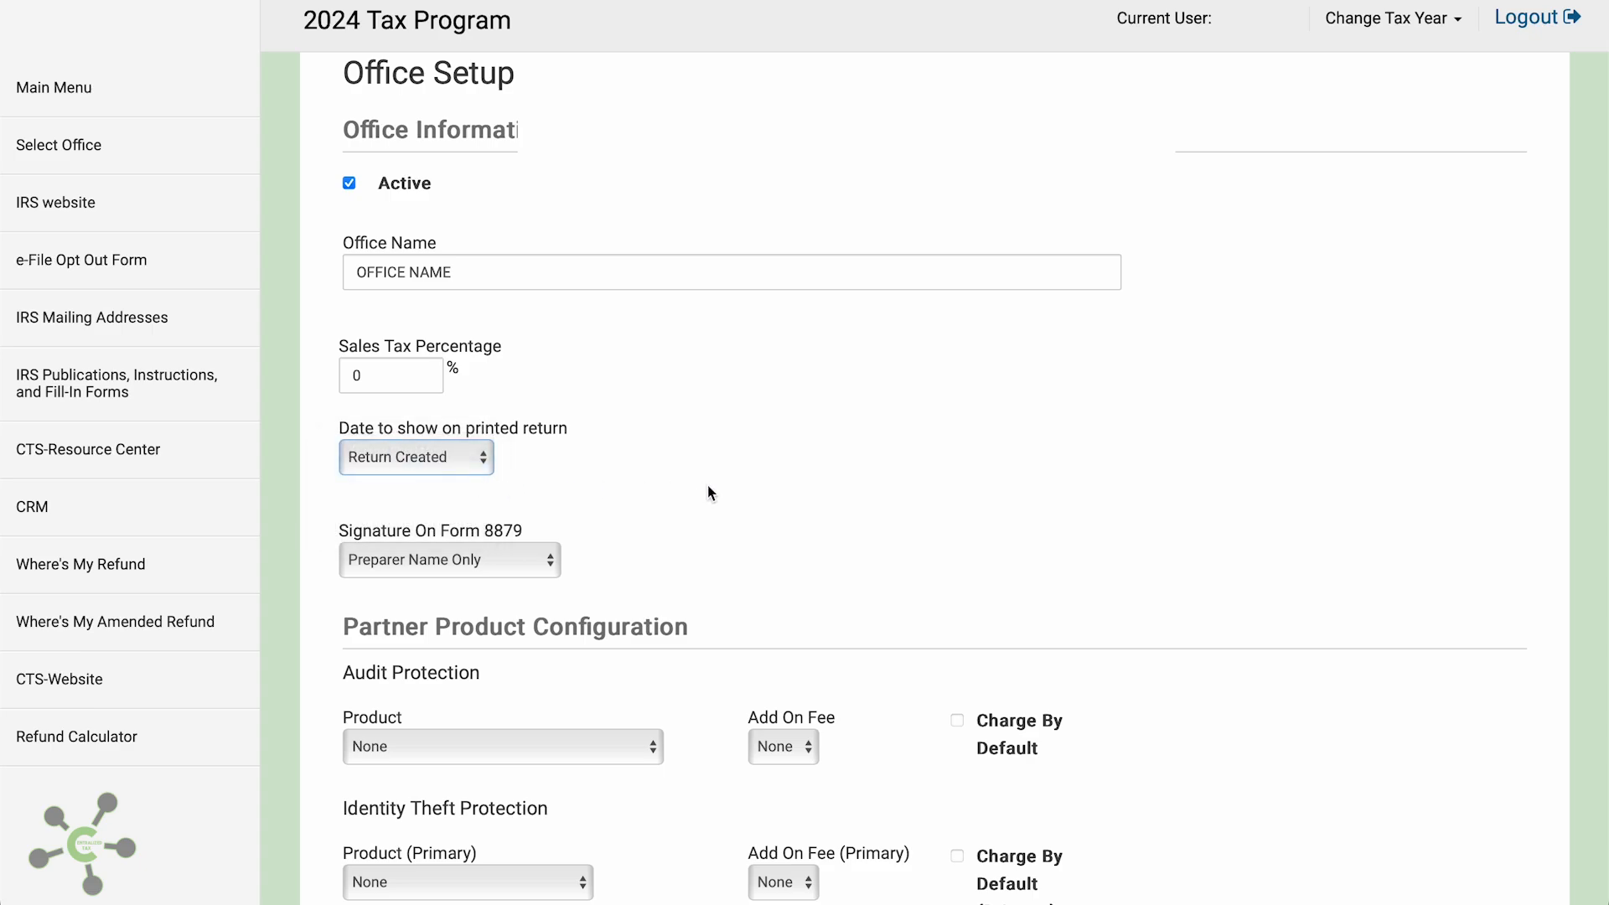
{"action": "scroll", "coordinate": [707, 485], "scroll_direction": "down", "scroll_amount": 3}
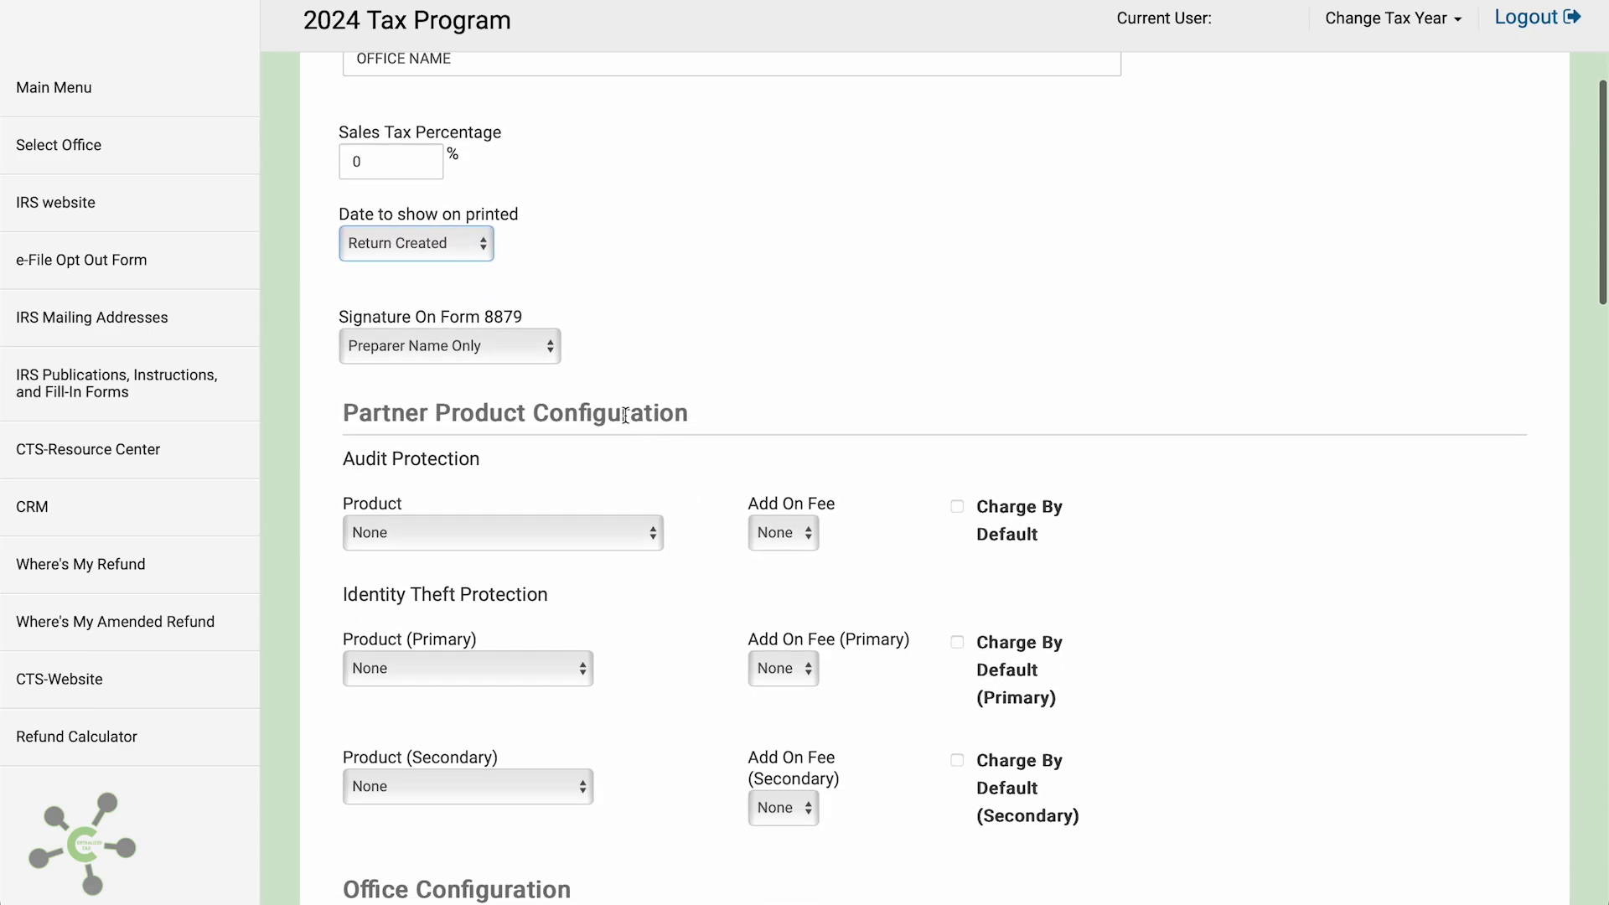
{"action": "left_click", "coordinate": [512, 358]}
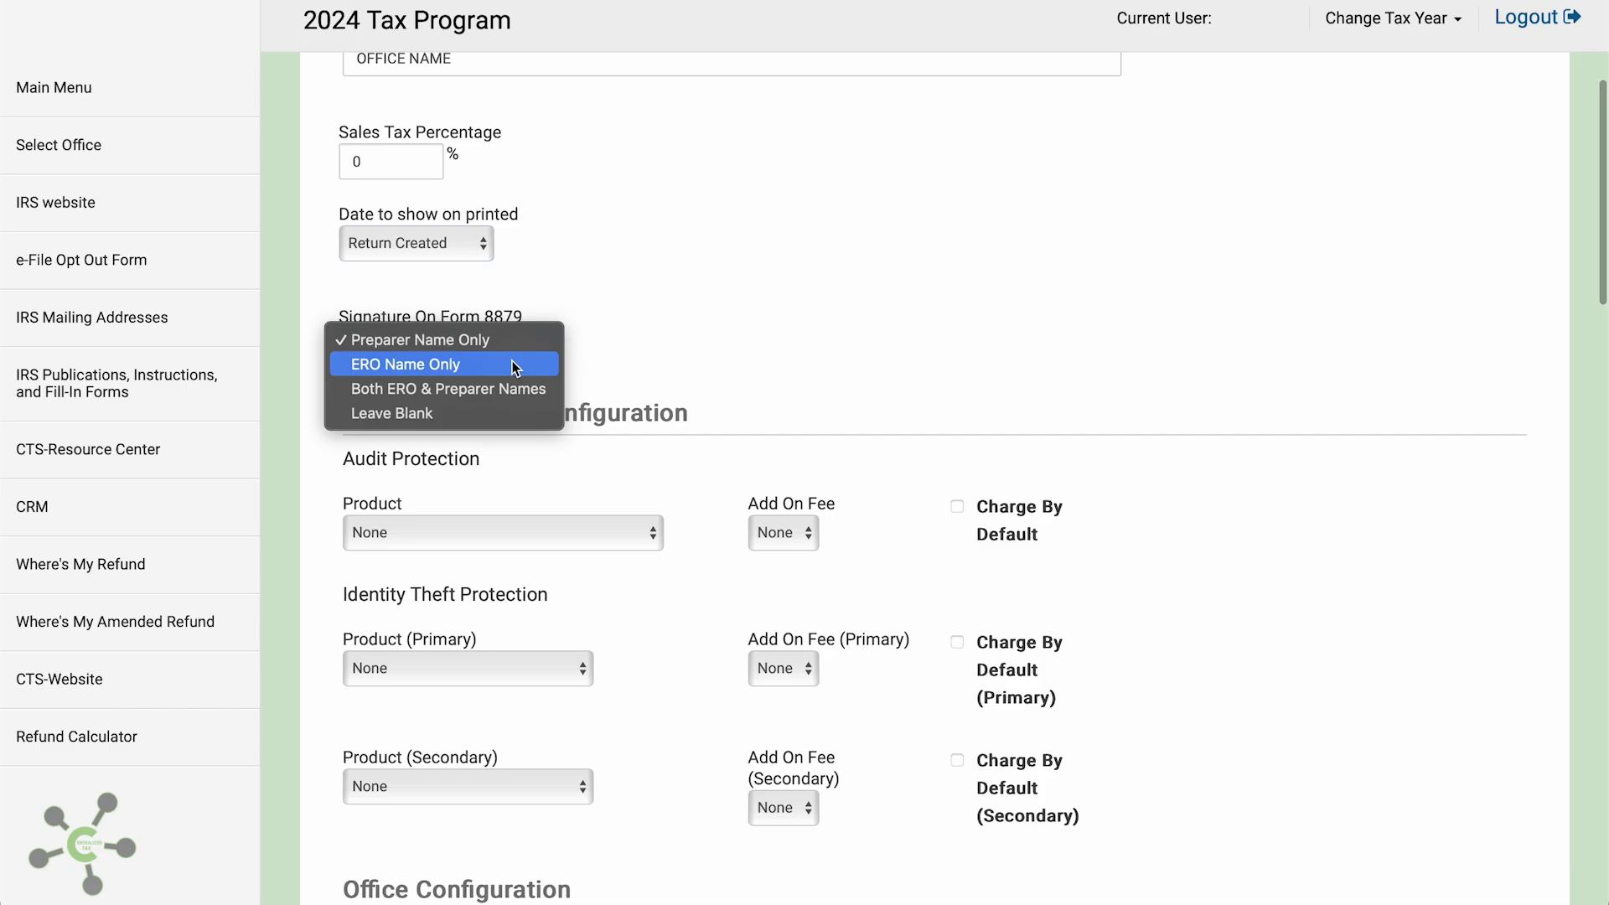
{"action": "left_click", "coordinate": [507, 340]}
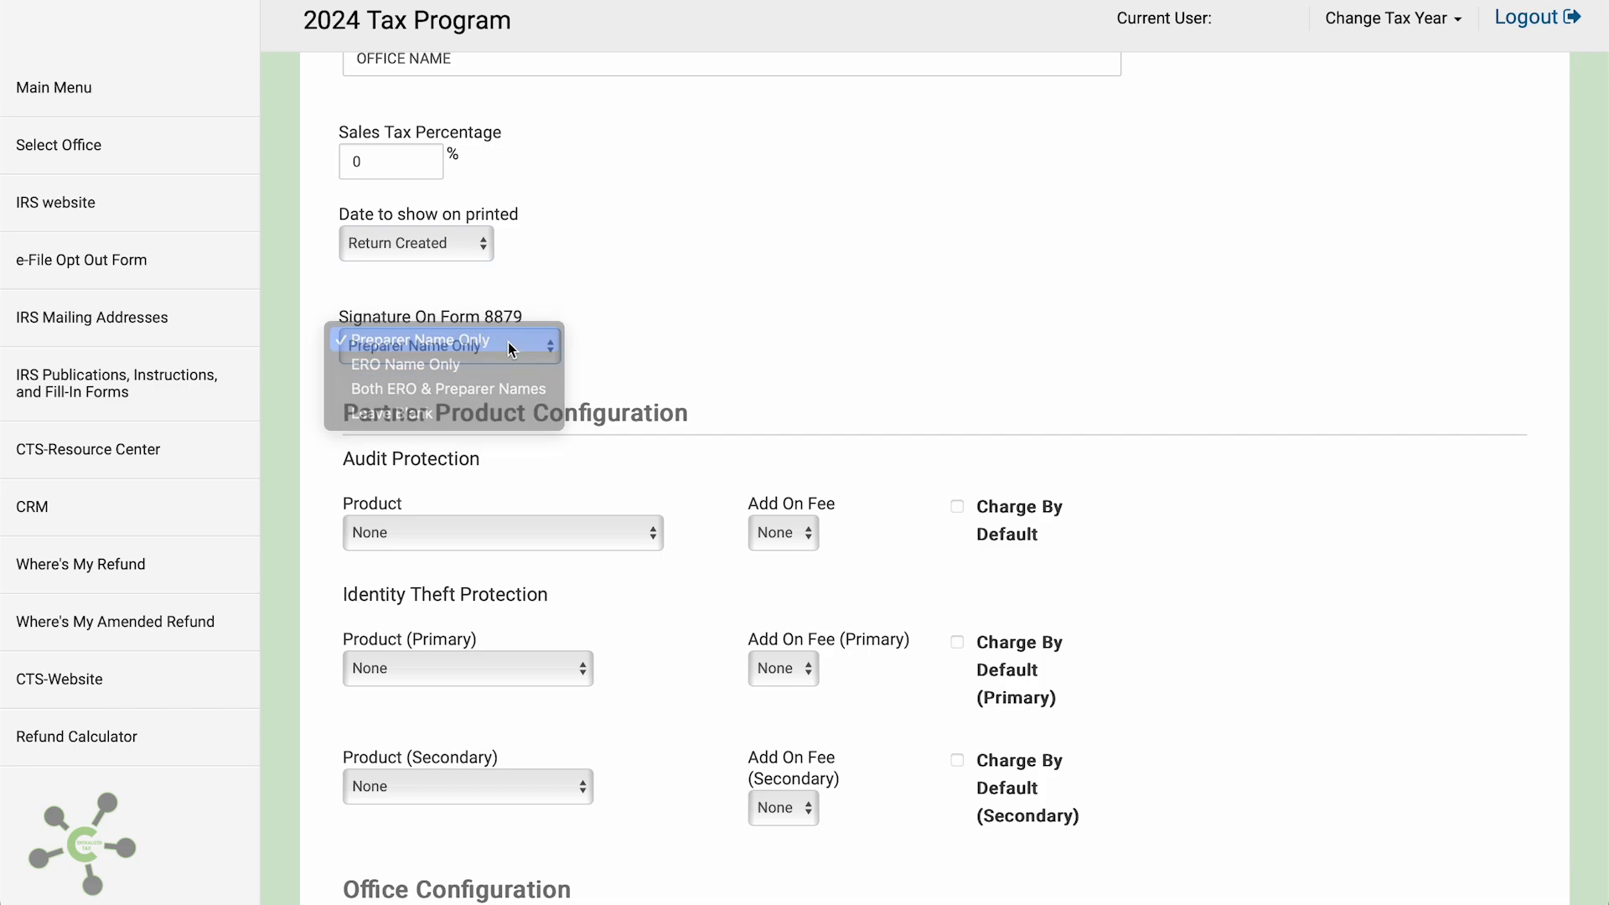
Choose Audit Maintenance Pro for audit protection, DefendMyID as primary, and None as secondary product
{"action": "scroll", "coordinate": [603, 430], "scroll_direction": "down", "scroll_amount": 1}
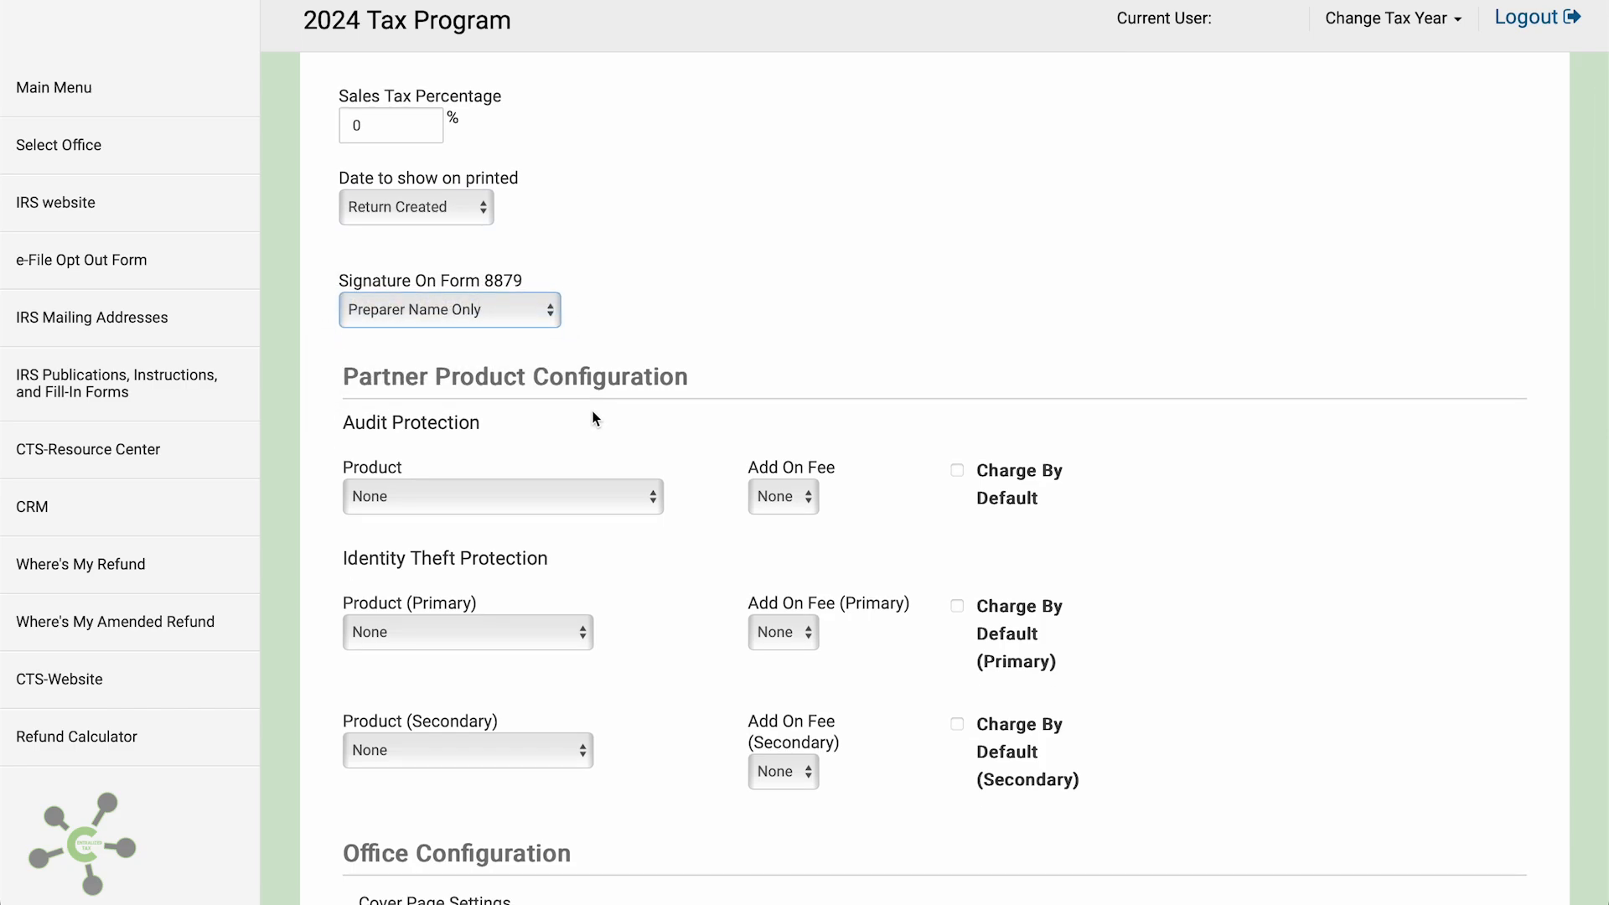
{"action": "left_click", "coordinate": [551, 495]}
{"action": "left_click", "coordinate": [546, 515]}
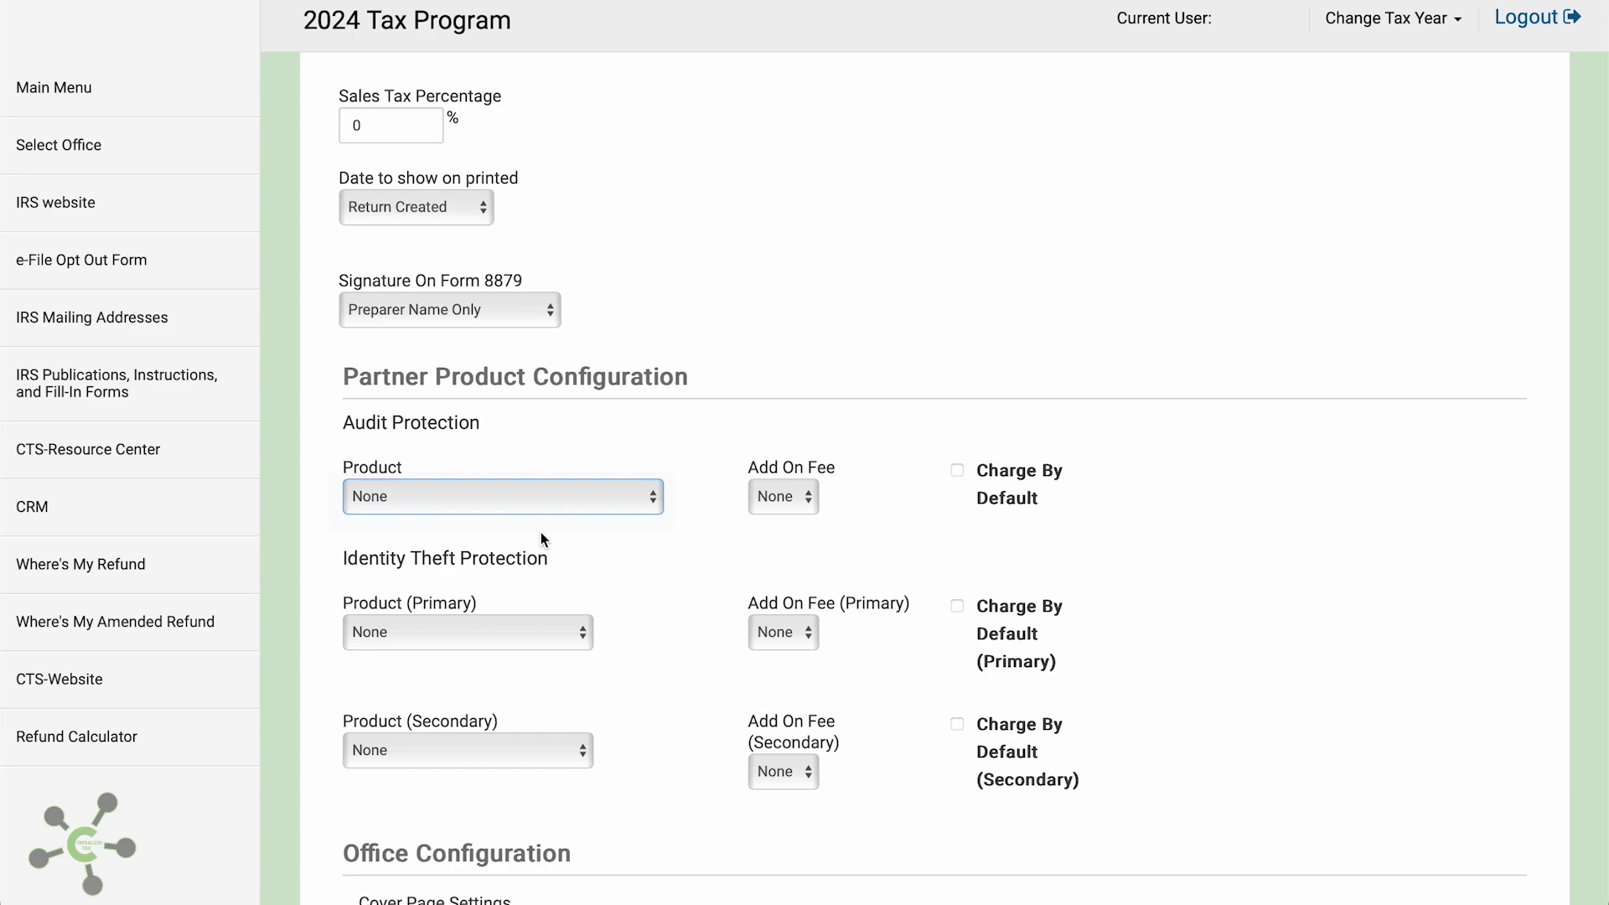
{"action": "left_click", "coordinate": [528, 632]}
{"action": "left_click", "coordinate": [517, 651]}
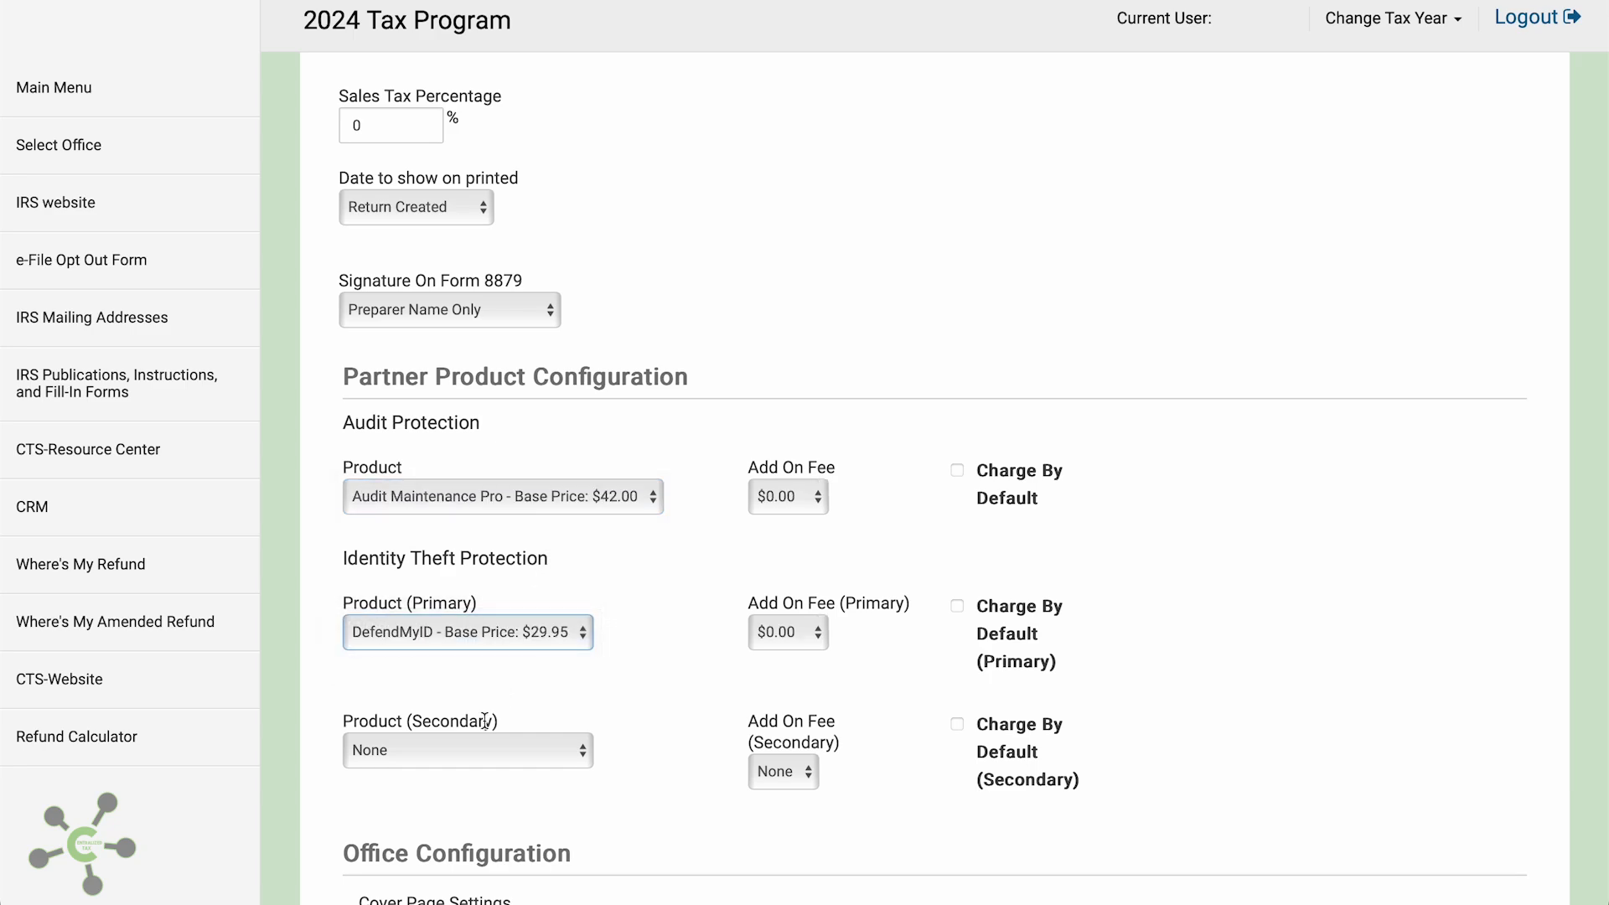
{"action": "left_click", "coordinate": [469, 748]}
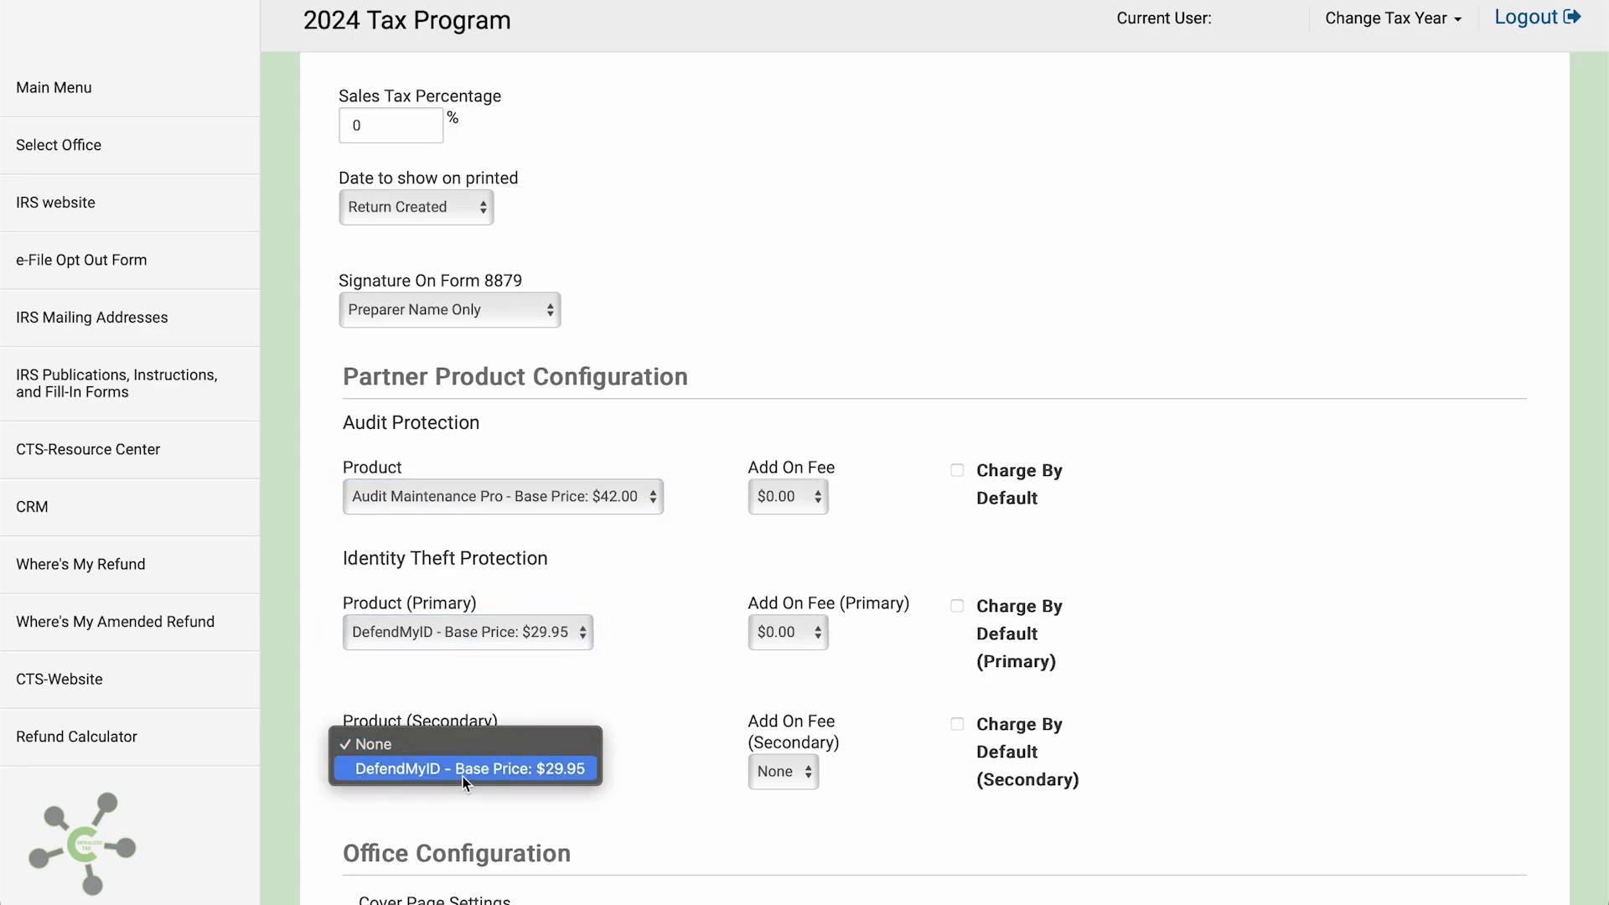
{"action": "left_click", "coordinate": [490, 708]}
{"action": "scroll", "coordinate": [490, 708], "scroll_direction": "down", "scroll_amount": 4}
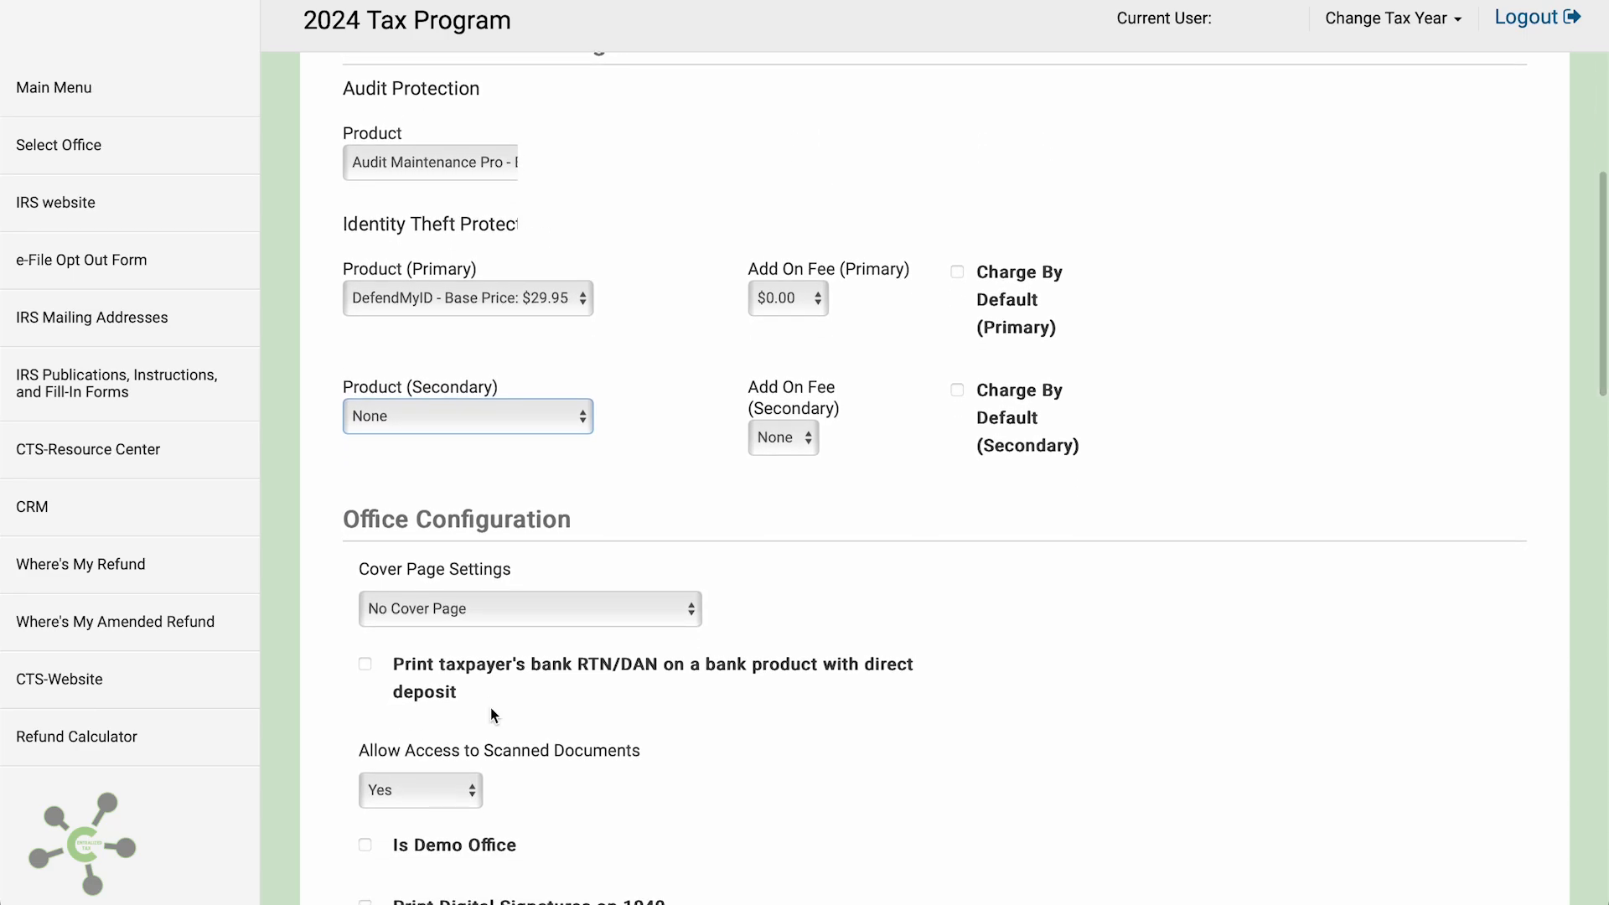
{"action": "scroll", "coordinate": [490, 707], "scroll_direction": "down", "scroll_amount": 2}
{"action": "scroll", "coordinate": [491, 711], "scroll_direction": "down", "scroll_amount": 3}
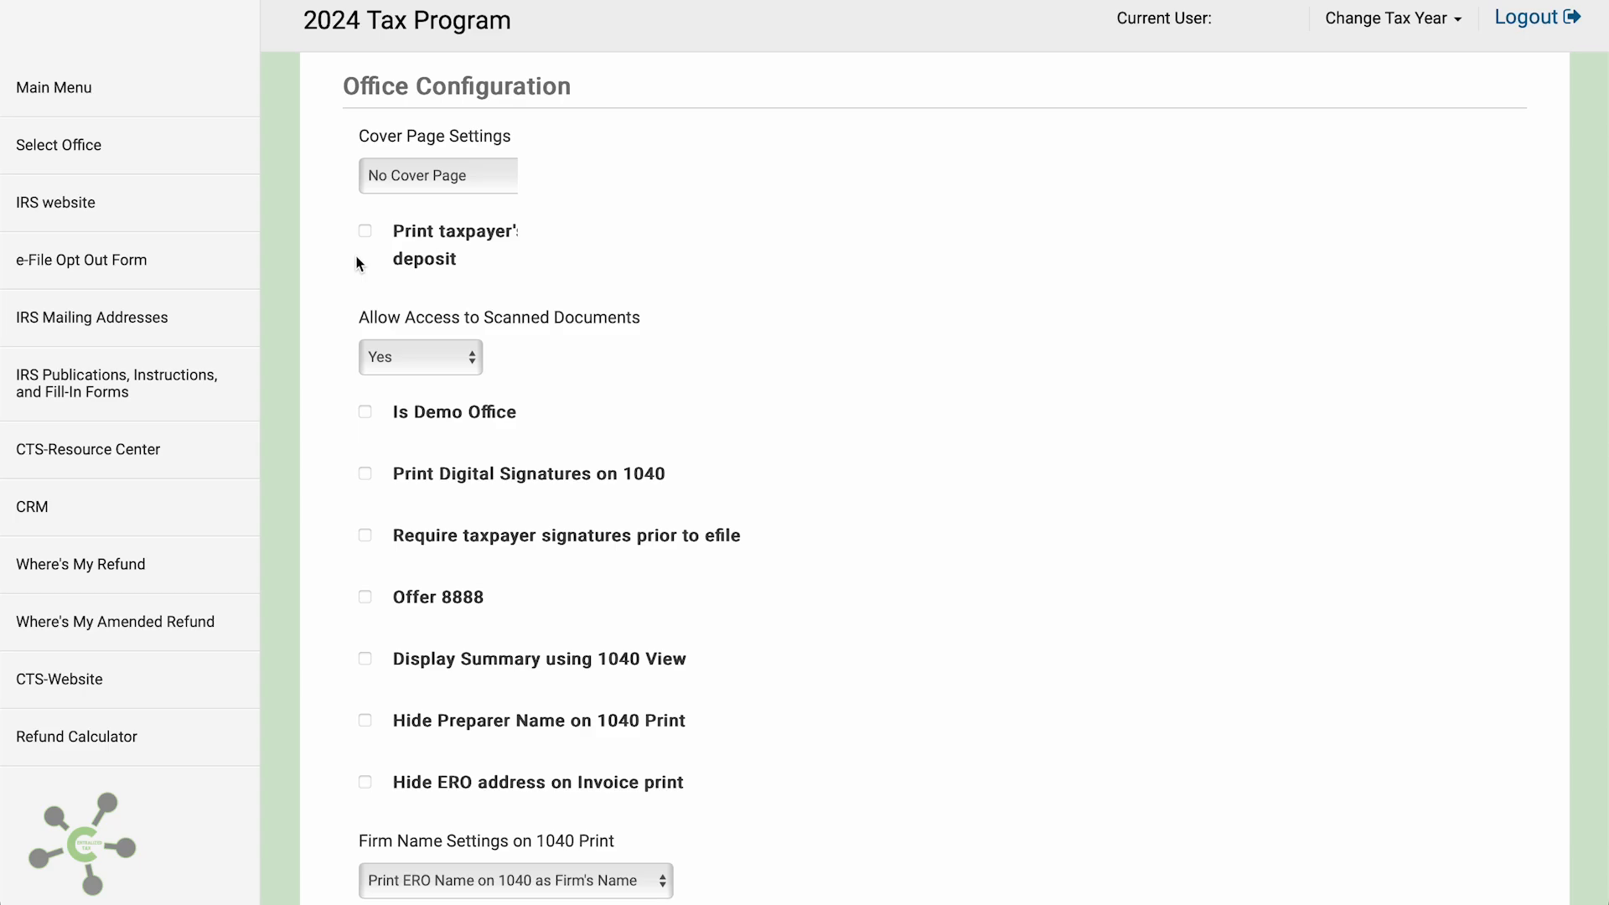
Hide the ERO address on invoice prints
{"action": "scroll", "coordinate": [340, 384], "scroll_direction": "down", "scroll_amount": 2}
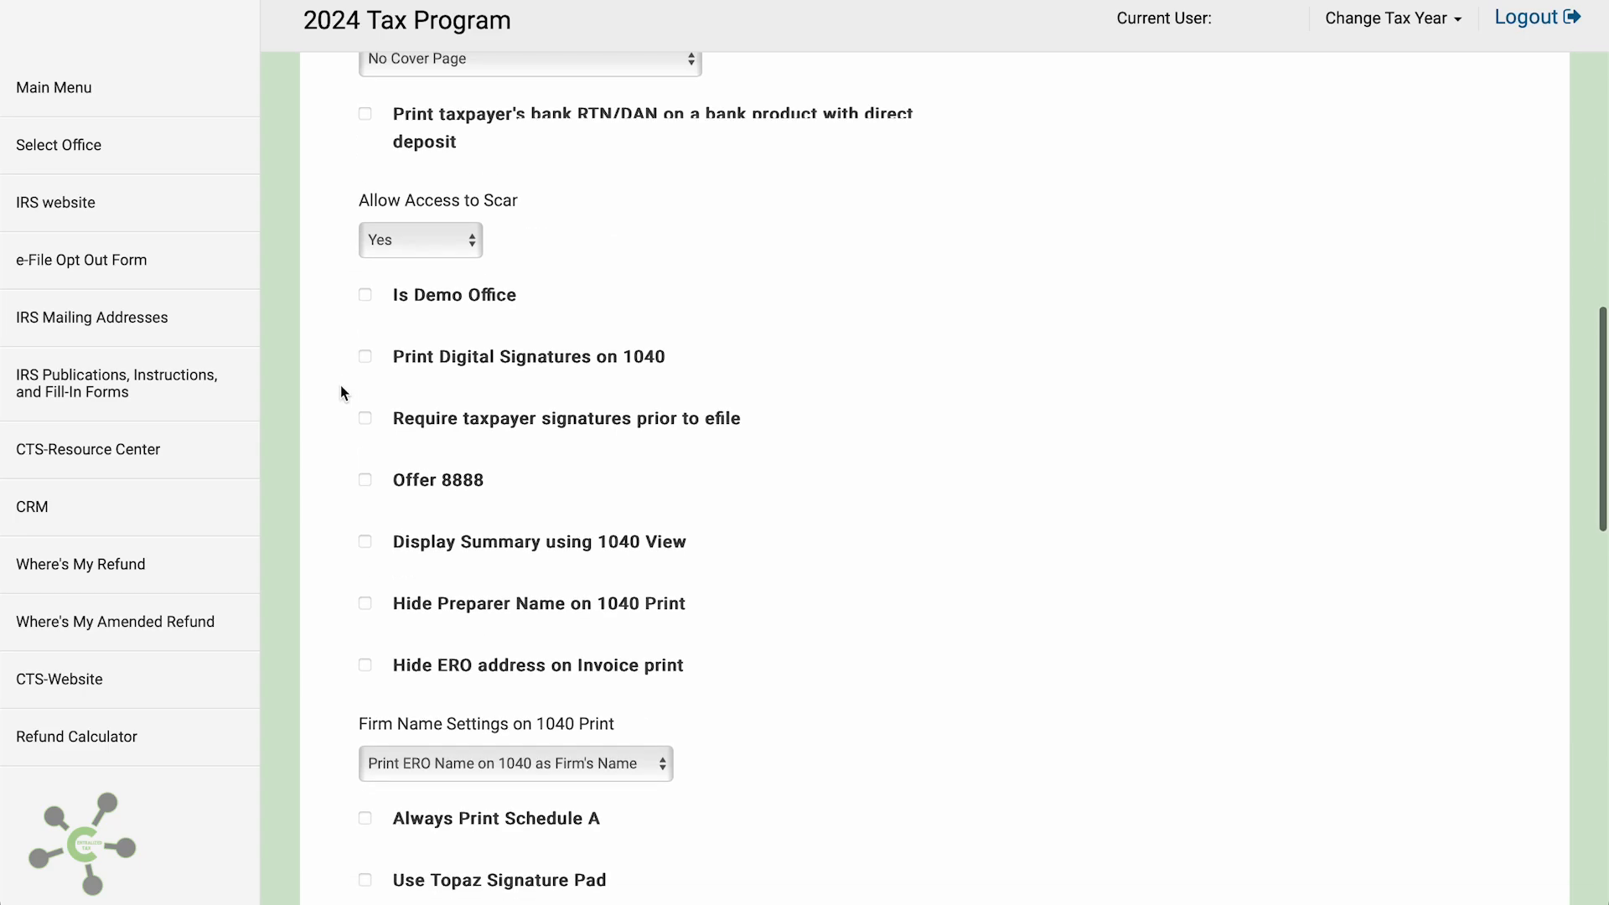
{"action": "scroll", "coordinate": [340, 385], "scroll_direction": "down", "scroll_amount": 2}
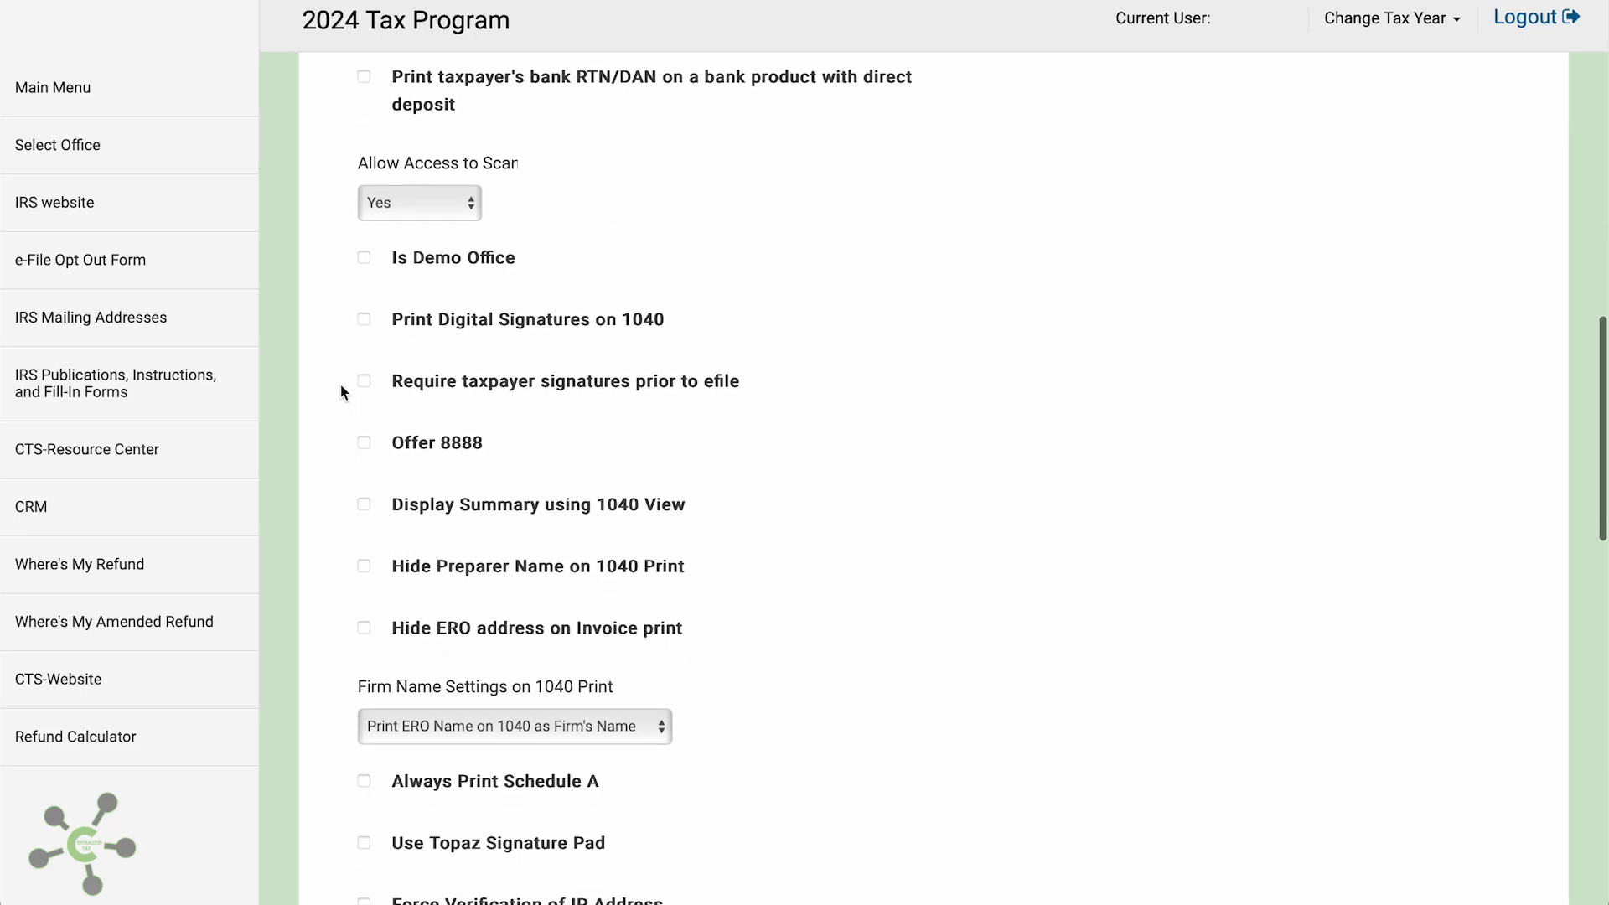
{"action": "scroll", "coordinate": [340, 384], "scroll_direction": "down", "scroll_amount": 2}
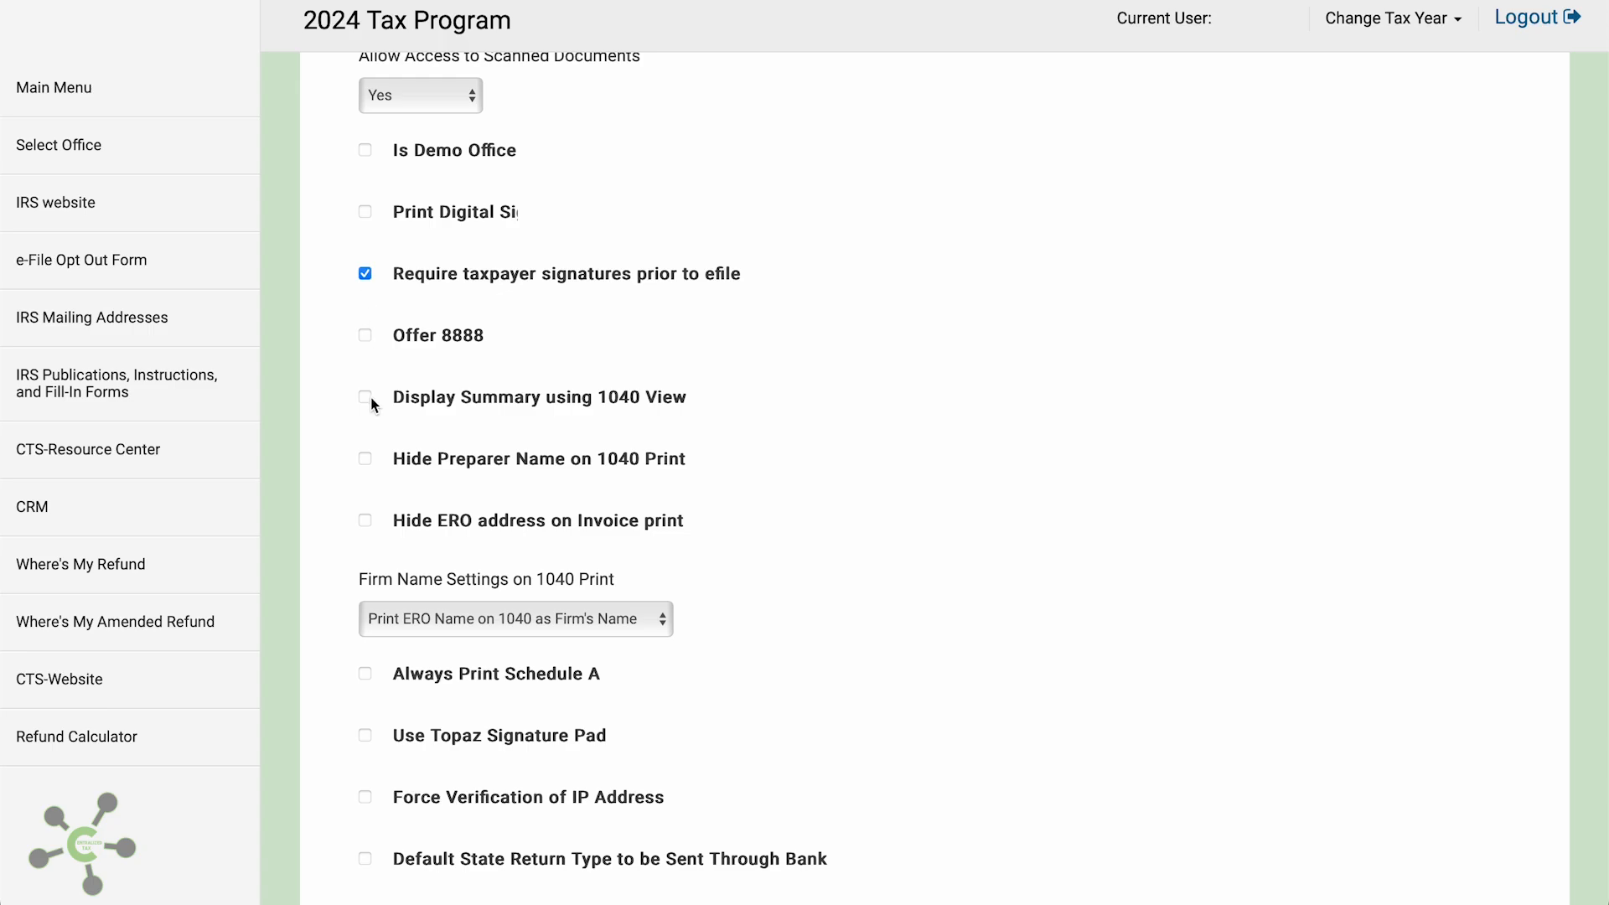
{"action": "left_click", "coordinate": [366, 521]}
Set Firm Name Settings to print the office name on Form 1040 as the firm's name
{"action": "scroll", "coordinate": [363, 578], "scroll_direction": "down", "scroll_amount": 1}
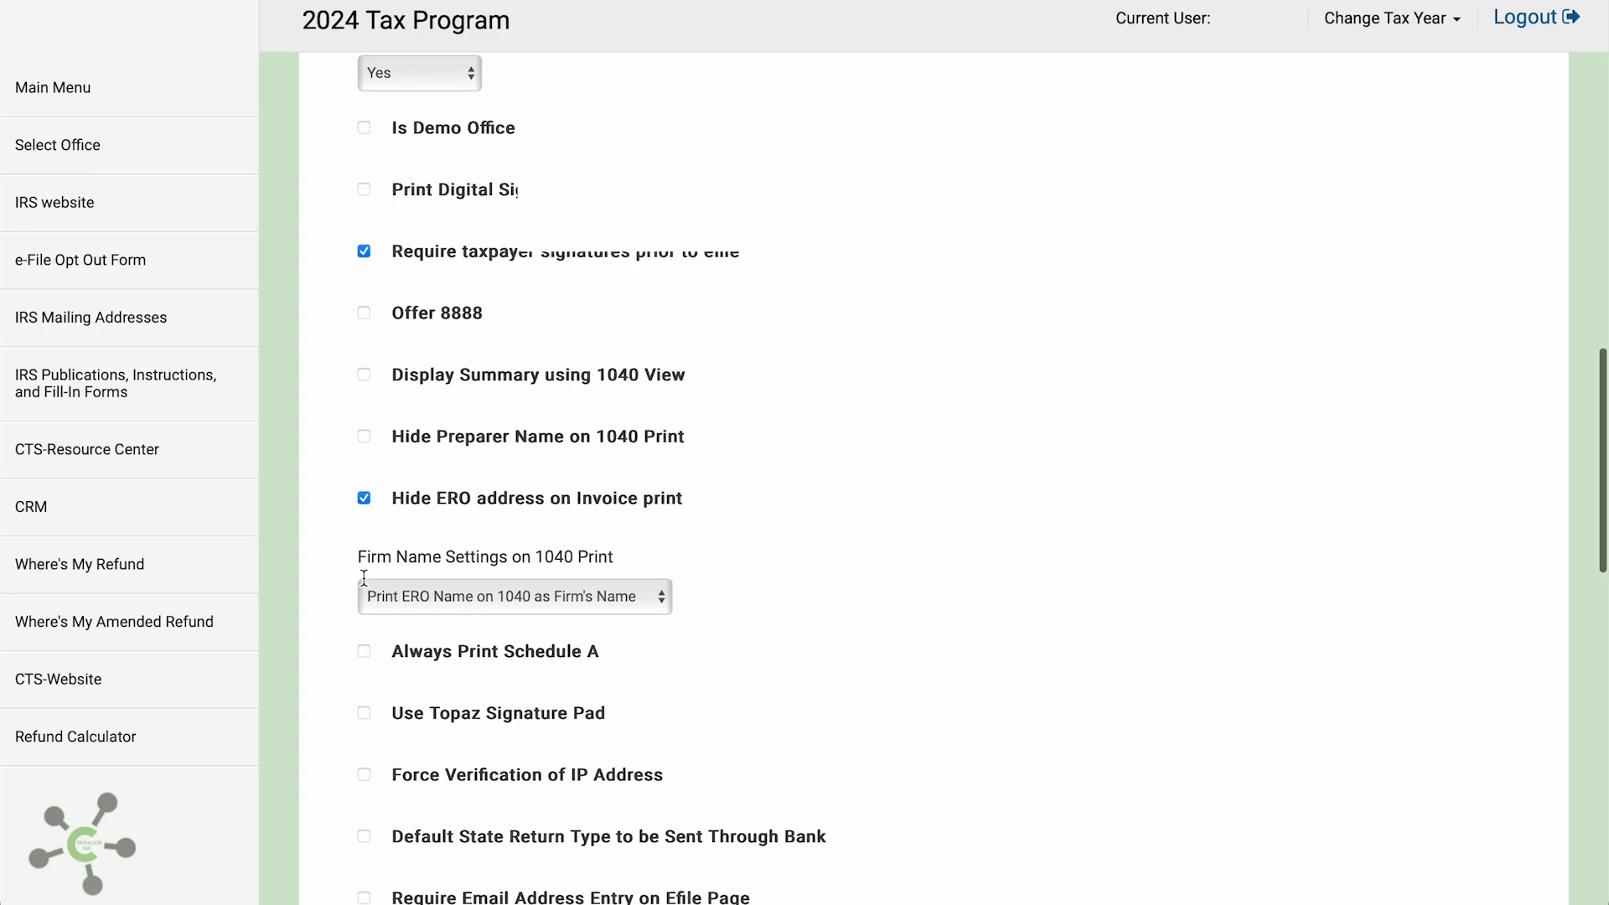
{"action": "scroll", "coordinate": [363, 578], "scroll_direction": "down", "scroll_amount": 1}
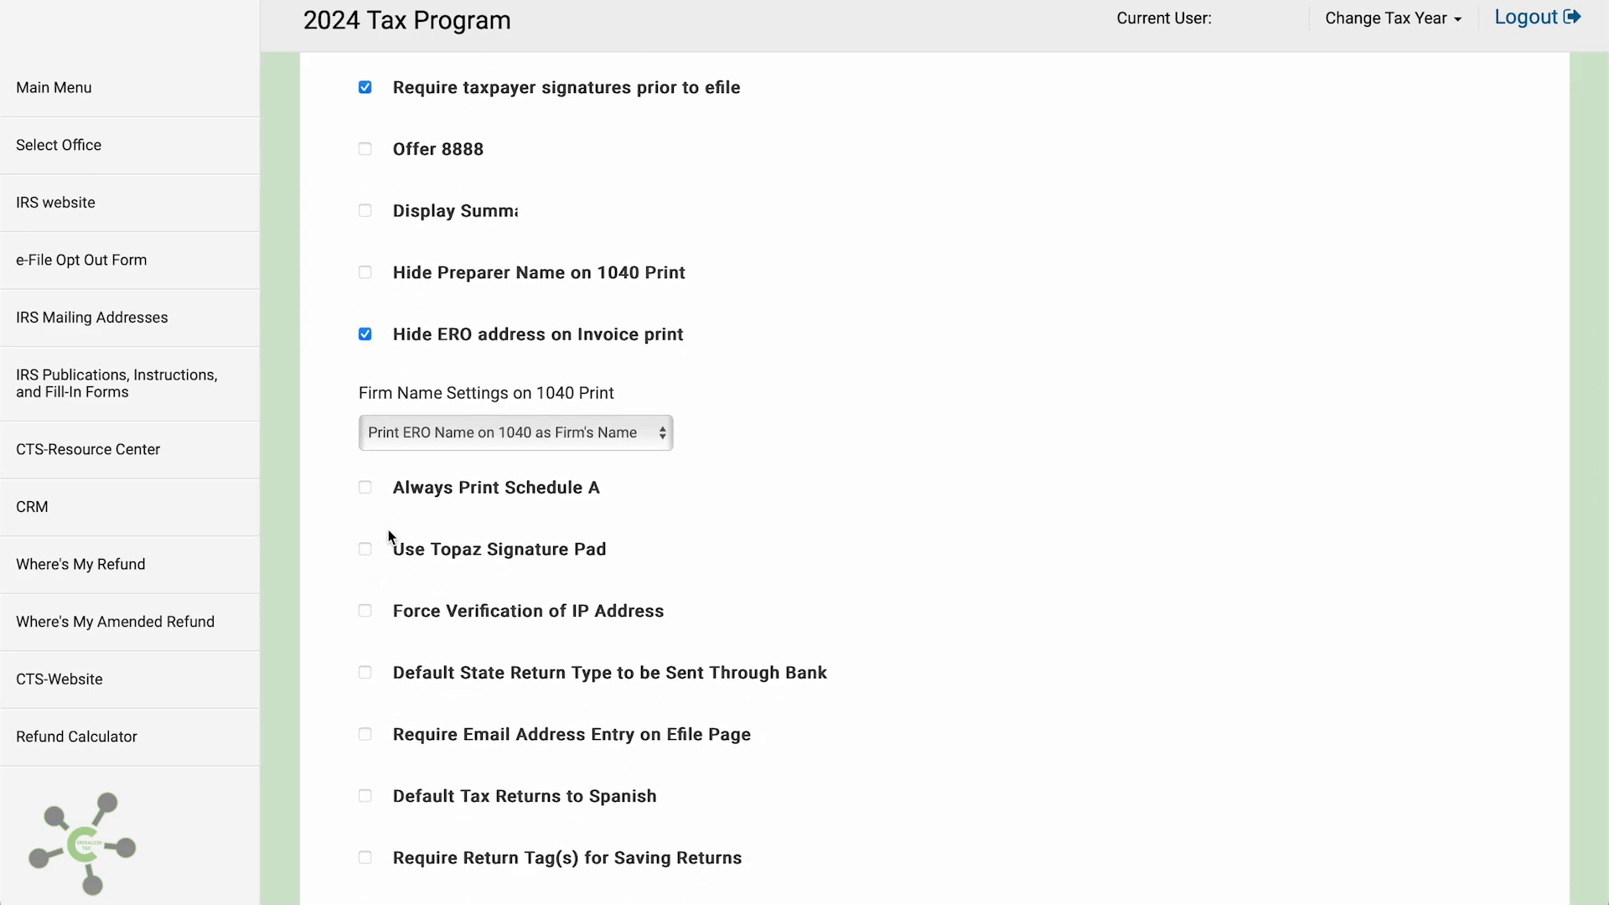
{"action": "left_click", "coordinate": [411, 448]}
{"action": "left_click", "coordinate": [409, 455]}
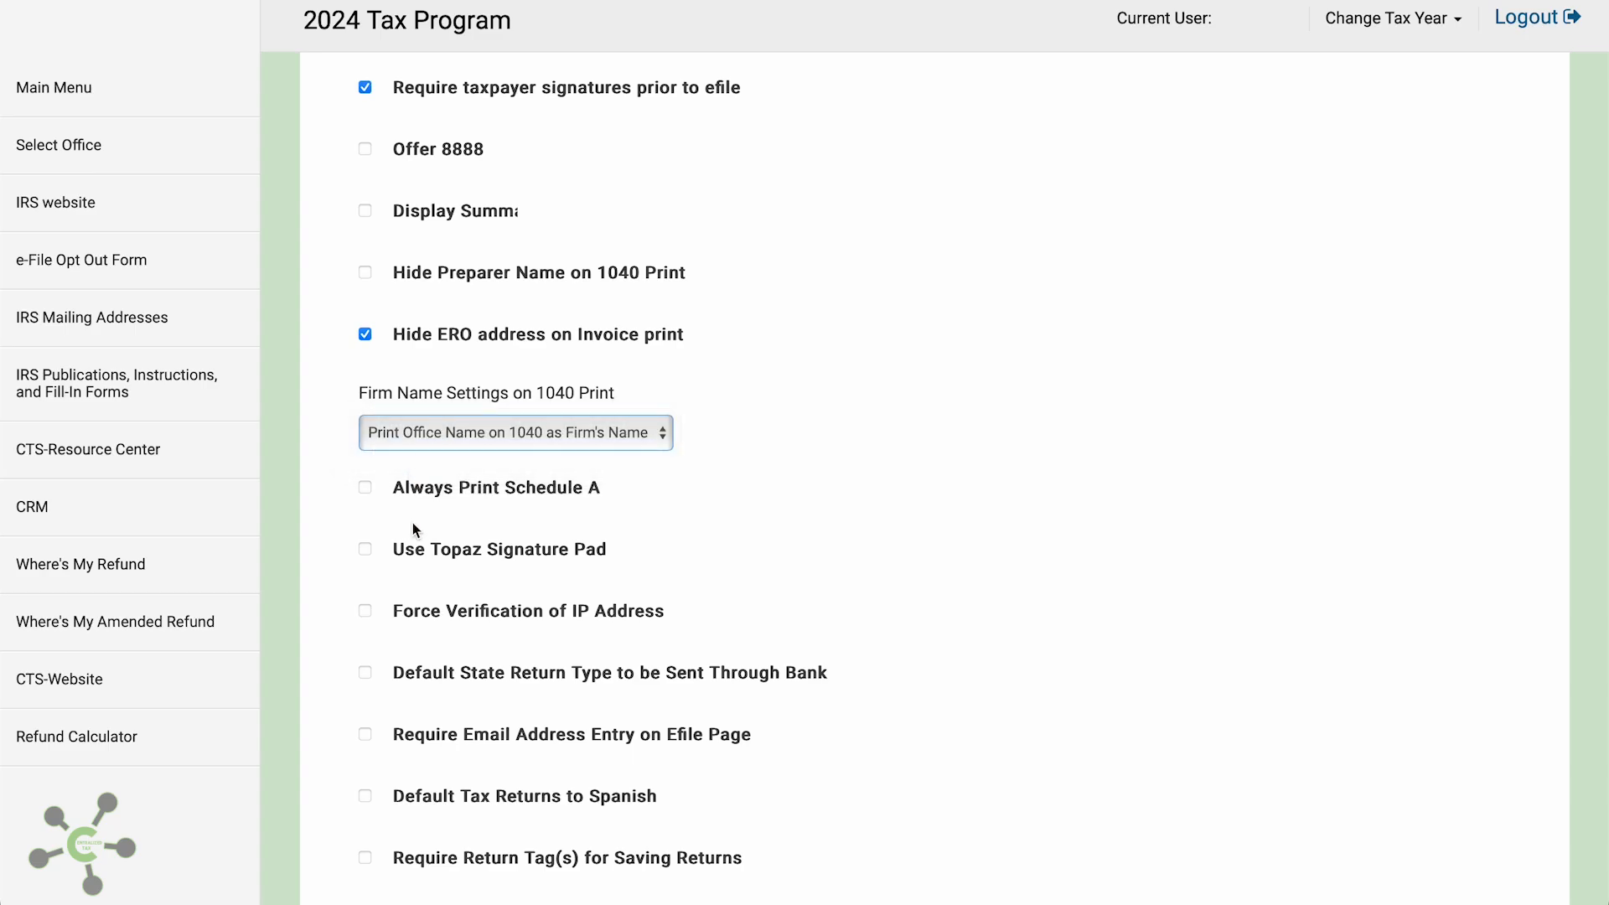
{"action": "scroll", "coordinate": [355, 335], "scroll_direction": "down", "scroll_amount": 6}
{"action": "scroll", "coordinate": [355, 334], "scroll_direction": "down", "scroll_amount": 4}
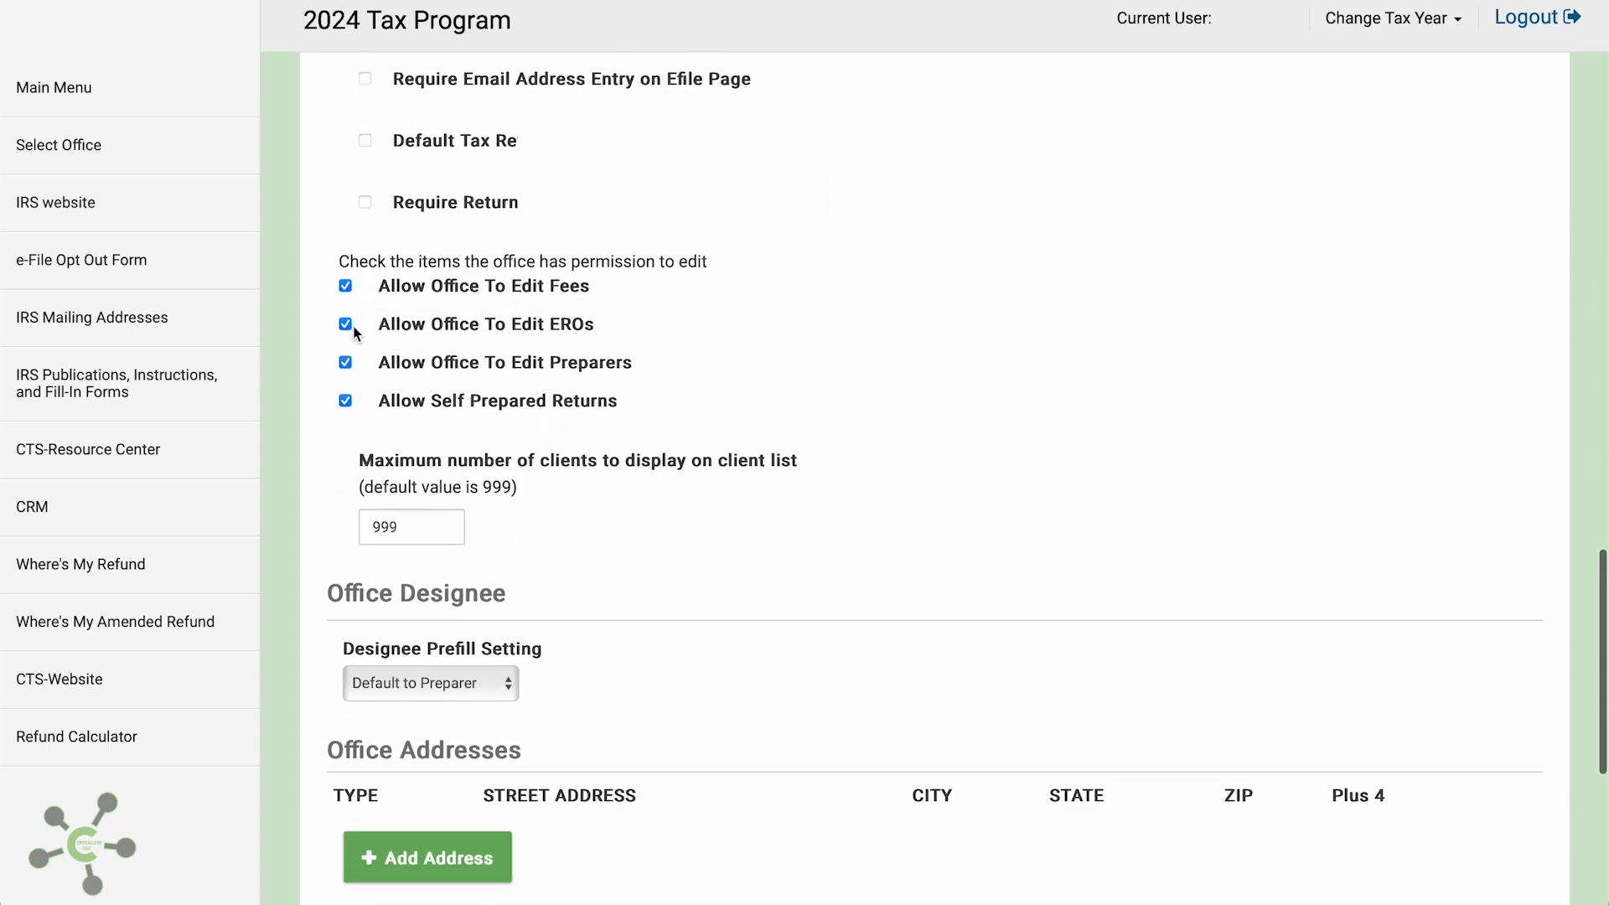
{"action": "scroll", "coordinate": [356, 335], "scroll_direction": "down", "scroll_amount": 2}
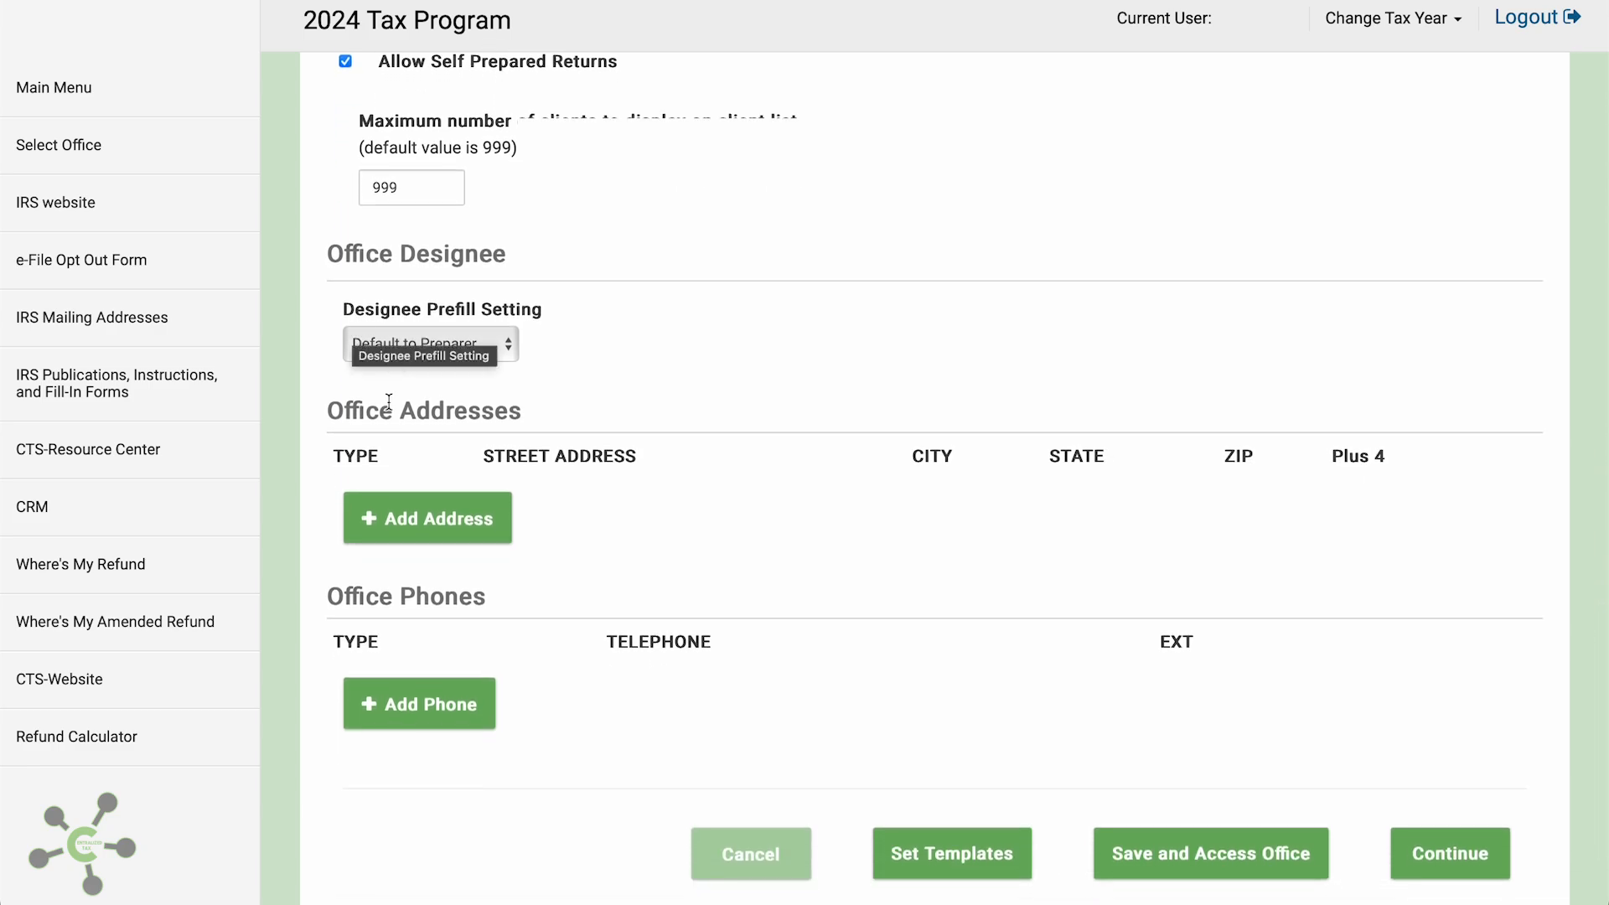
{"action": "right_click", "coordinate": [400, 521]}
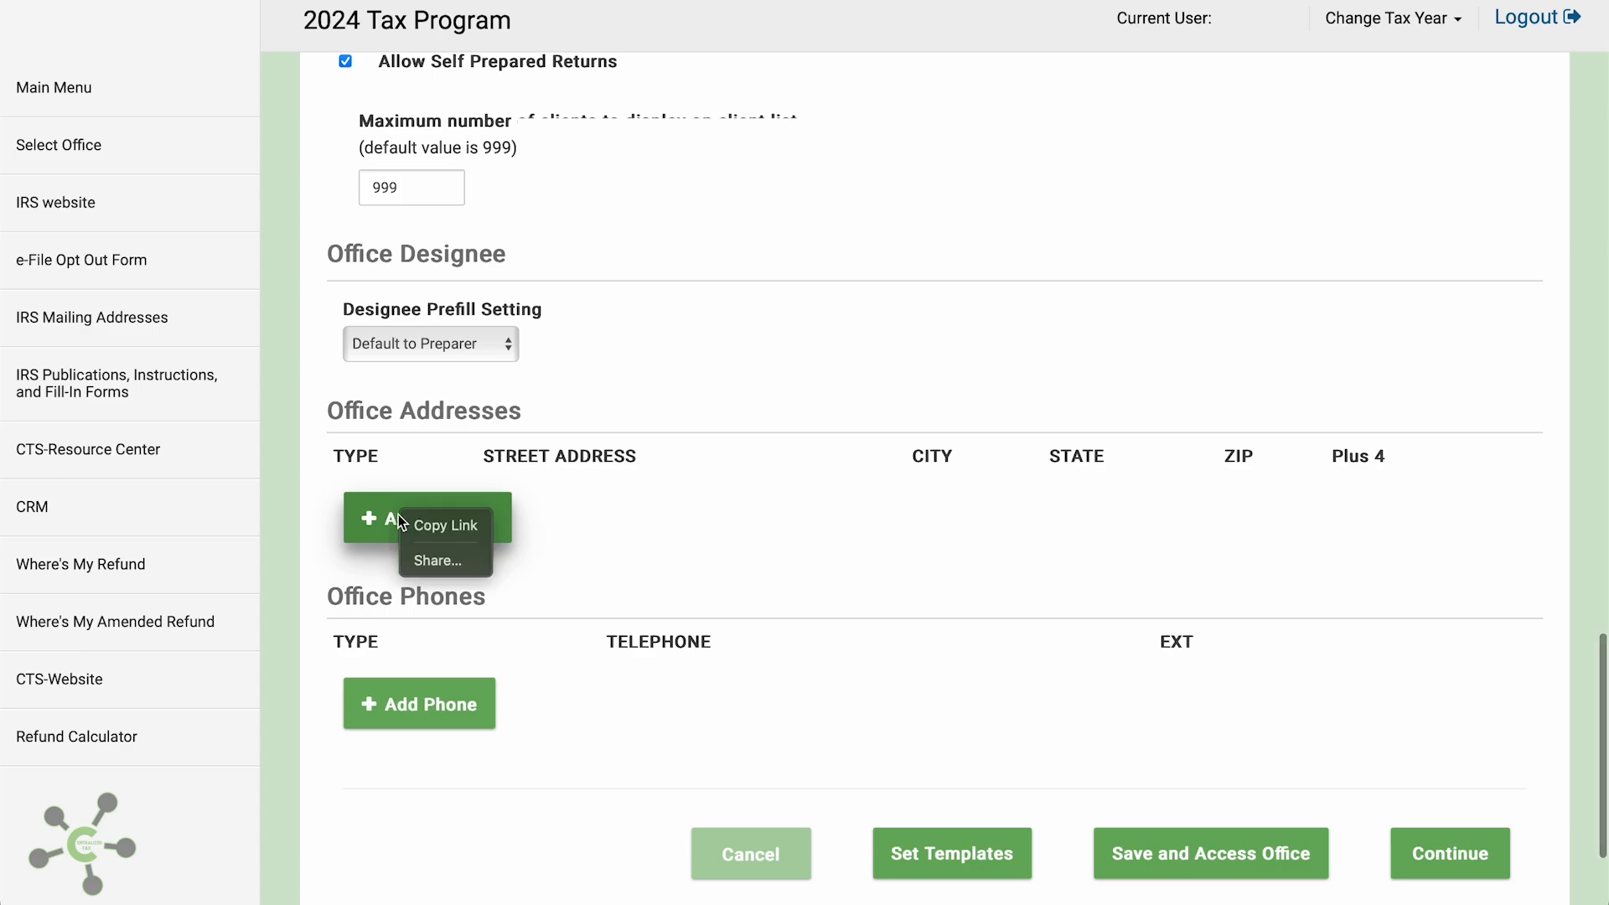
Add an office address row with the street address and ZIP code 48239
{"action": "left_click", "coordinate": [399, 520]}
{"action": "left_click", "coordinate": [399, 520]}
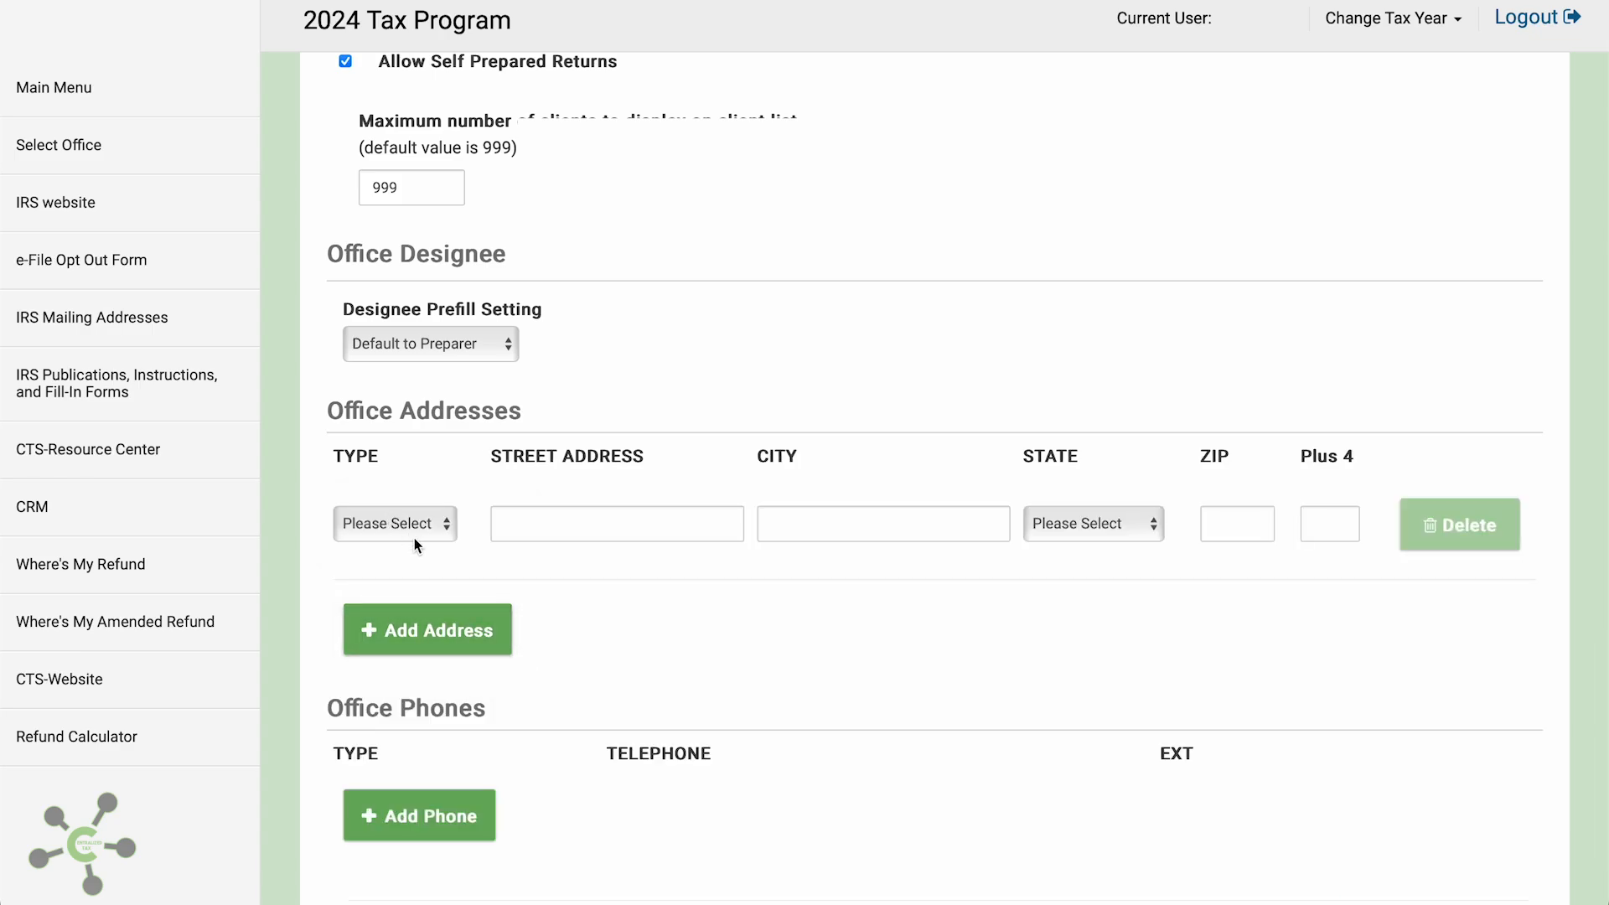
{"action": "left_click", "coordinate": [411, 526]}
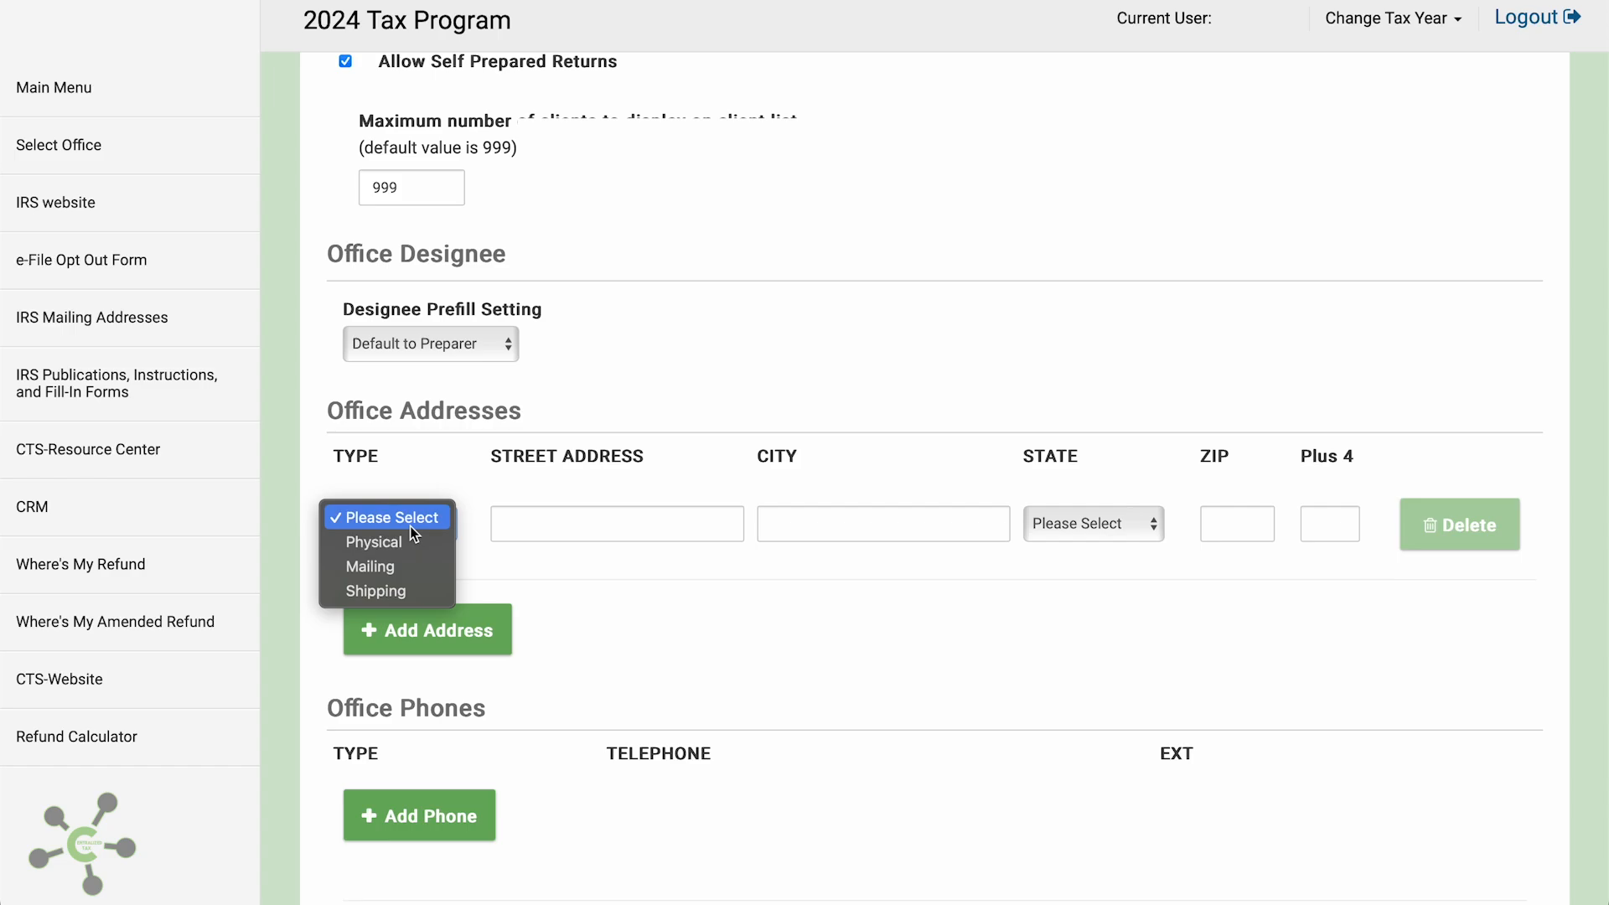
{"action": "left_click", "coordinate": [411, 525]}
{"action": "left_click", "coordinate": [501, 529]}
{"action": "type", "text": "ADD"}
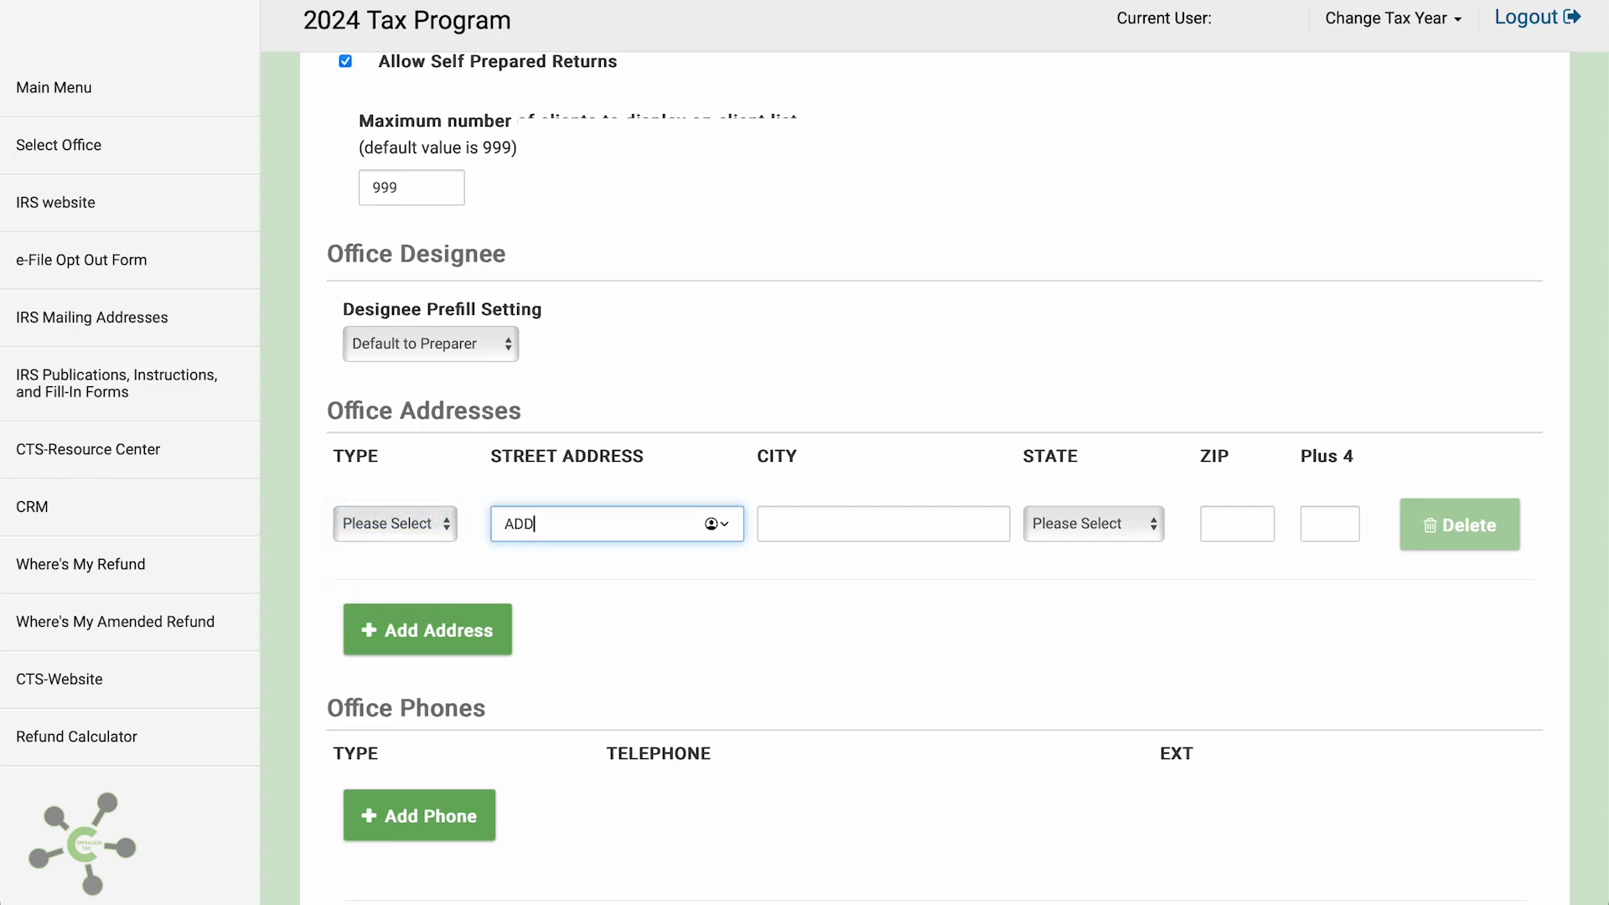
{"action": "type", "text": "RESS"}
{"action": "key", "text": "Tab"}
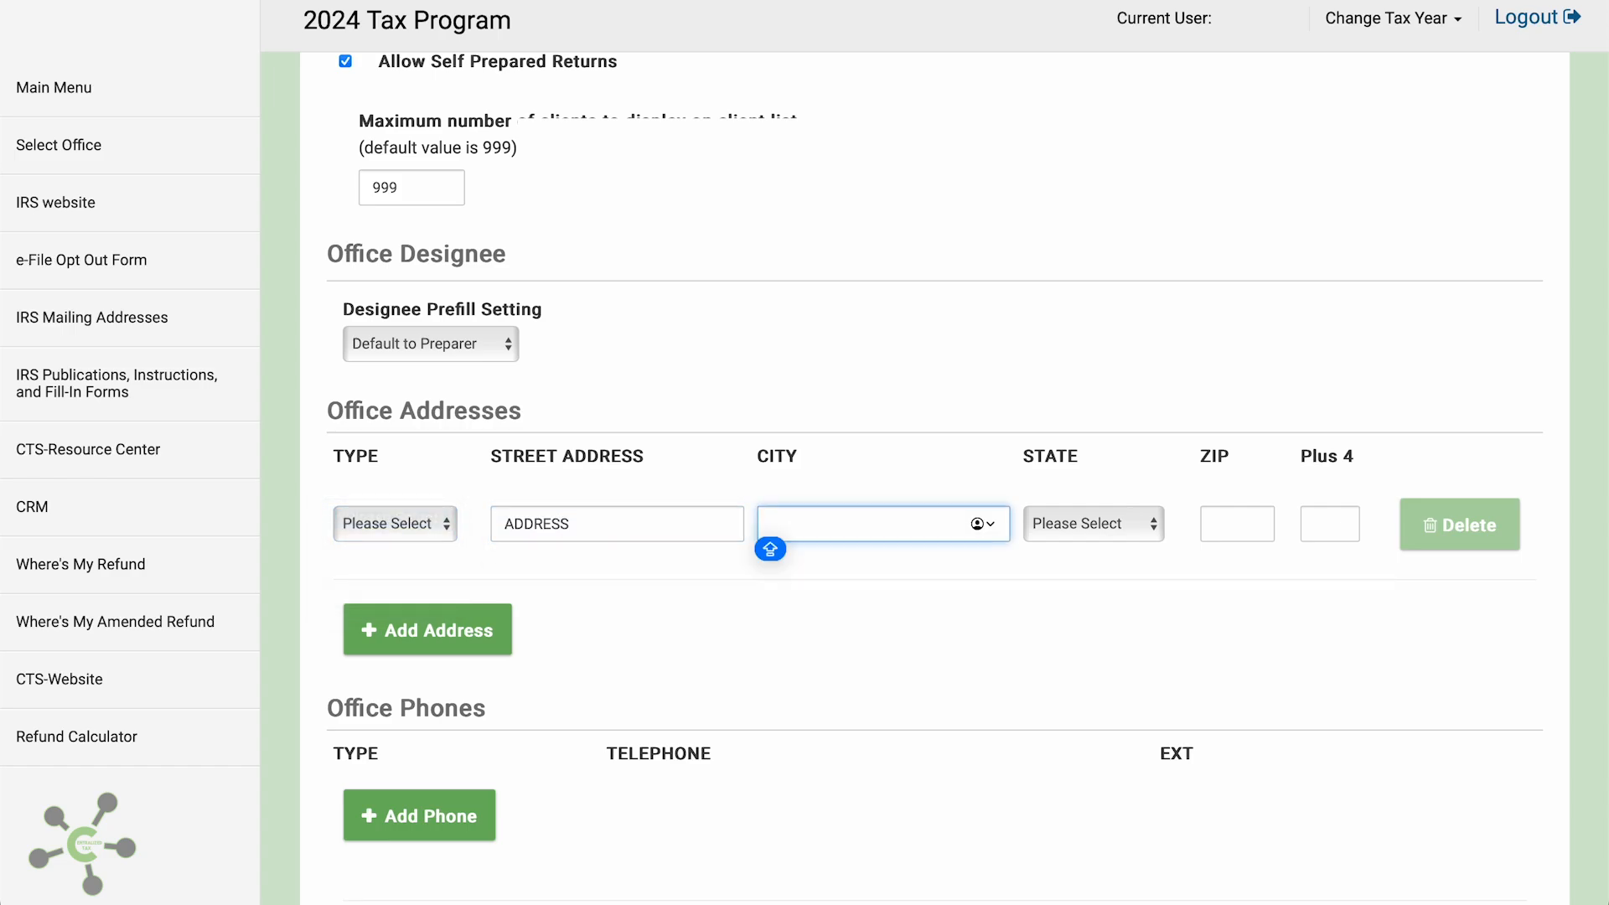
{"action": "key", "text": "Tab"}
{"action": "key", "text": "Tab"}
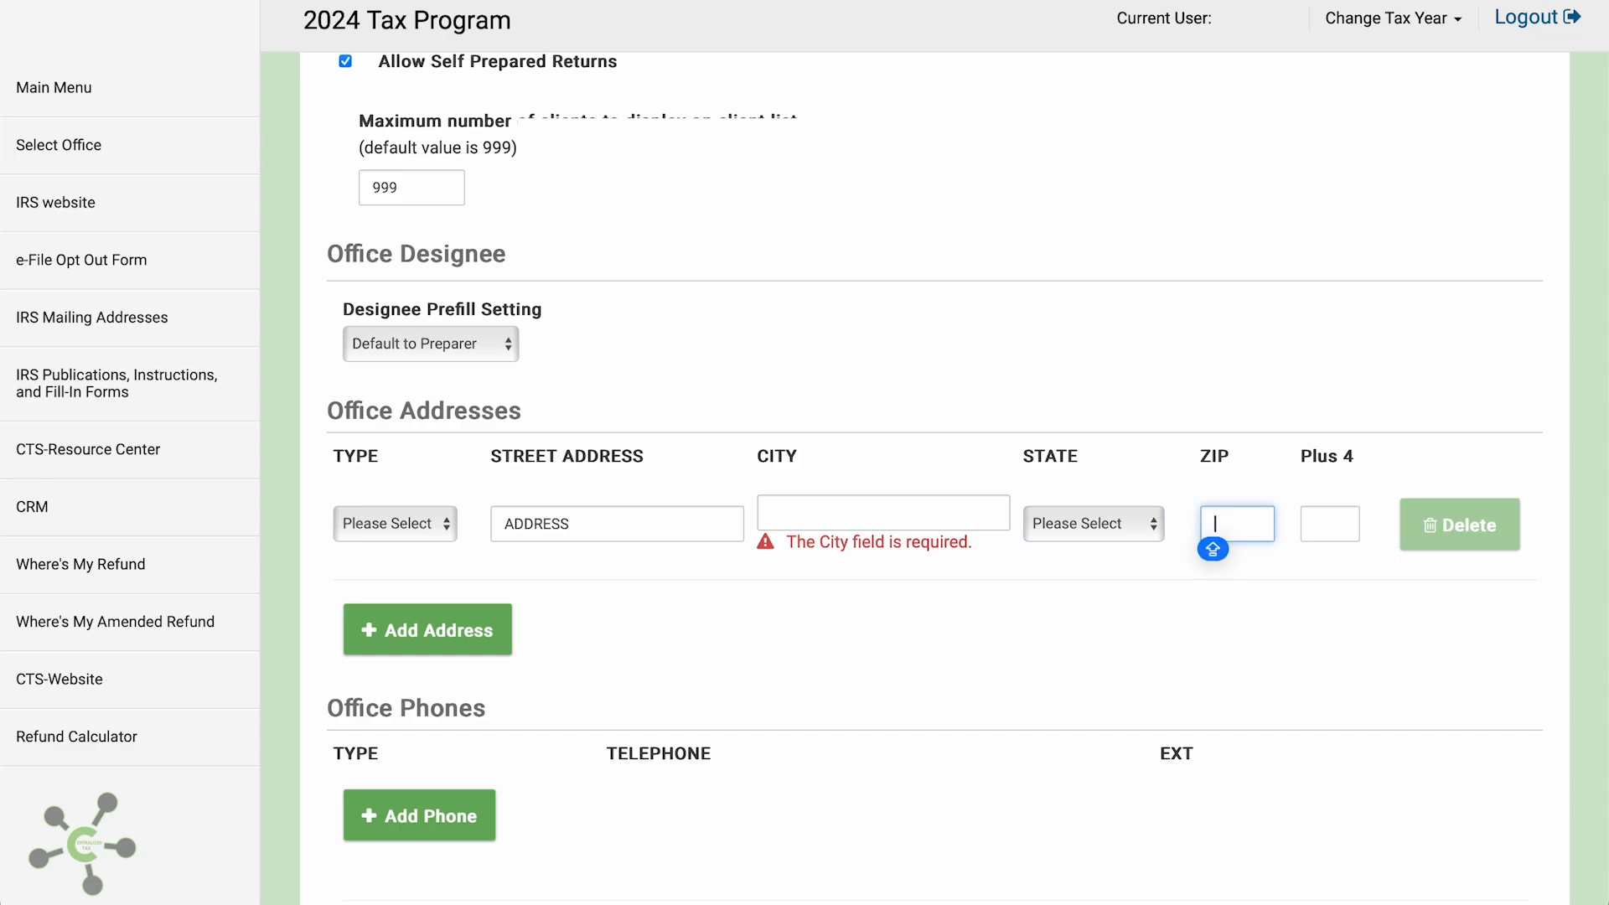
{"action": "type", "text": "48239"}
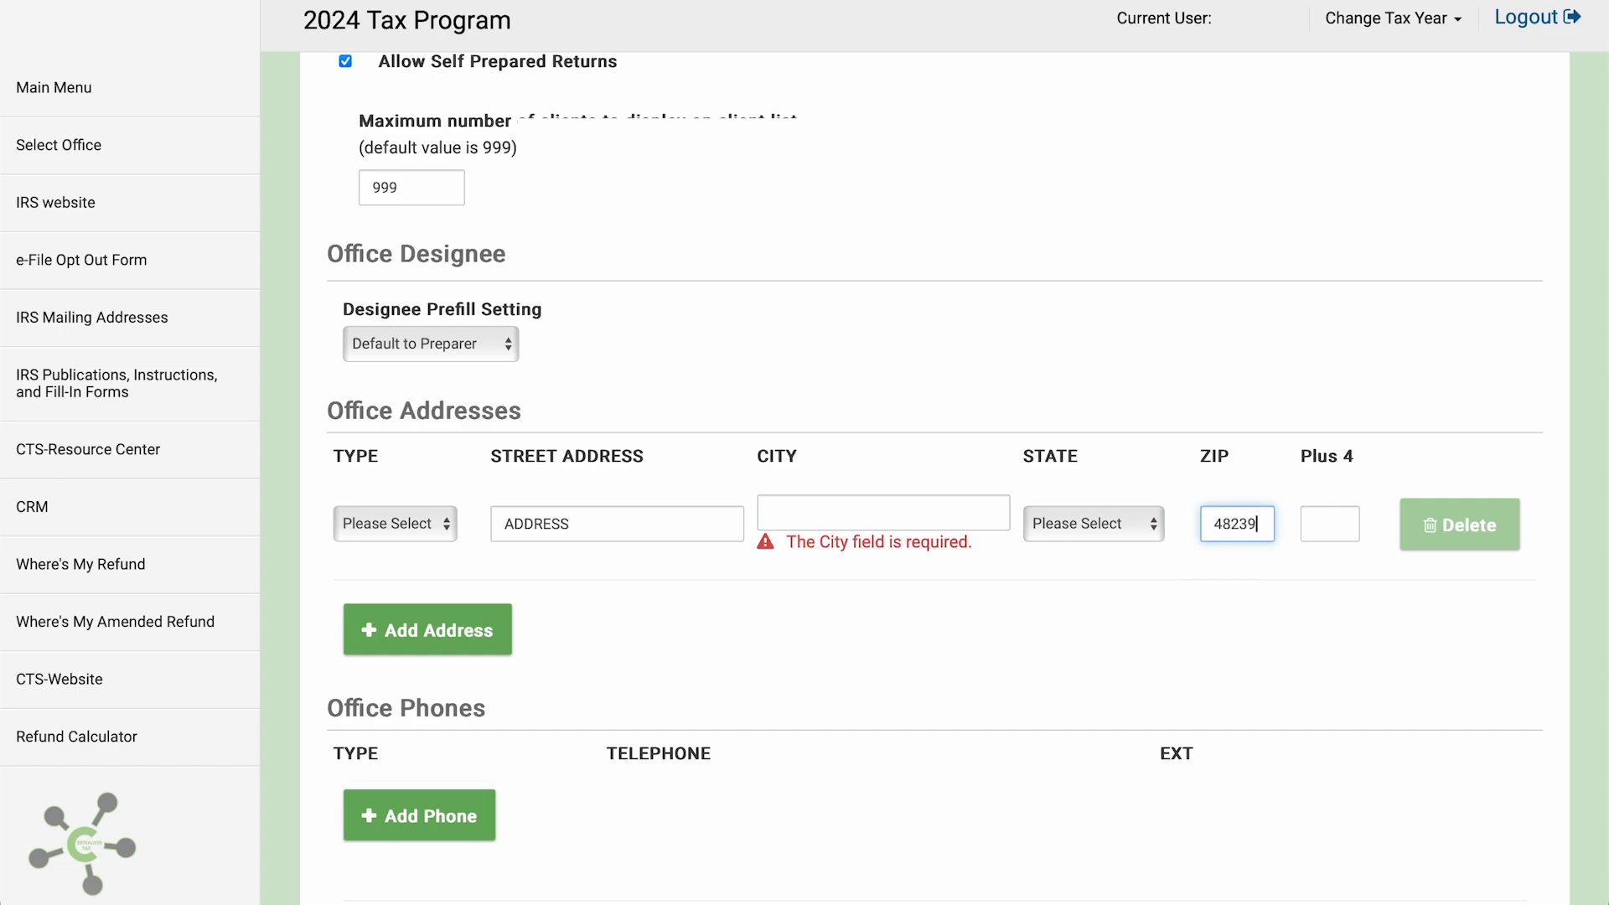
{"action": "key", "text": "Tab"}
Fill in the city REDFORD and choose Michigan as the state
{"action": "left_click", "coordinate": [940, 500]}
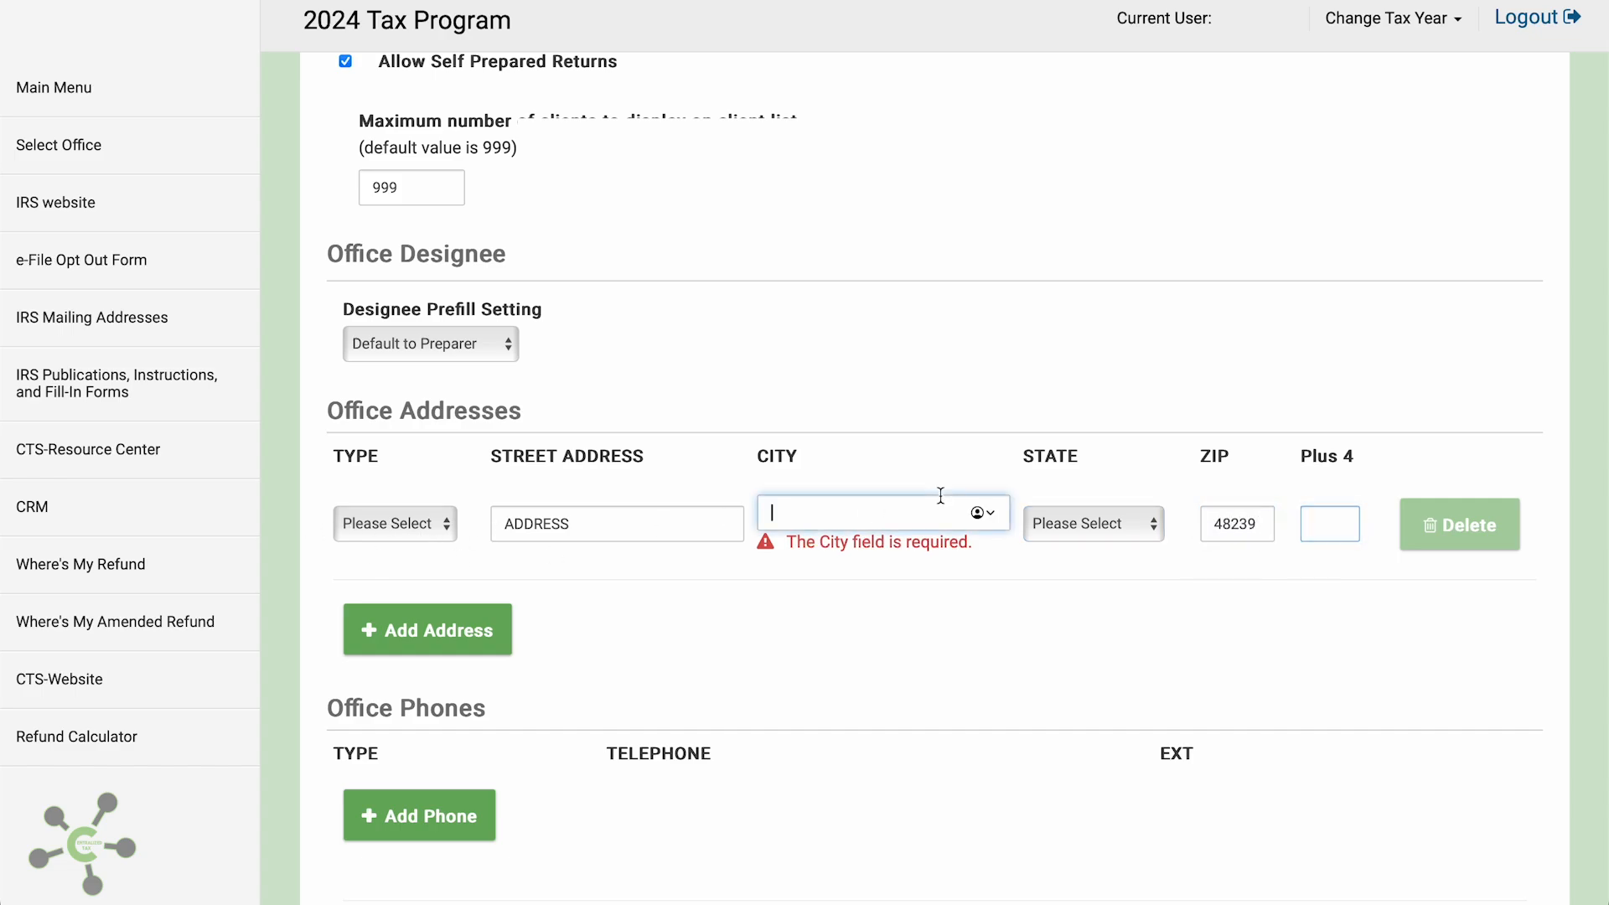
{"action": "type", "text": "REDF"}
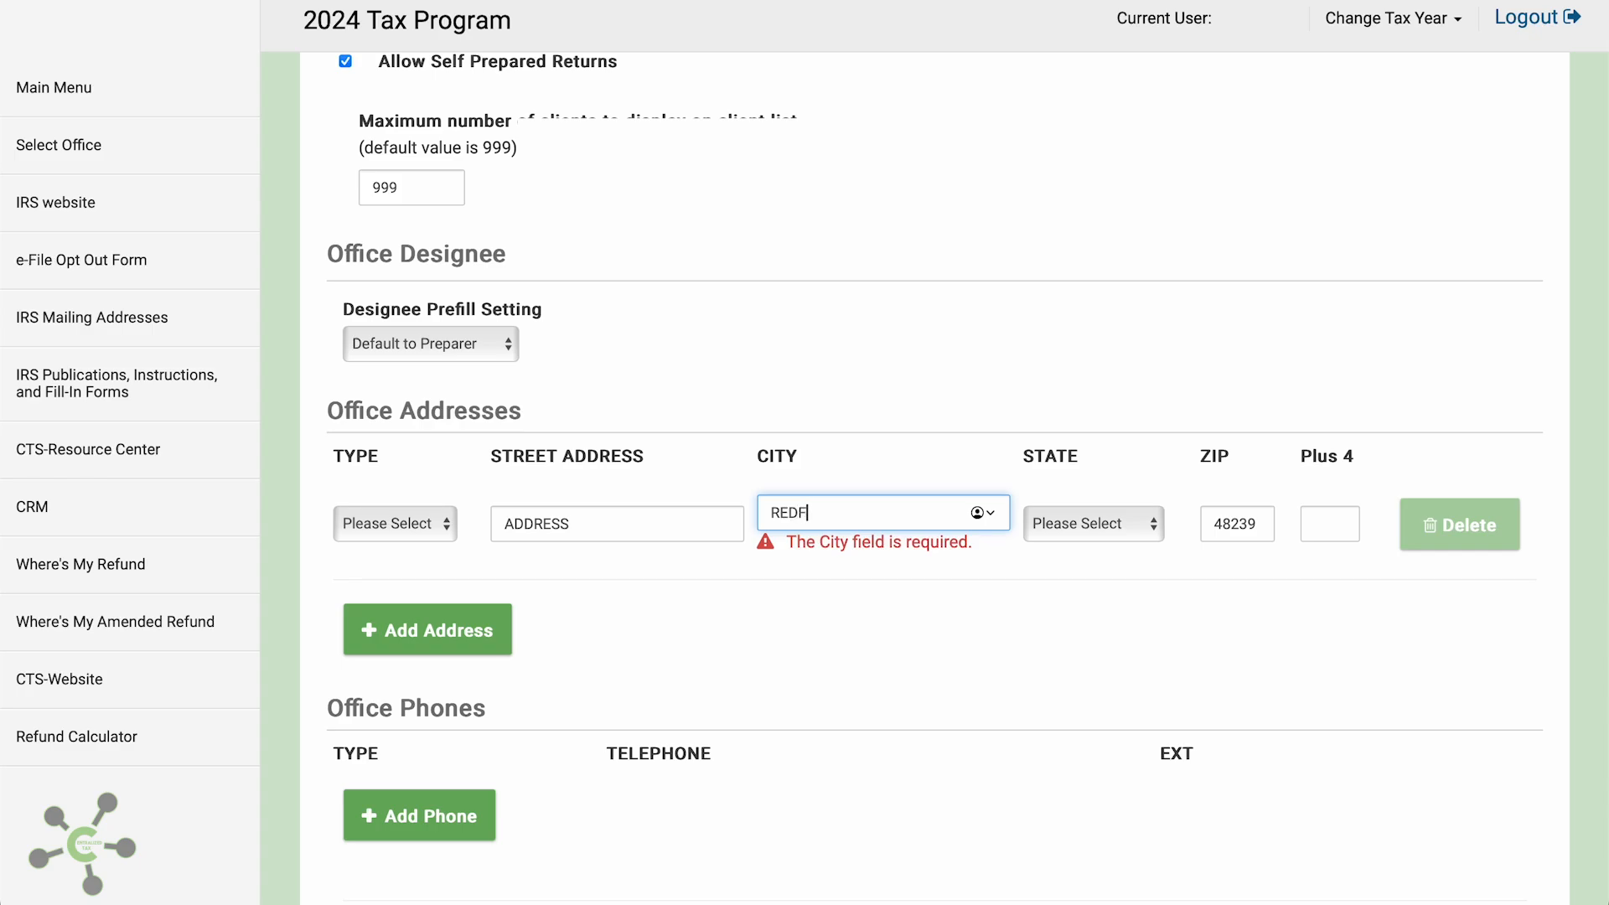
{"action": "type", "text": "ORD"}
{"action": "key", "text": "Tab"}
{"action": "key", "text": "m"}
{"action": "key", "text": "i"}
{"action": "key", "text": "Tab"}
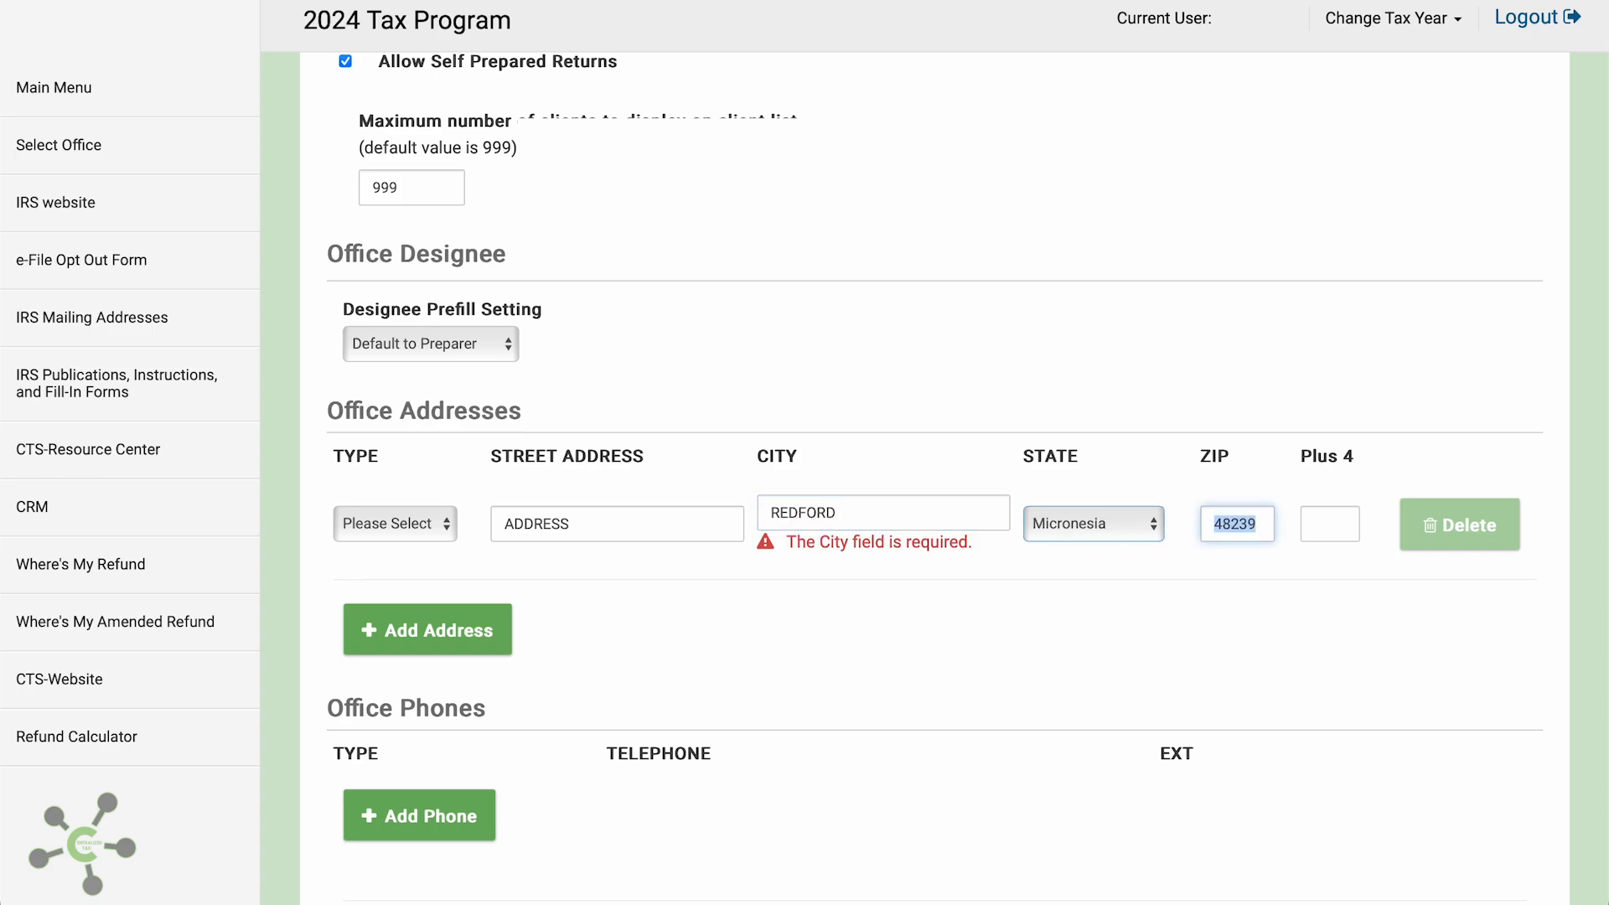
{"action": "left_click", "coordinate": [1067, 521]}
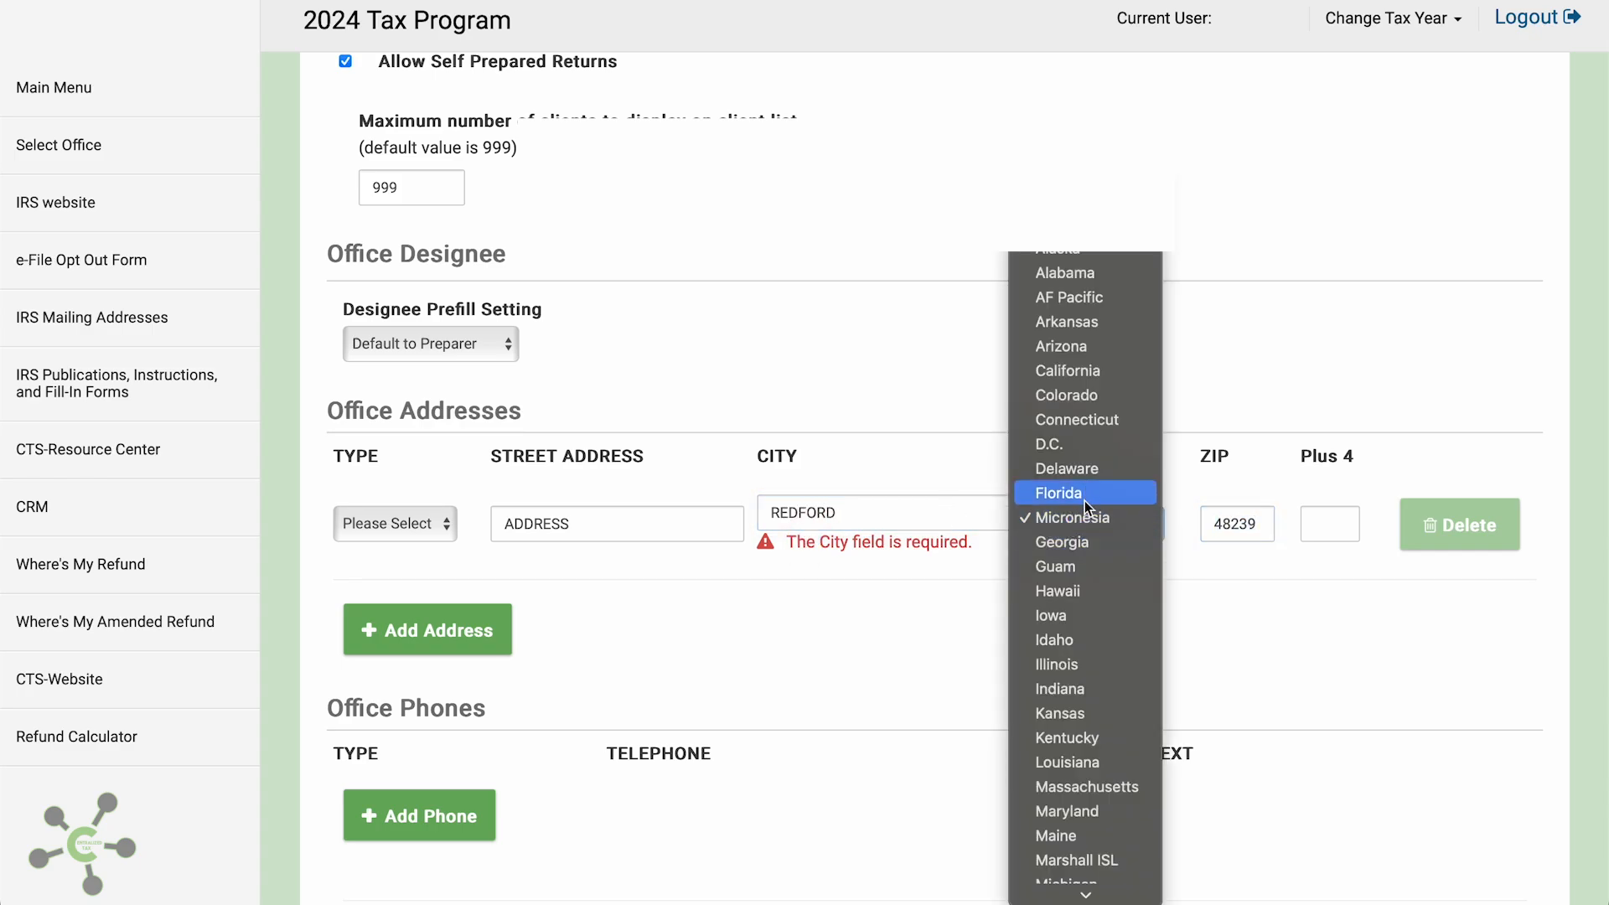
{"action": "left_click", "coordinate": [1081, 762]}
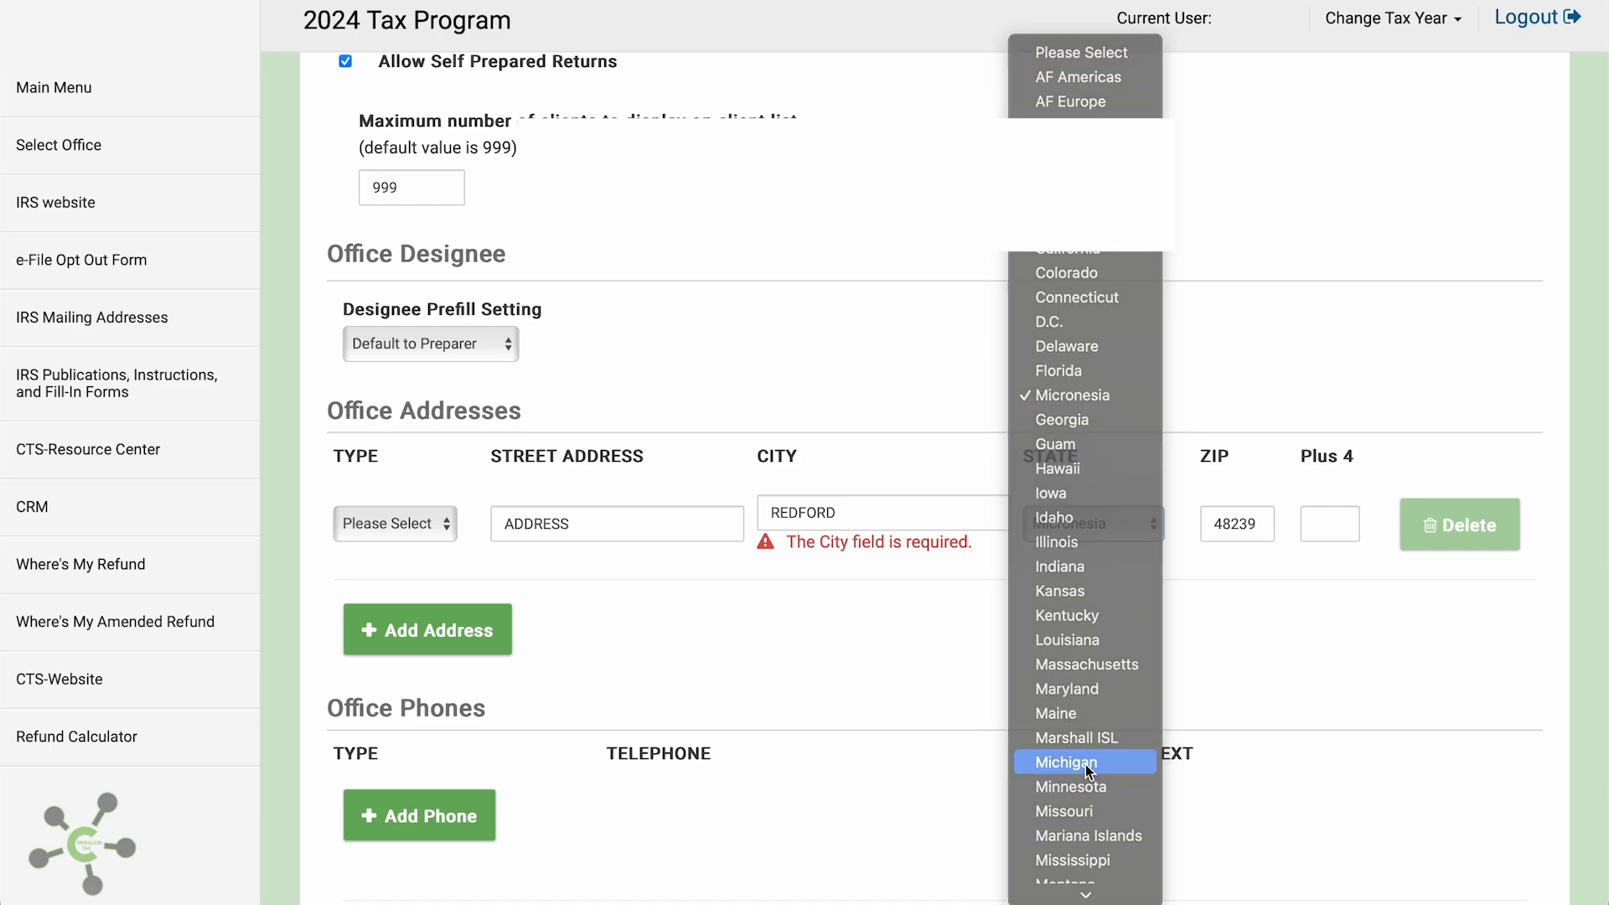
Add a Home-type office phone number and set the address type to Physical
{"action": "scroll", "coordinate": [871, 658], "scroll_direction": "down", "scroll_amount": 3}
{"action": "left_click", "coordinate": [473, 675]}
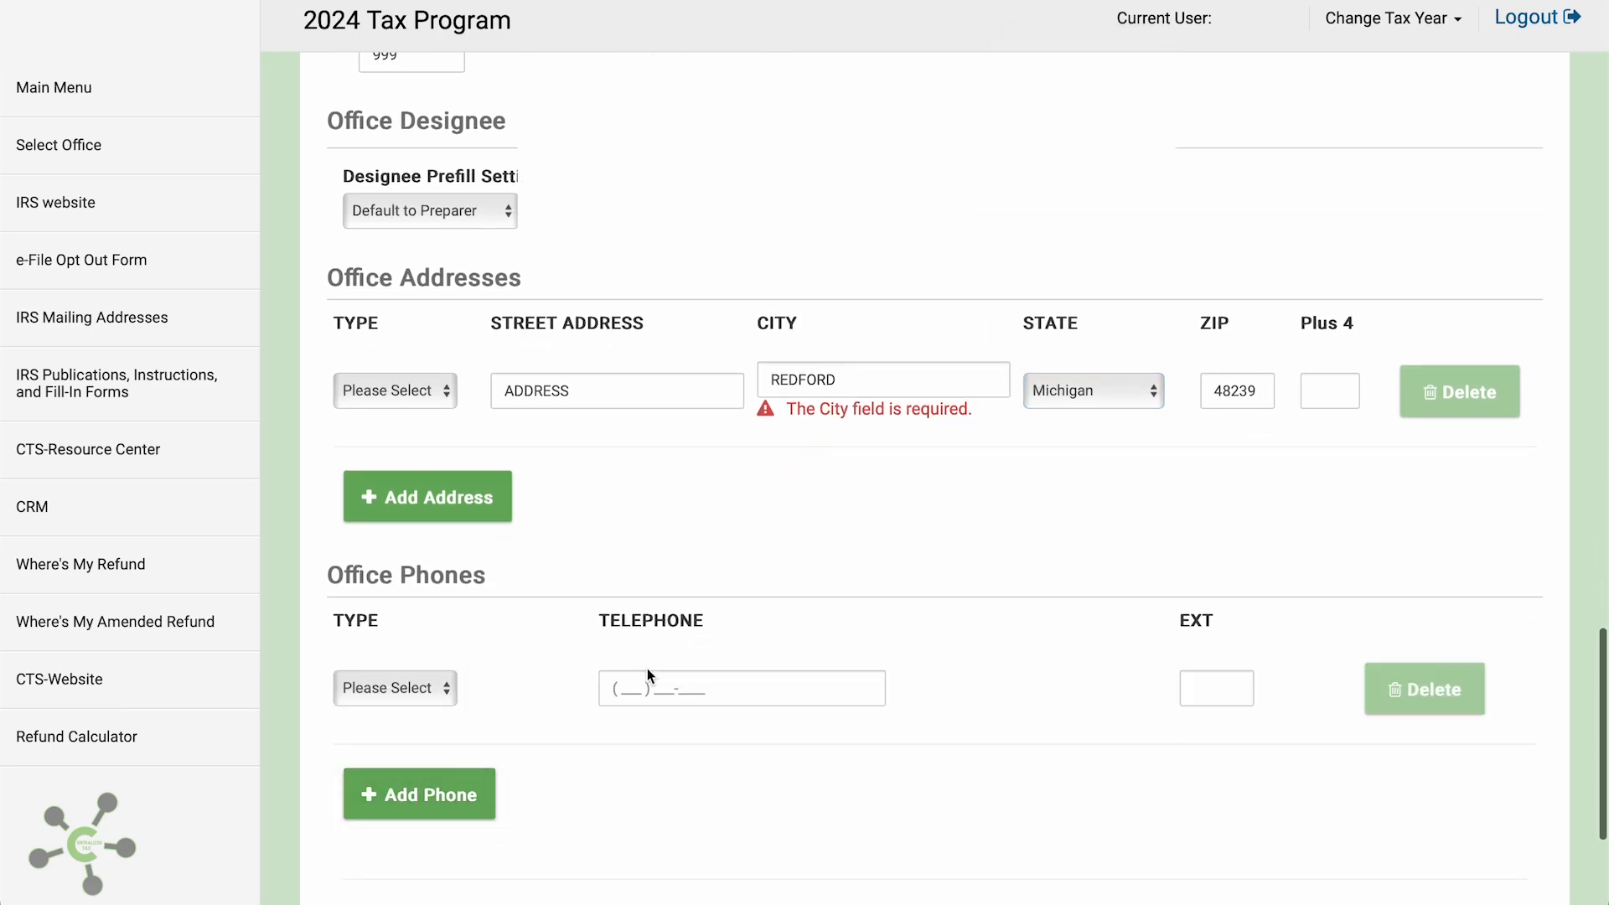
{"action": "left_click", "coordinate": [650, 686]}
{"action": "type", "text": "313) 555-"}
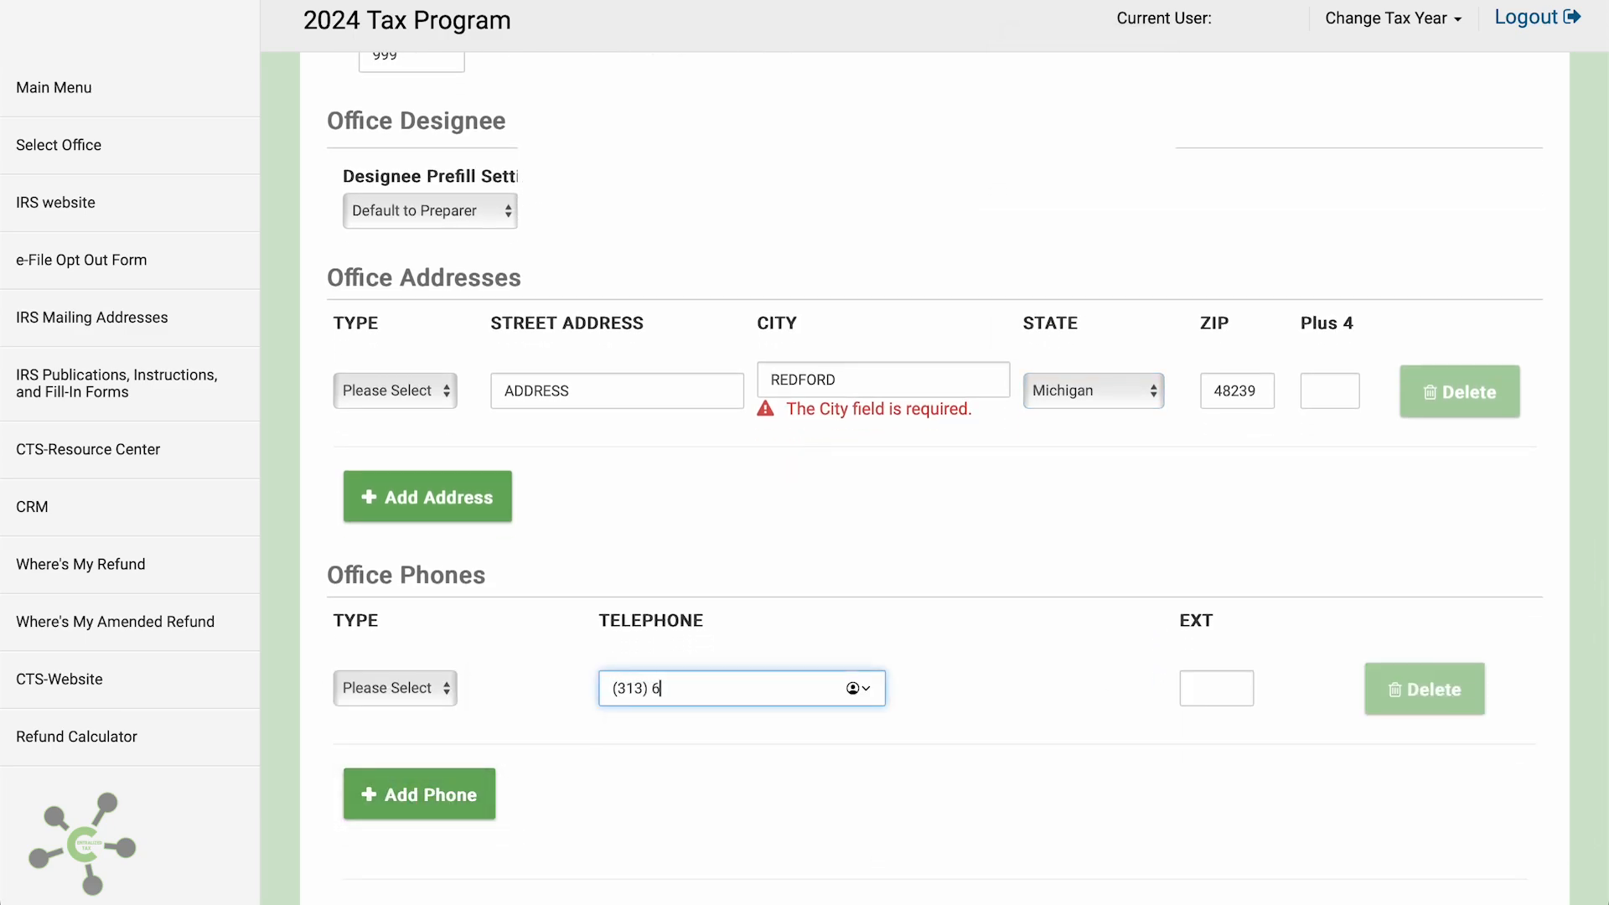
{"action": "type", "text": "5555"}
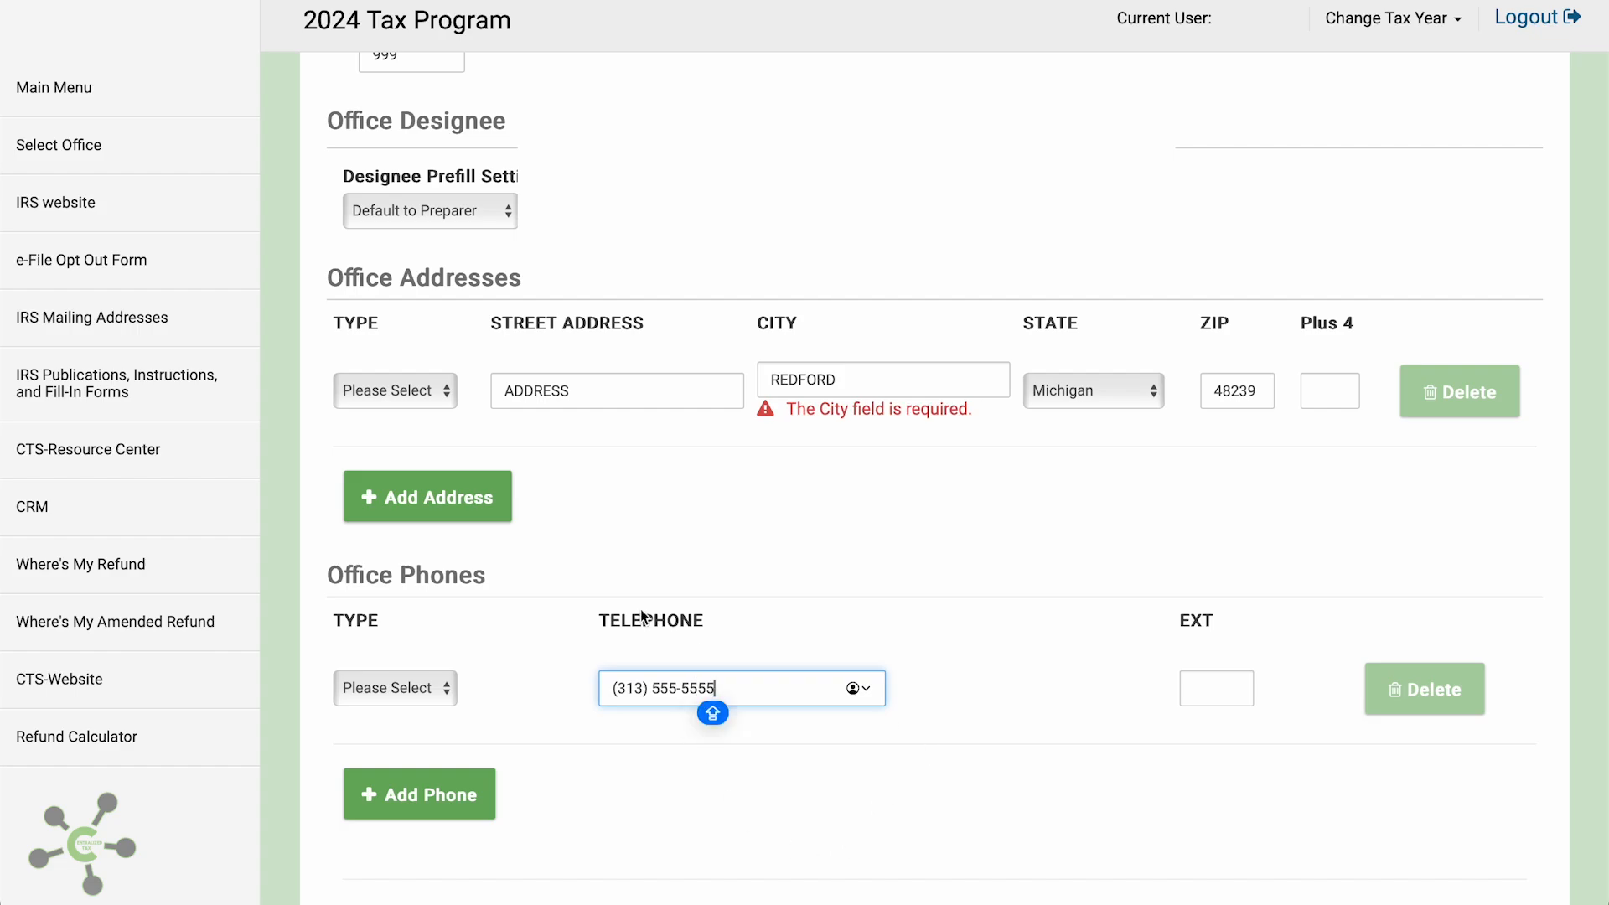
{"action": "left_click", "coordinate": [419, 686]}
{"action": "left_click", "coordinate": [416, 709]}
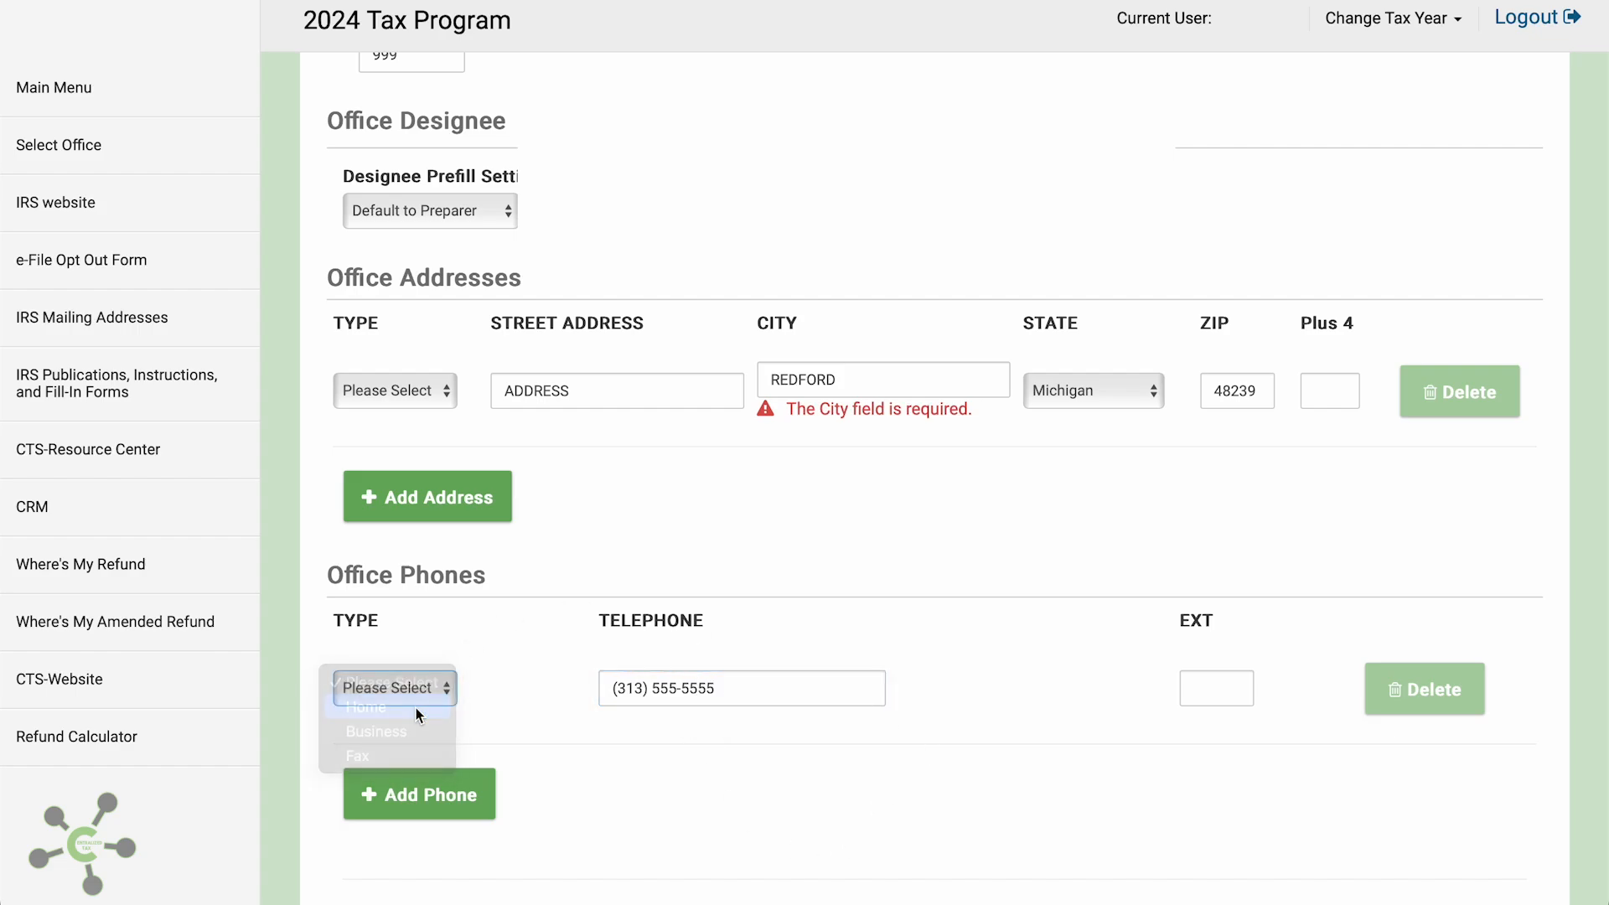
{"action": "left_click", "coordinate": [430, 392]}
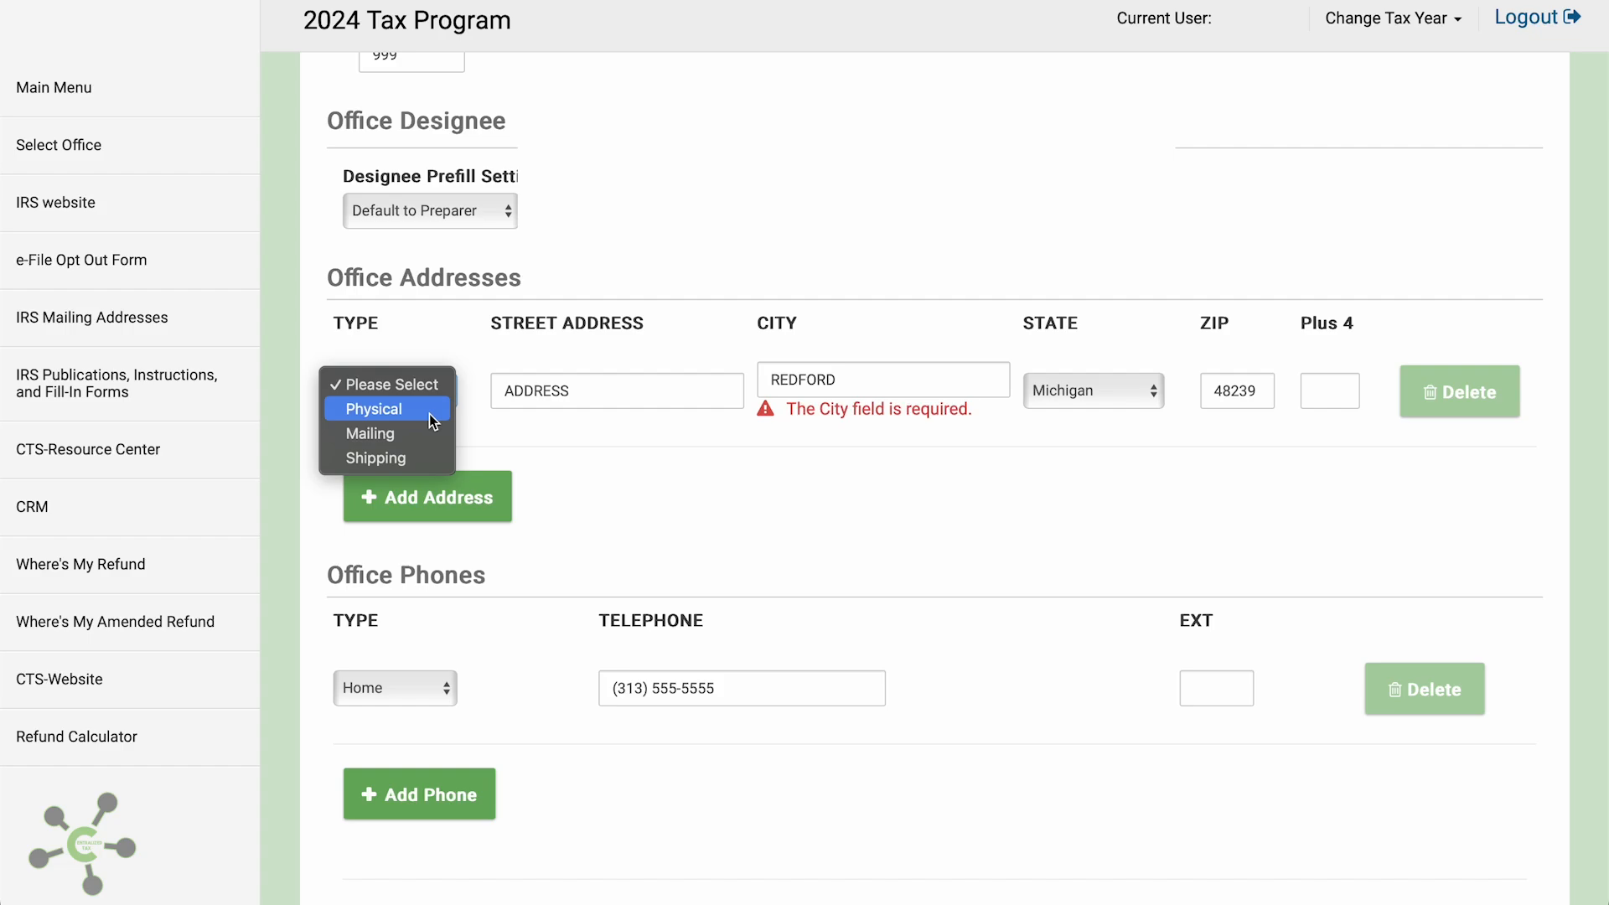
{"action": "left_click", "coordinate": [429, 414]}
{"action": "scroll", "coordinate": [864, 594], "scroll_direction": "down", "scroll_amount": 3}
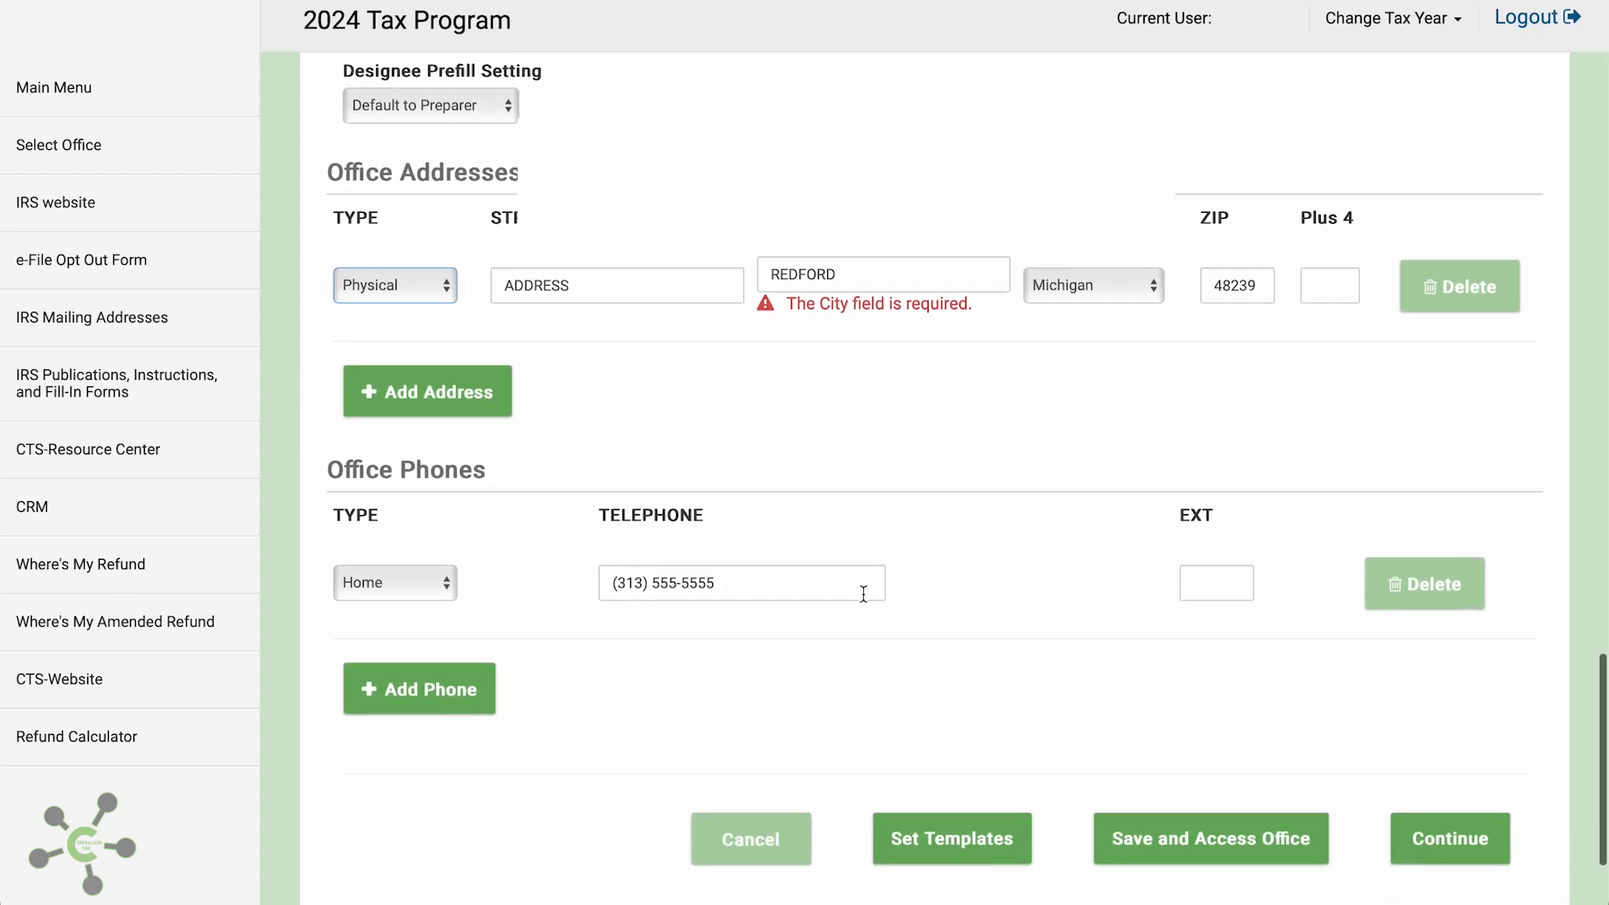
Save and access the office, then add a new ERO from Configuration > ERO Setup
{"action": "left_click", "coordinate": [1295, 840]}
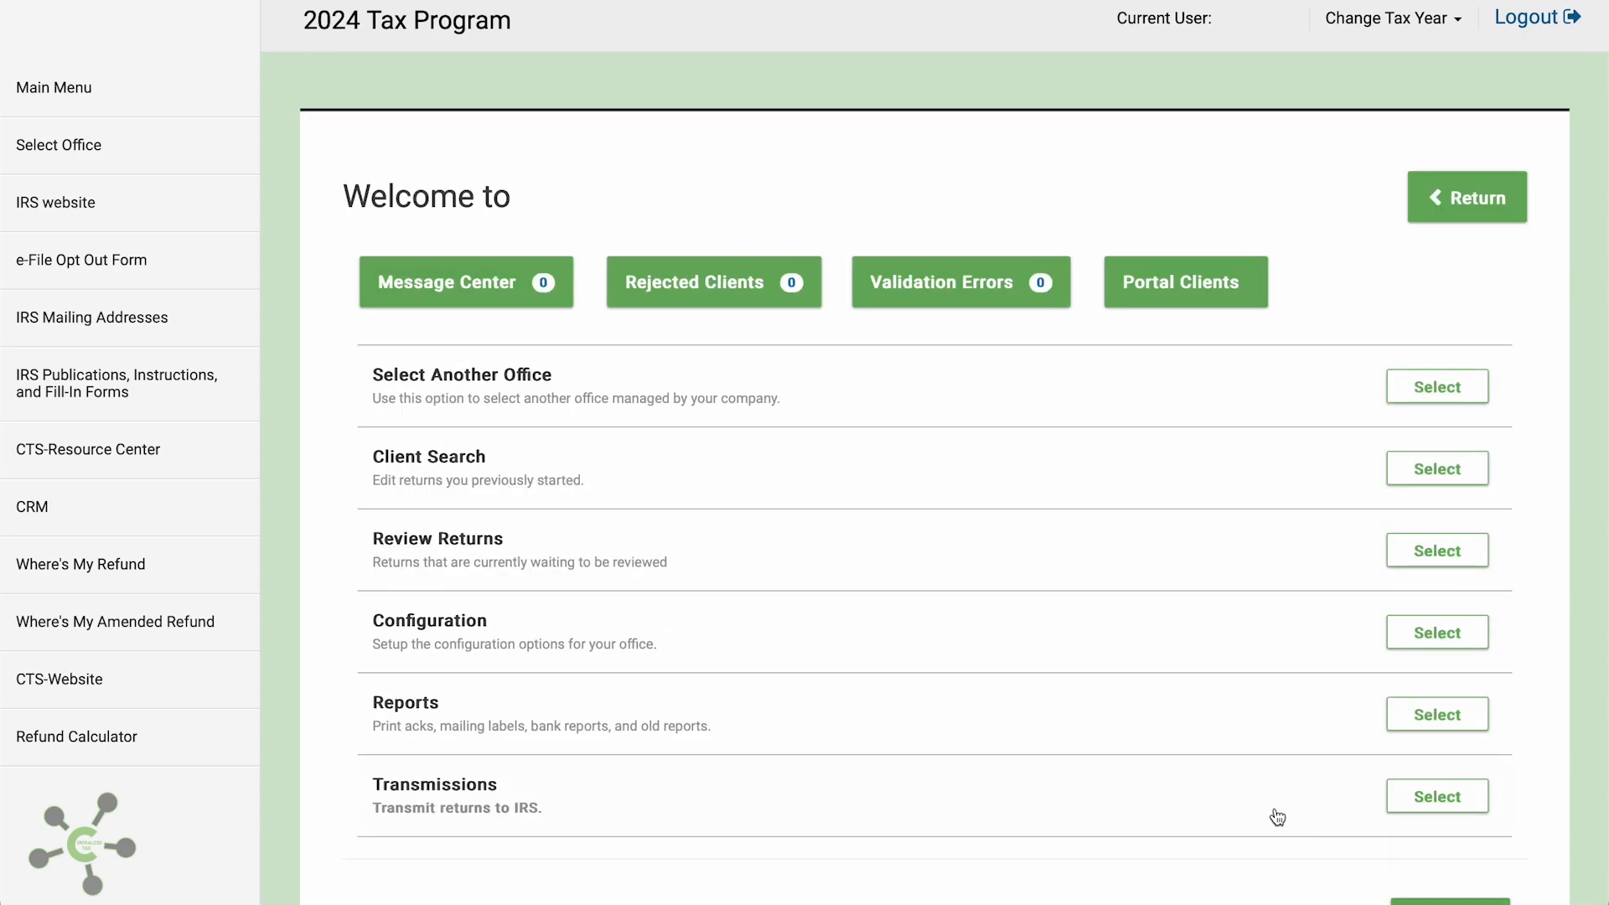
{"action": "left_click", "coordinate": [1424, 641]}
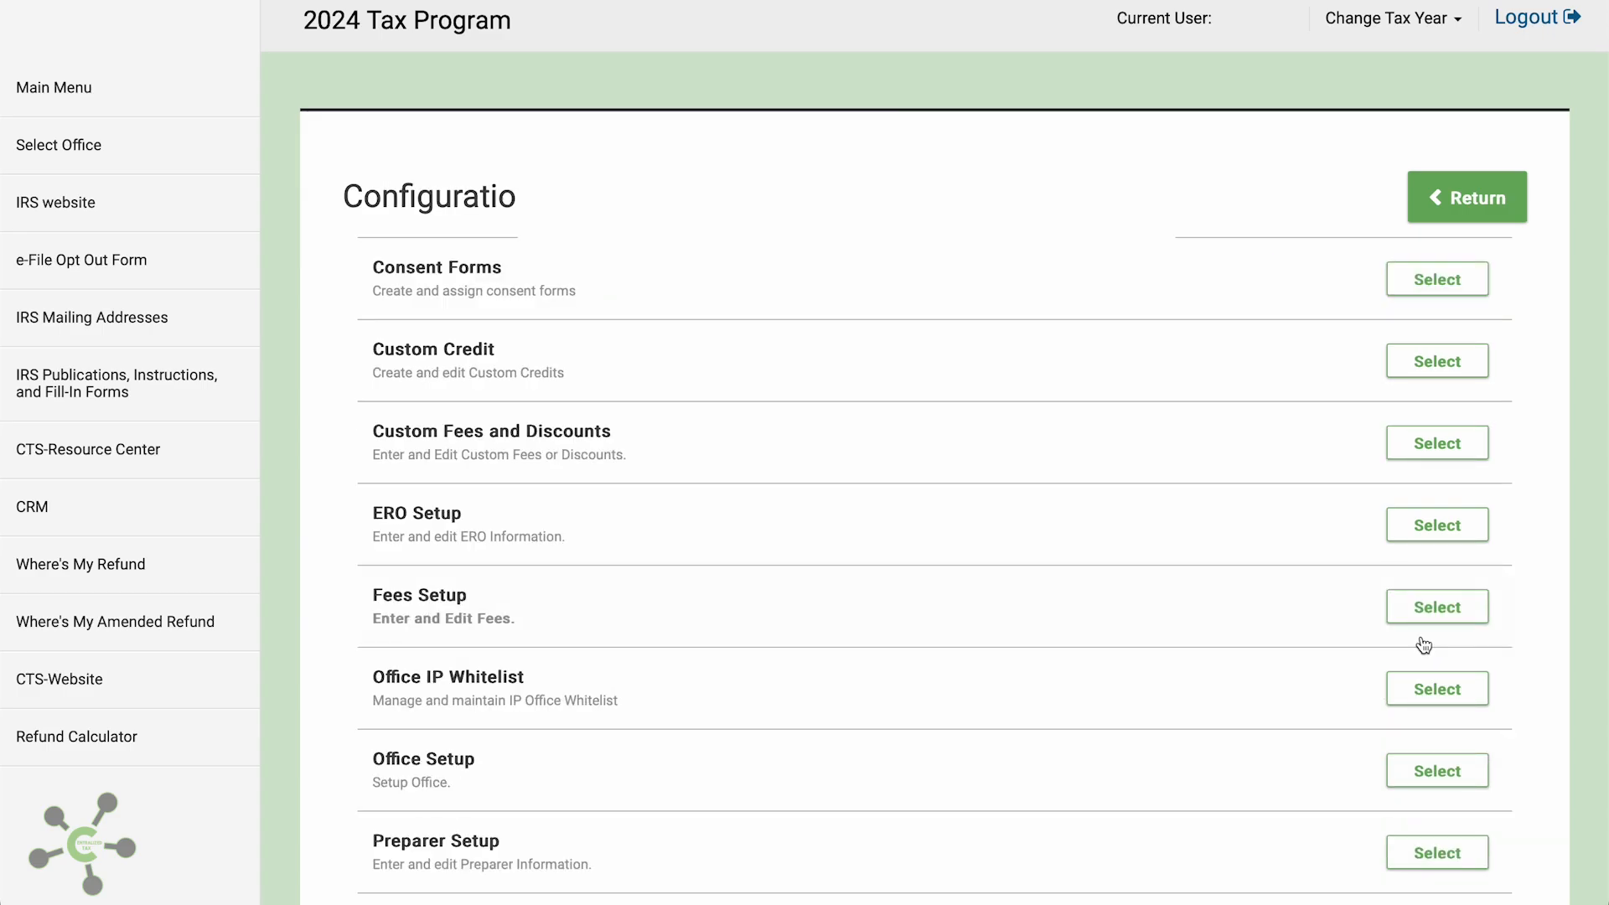
{"action": "left_click", "coordinate": [1430, 543]}
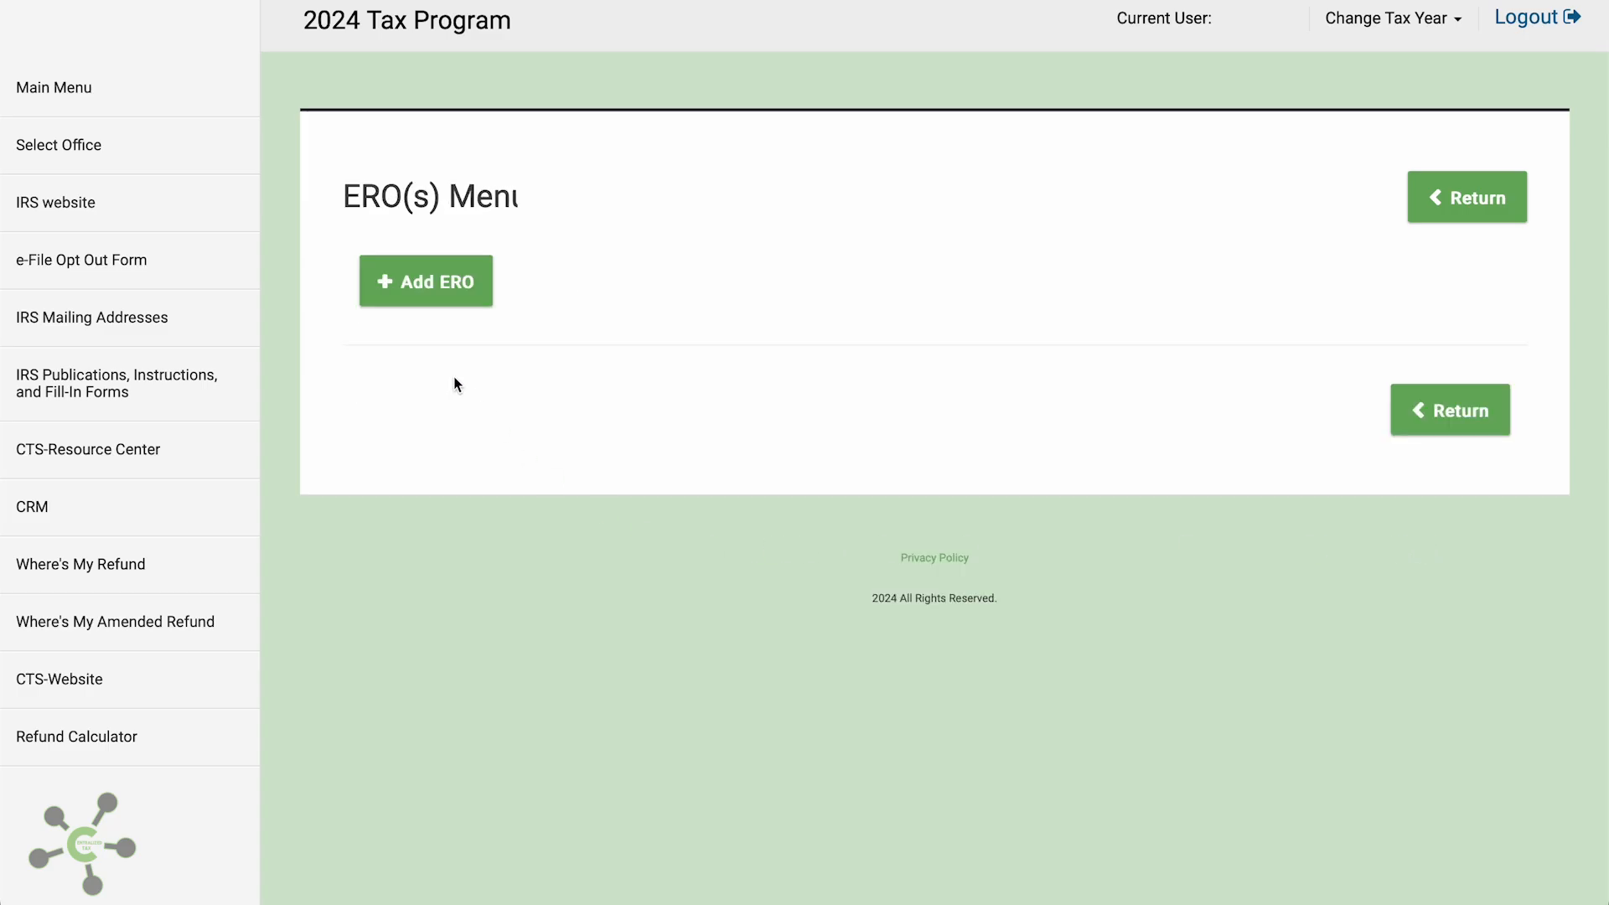
{"action": "left_click", "coordinate": [406, 301]}
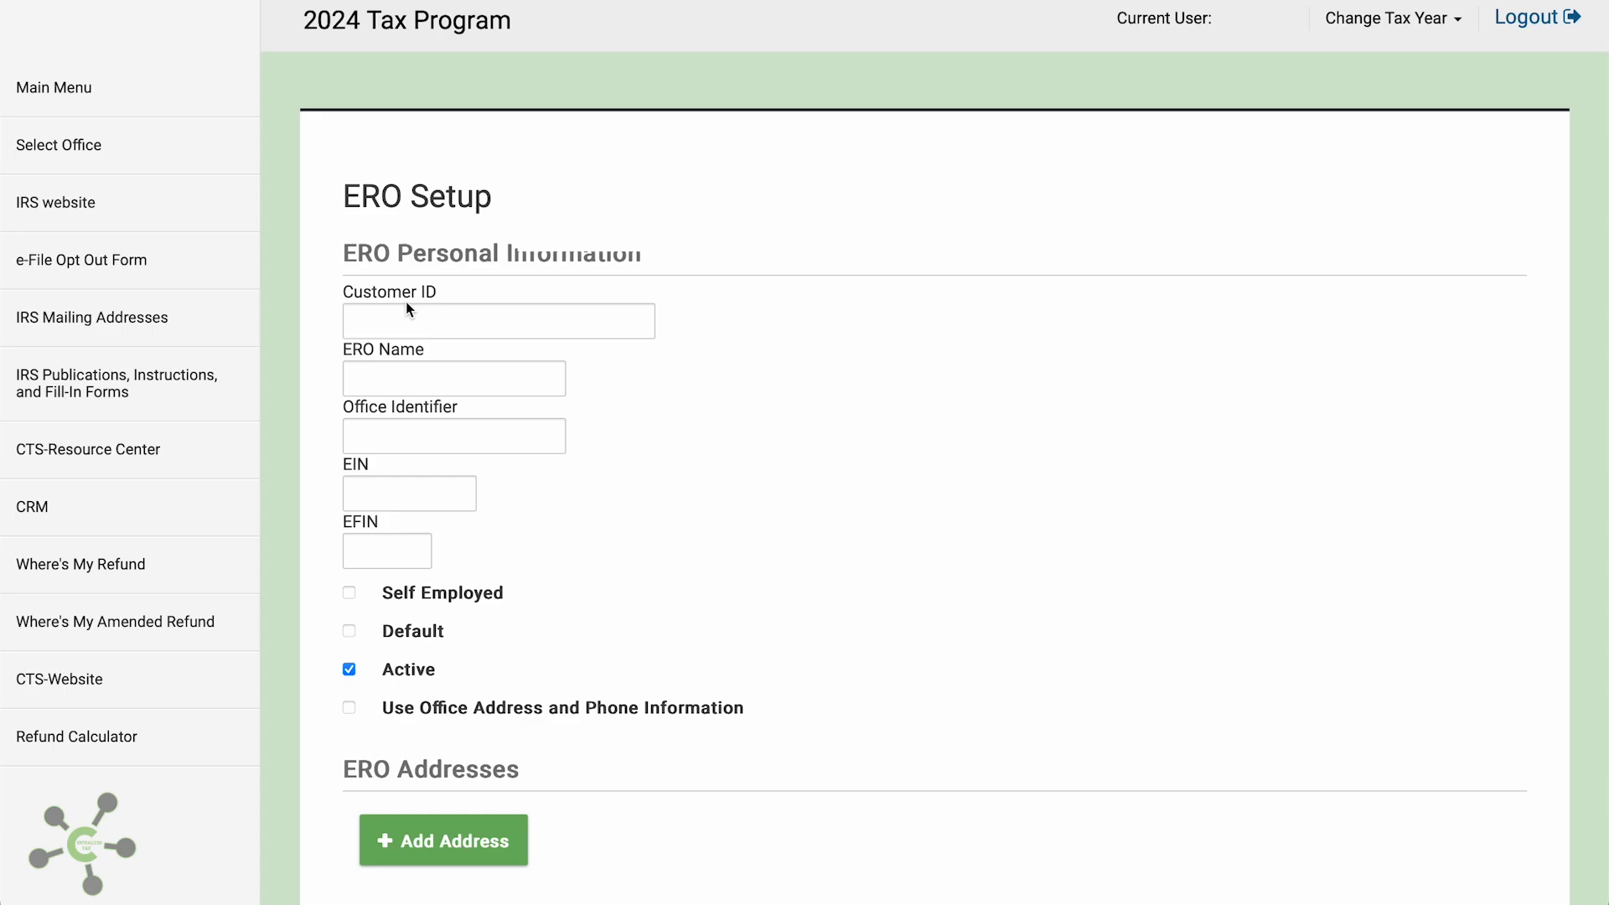
{"action": "left_click", "coordinate": [400, 325]}
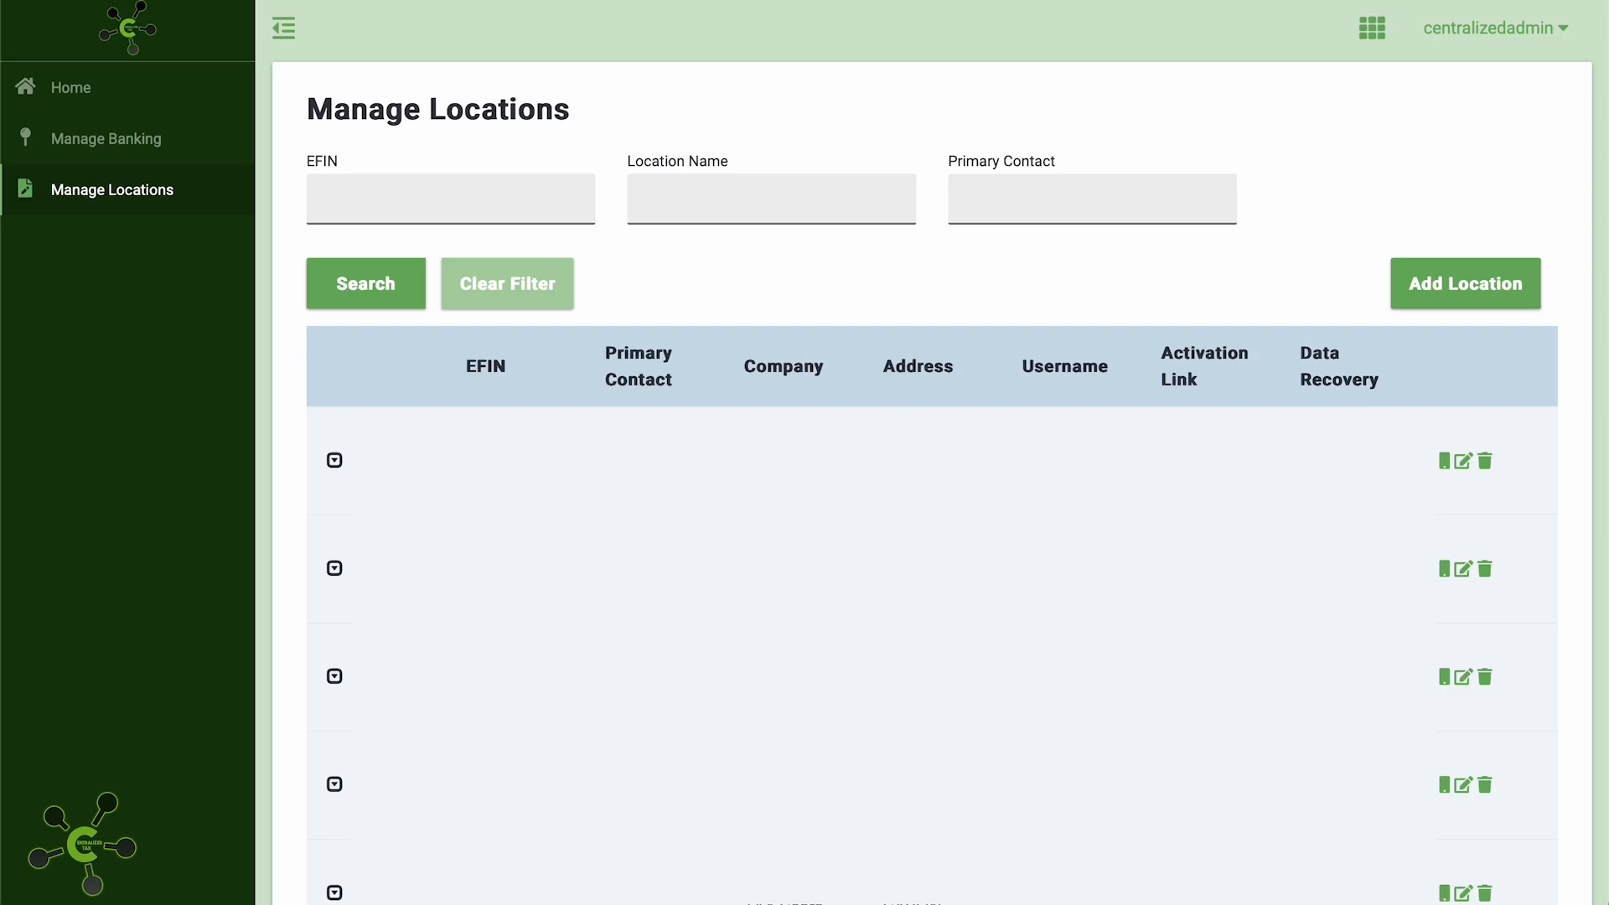
Open the first location's additional information and select its Customer ID to copy
{"action": "left_click", "coordinate": [1463, 462]}
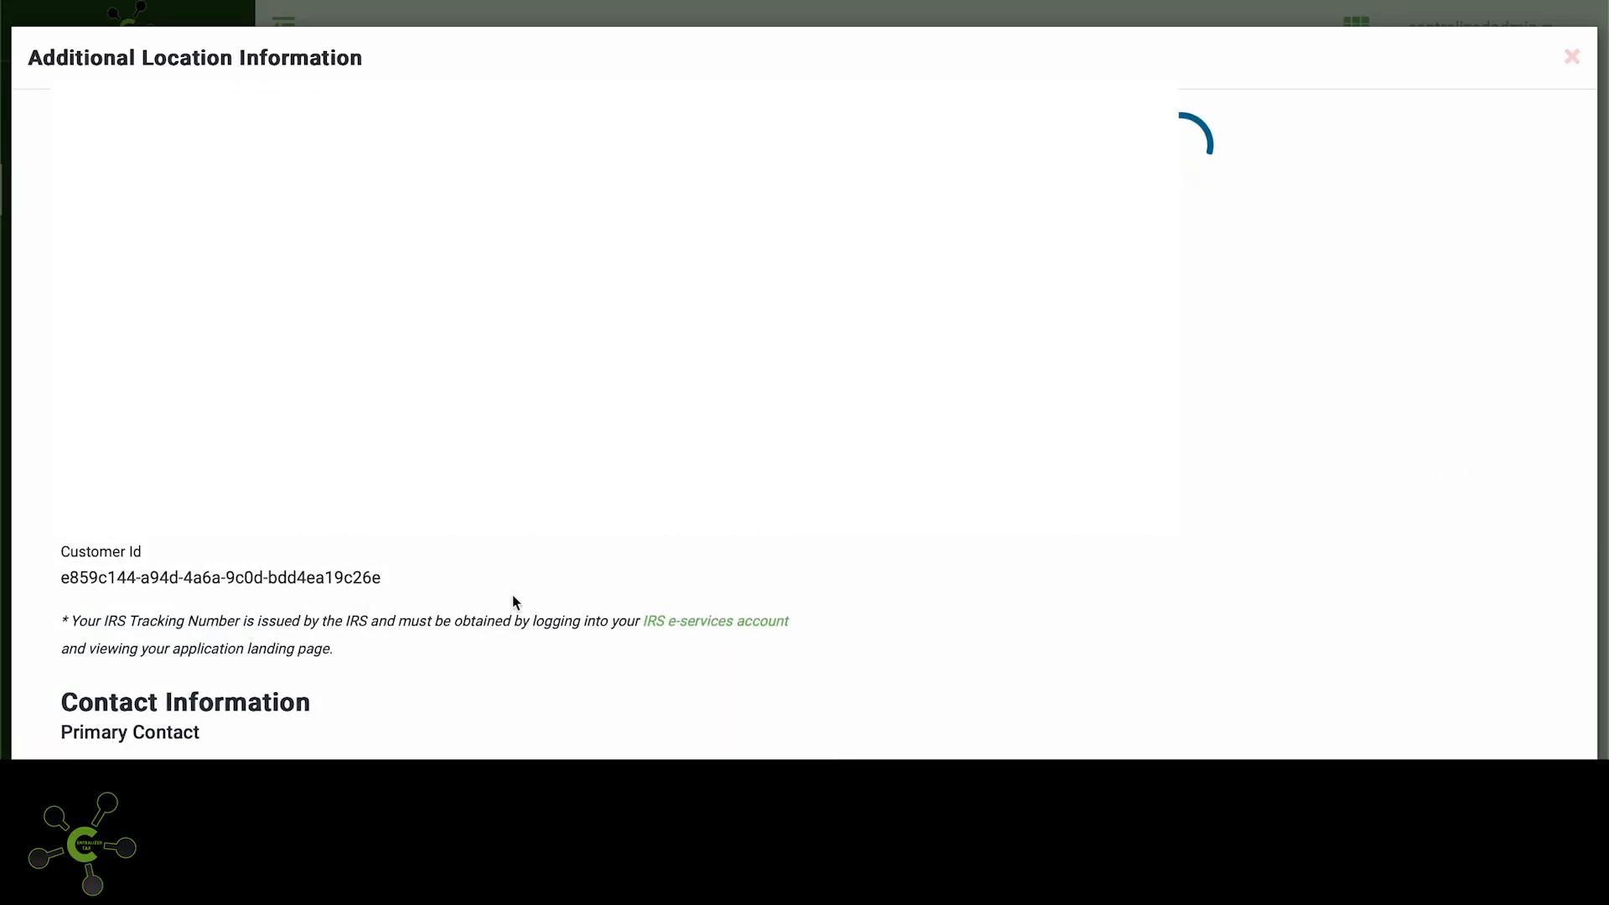
{"action": "left_click_drag", "start_coordinate": [399, 580], "coordinate": [59, 577]}
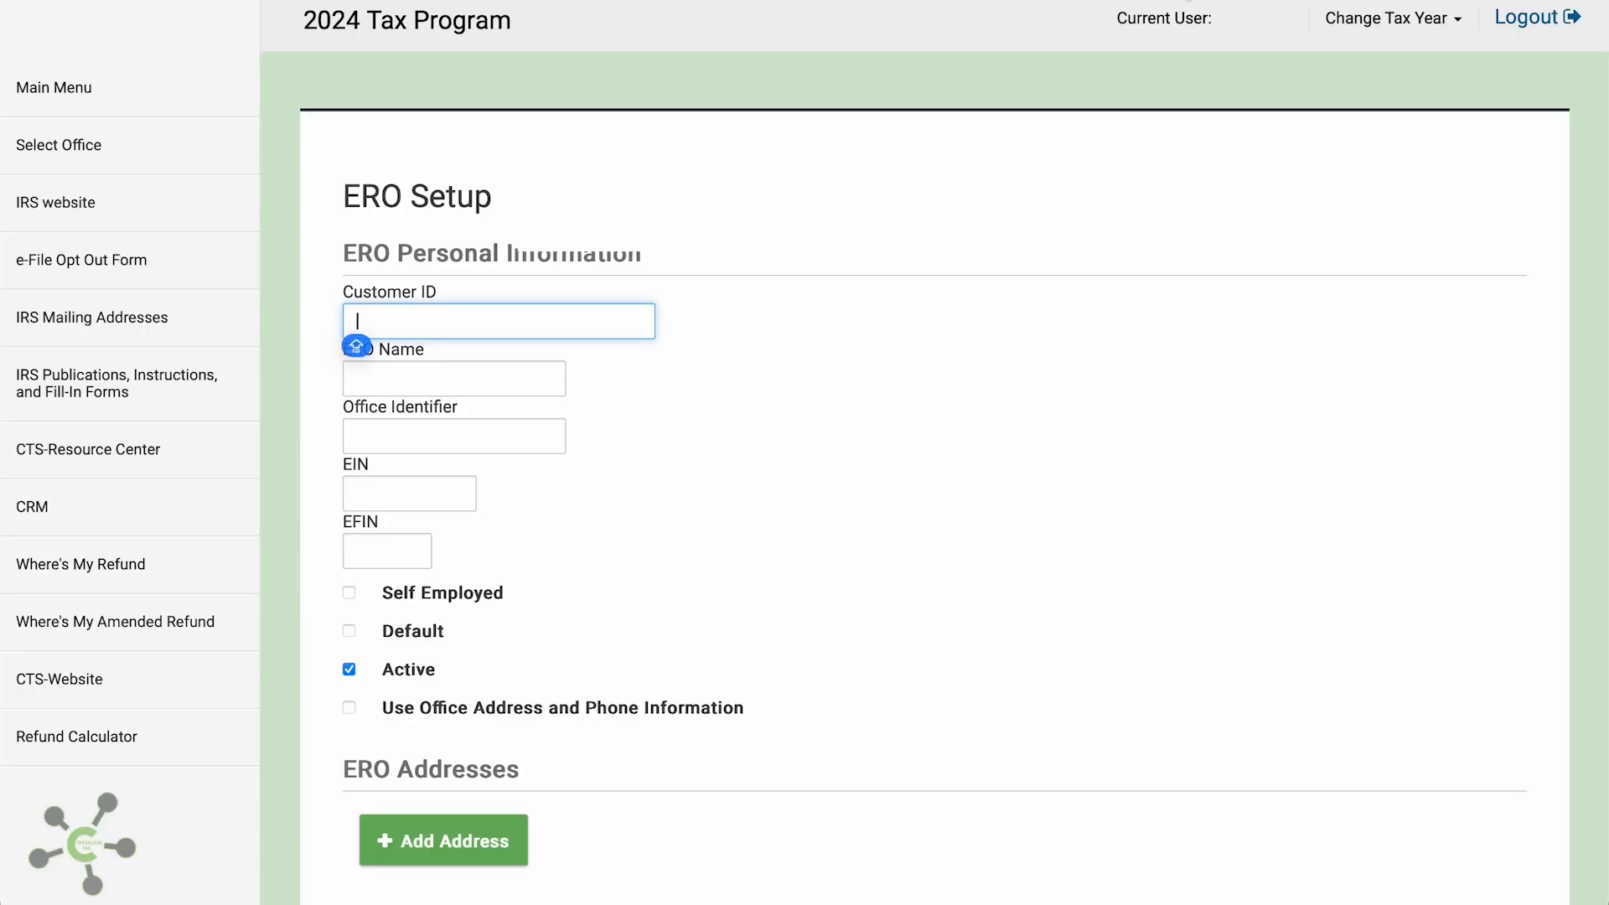
Paste the Customer ID, and enter ERO name 'OFFICE NAME' with office identifier 'OFFICENAME'
{"action": "type", "text": "e859c144-a94d-4a6a-9c0d-bdd4ea19c26e"}
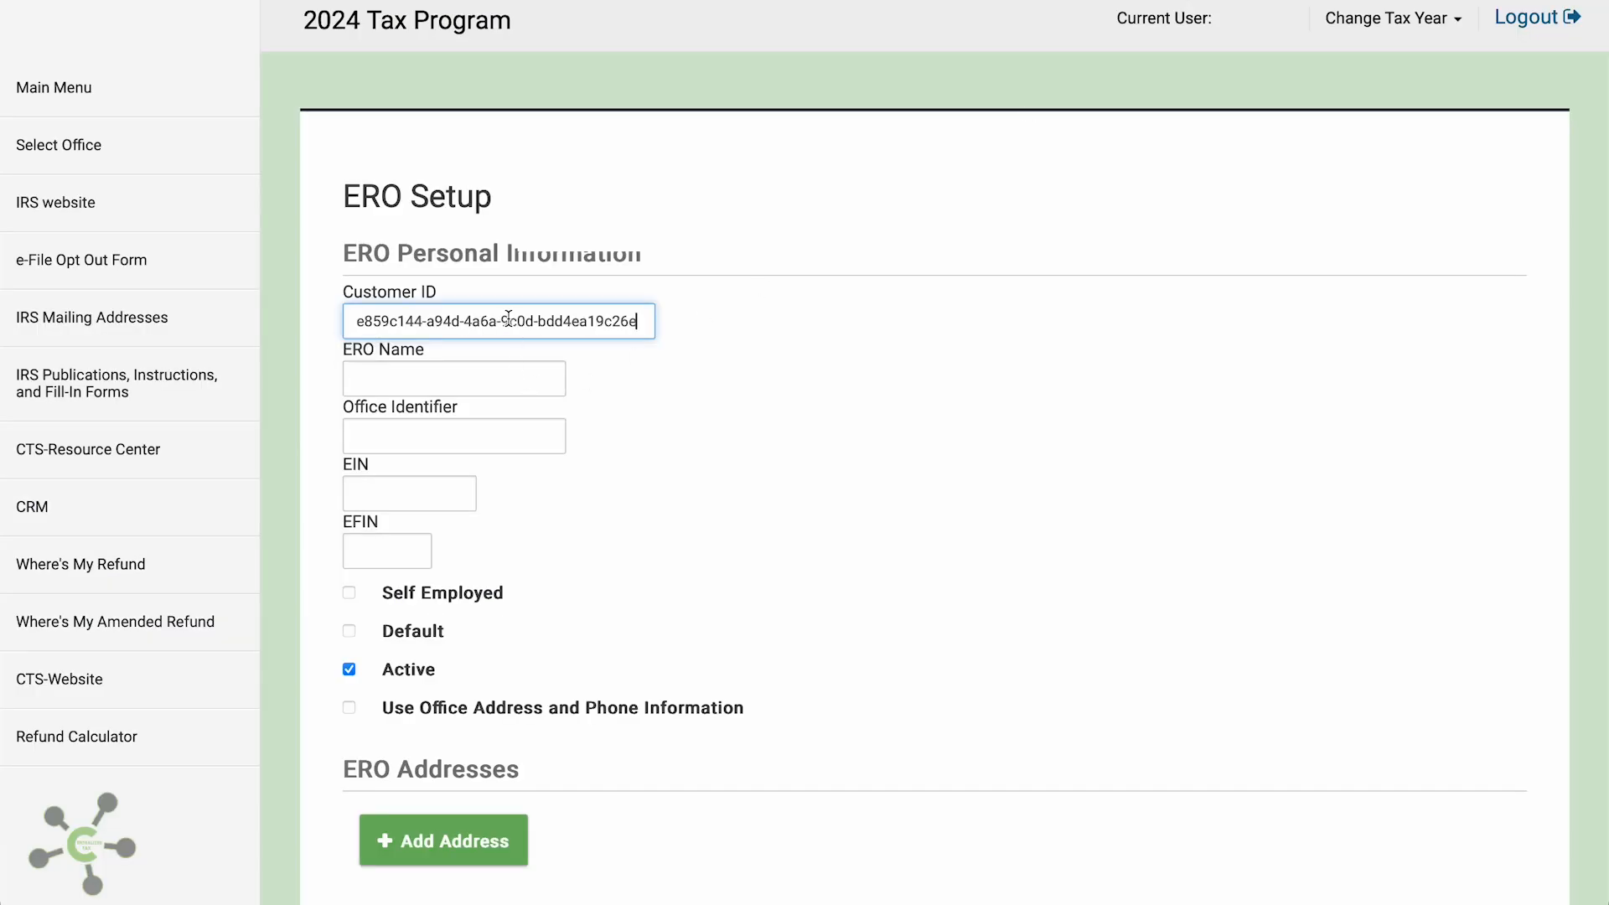
{"action": "left_click", "coordinate": [449, 384]}
{"action": "key", "text": "Caps_Lock"}
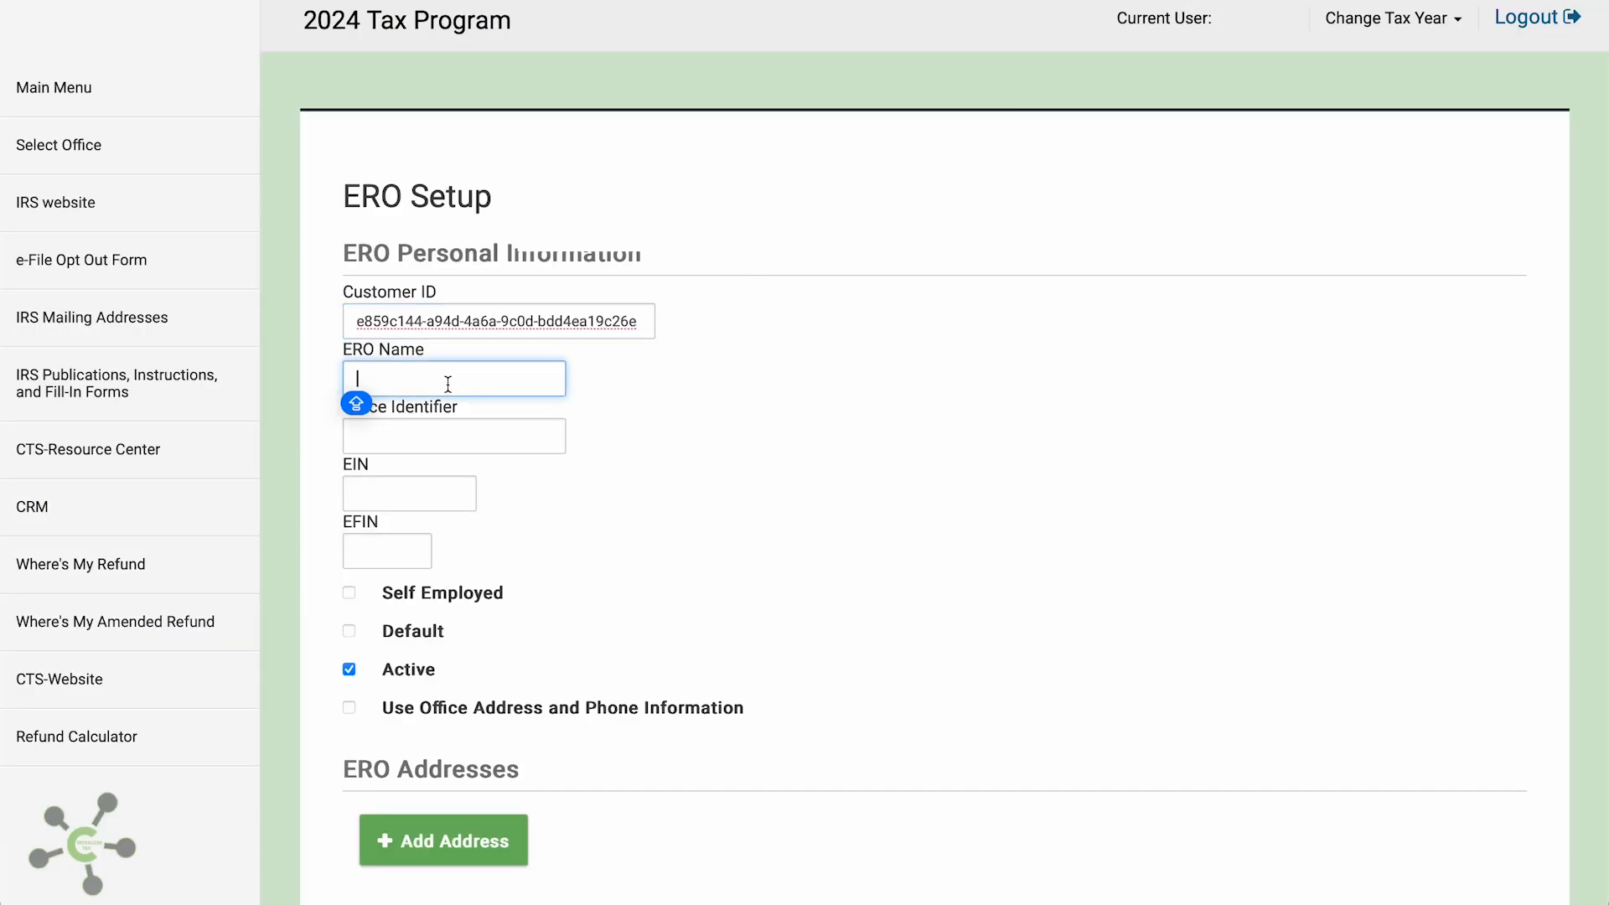
{"action": "type", "text": "OFFICE NAM"}
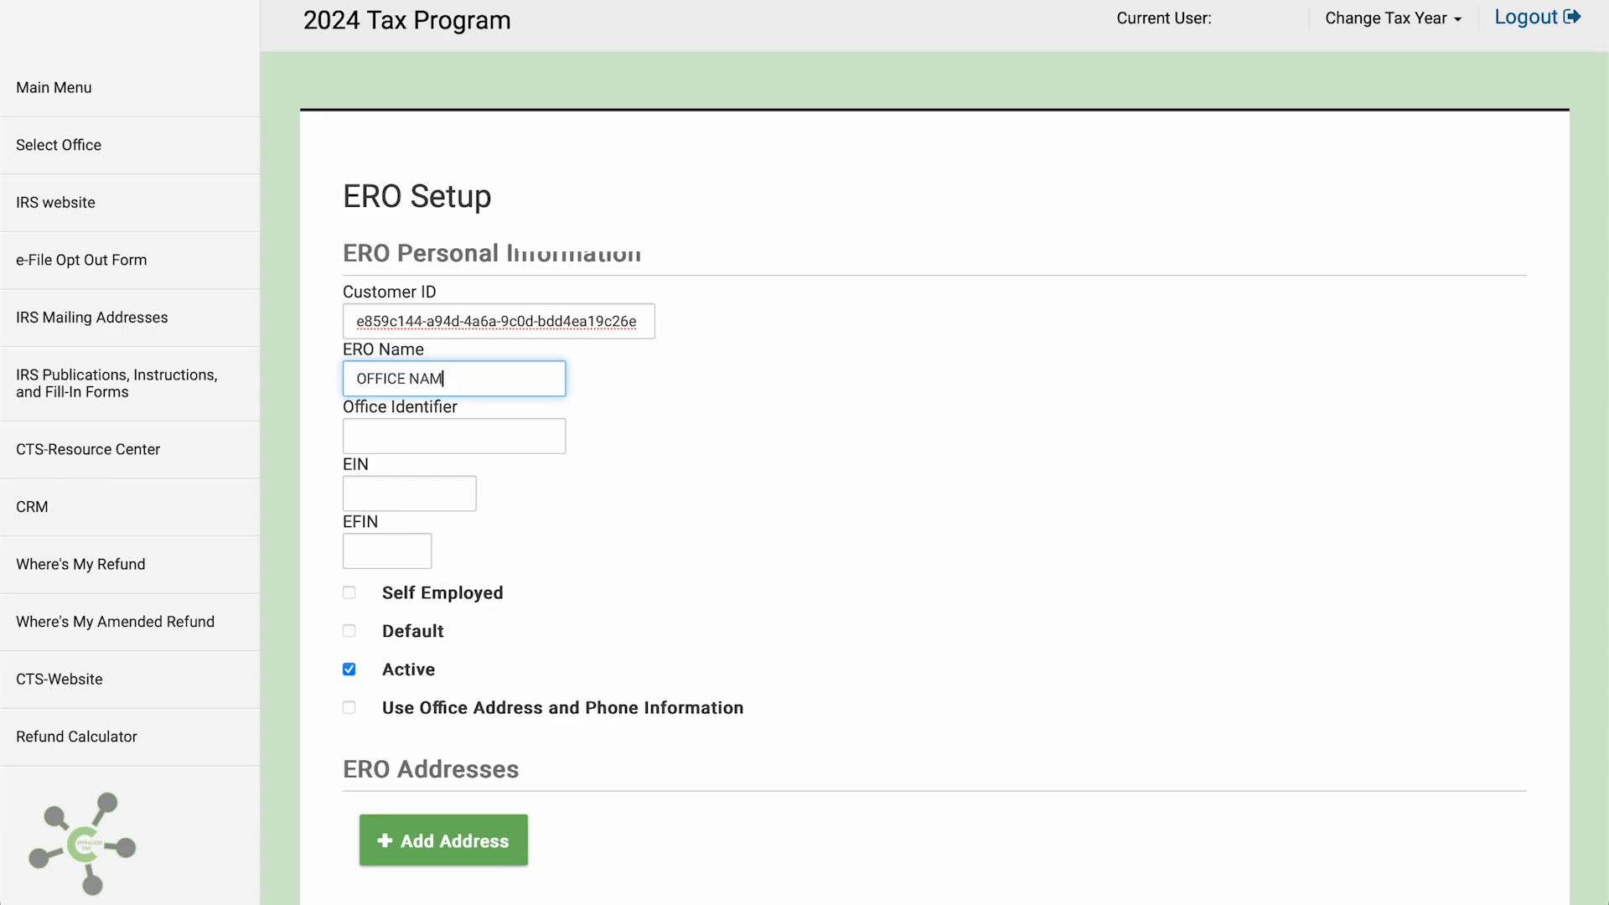
{"action": "type", "text": "E"}
{"action": "key", "text": "Tab"}
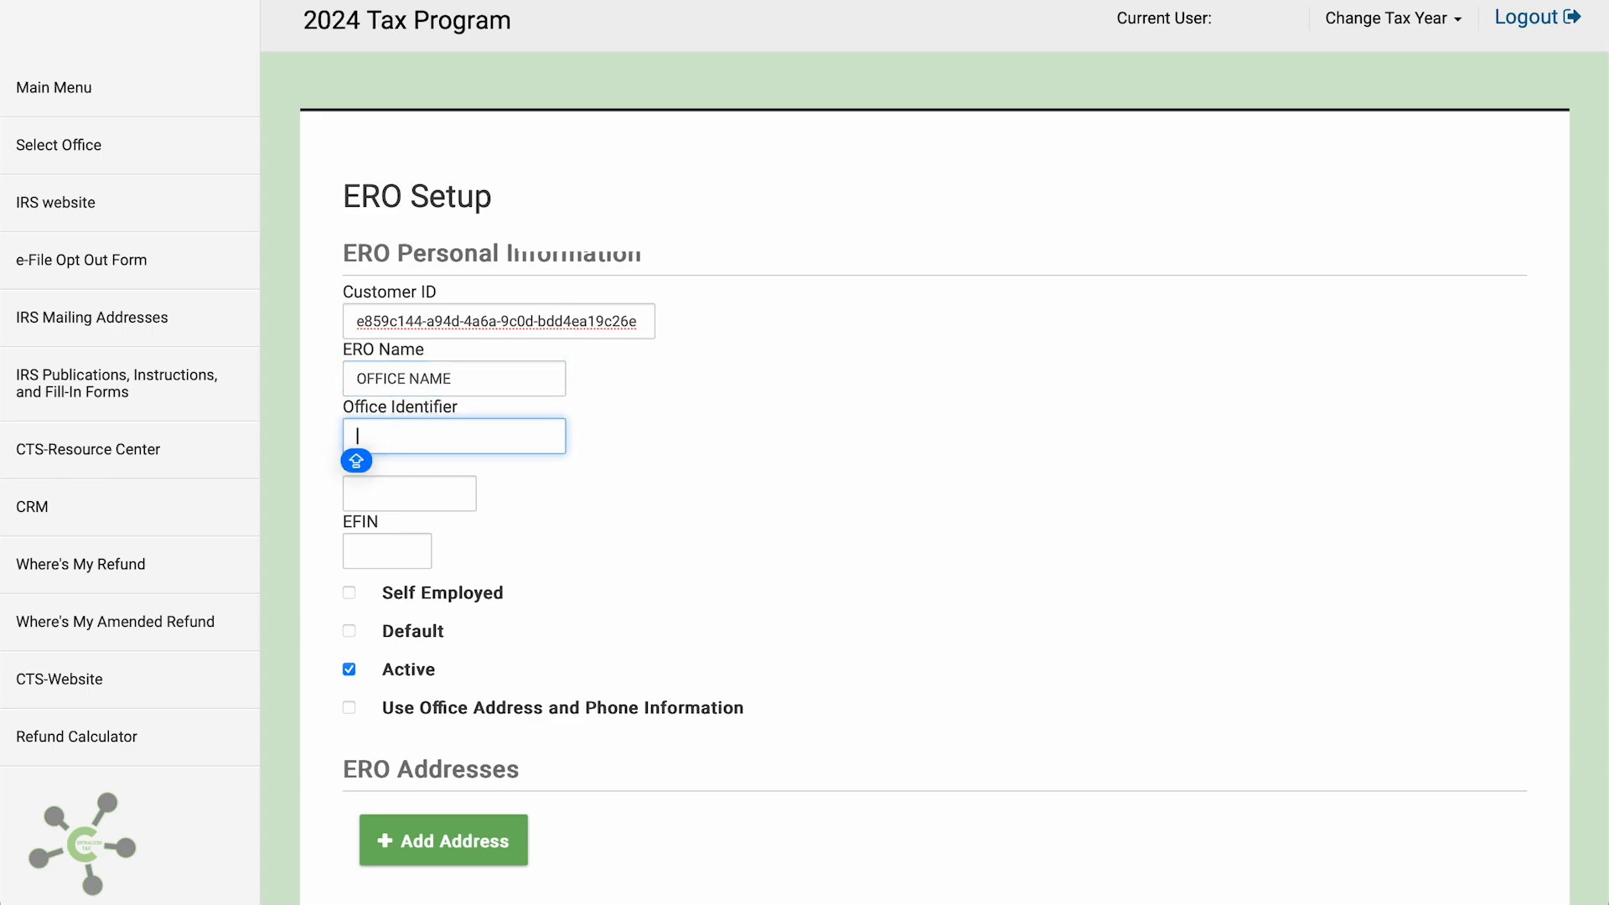
{"action": "type", "text": "OFFICENAME"}
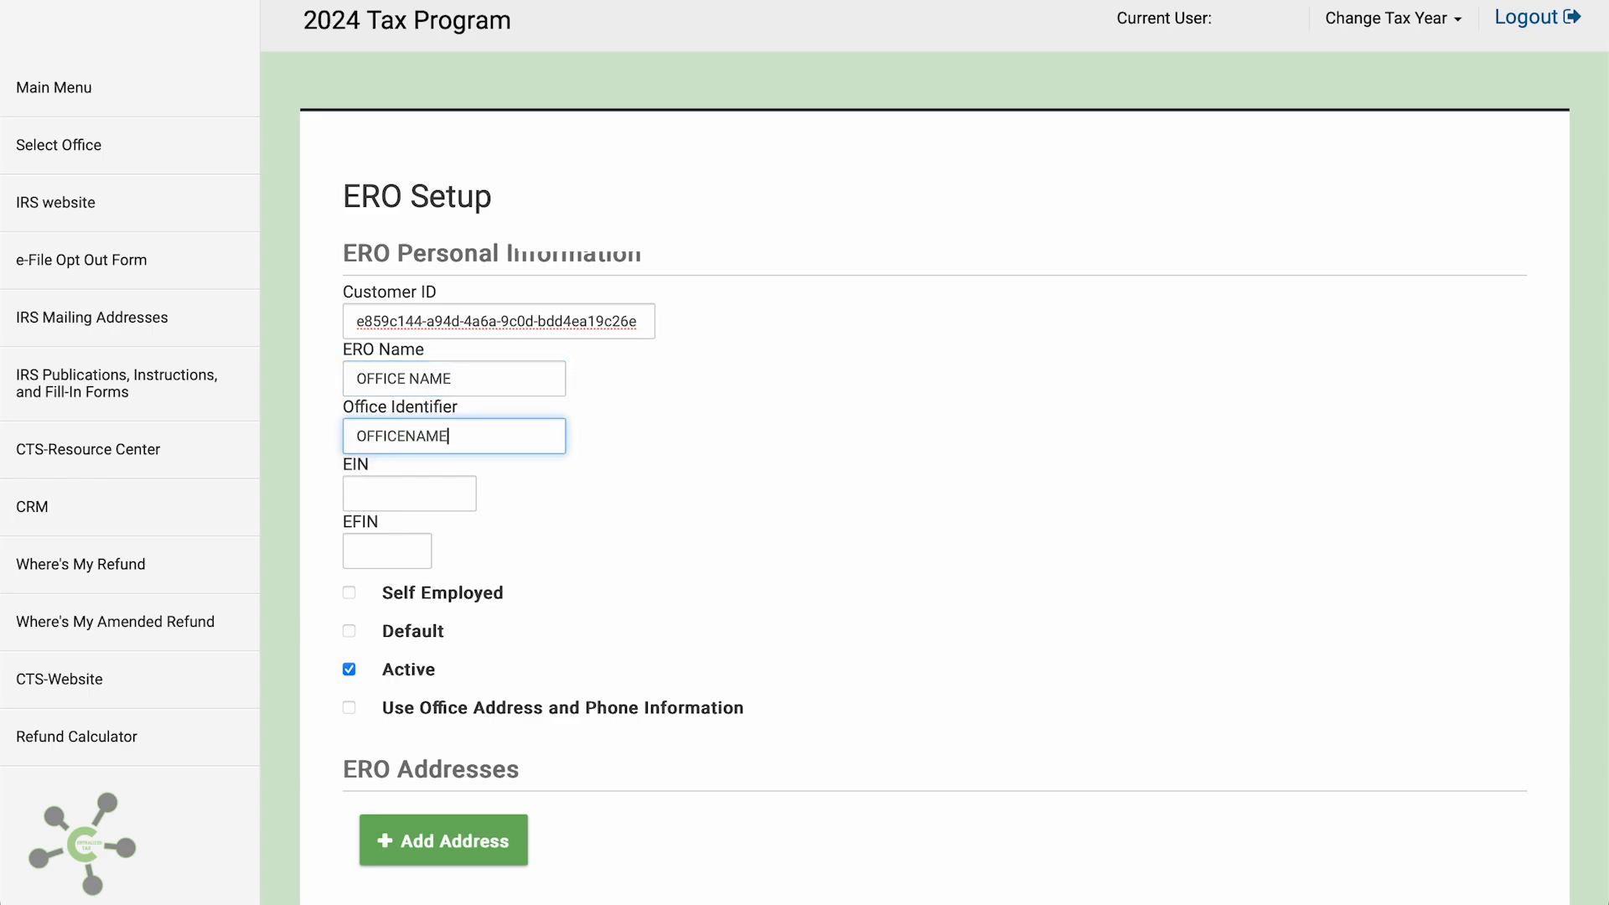
Enter EIN 470000000 and EFIN 300000, and use the office's address and phone information
{"action": "key", "text": "Tab"}
{"action": "type", "text": "47000000"}
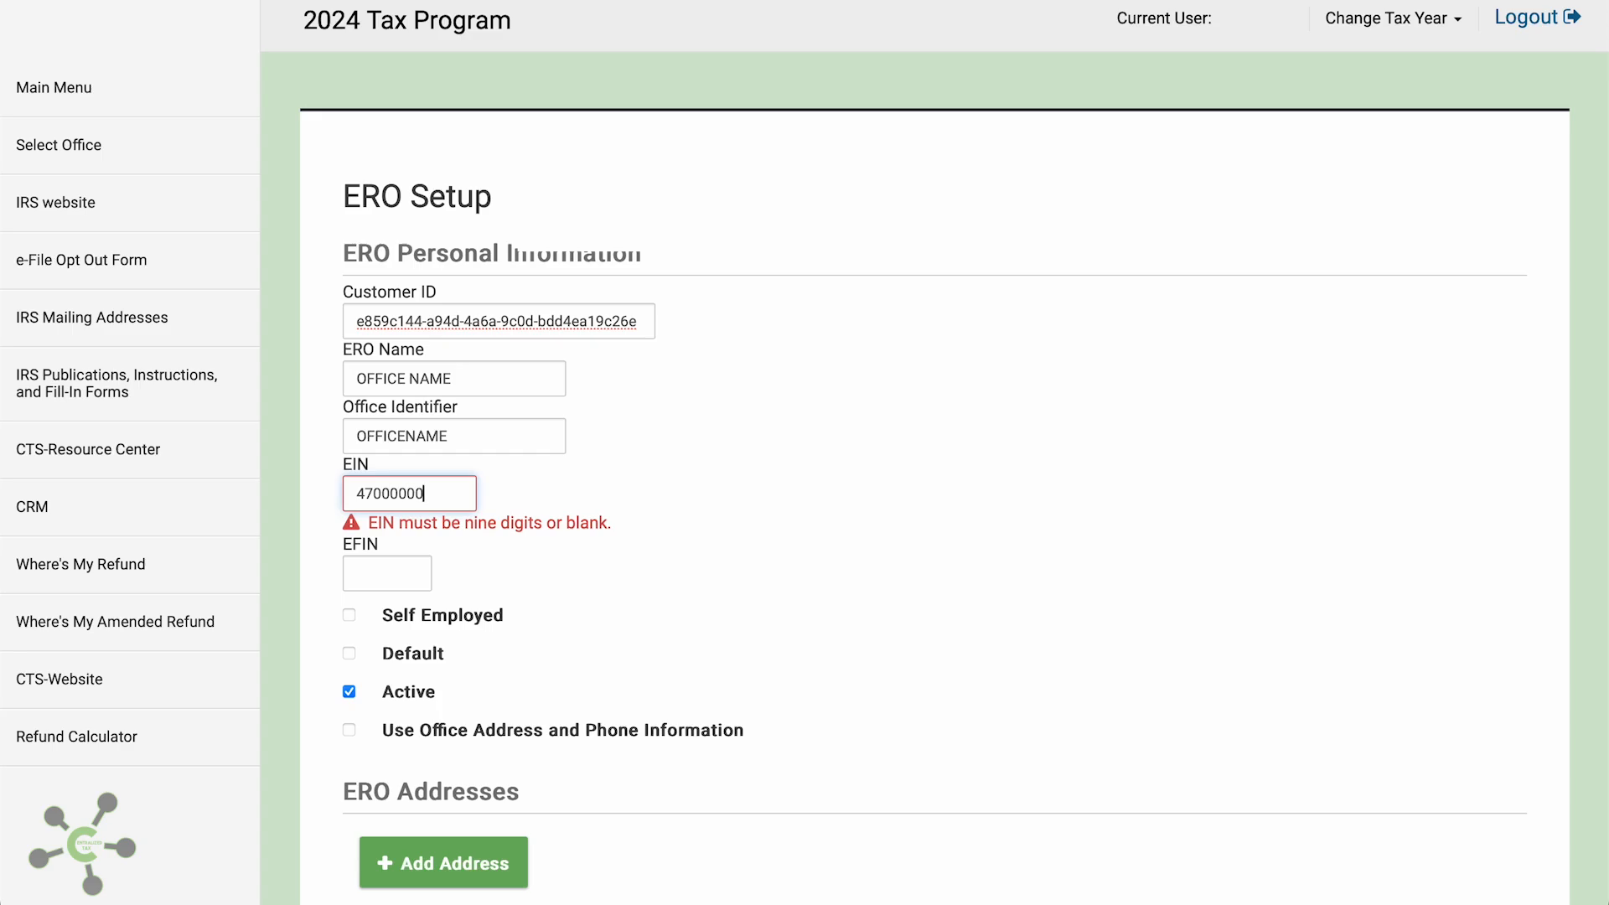
{"action": "type", "text": "0"}
{"action": "key", "text": "Tab"}
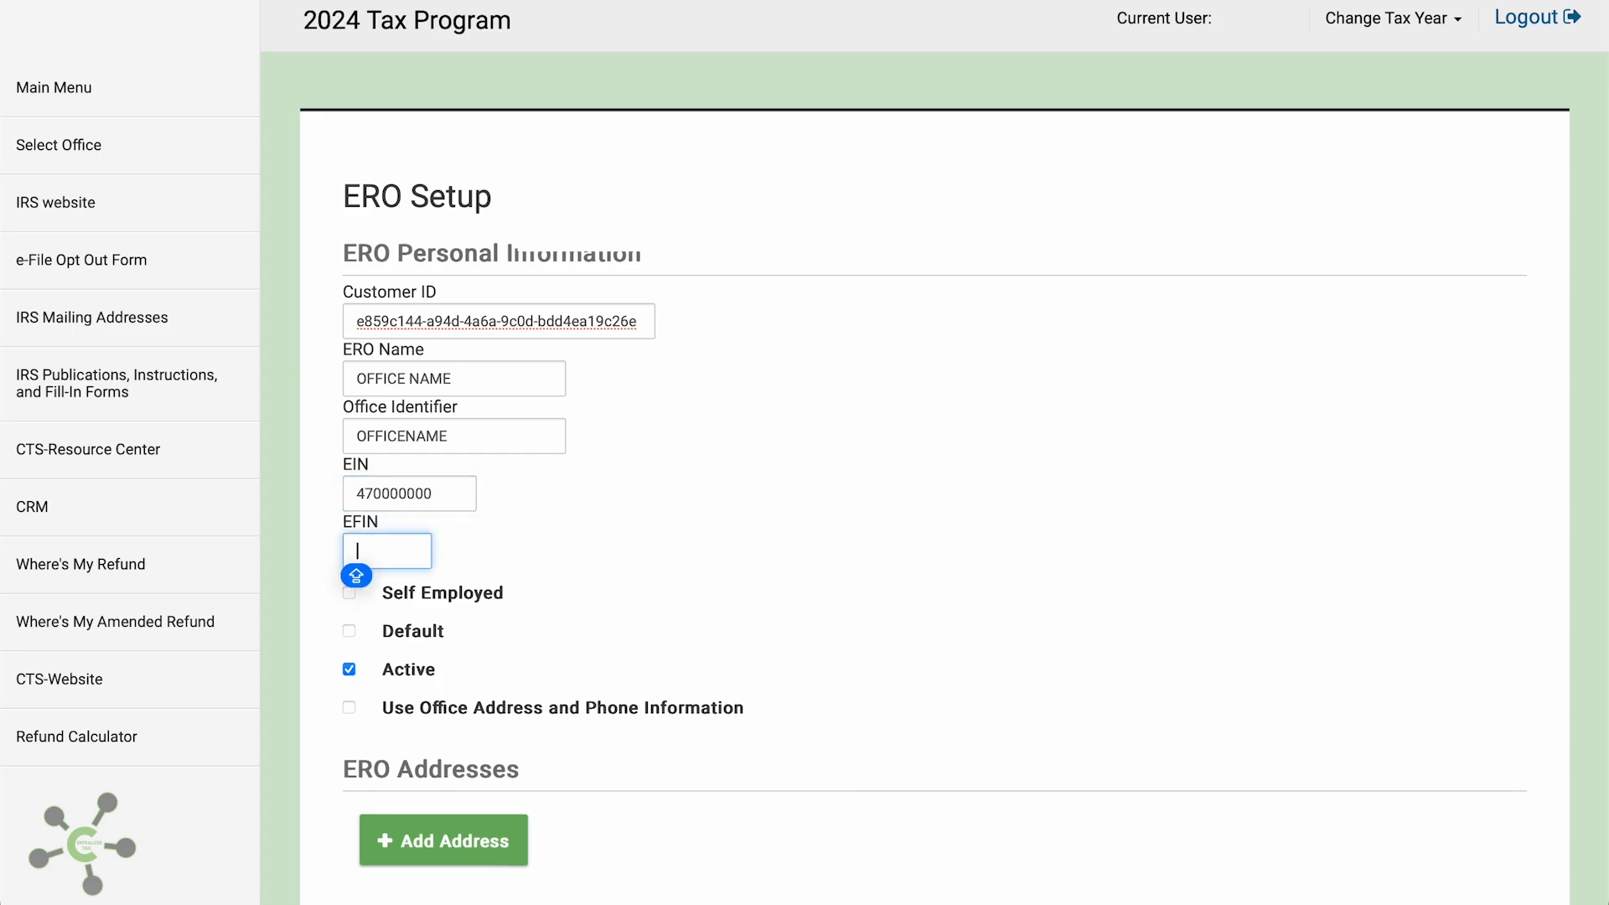
{"action": "type", "text": "300000"}
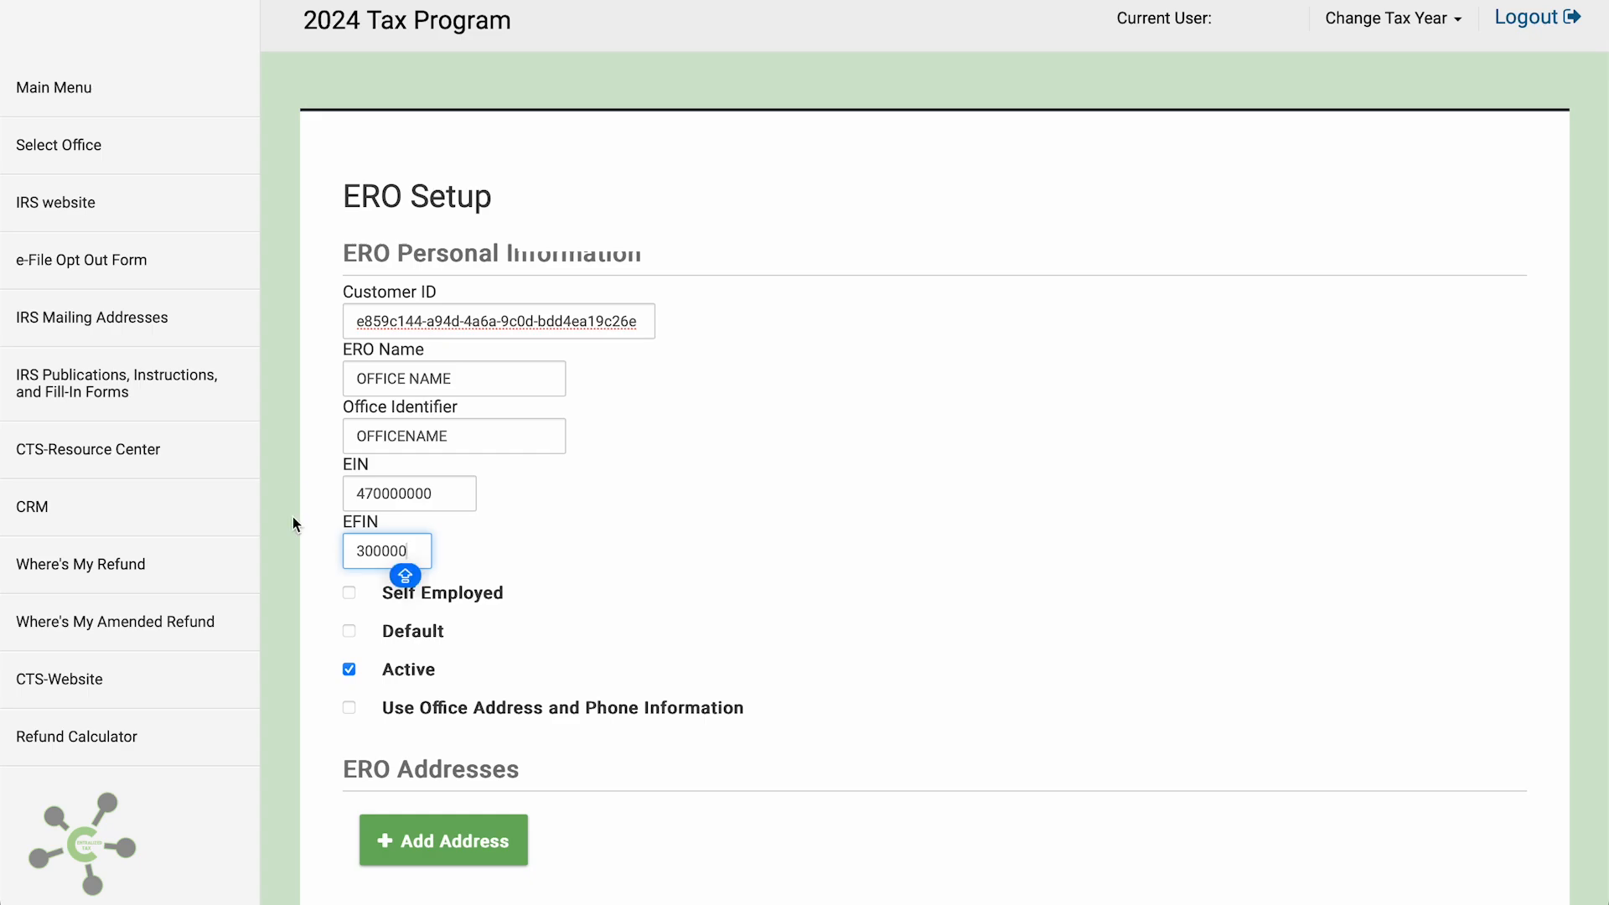
{"action": "scroll", "coordinate": [575, 679], "scroll_direction": "down", "scroll_amount": 1}
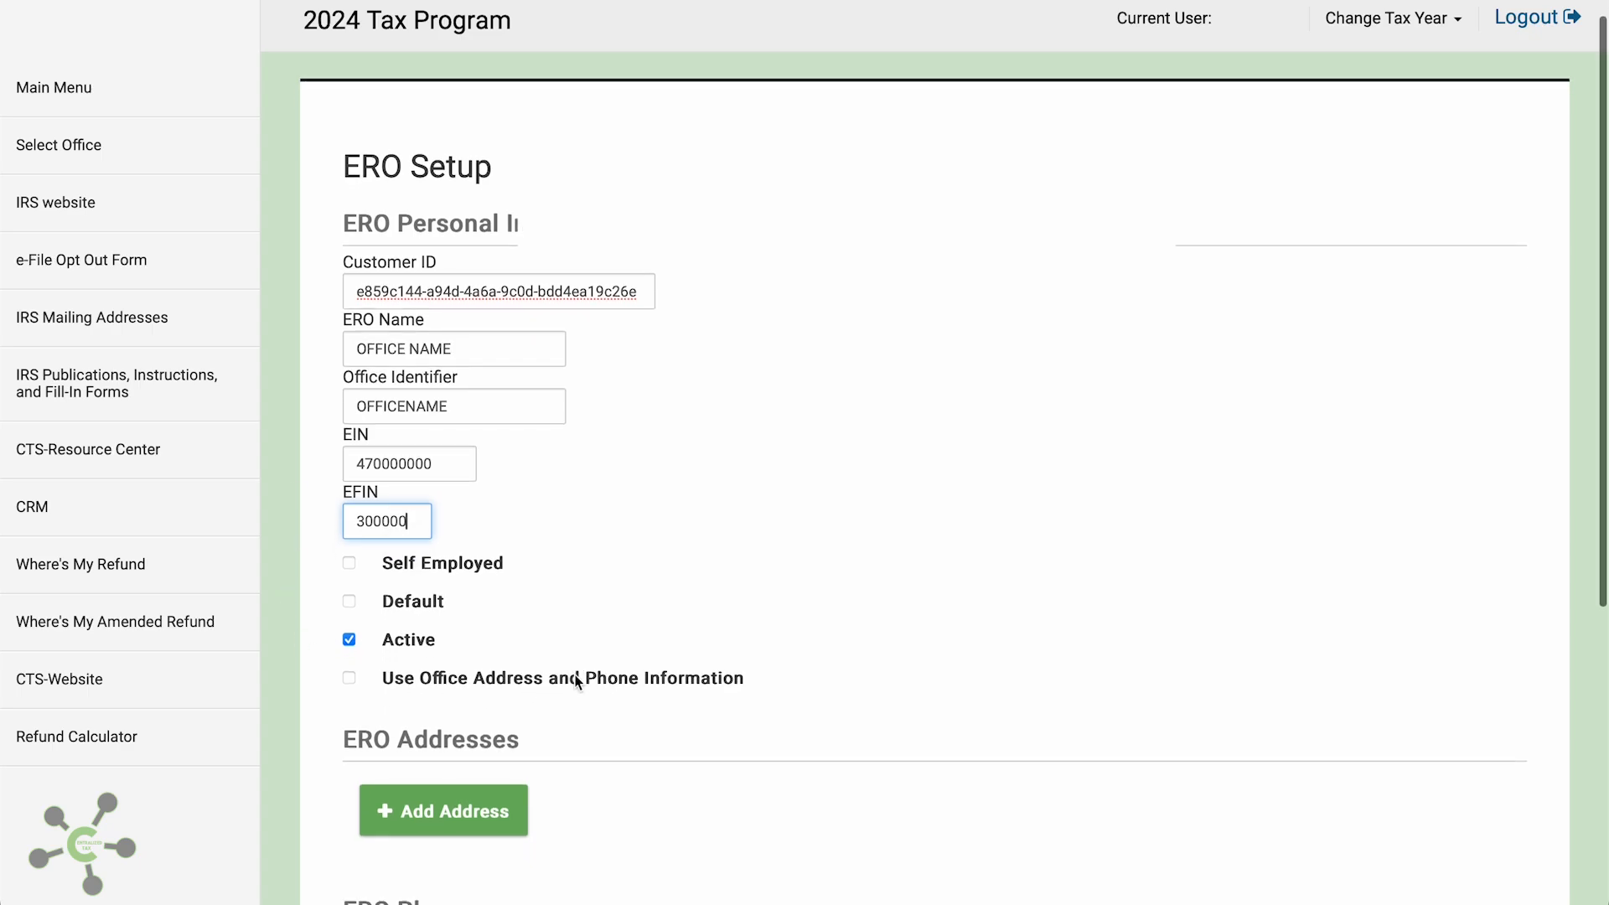
{"action": "left_click", "coordinate": [349, 677]}
{"action": "scroll", "coordinate": [565, 680], "scroll_direction": "down", "scroll_amount": 3}
{"action": "scroll", "coordinate": [567, 679], "scroll_direction": "down", "scroll_amount": 3}
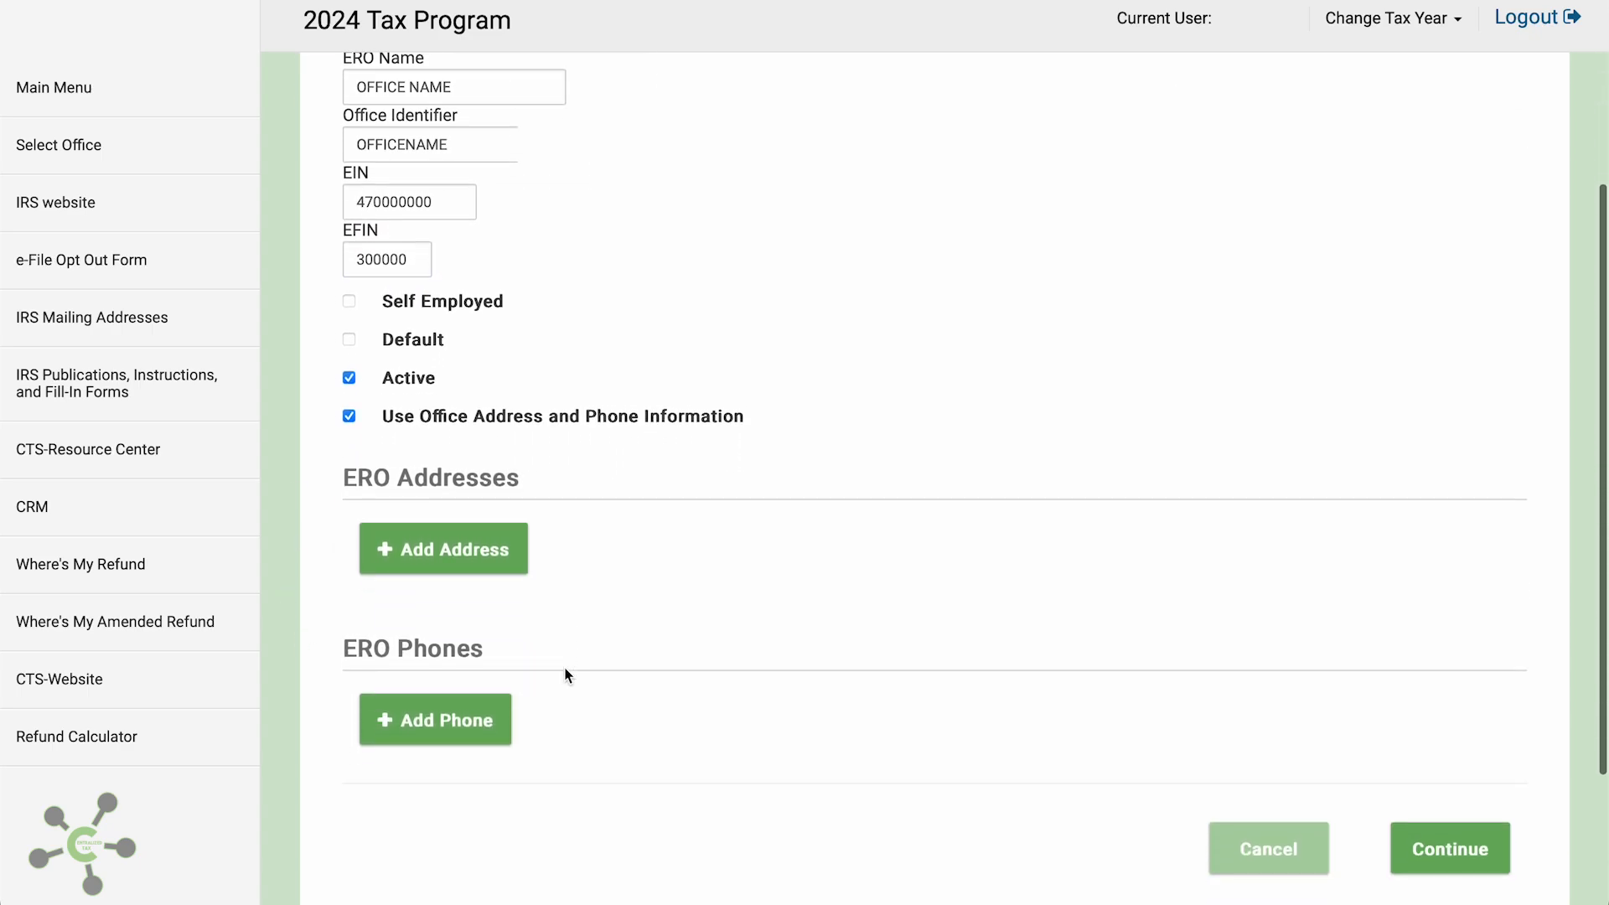
{"action": "scroll", "coordinate": [567, 676], "scroll_direction": "up", "scroll_amount": 2}
{"action": "scroll", "coordinate": [569, 676], "scroll_direction": "down", "scroll_amount": 1}
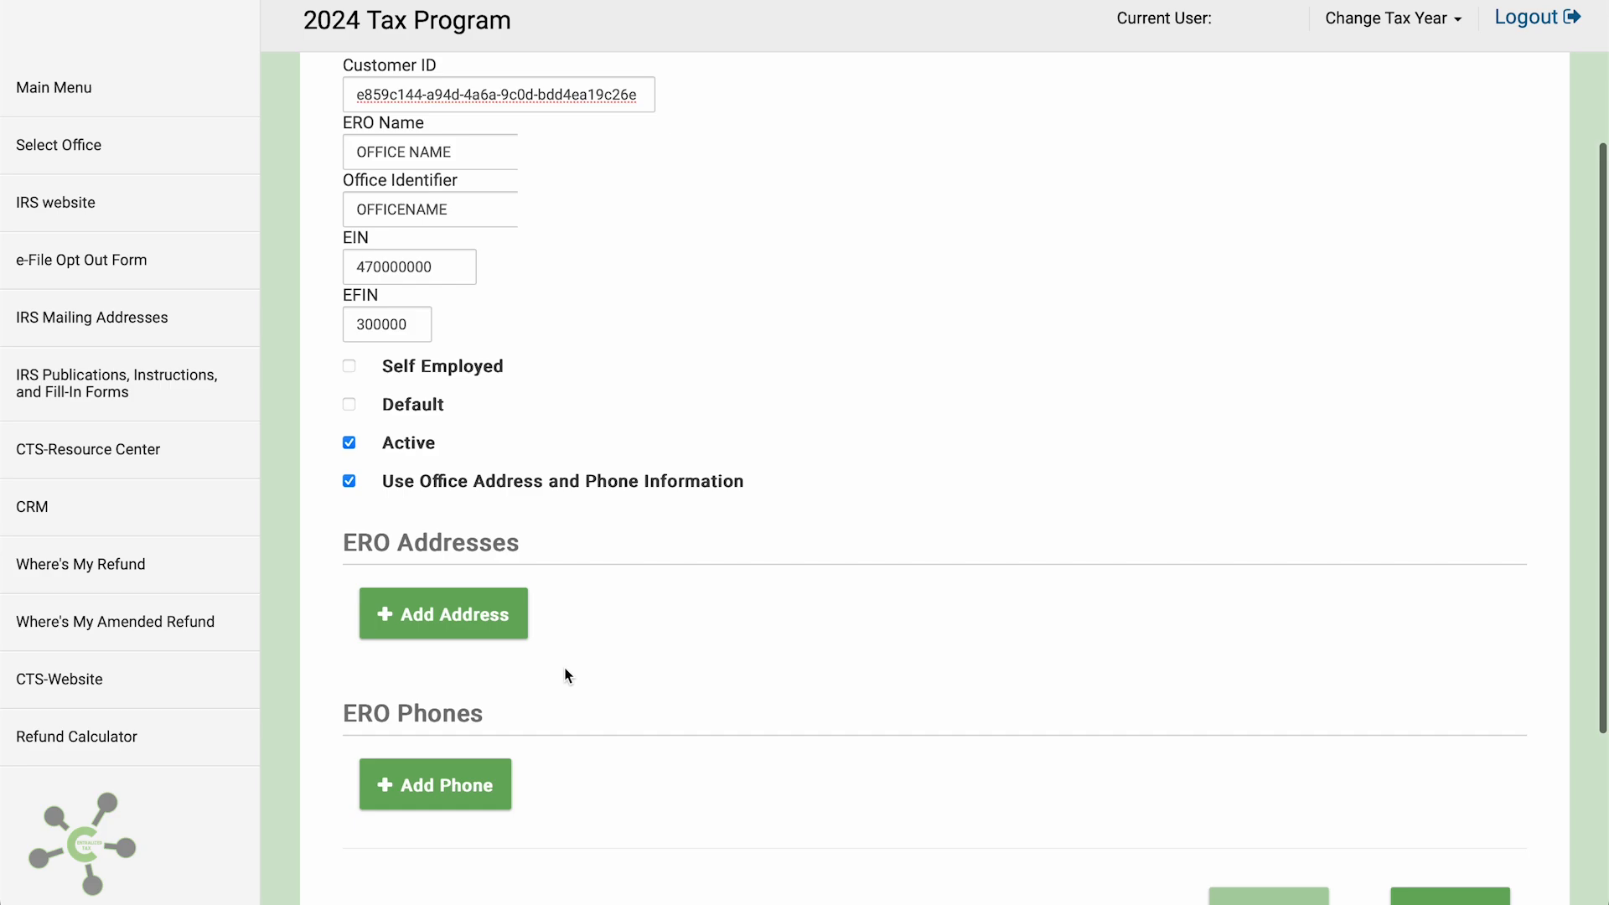